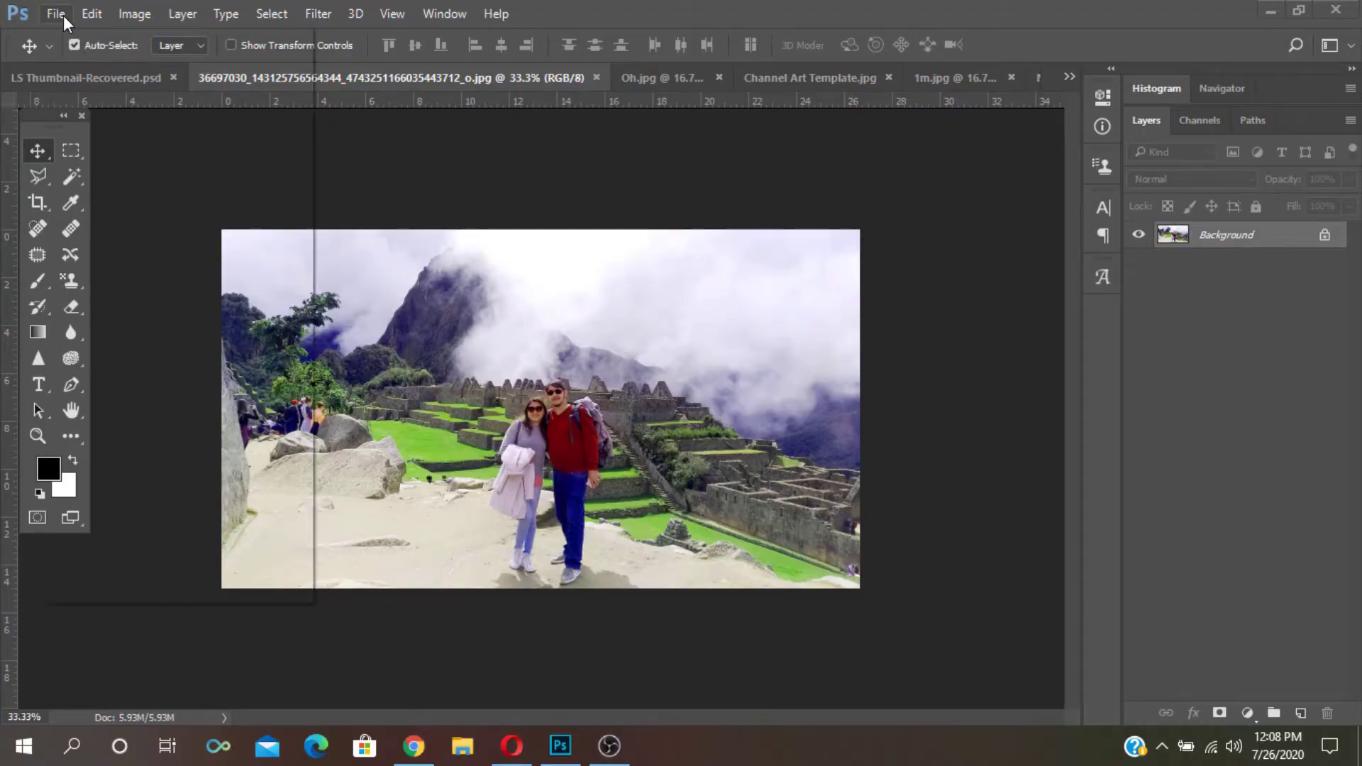
- Create a white 2560 x 1440 px, 72 ppi document titled 'Channel Banner'
{"action": "left_click", "coordinate": [63, 15]}
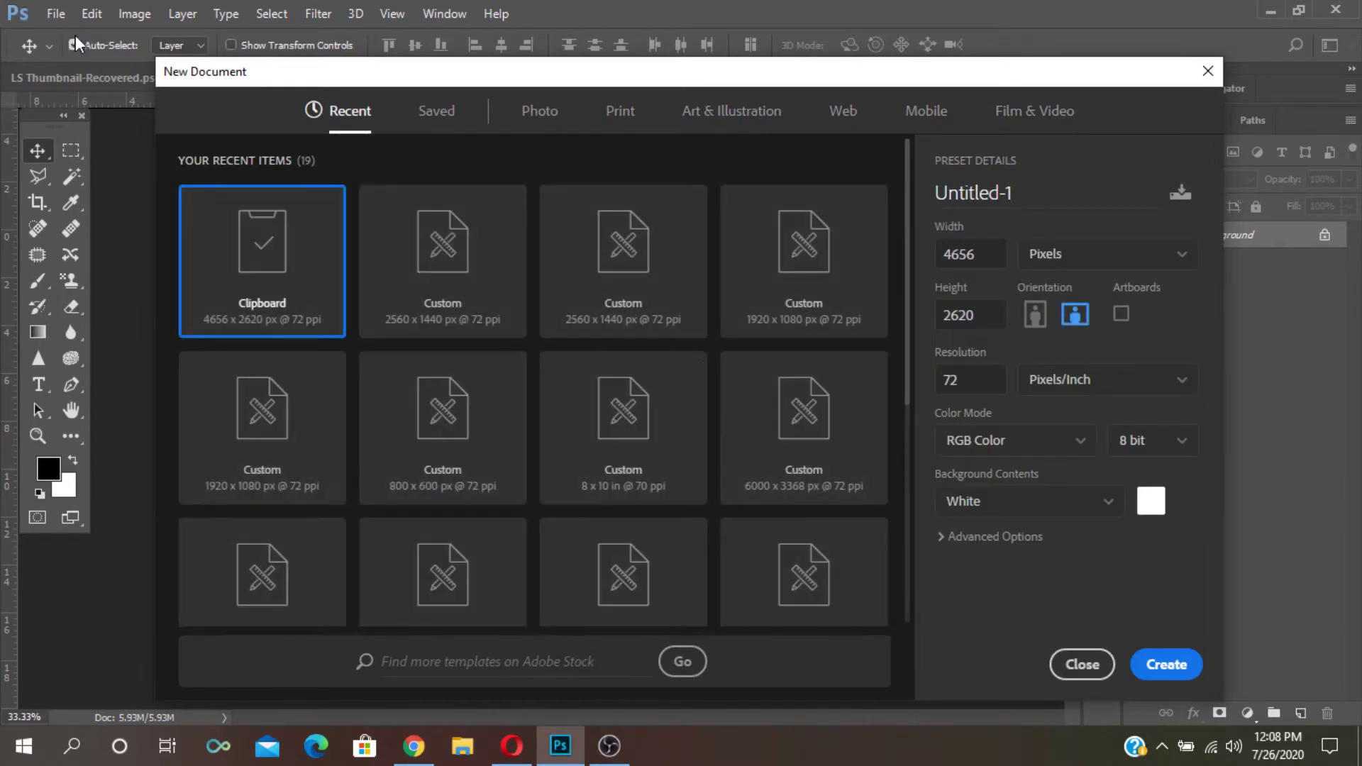
{"action": "left_click_drag", "start_coordinate": [1035, 190], "coordinate": [819, 214]}
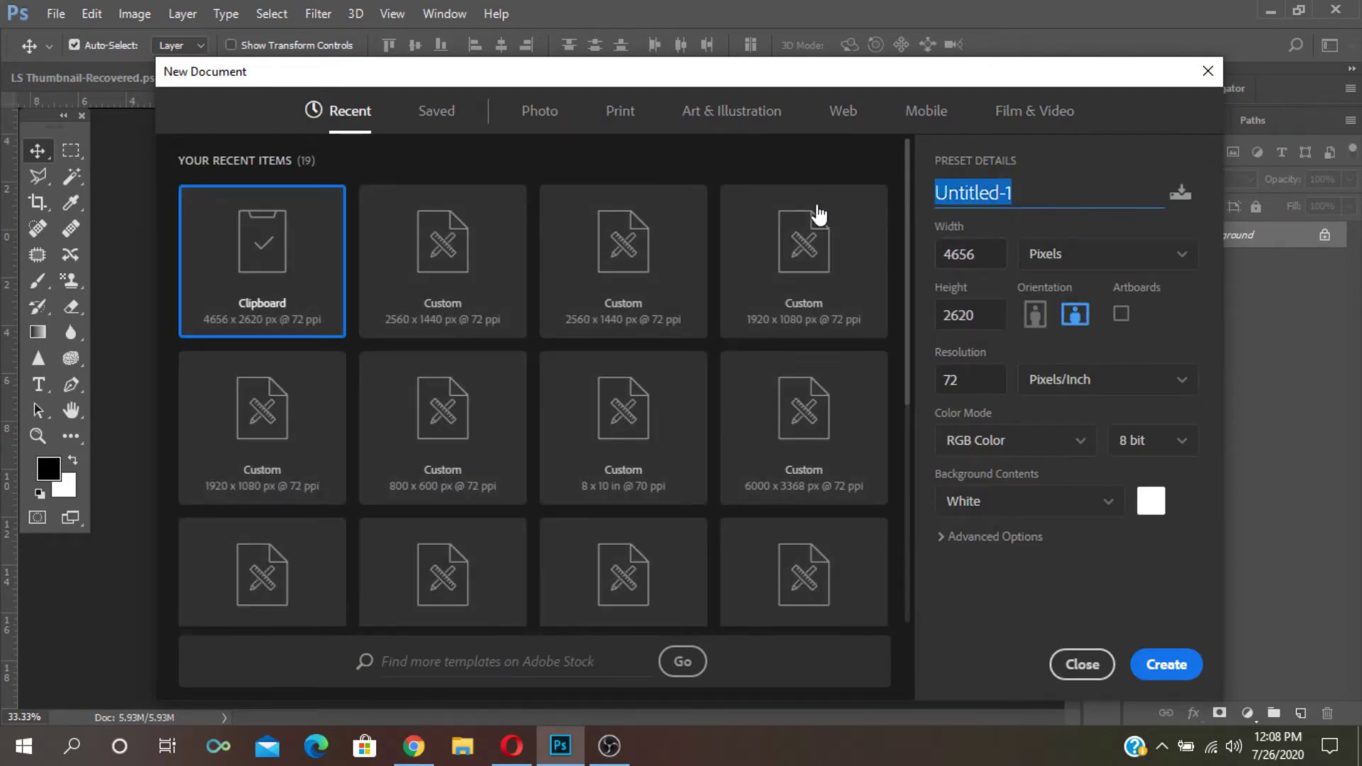
{"action": "type", "text": "Chan"}
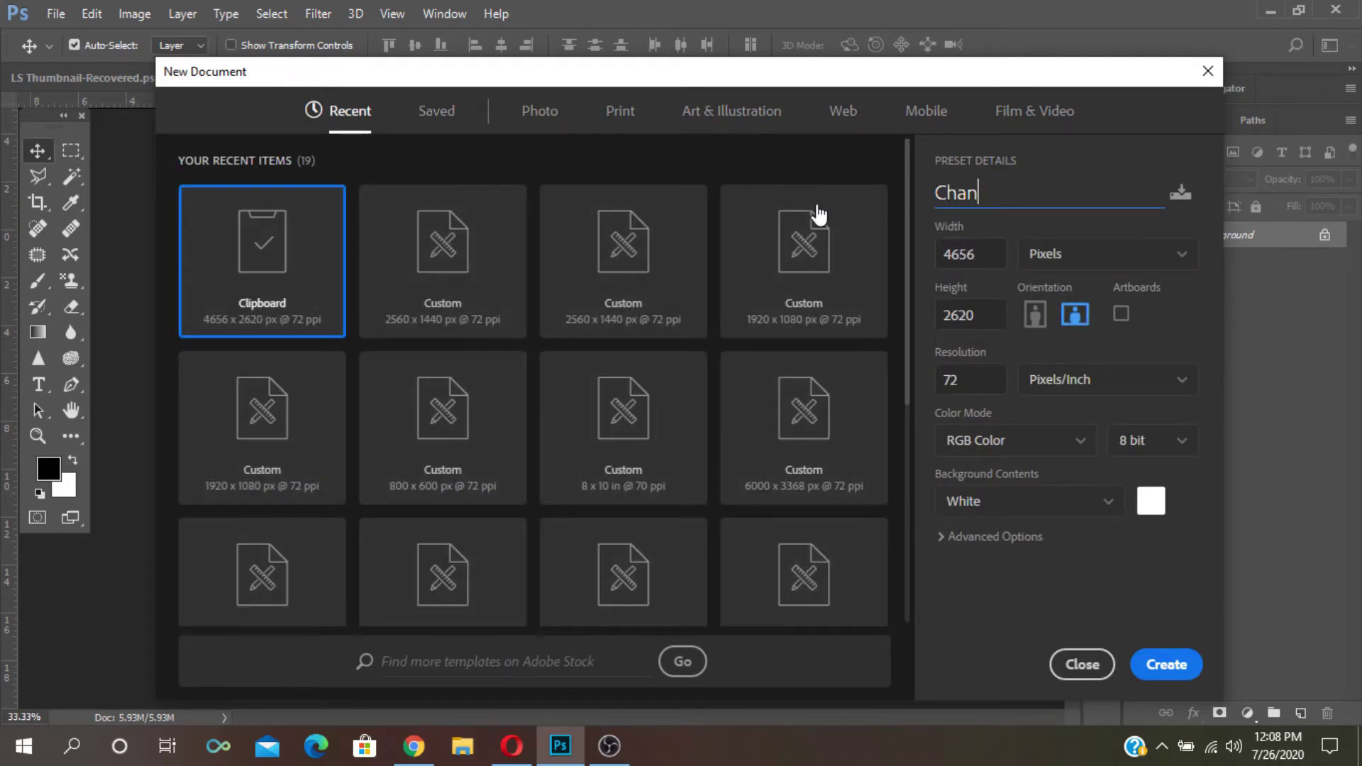
{"action": "type", "text": "nel Ba"}
{"action": "type", "text": "nner"}
{"action": "left_click", "coordinate": [394, 234]}
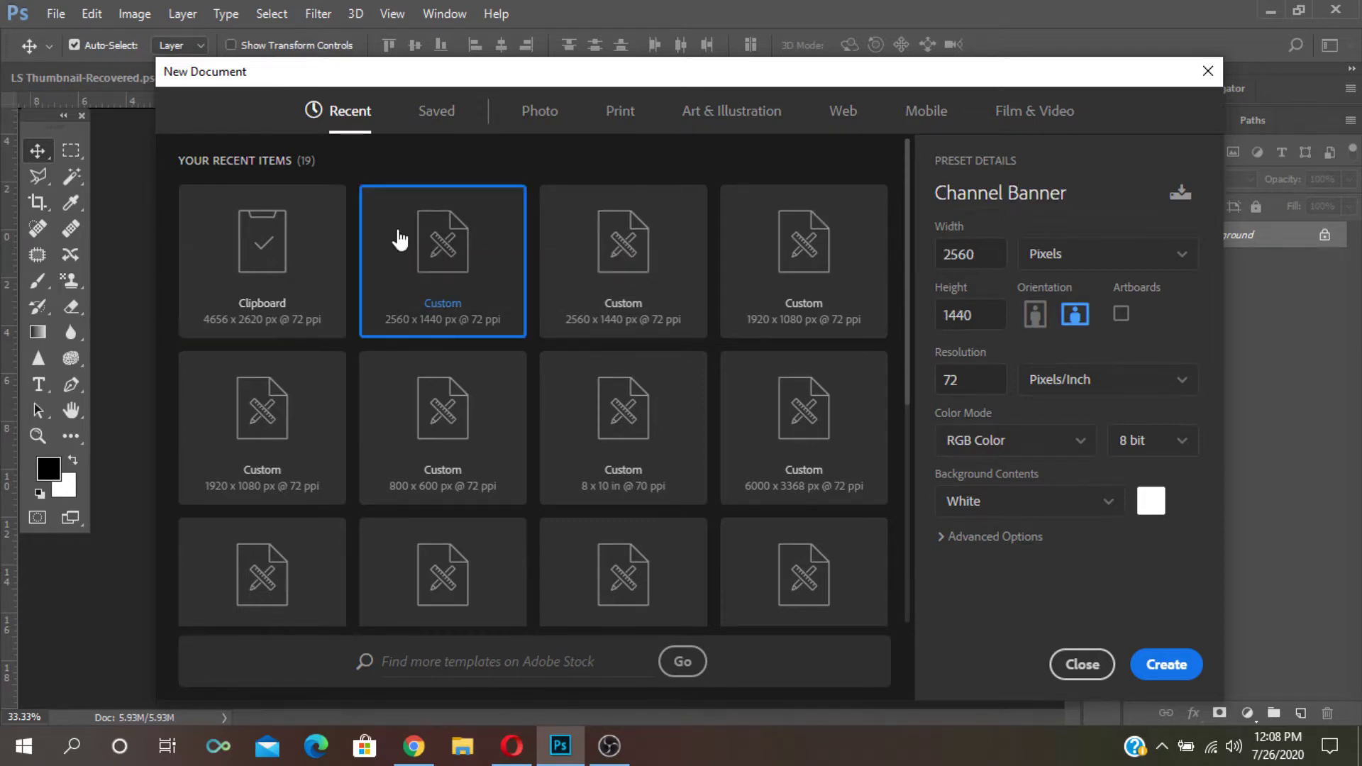
{"action": "left_click", "coordinate": [1153, 661]}
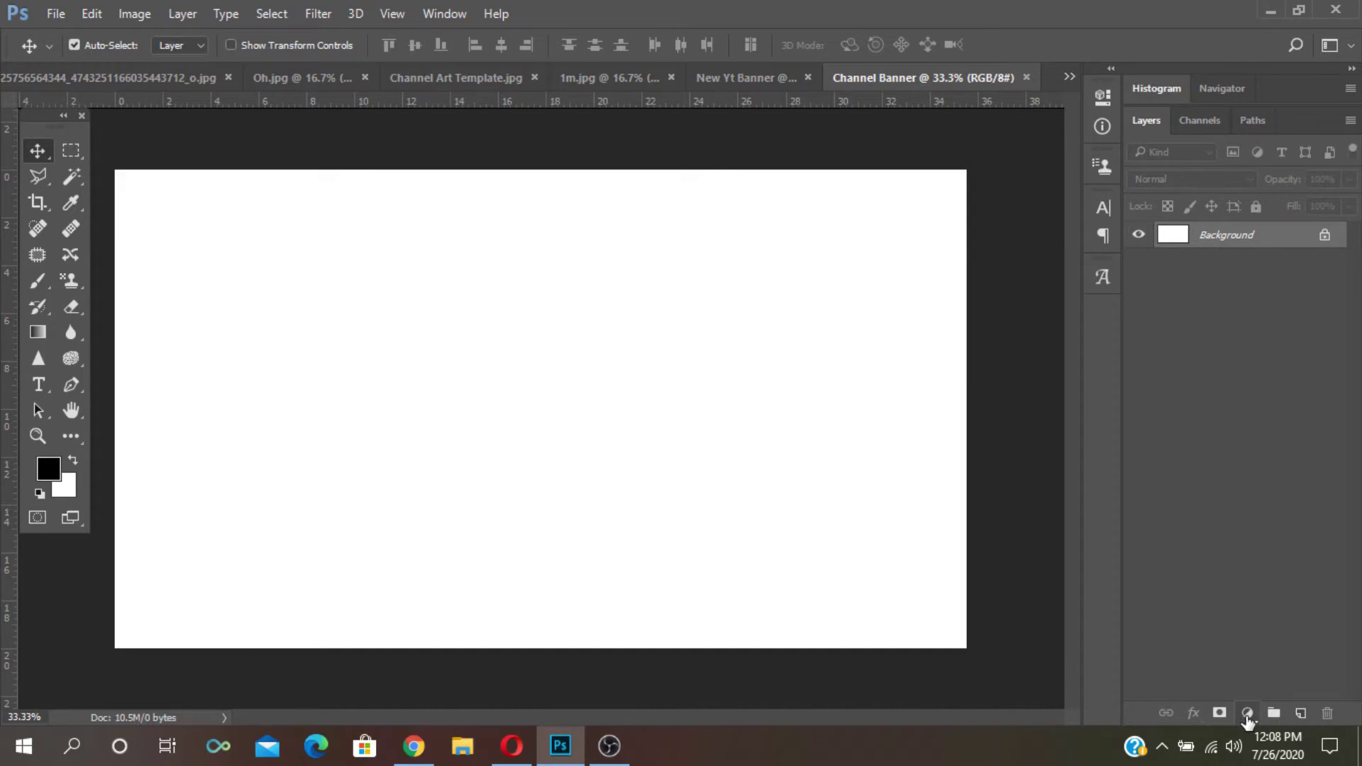
- Add a Gradient Fill layer and select its gradient's starting colour stop
{"action": "left_click", "coordinate": [1248, 714]}
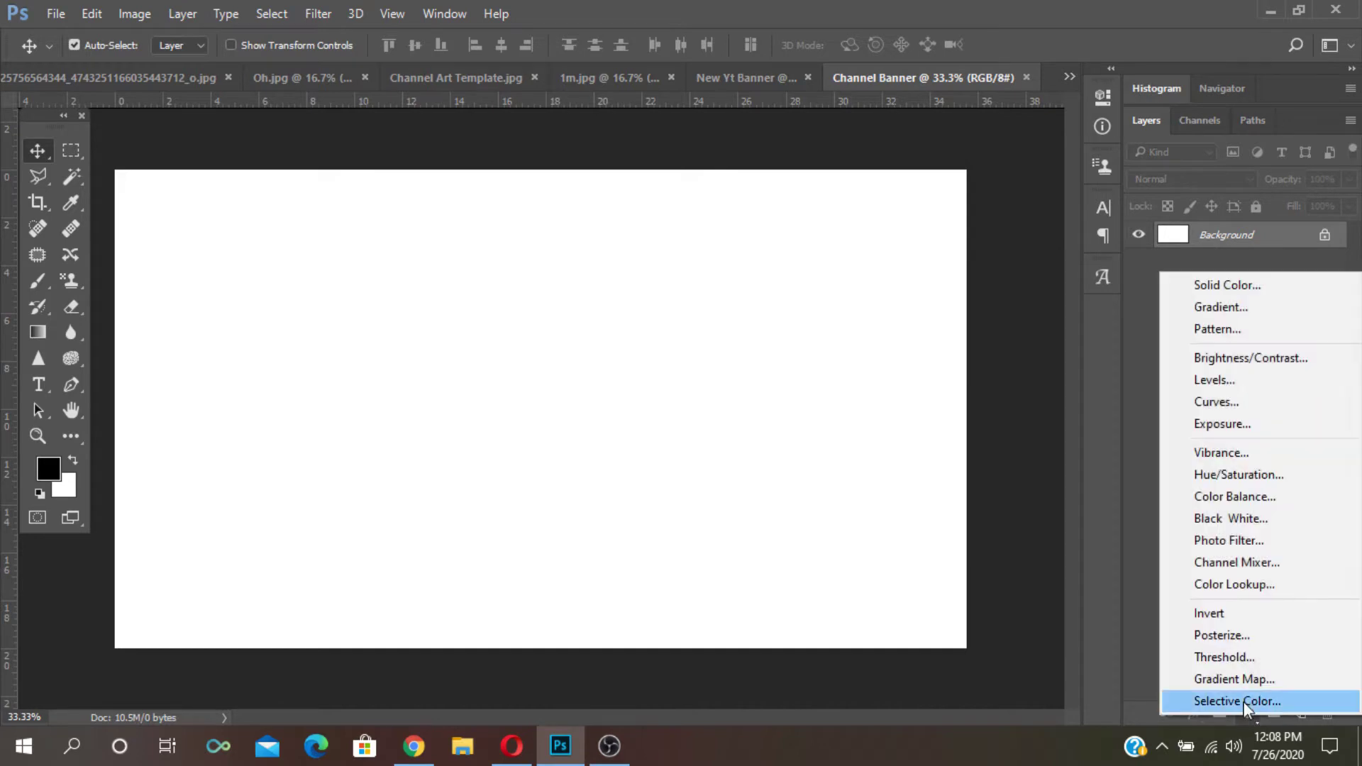
{"action": "left_click", "coordinate": [1218, 306]}
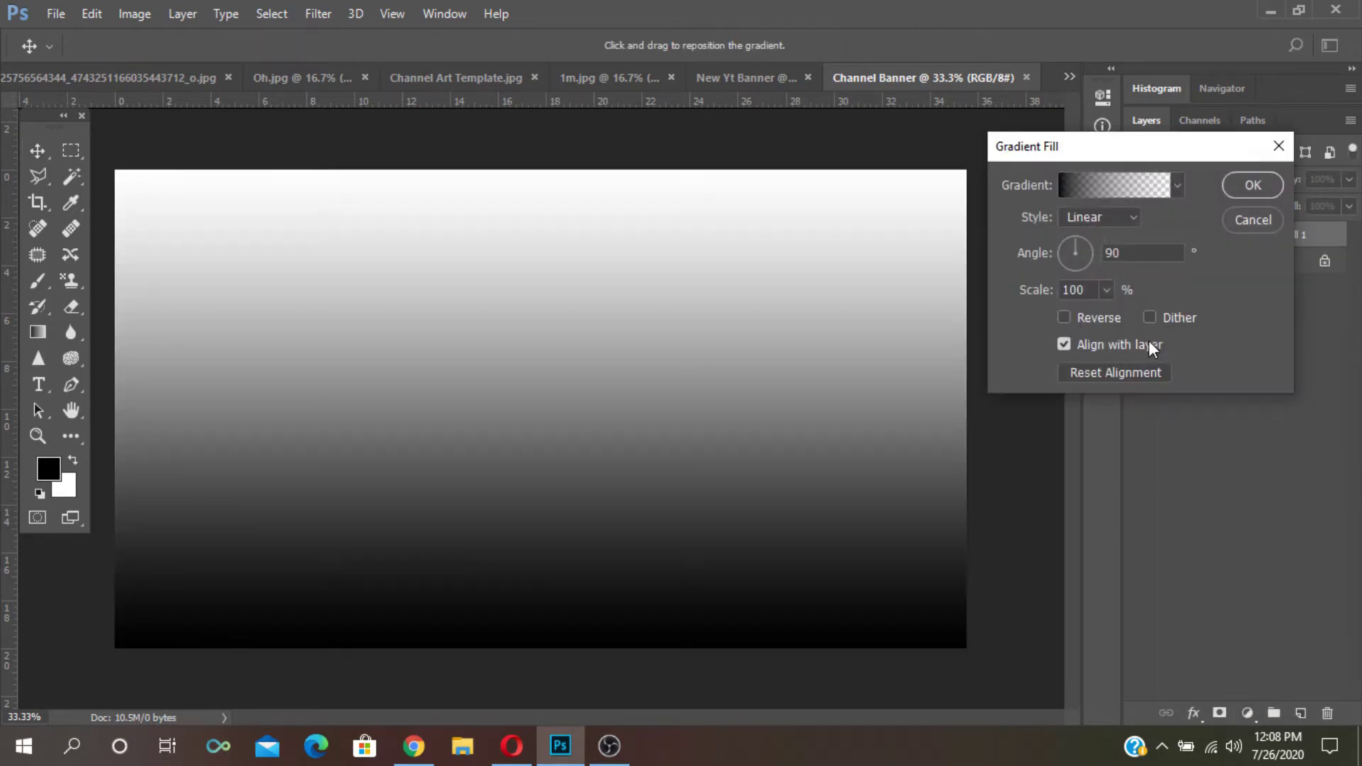
{"action": "left_click", "coordinate": [1066, 184]}
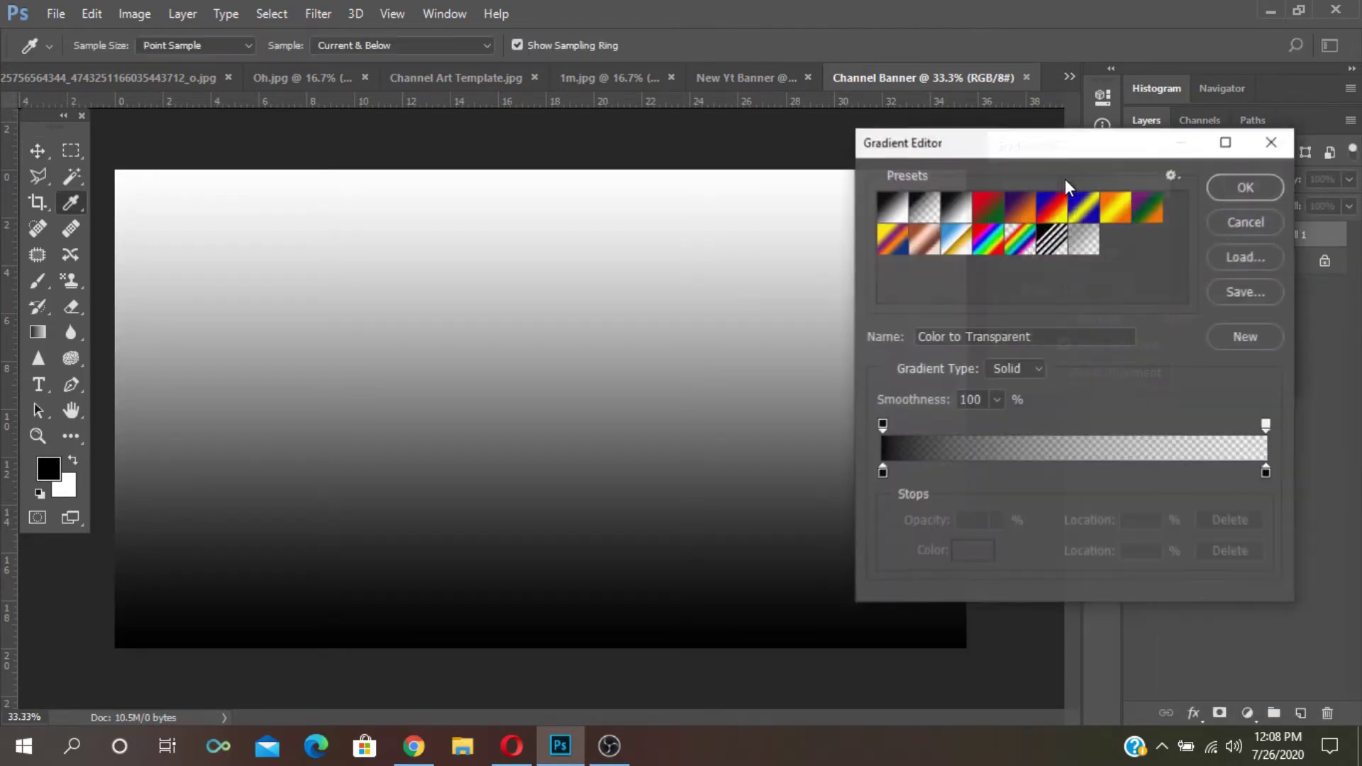
{"action": "left_click", "coordinate": [882, 473]}
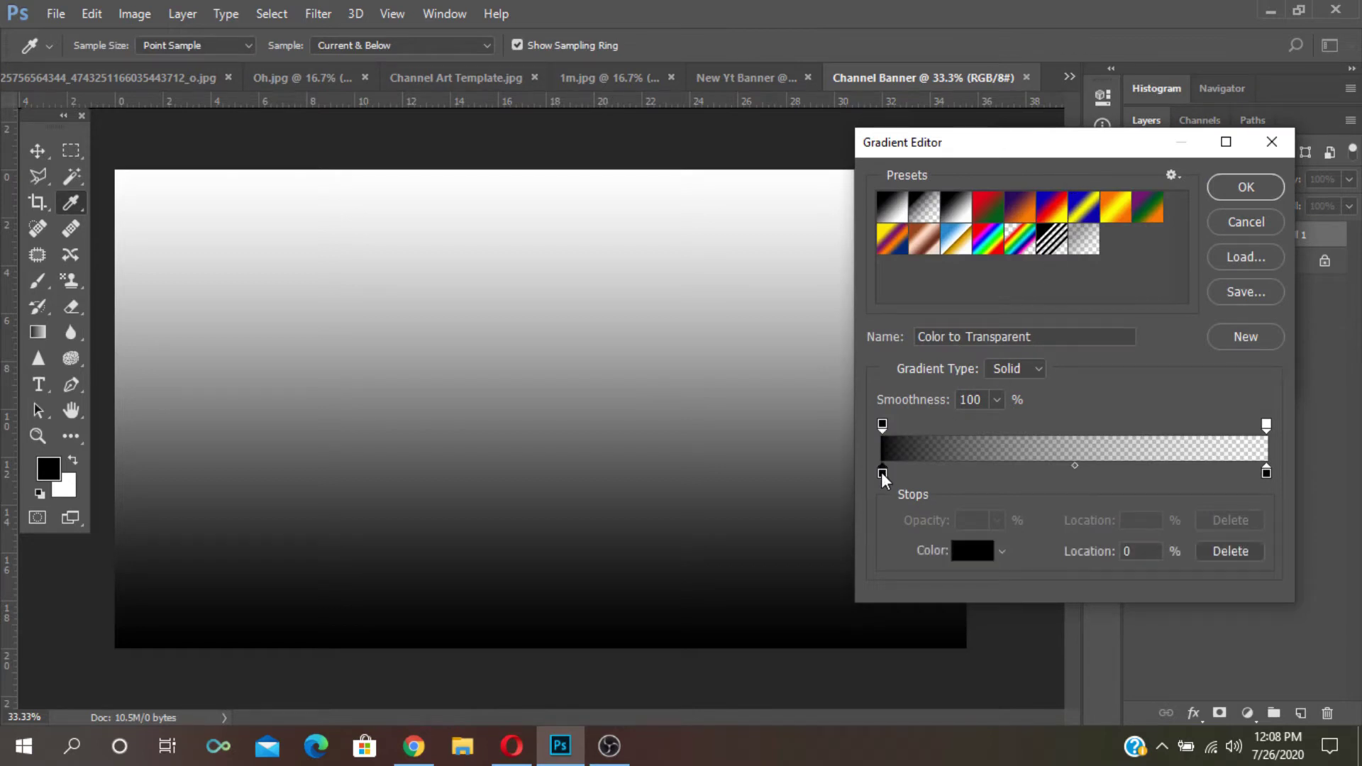
- Set the gradient's start colour stop to dark teal #046074
{"action": "left_click", "coordinate": [971, 555]}
{"action": "left_click", "coordinate": [1082, 308]}
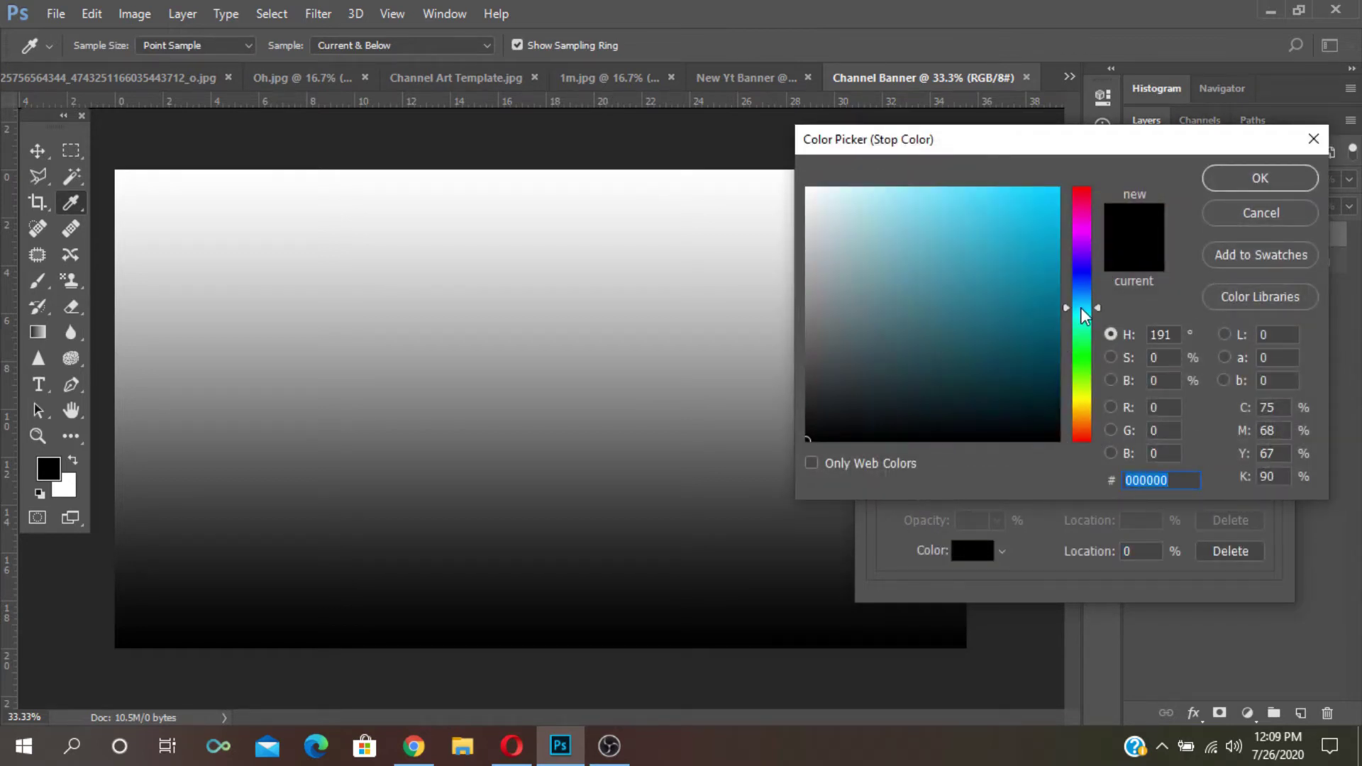
{"action": "left_click", "coordinate": [1038, 235]}
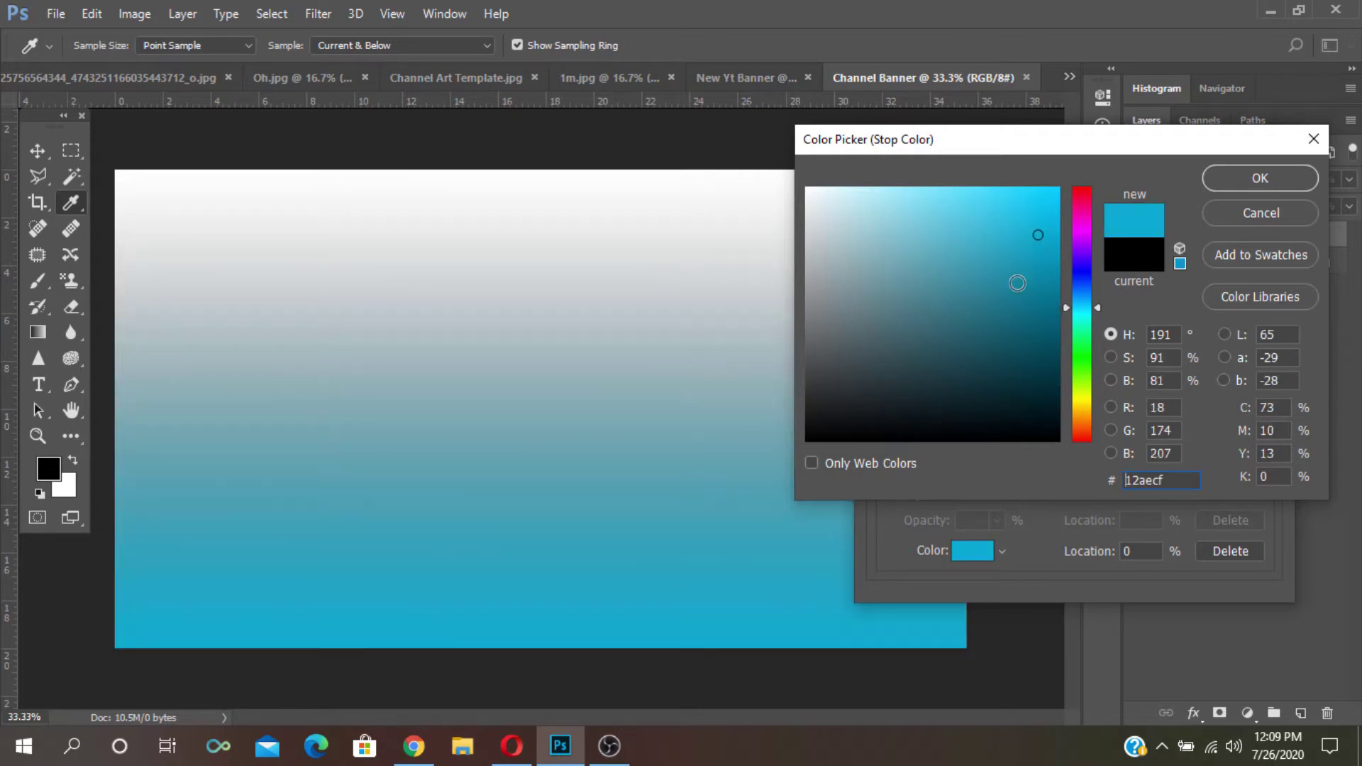
{"action": "left_click", "coordinate": [1026, 302]}
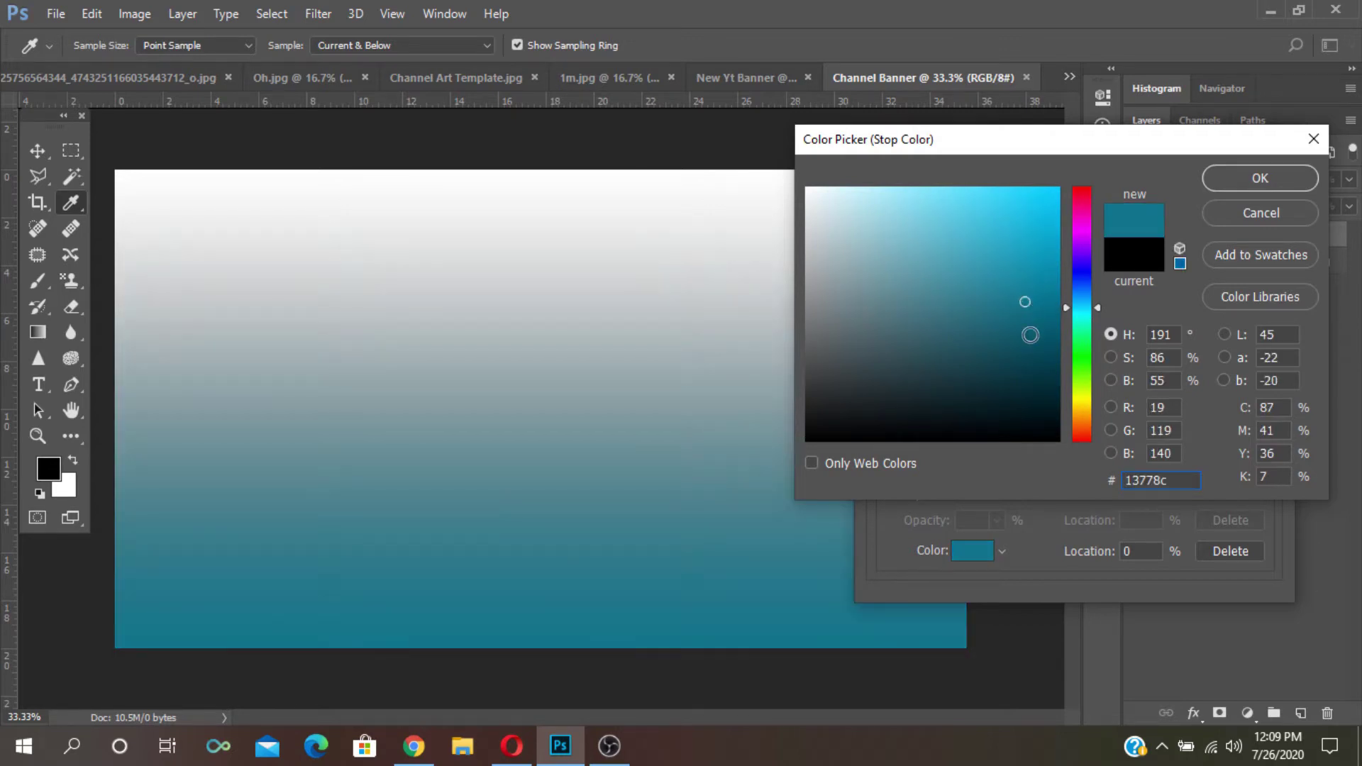
{"action": "left_click", "coordinate": [1030, 340]}
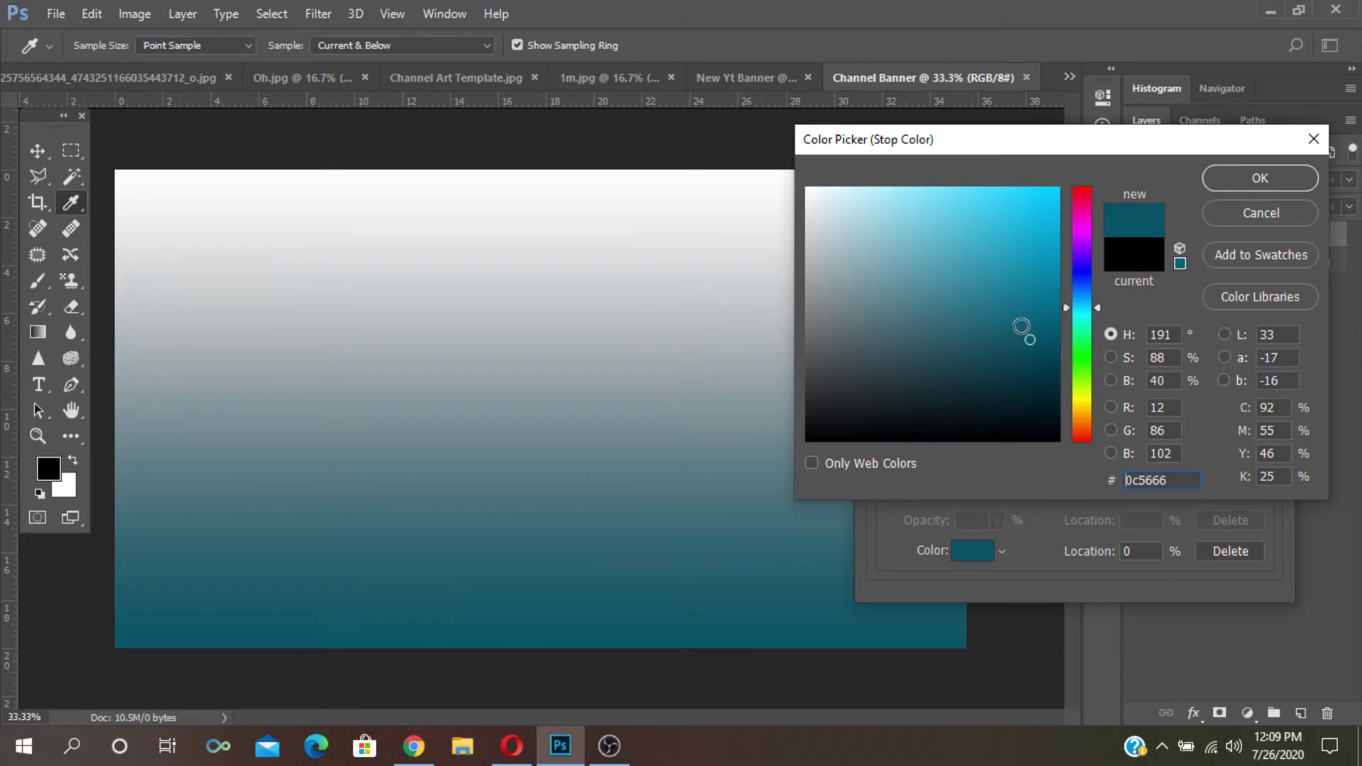
{"action": "left_click", "coordinate": [1052, 326]}
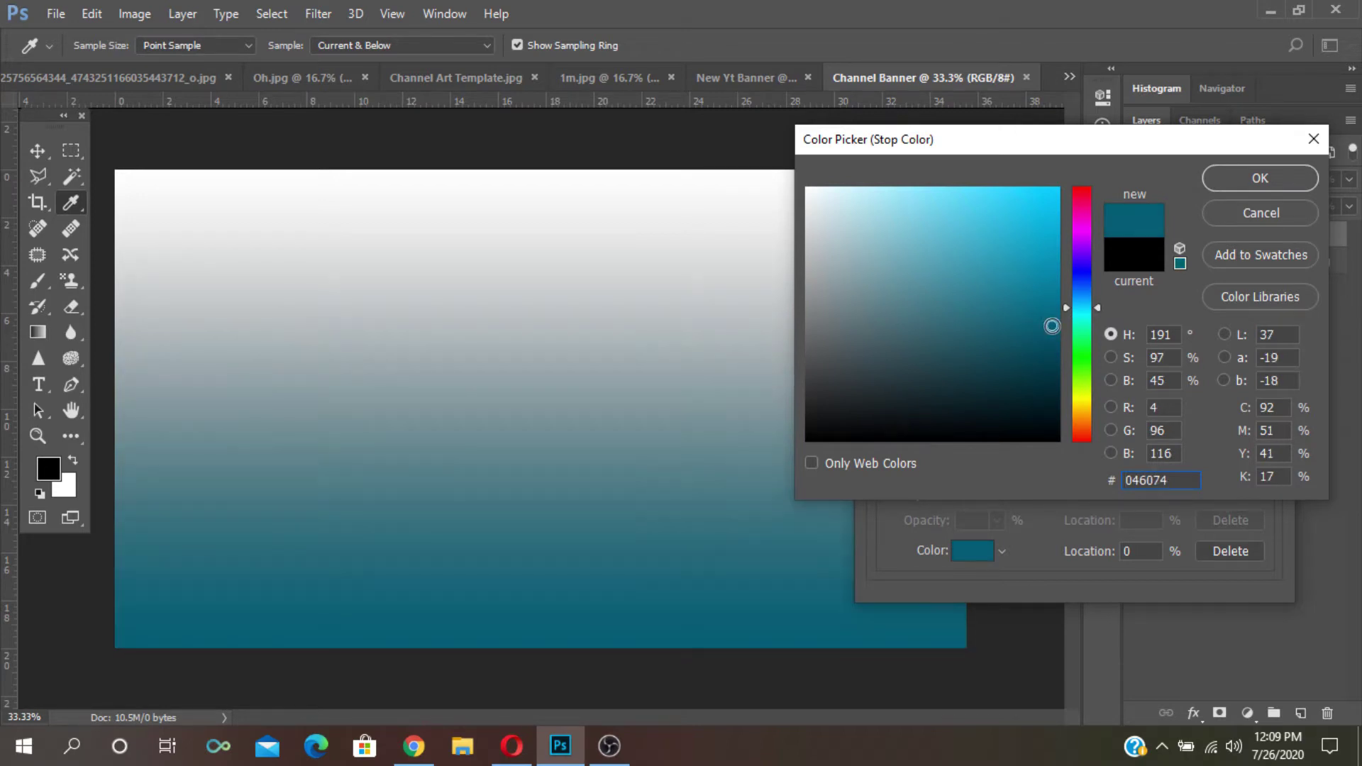
{"action": "left_click", "coordinate": [1241, 174]}
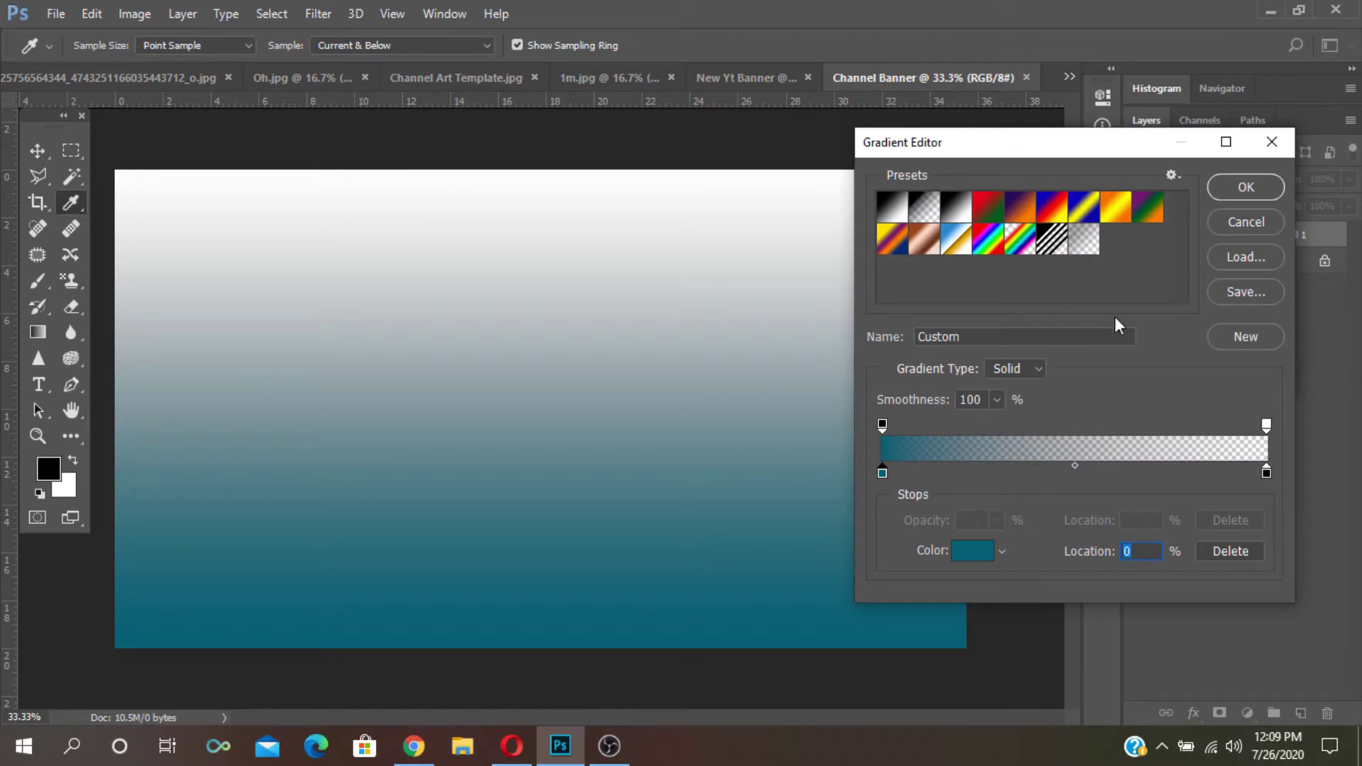
- Make the gradient fill a reversed Radial style at 264% scale and apply it
{"action": "left_click", "coordinate": [1230, 200]}
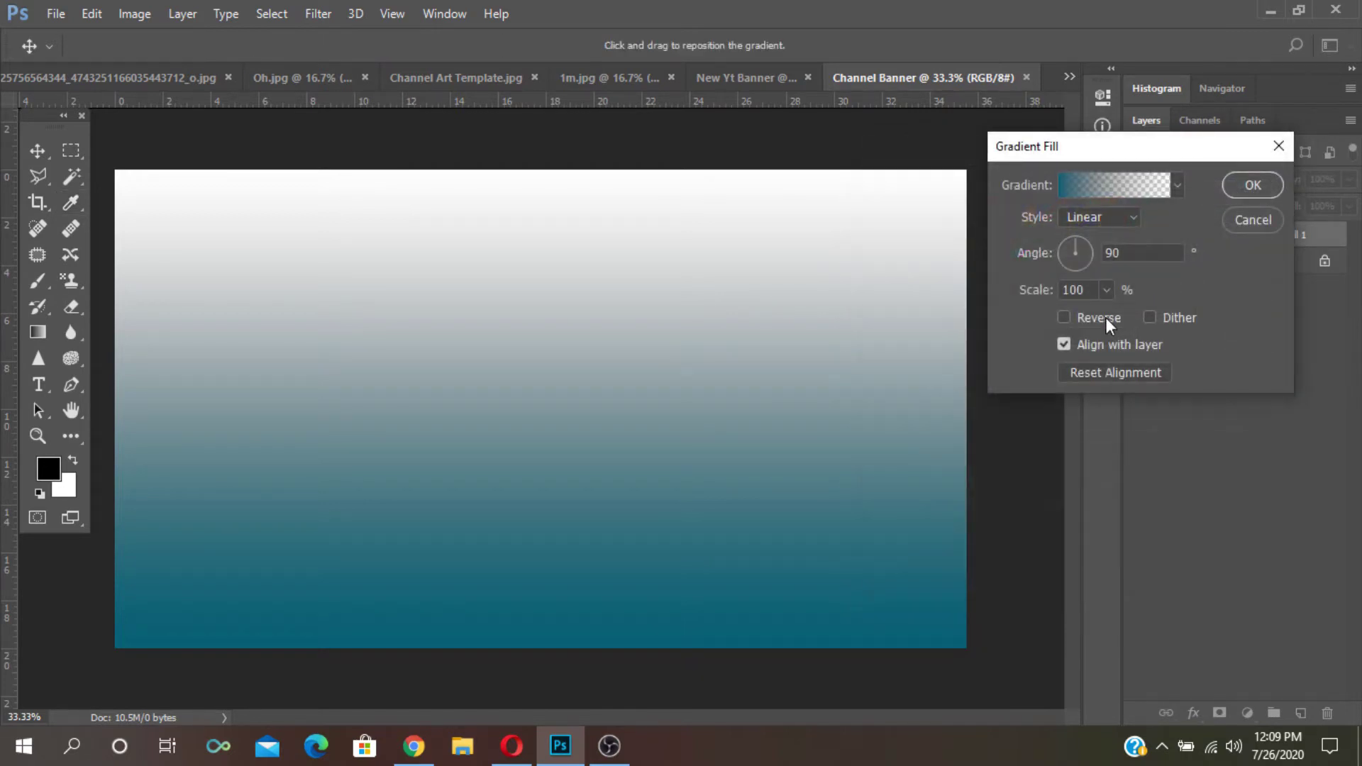
{"action": "left_click", "coordinate": [1130, 221]}
{"action": "left_click", "coordinate": [1110, 243]}
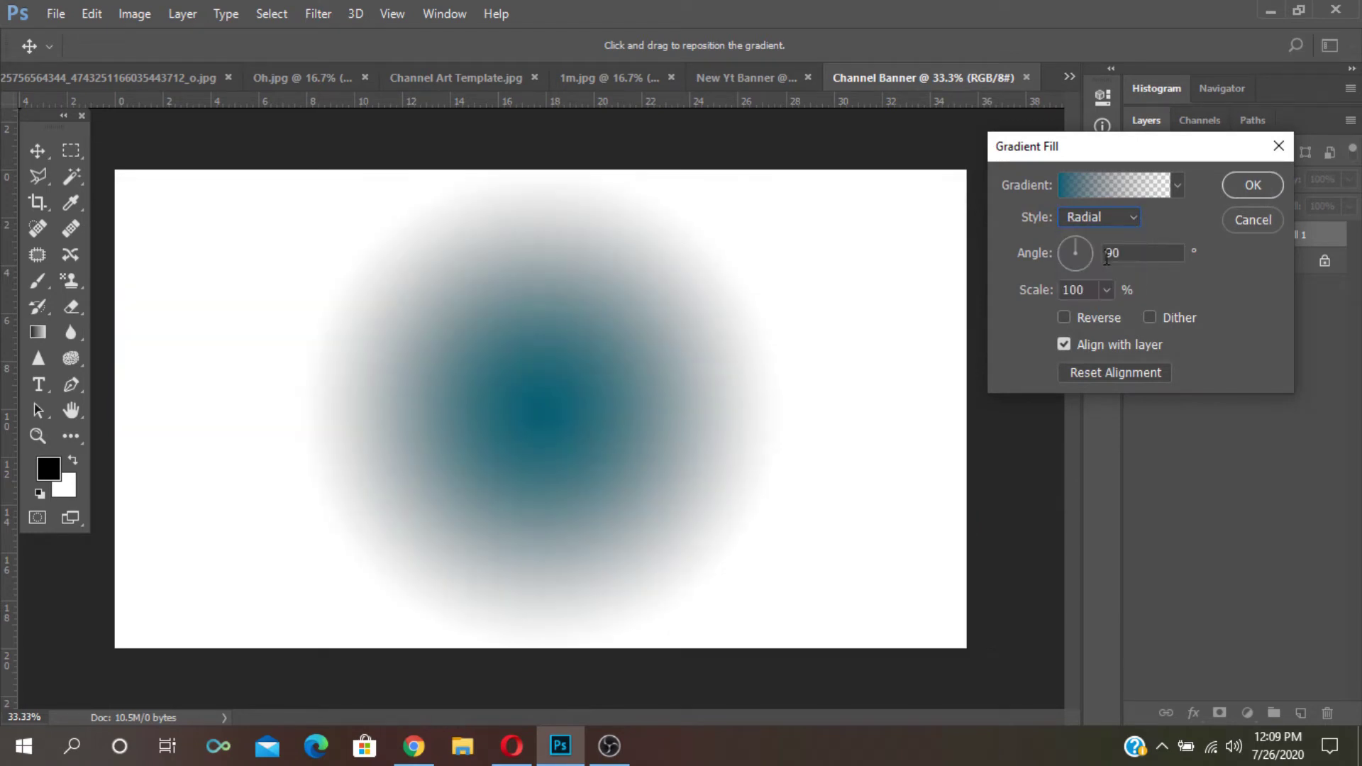
{"action": "left_click", "coordinate": [1080, 319]}
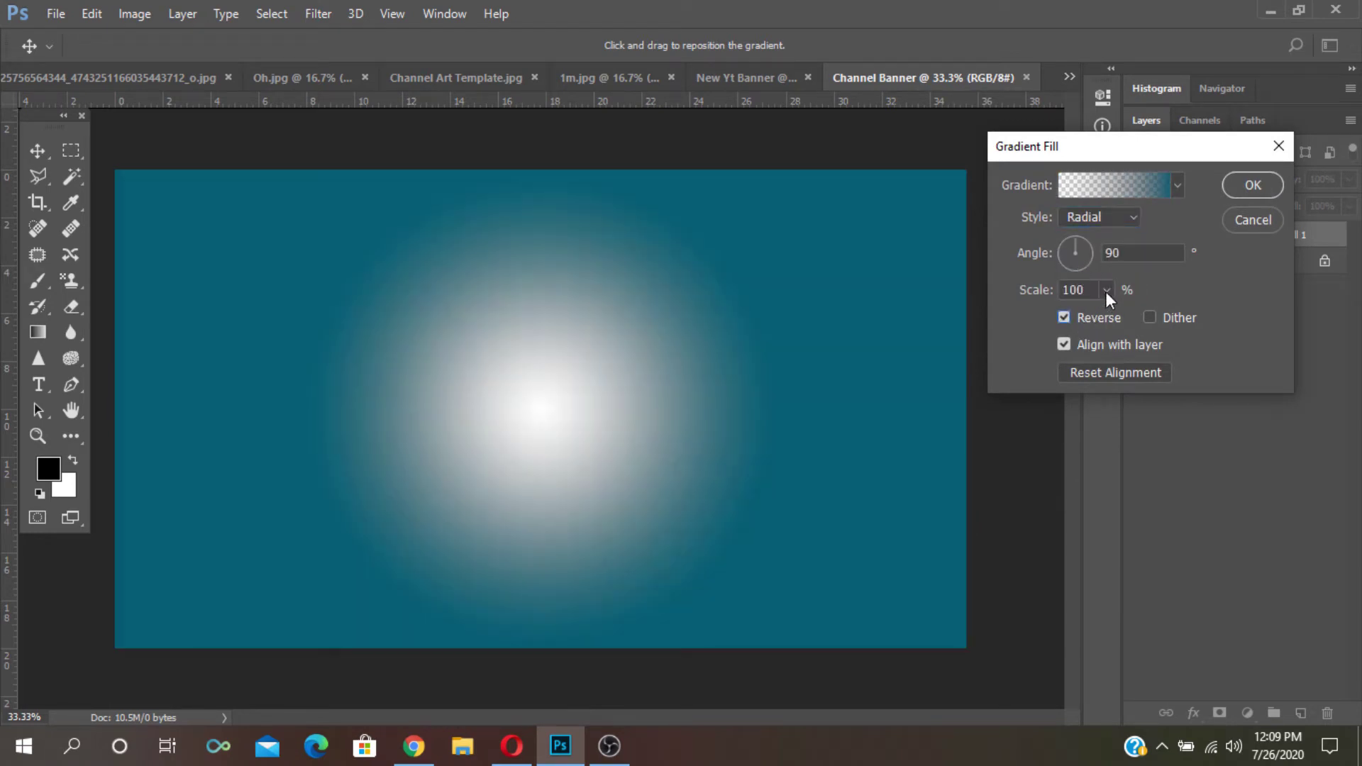
{"action": "left_click", "coordinate": [1107, 291]}
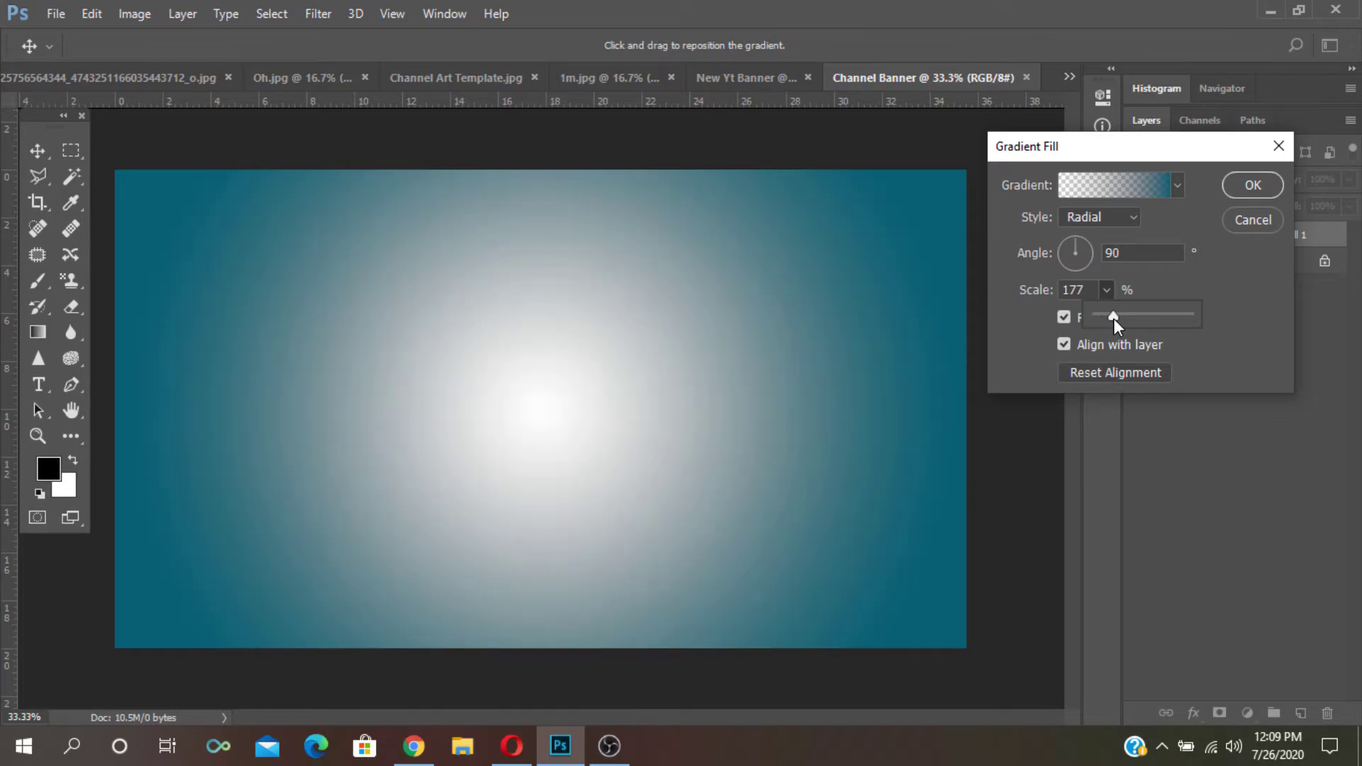
{"action": "left_click_drag", "start_coordinate": [1116, 318], "coordinate": [1117, 318]}
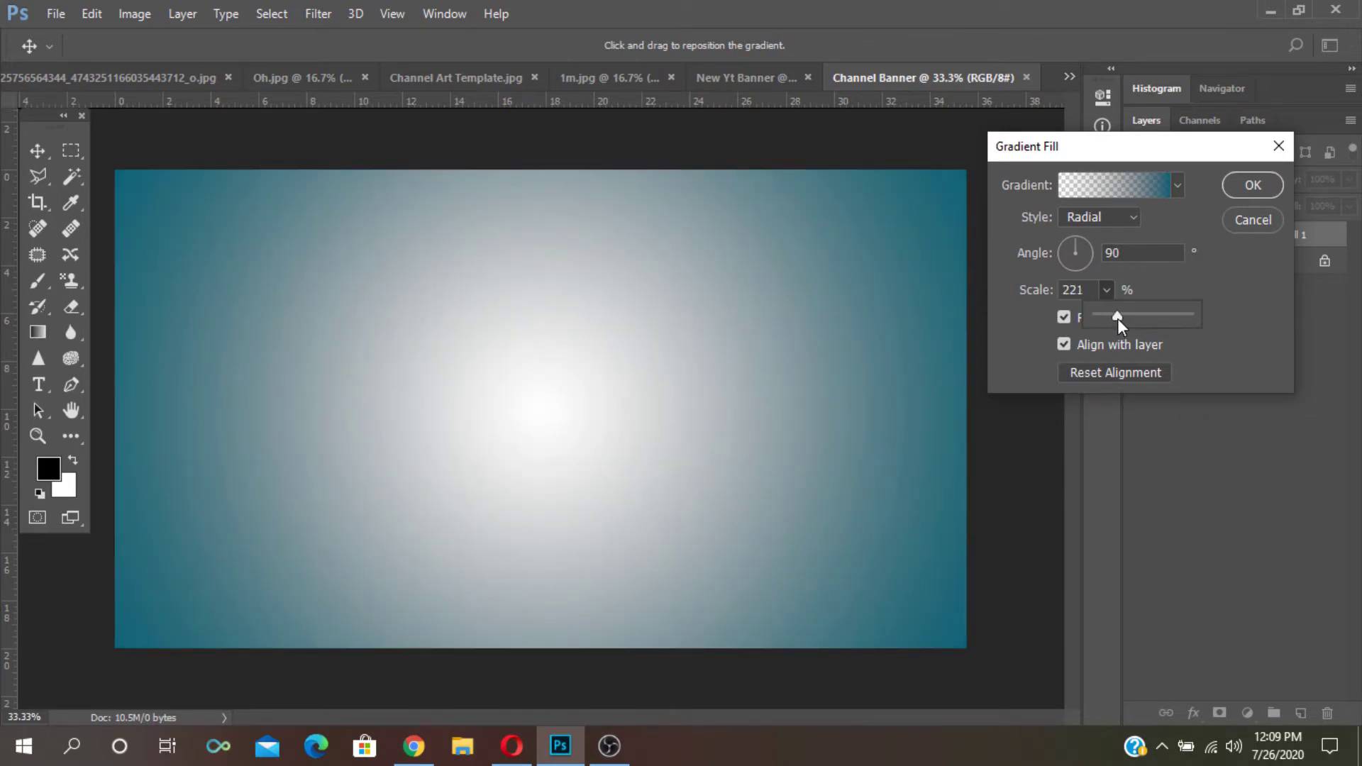
{"action": "left_click_drag", "start_coordinate": [1117, 318], "coordinate": [1122, 318]}
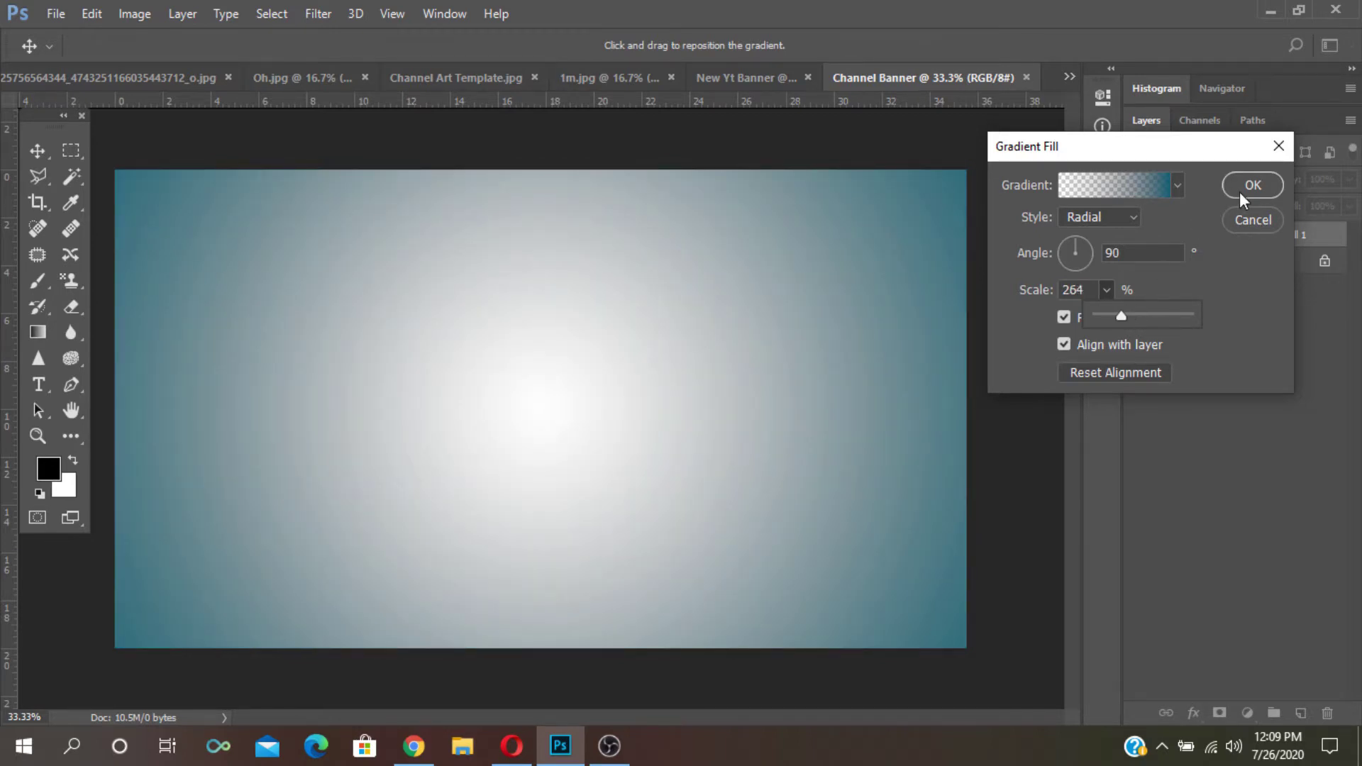
{"action": "left_click", "coordinate": [1241, 192]}
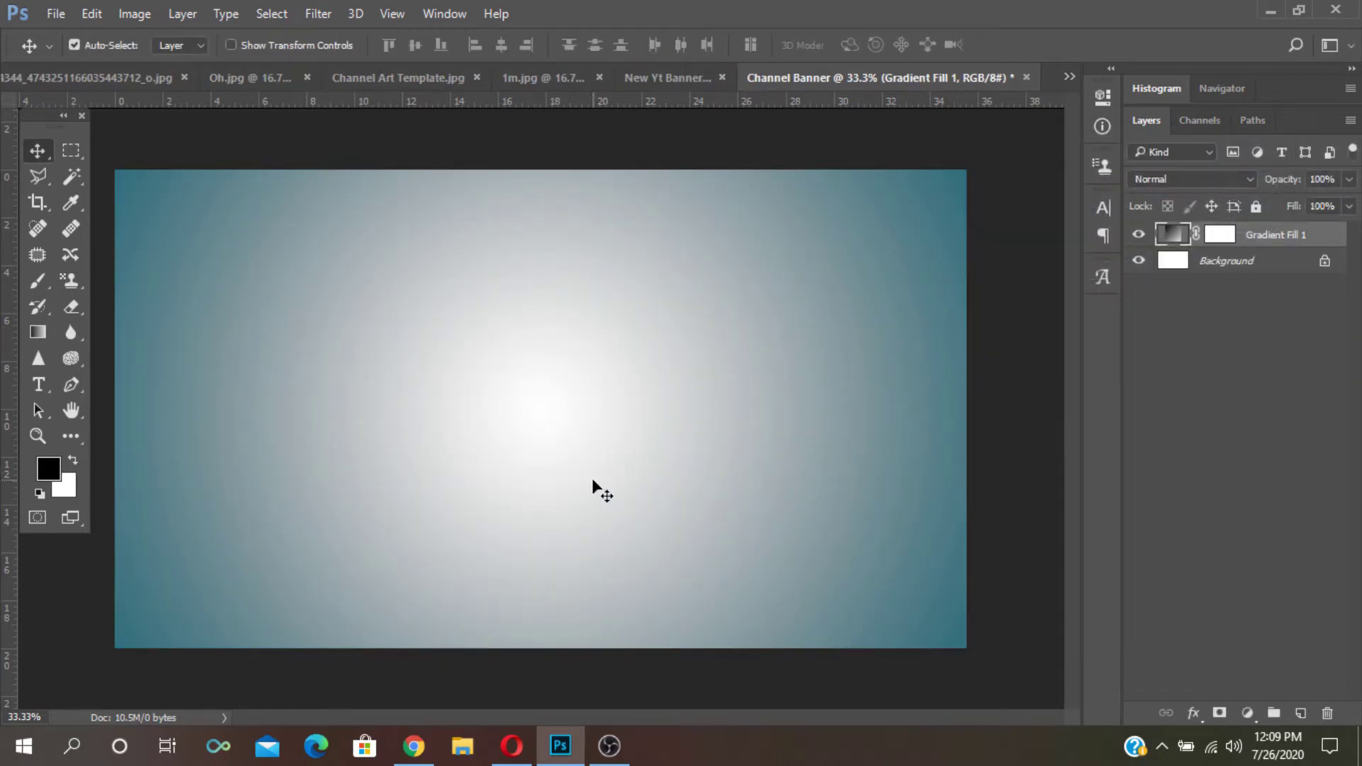
- Copy the merged Channel Art Template image and paste it into Channel Banner
{"action": "left_click", "coordinate": [429, 78]}
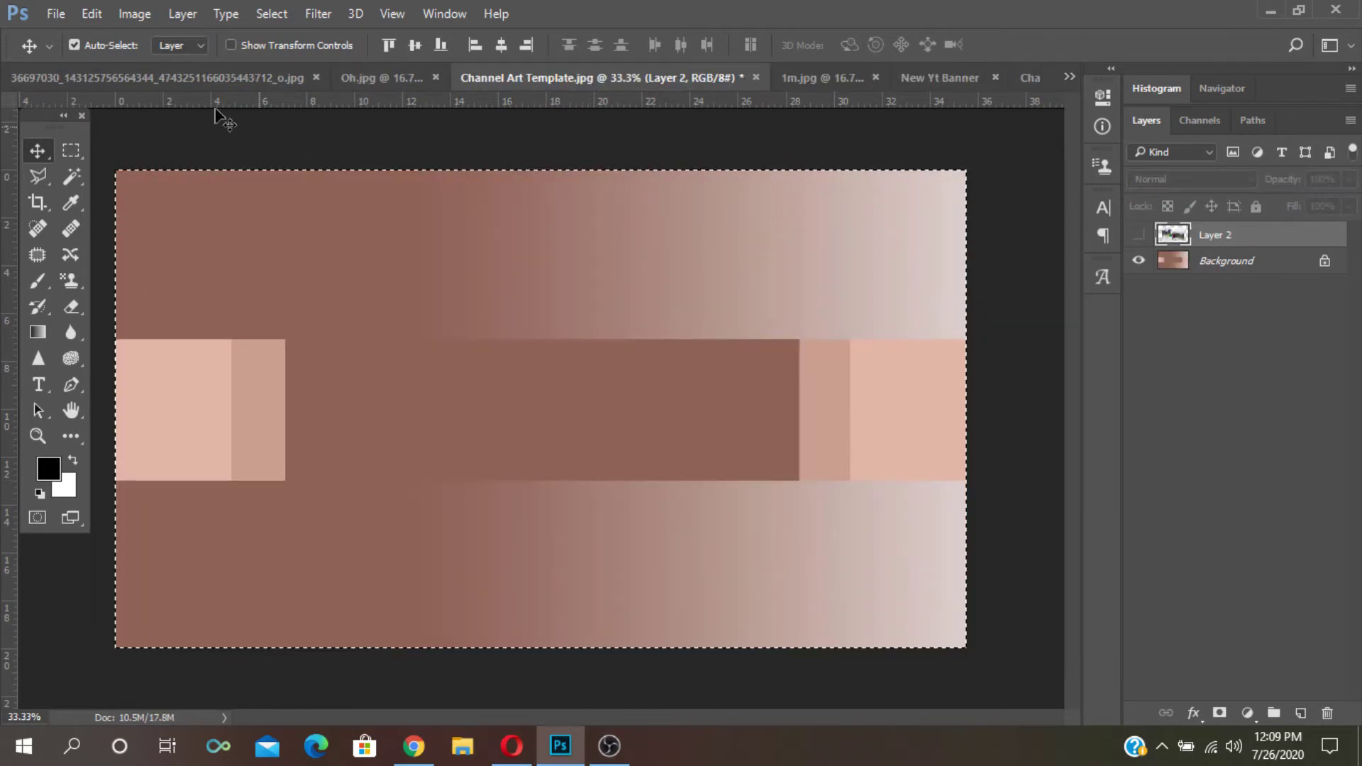
{"action": "left_click", "coordinate": [91, 13]}
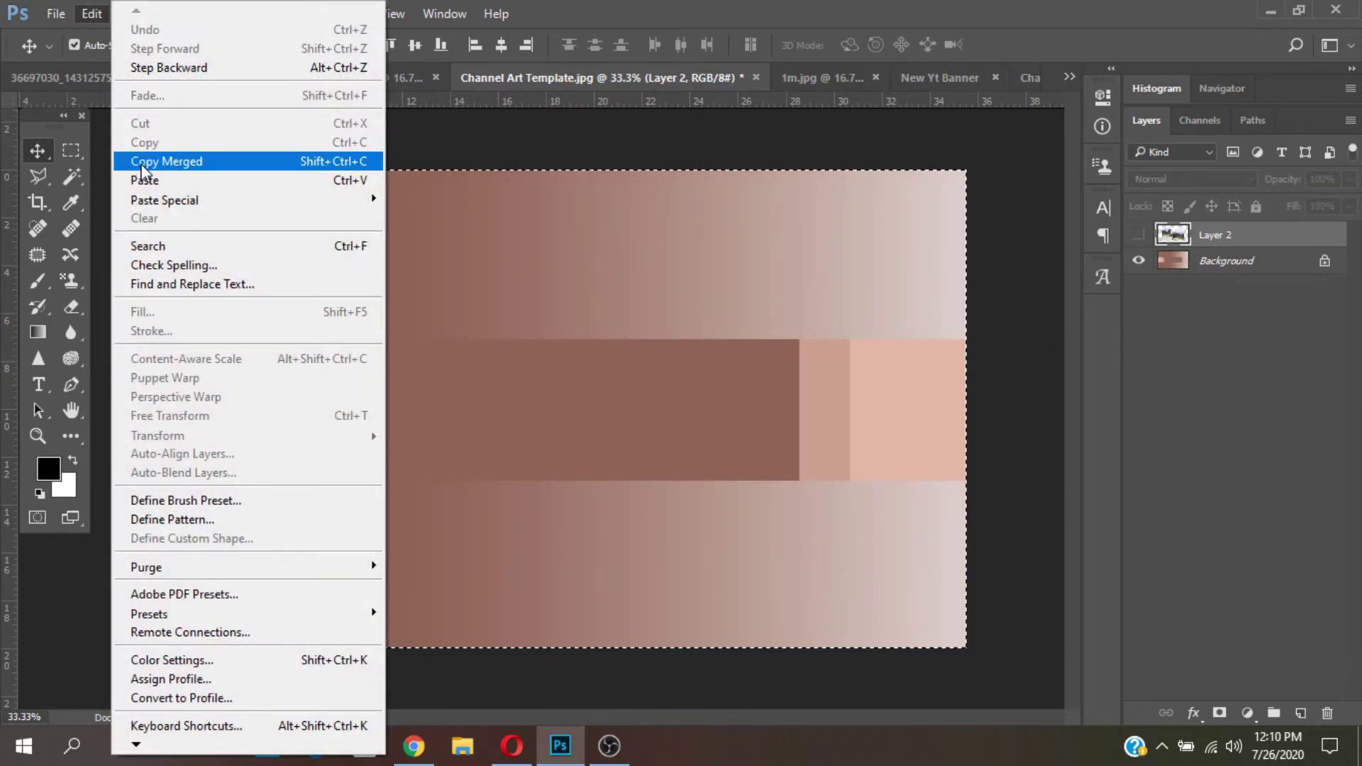
{"action": "left_click", "coordinate": [213, 167]}
{"action": "left_click", "coordinate": [1026, 78]}
{"action": "left_click", "coordinate": [91, 14]}
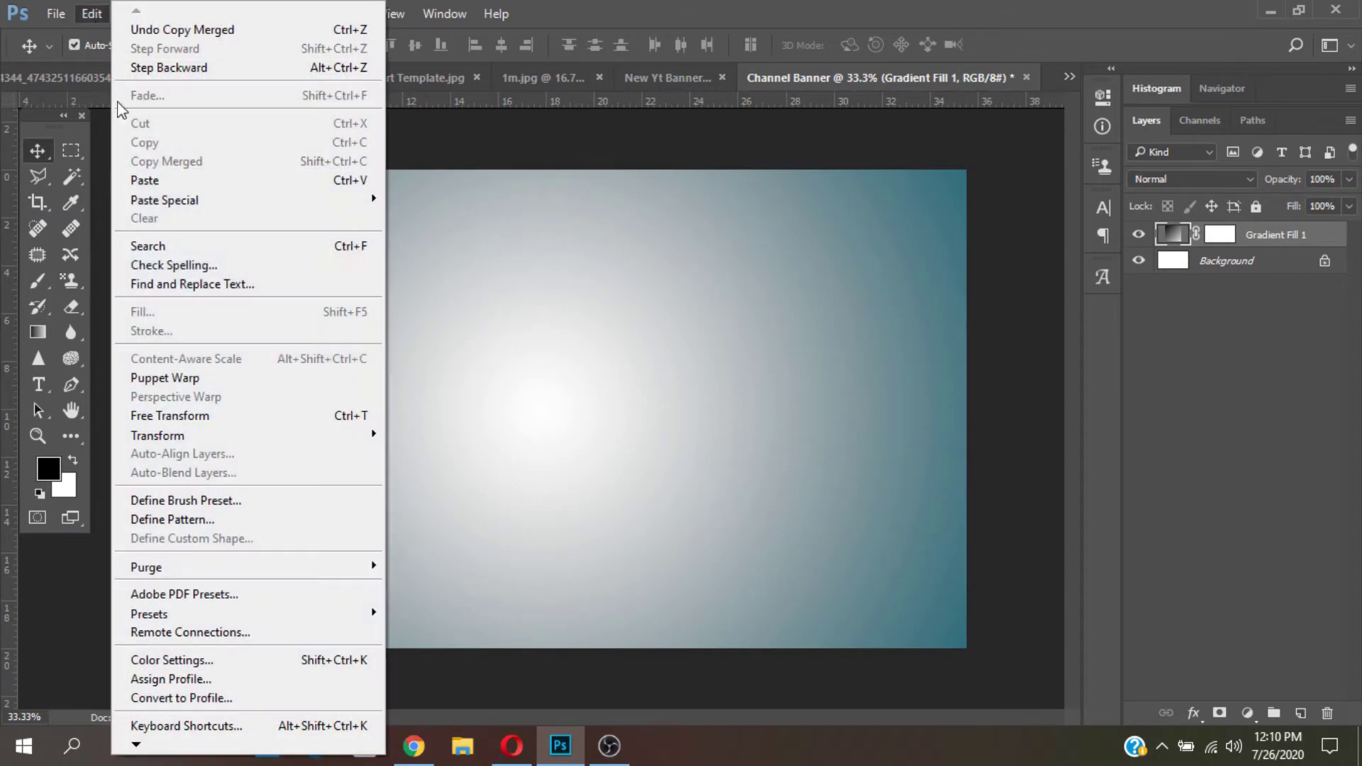
{"action": "left_click", "coordinate": [168, 184]}
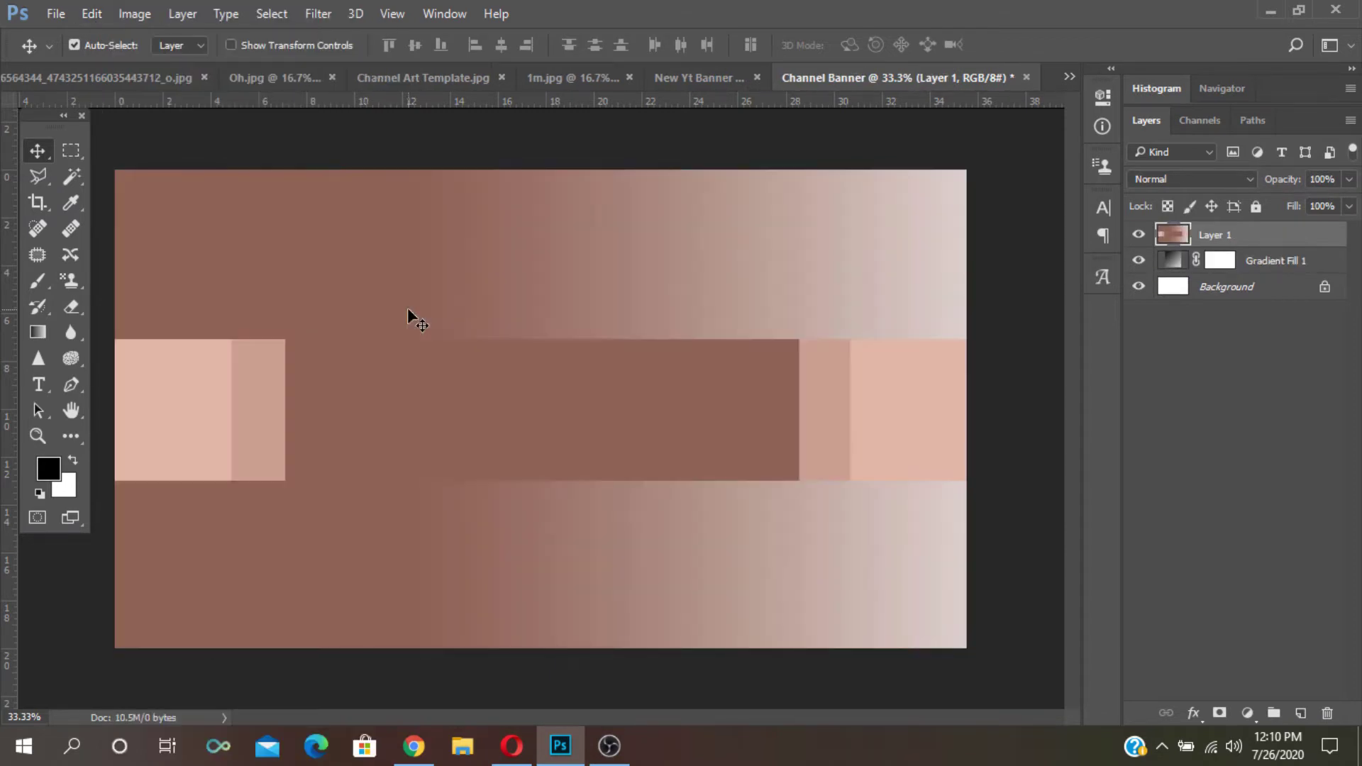
- Add two horizontal and three vertical guides at the template's zone edges, then hide the template layer
{"action": "left_click_drag", "start_coordinate": [556, 106], "coordinate": [553, 482]}
{"action": "left_click_drag", "start_coordinate": [522, 101], "coordinate": [520, 339]}
{"action": "mouse_move", "coordinate": [15, 624]}
{"action": "left_mouse_down"}
{"action": "mouse_move", "coordinate": [780, 620]}
{"action": "mouse_move", "coordinate": [800, 604]}
{"action": "left_mouse_up"}
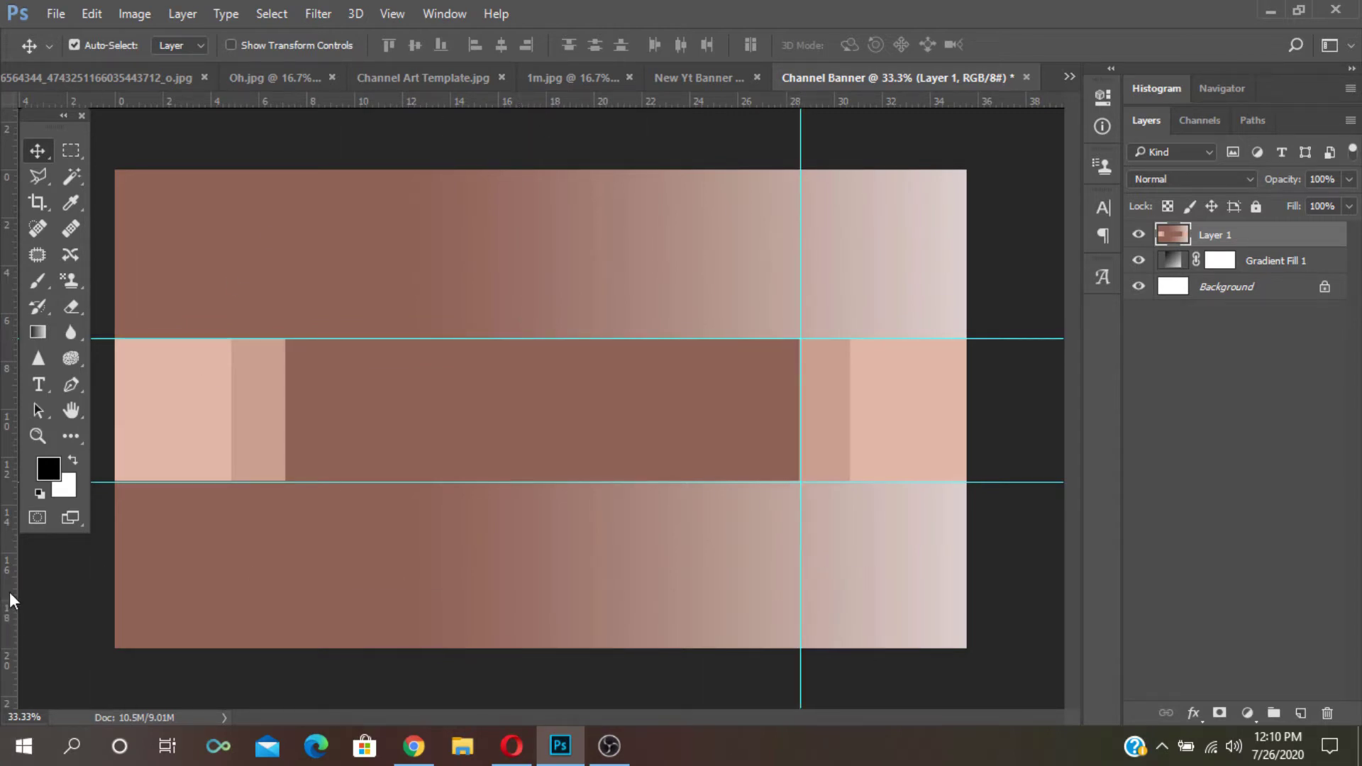
{"action": "left_click_drag", "start_coordinate": [10, 601], "coordinate": [282, 584]}
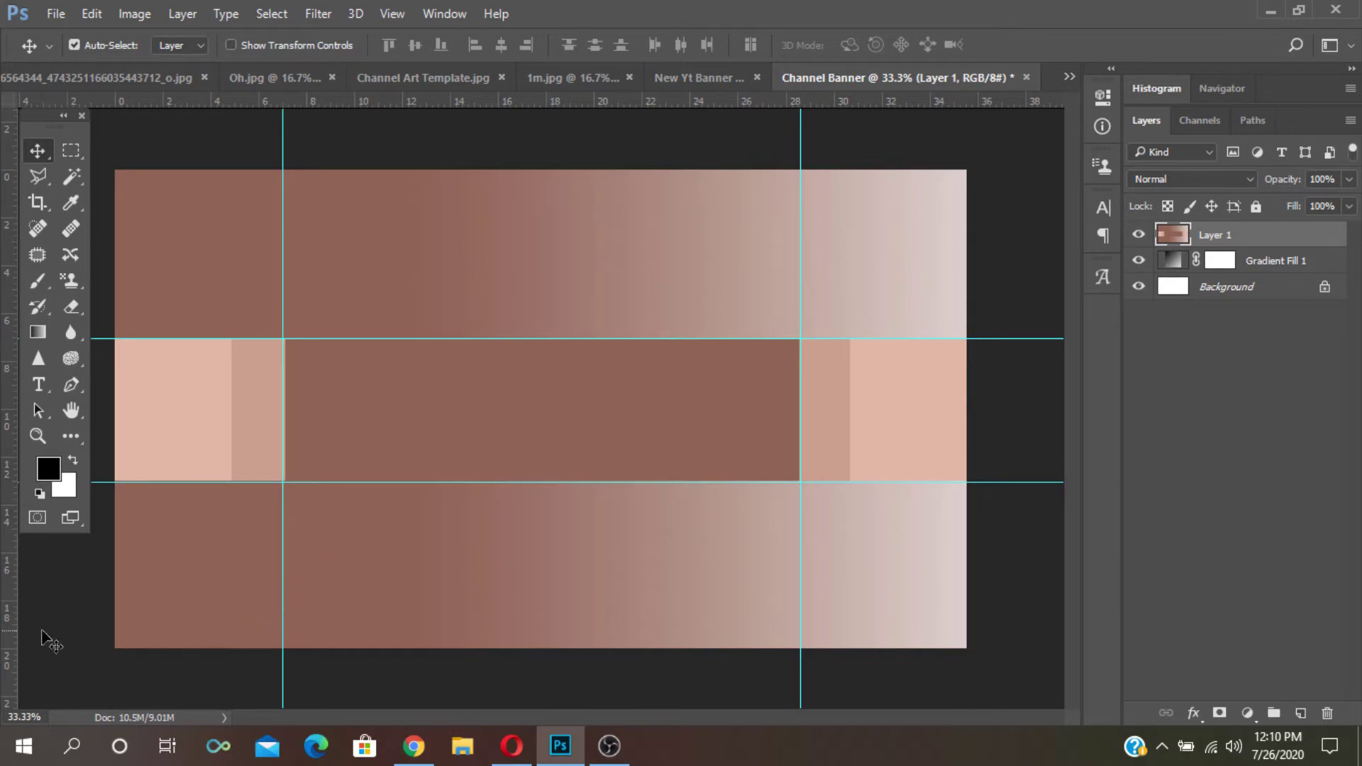
{"action": "left_click_drag", "start_coordinate": [15, 596], "coordinate": [541, 640]}
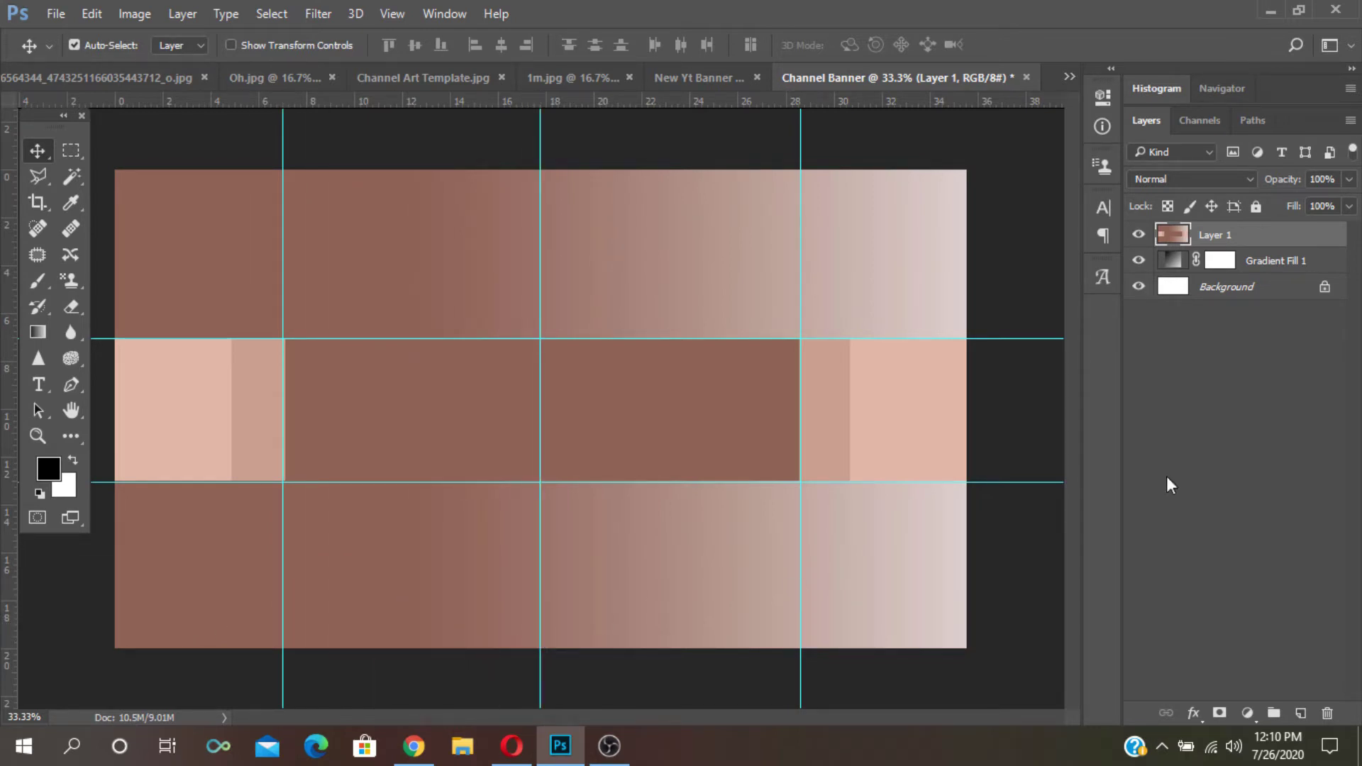
{"action": "left_click", "coordinate": [1139, 235]}
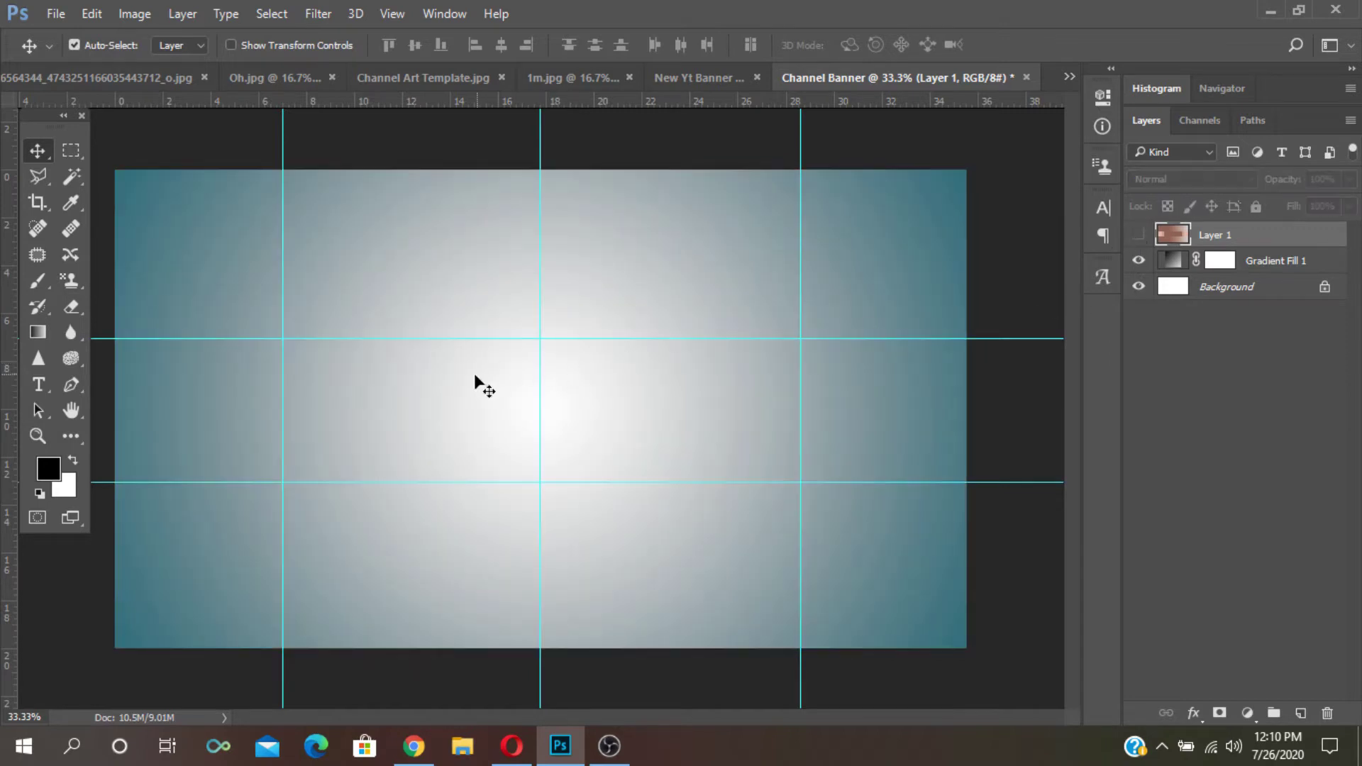
- Draw a bright blue rectangle spanning the banner between the two horizontal guides
{"action": "key", "text": "u"}
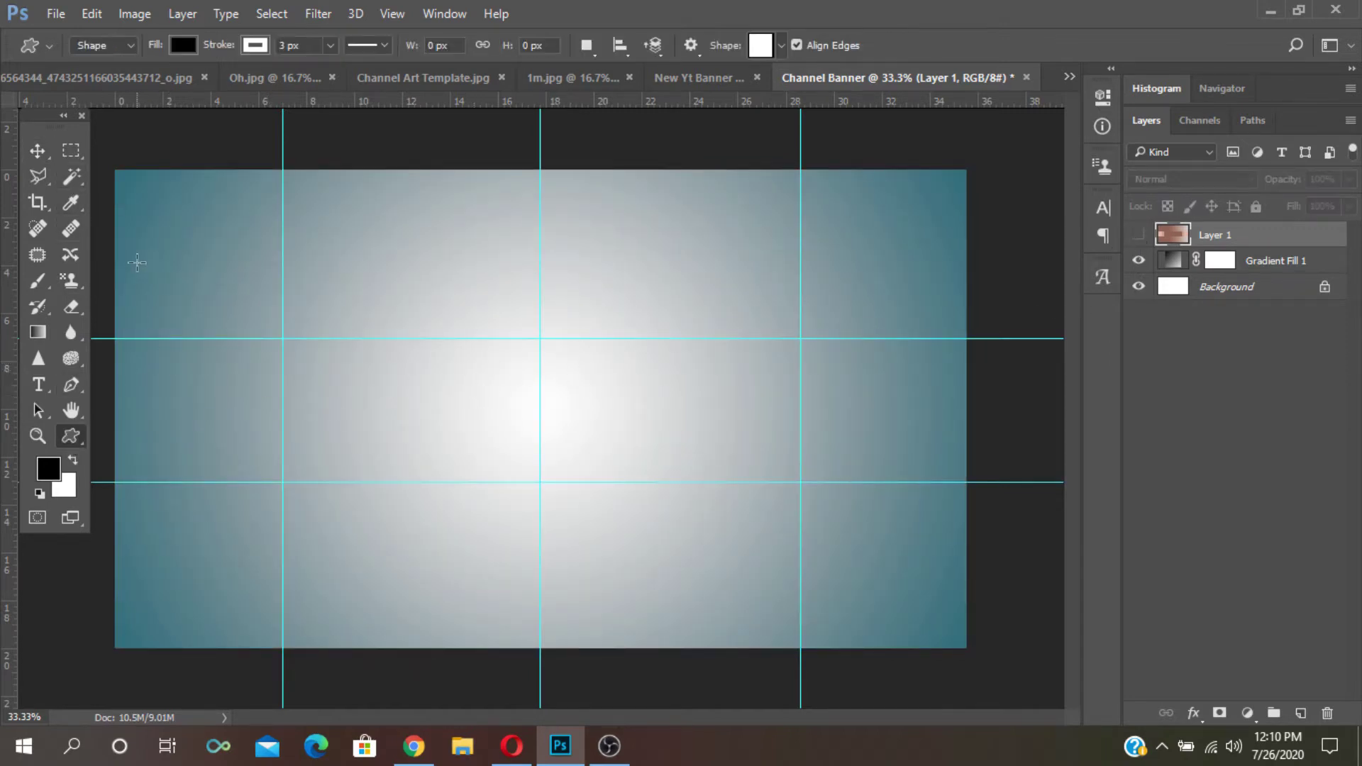
{"action": "left_click", "coordinate": [175, 48]}
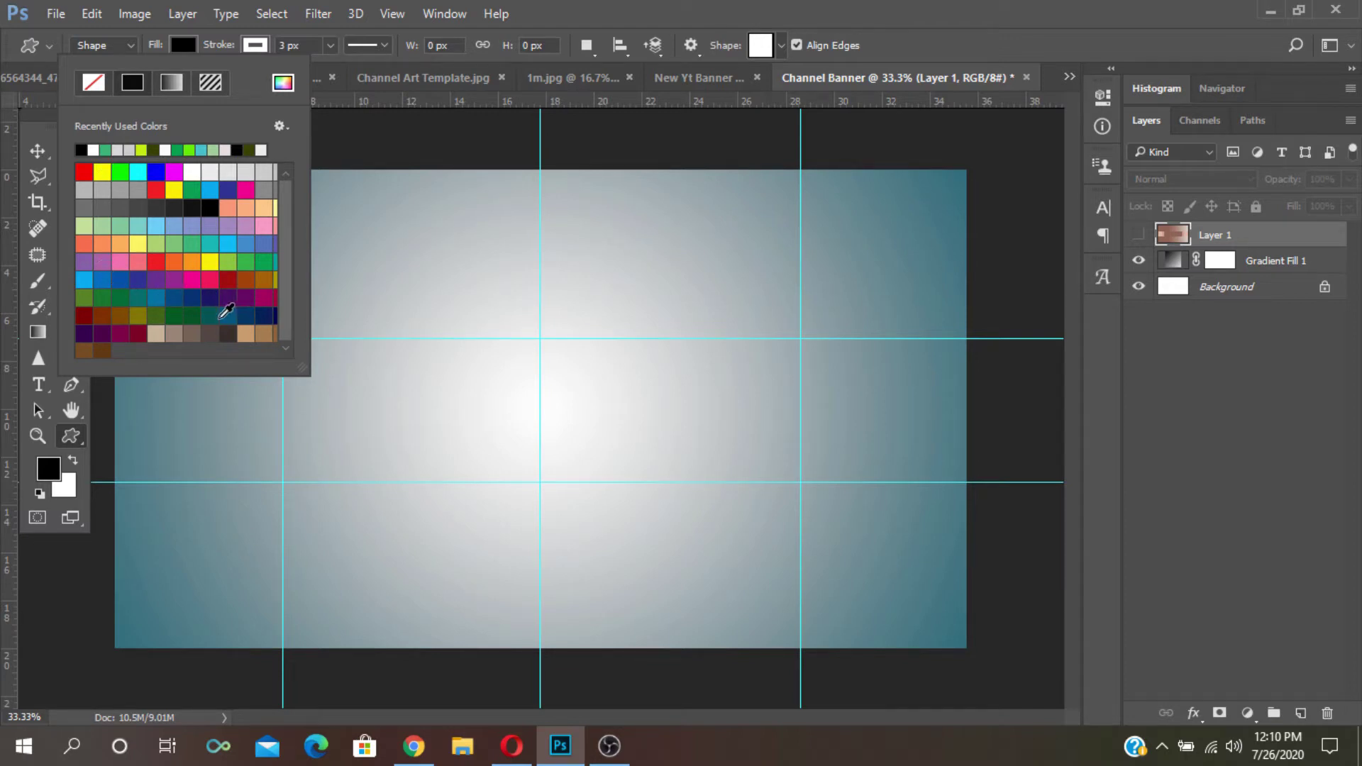
{"action": "left_click", "coordinate": [176, 295]}
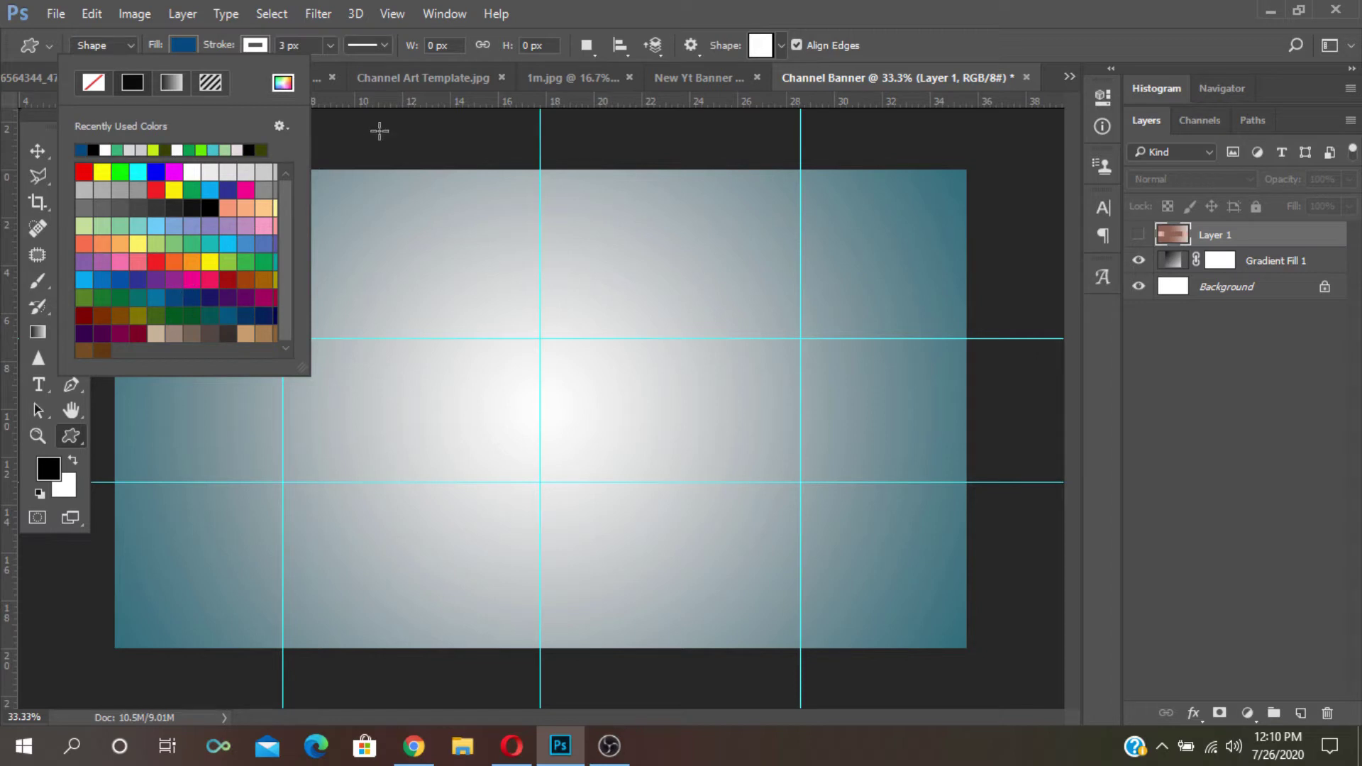
{"action": "left_click", "coordinate": [128, 277]}
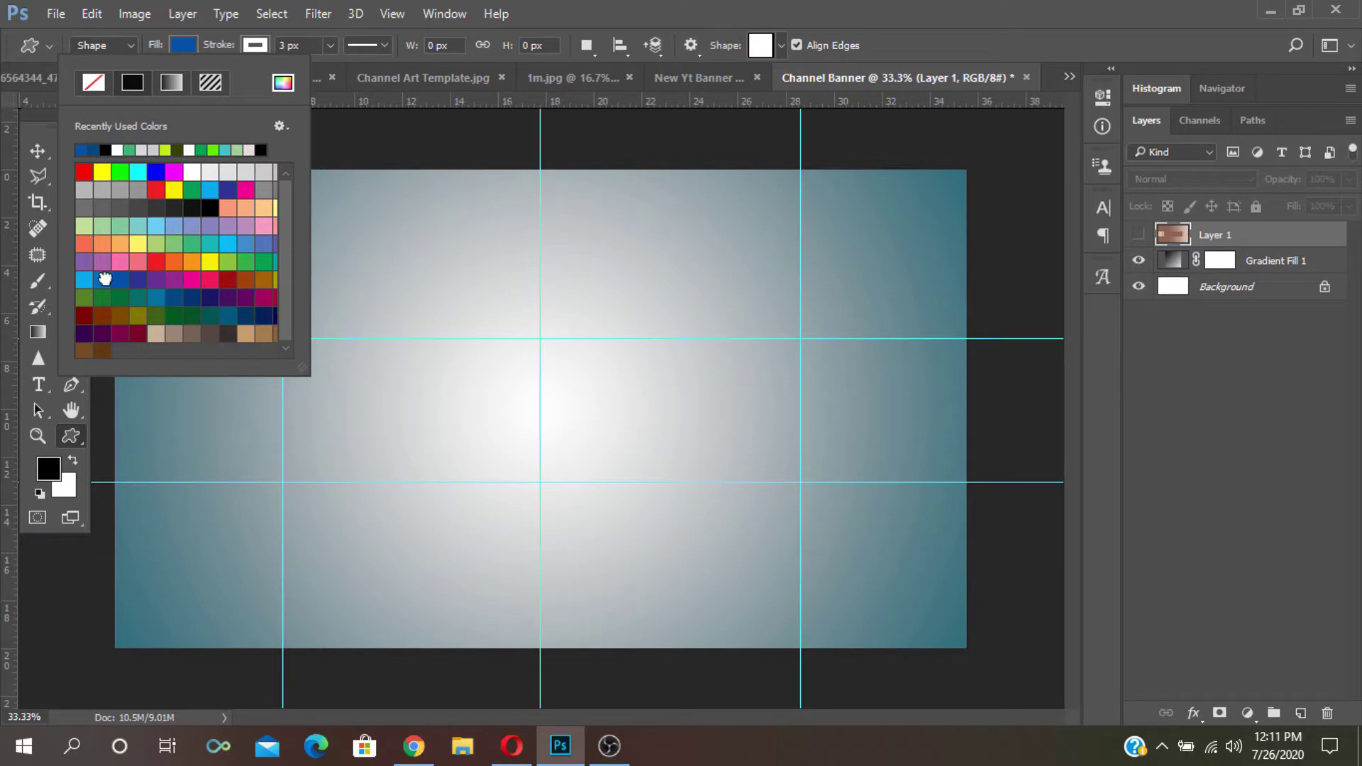
{"action": "left_click", "coordinate": [389, 142]}
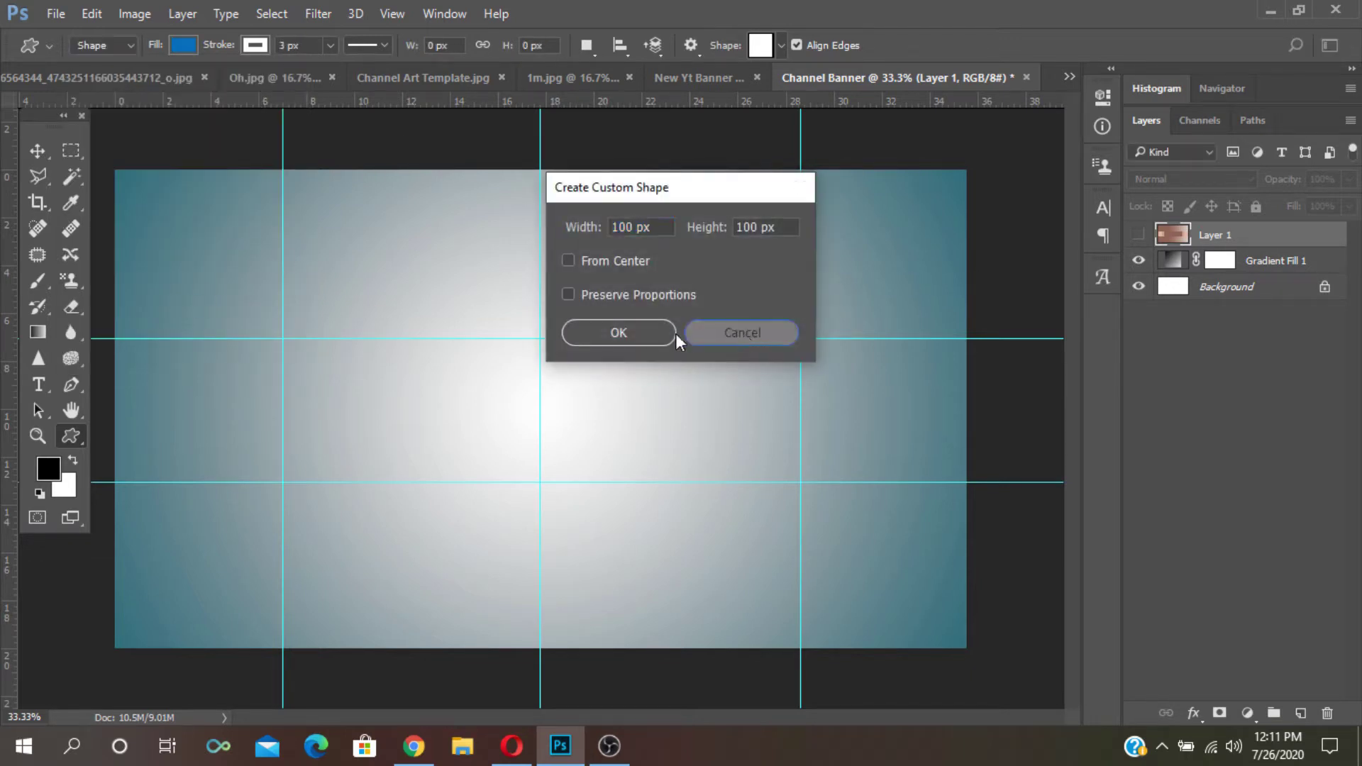
{"action": "key", "text": "Escape"}
{"action": "mouse_move", "coordinate": [105, 338]}
{"action": "left_mouse_down"}
{"action": "mouse_move", "coordinate": [1013, 500]}
{"action": "mouse_move", "coordinate": [969, 486]}
{"action": "left_mouse_up"}
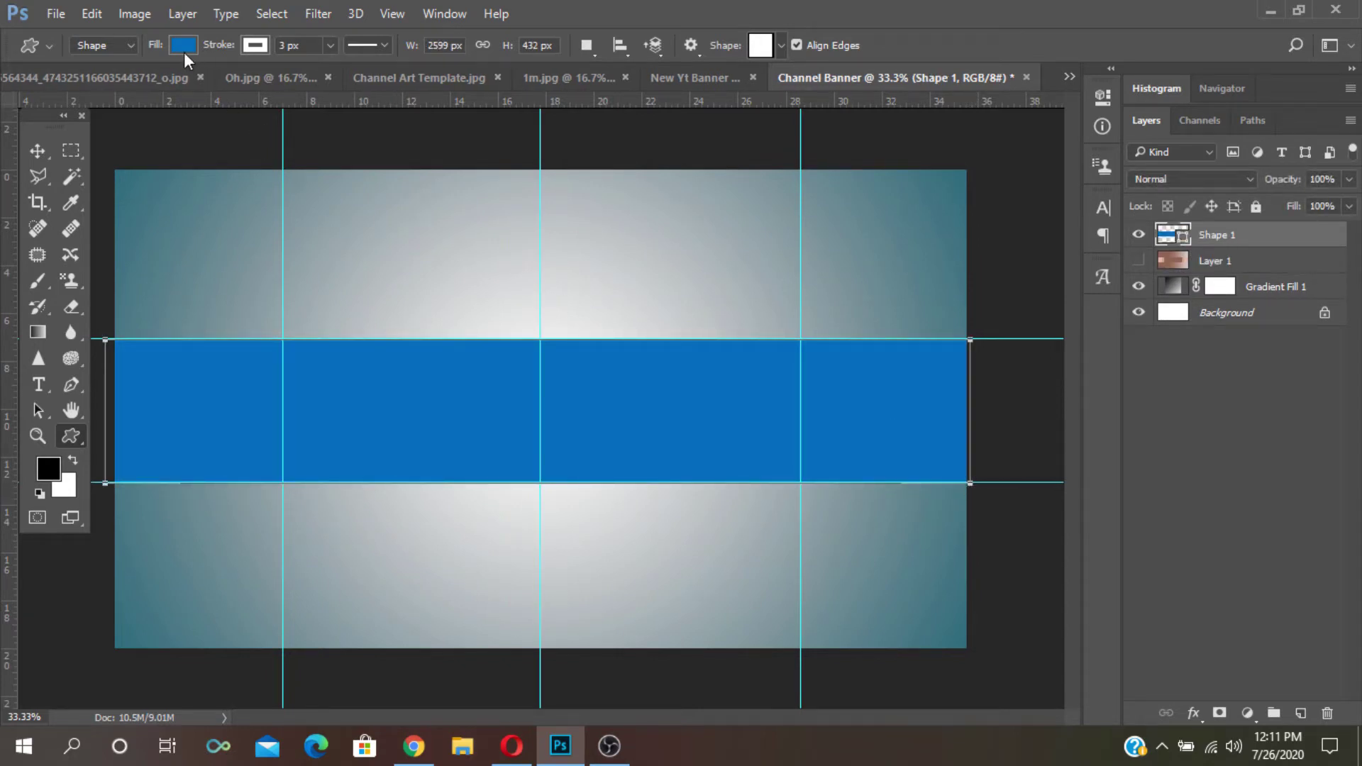
- Change the band's fill to dark navy and set its stroke width to 0 px
{"action": "left_click", "coordinate": [185, 47]}
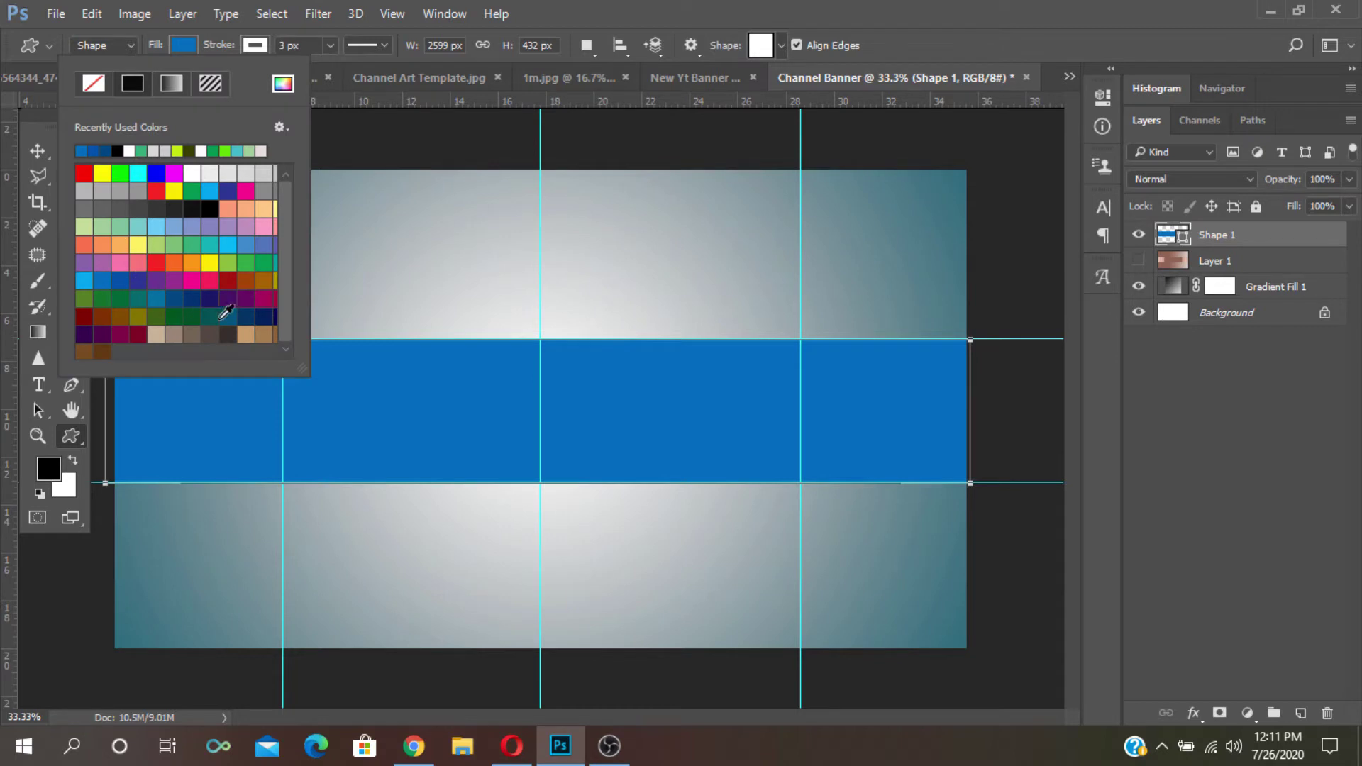
{"action": "left_click", "coordinate": [256, 315]}
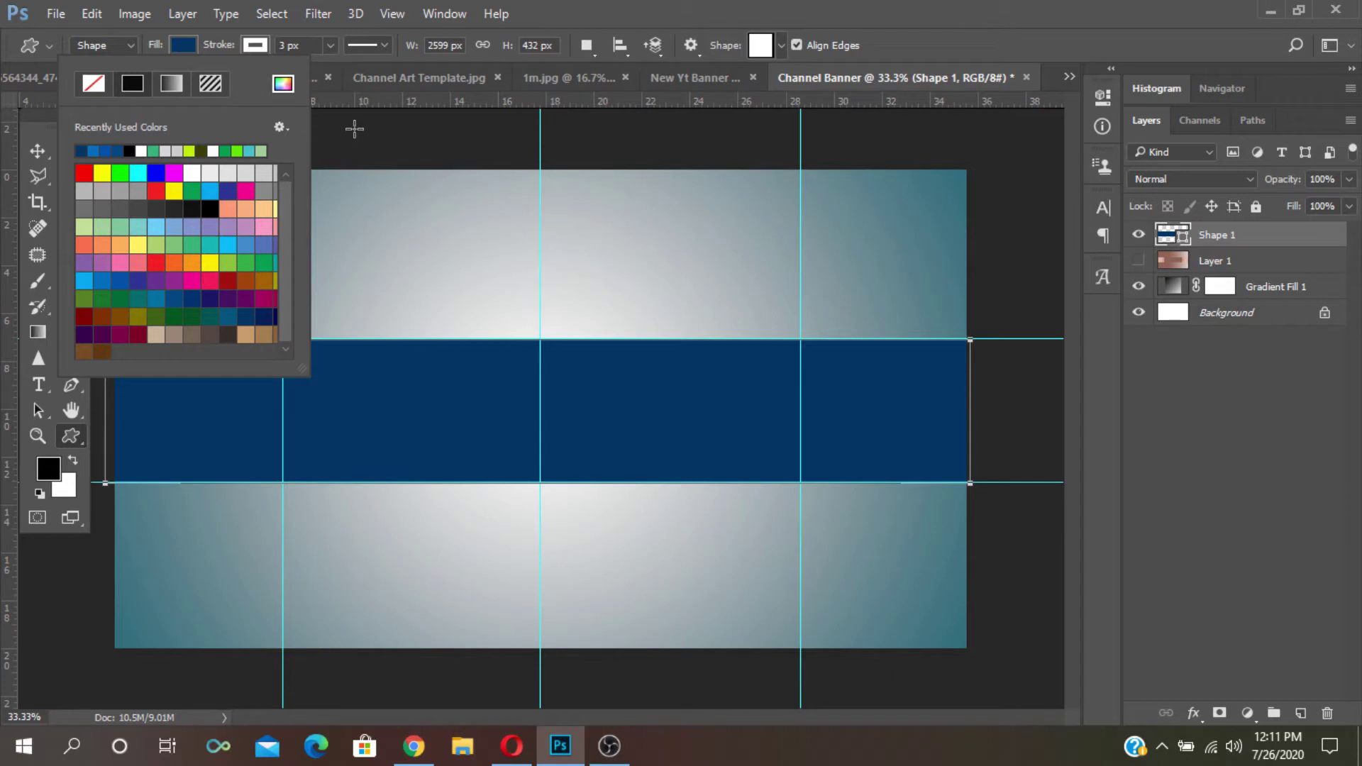
{"action": "left_click", "coordinate": [355, 128]}
{"action": "left_click", "coordinate": [724, 328]}
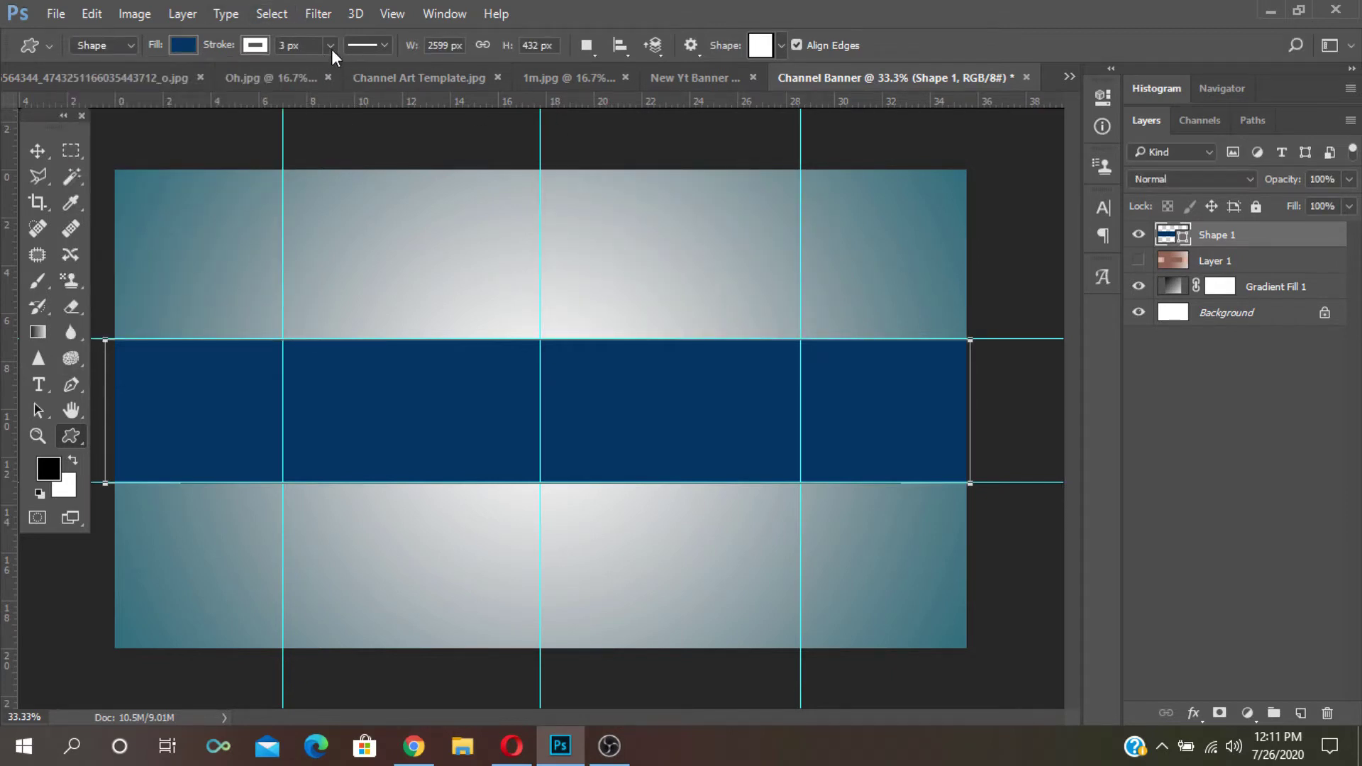
{"action": "left_click", "coordinate": [331, 45]}
{"action": "left_click_drag", "start_coordinate": [314, 69], "coordinate": [309, 69]}
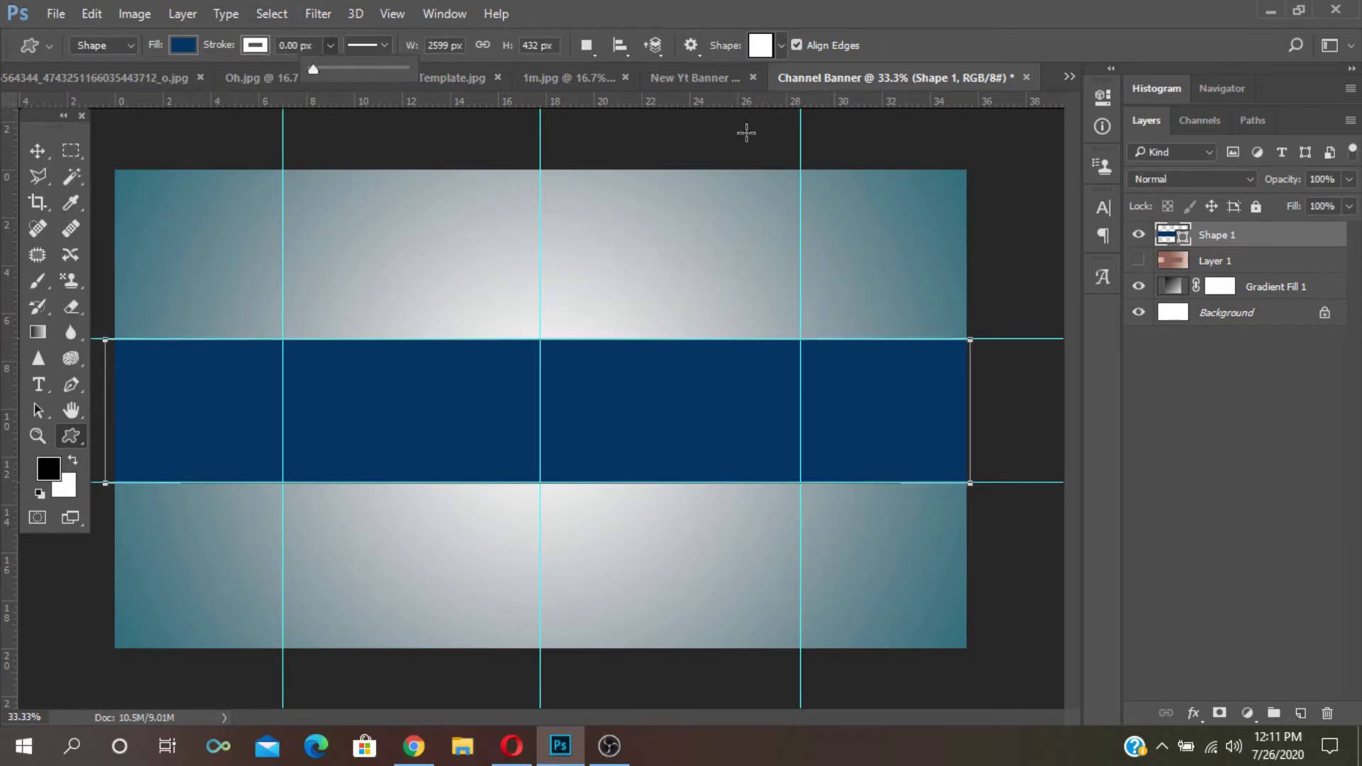
{"action": "left_click", "coordinate": [38, 151]}
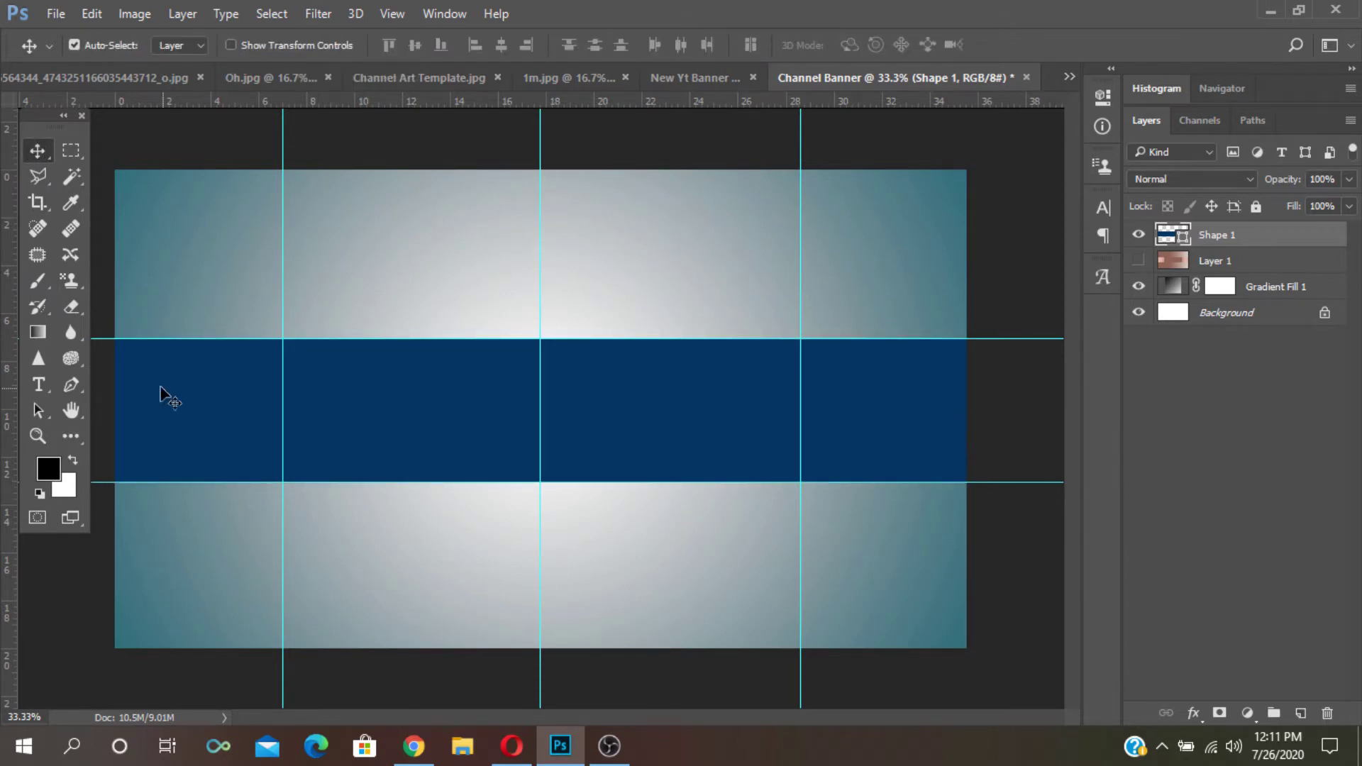
- Draw a narrow rectangle on the left part of the navy band
{"action": "left_click", "coordinate": [74, 436]}
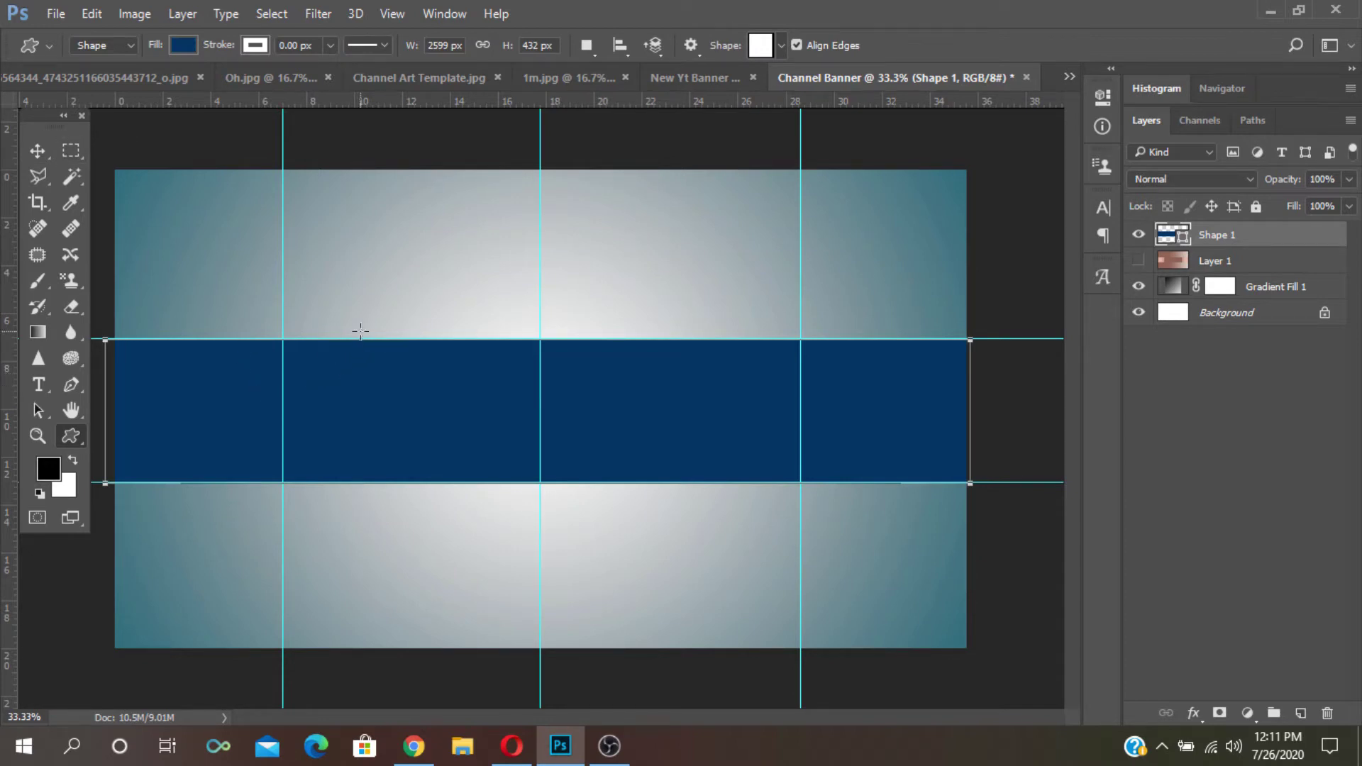
{"action": "key", "text": "Escape"}
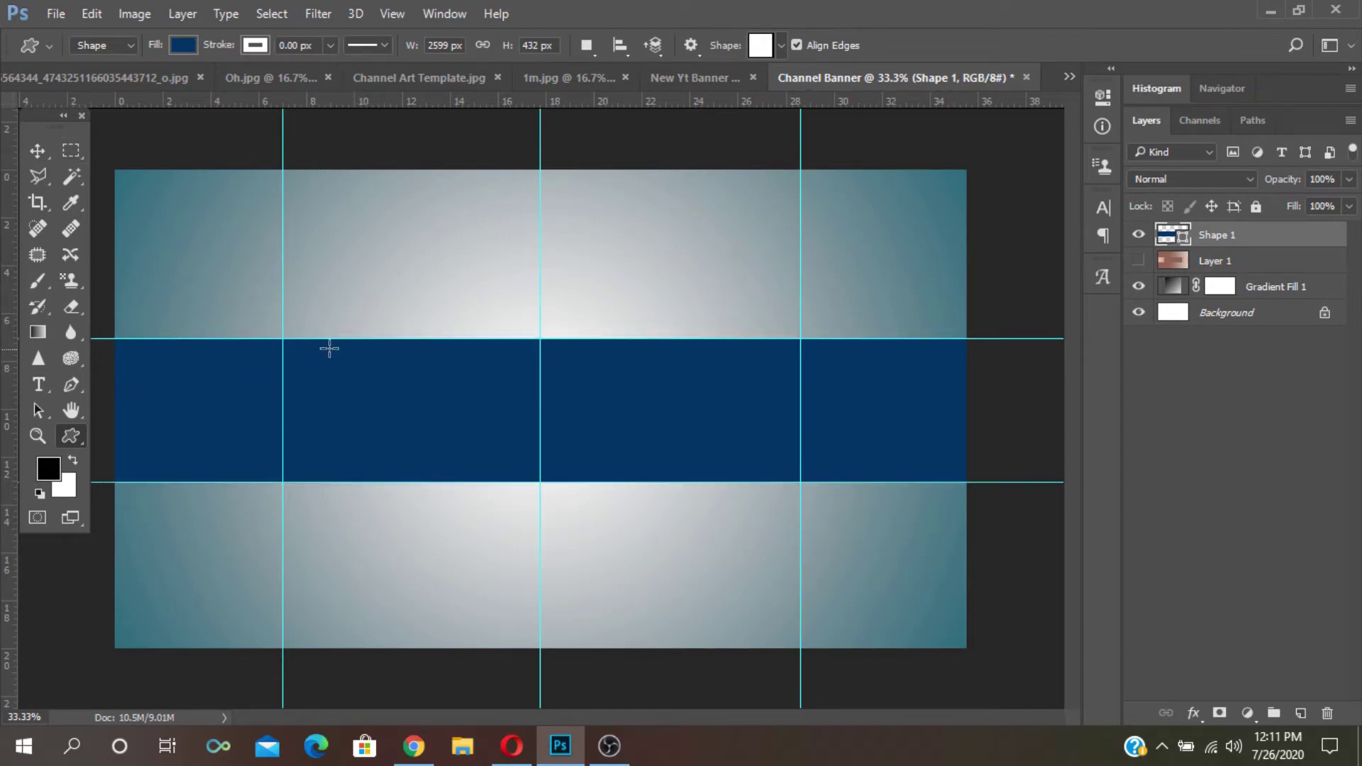
{"action": "mouse_move", "coordinate": [312, 339]}
{"action": "left_mouse_down"}
{"action": "mouse_move", "coordinate": [330, 445]}
{"action": "mouse_move", "coordinate": [439, 485]}
{"action": "left_mouse_up"}
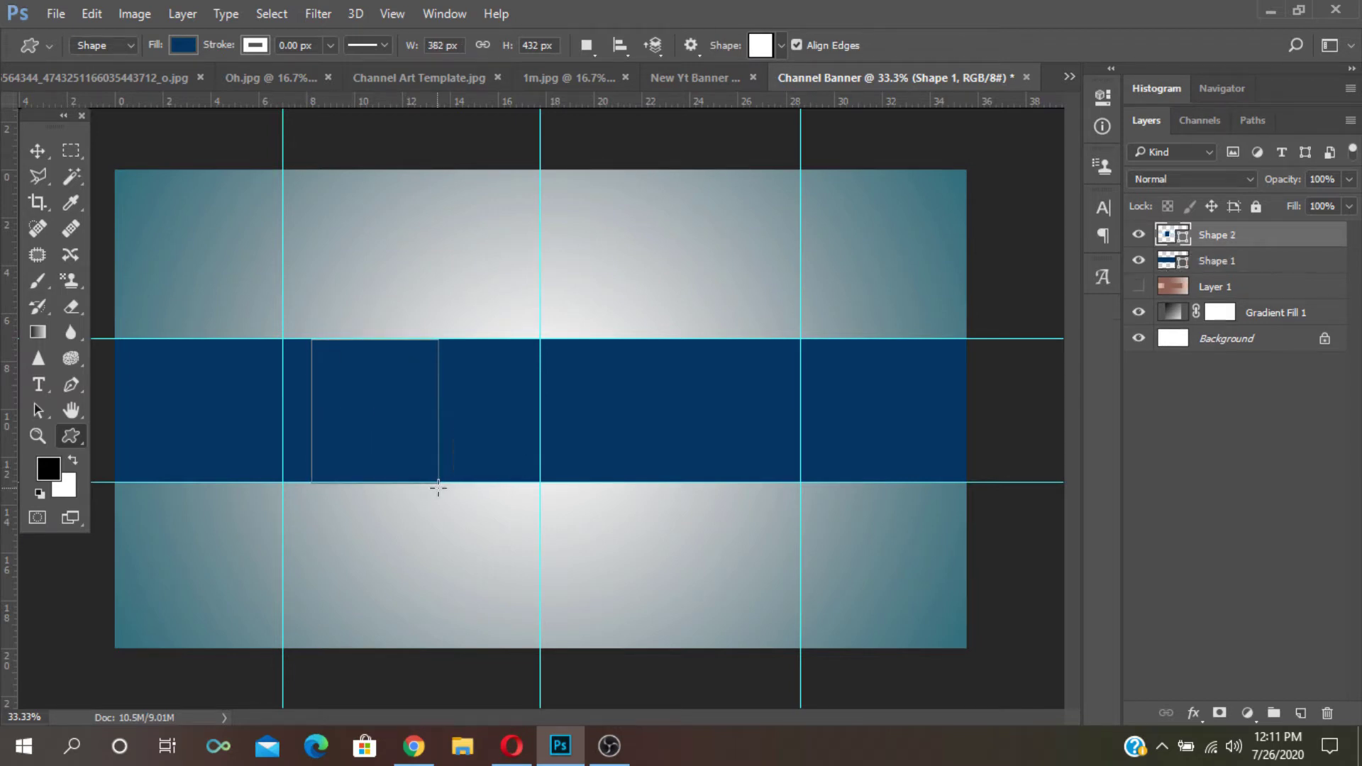
- Distort the narrow rectangle into a slanted parallelogram
{"action": "left_click", "coordinate": [91, 14]}
{"action": "left_click", "coordinate": [500, 521]}
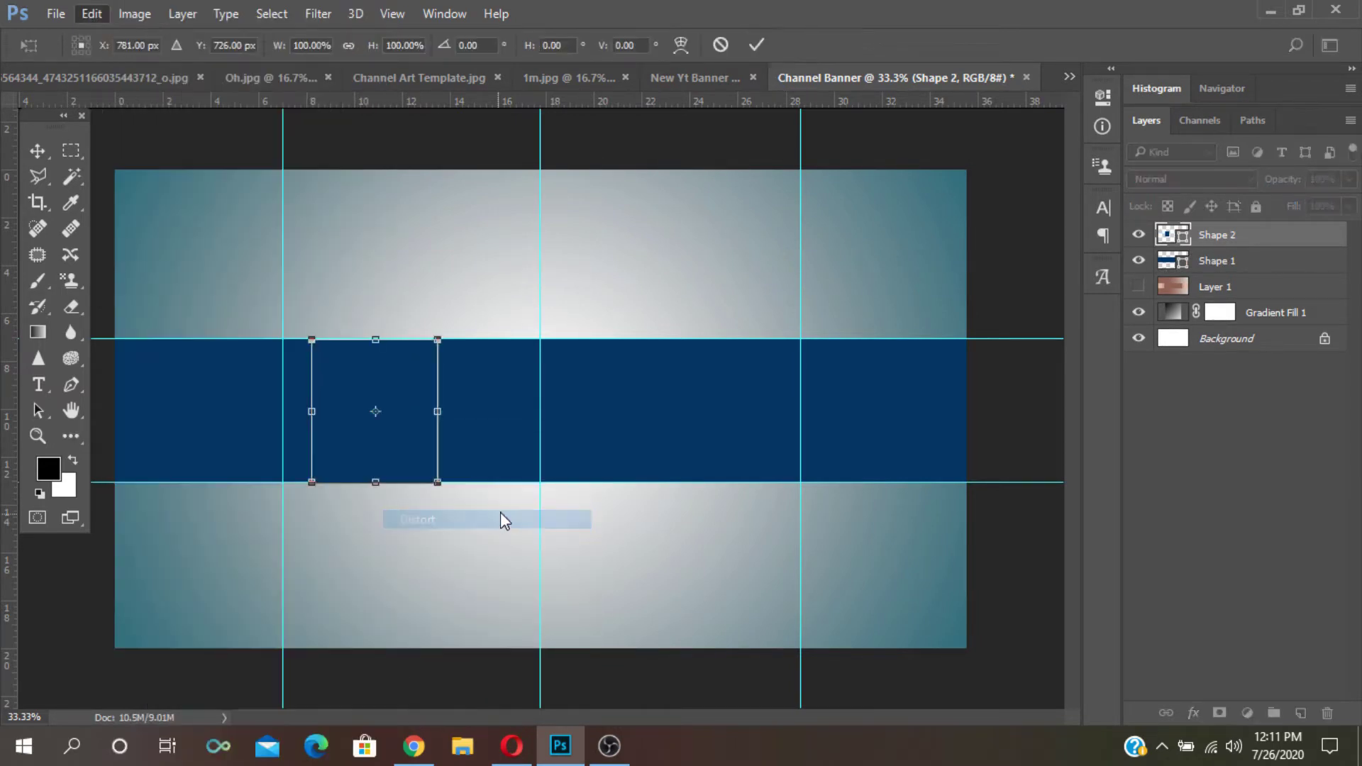
{"action": "left_click_drag", "start_coordinate": [375, 342], "coordinate": [416, 344]}
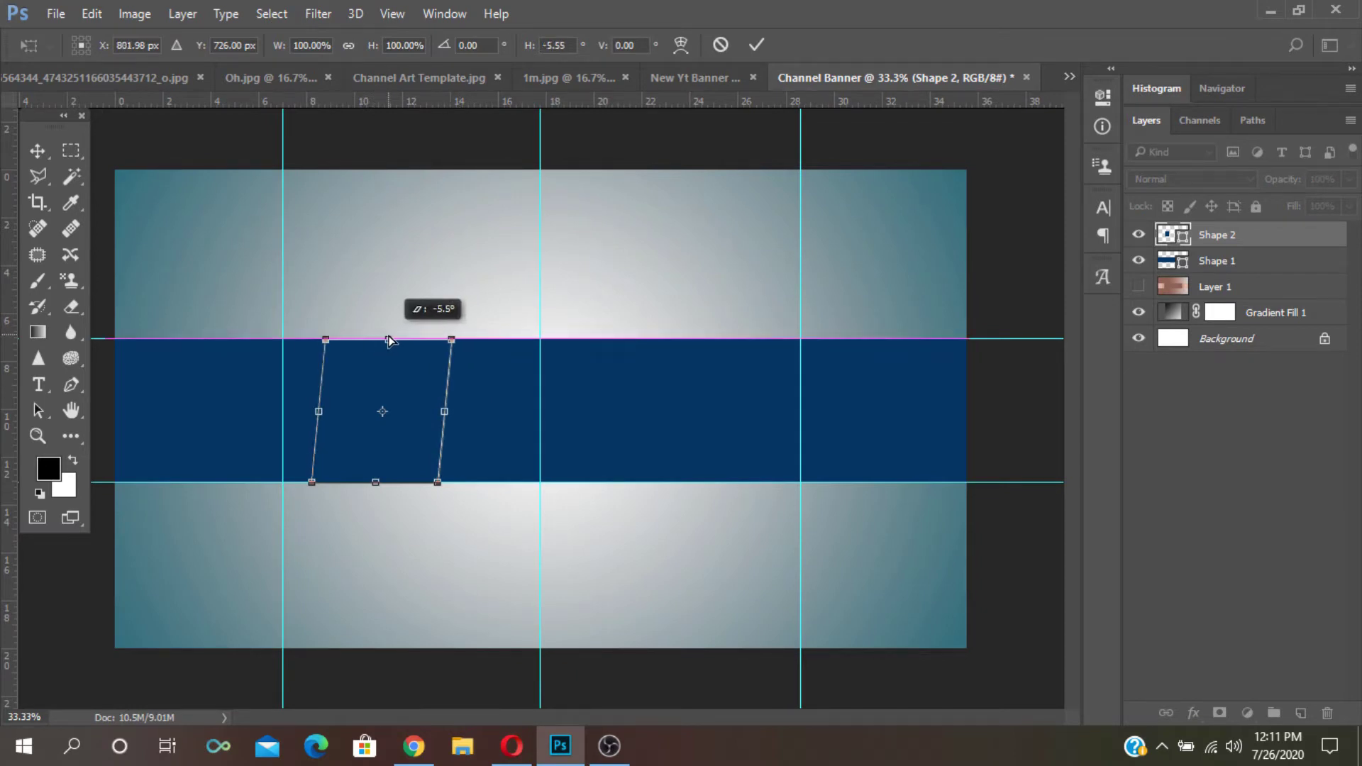
{"action": "left_click", "coordinate": [757, 45]}
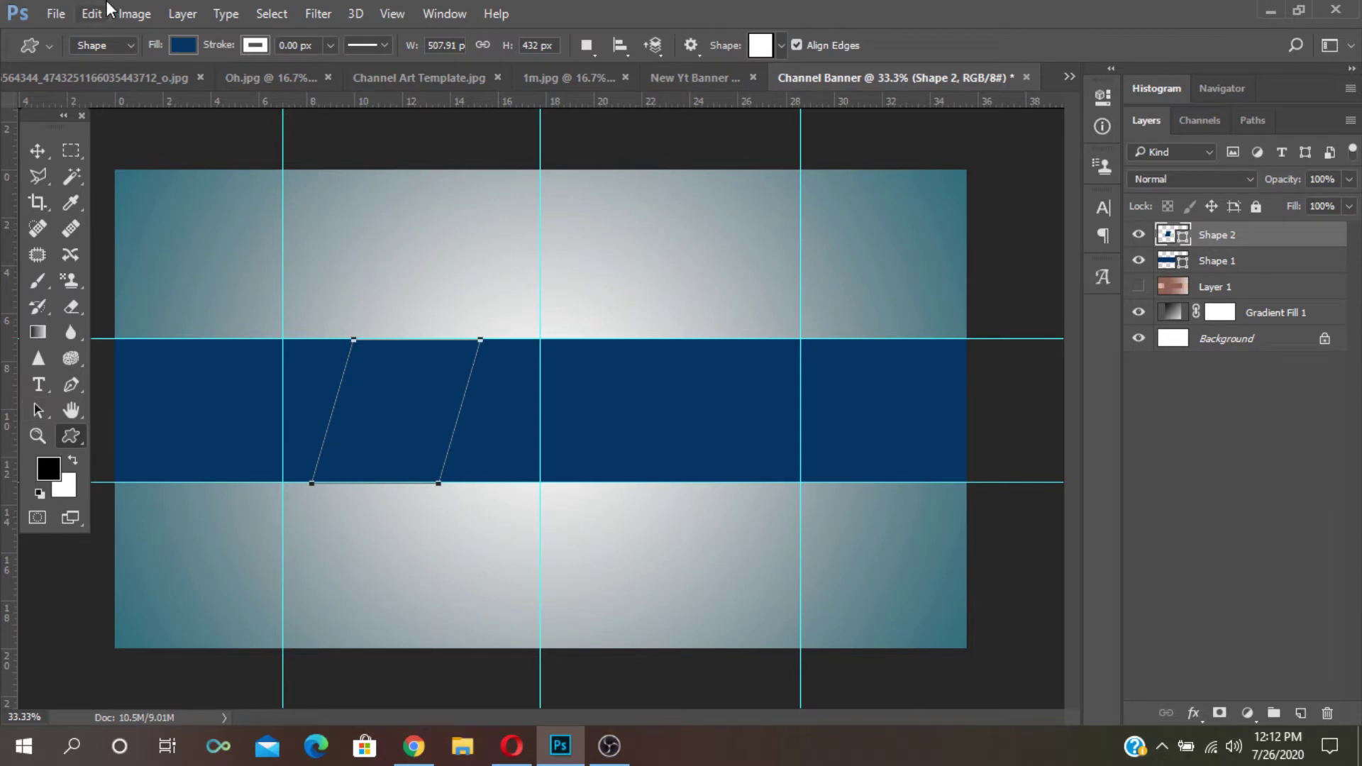
- Give the slanted stripe a light-blue fill
{"action": "left_click", "coordinate": [182, 45]}
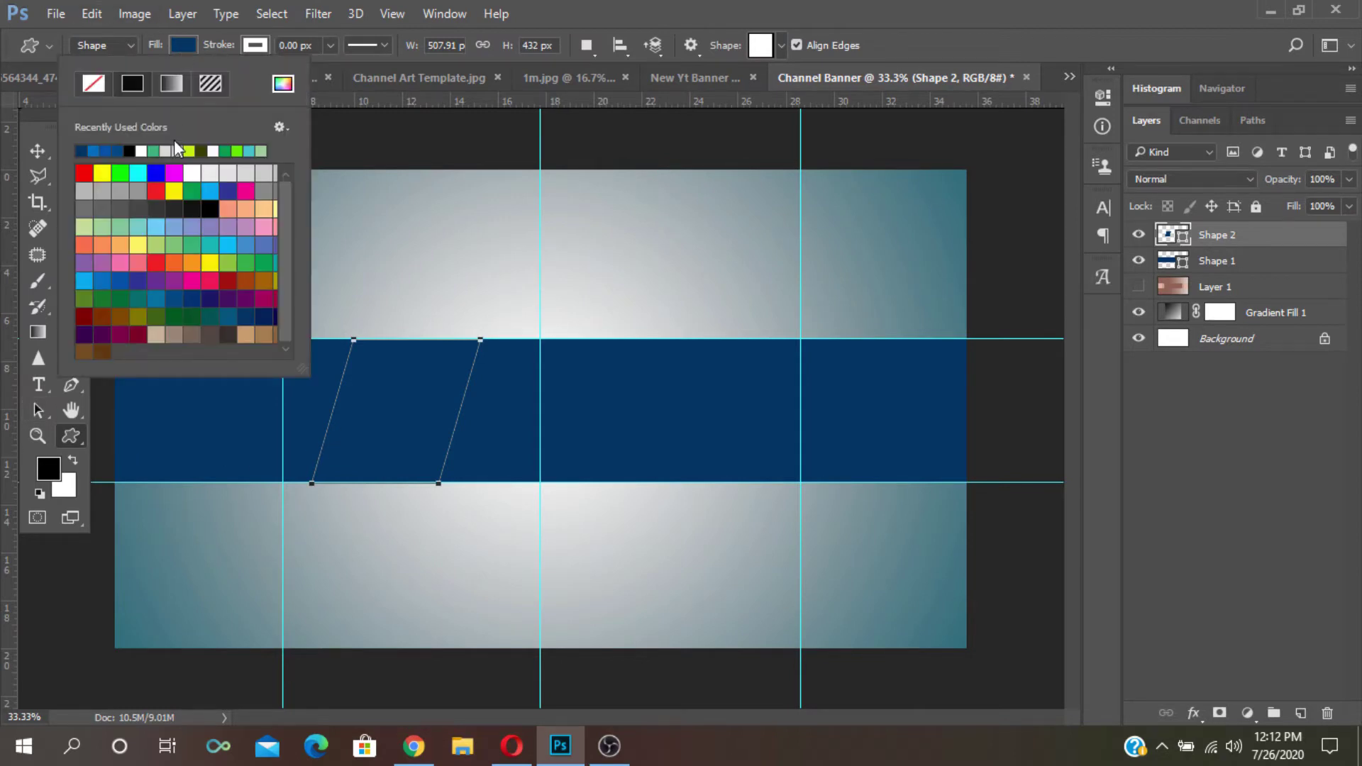
{"action": "left_click", "coordinate": [254, 242]}
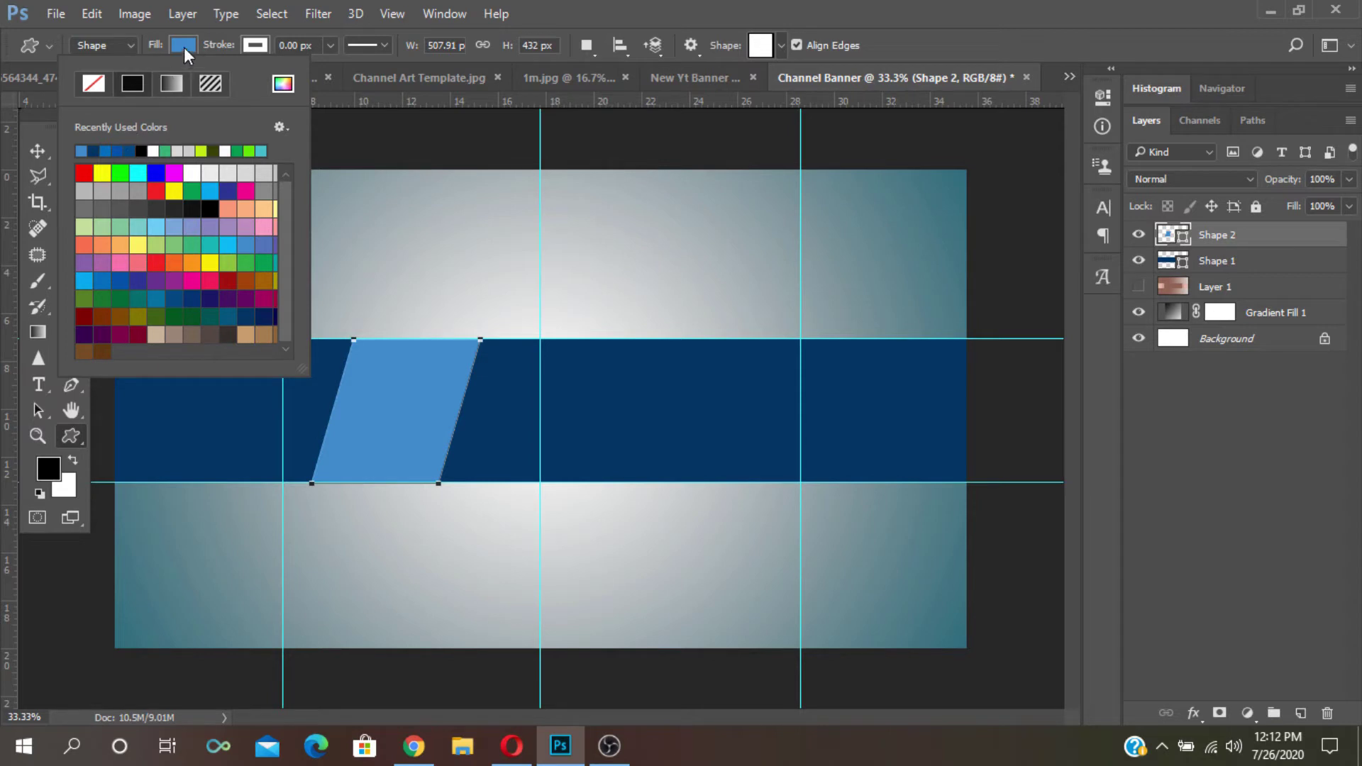
{"action": "left_click", "coordinate": [157, 333]}
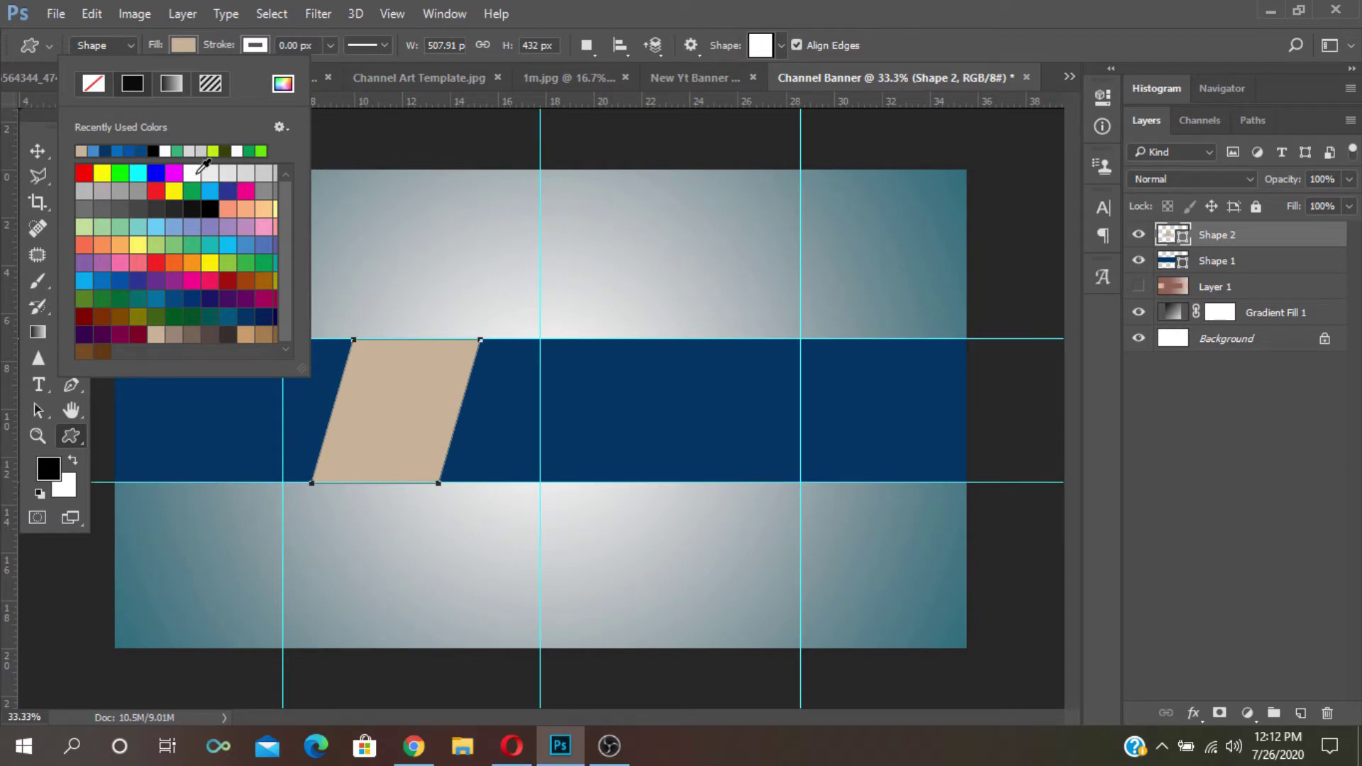
{"action": "left_click", "coordinate": [246, 246]}
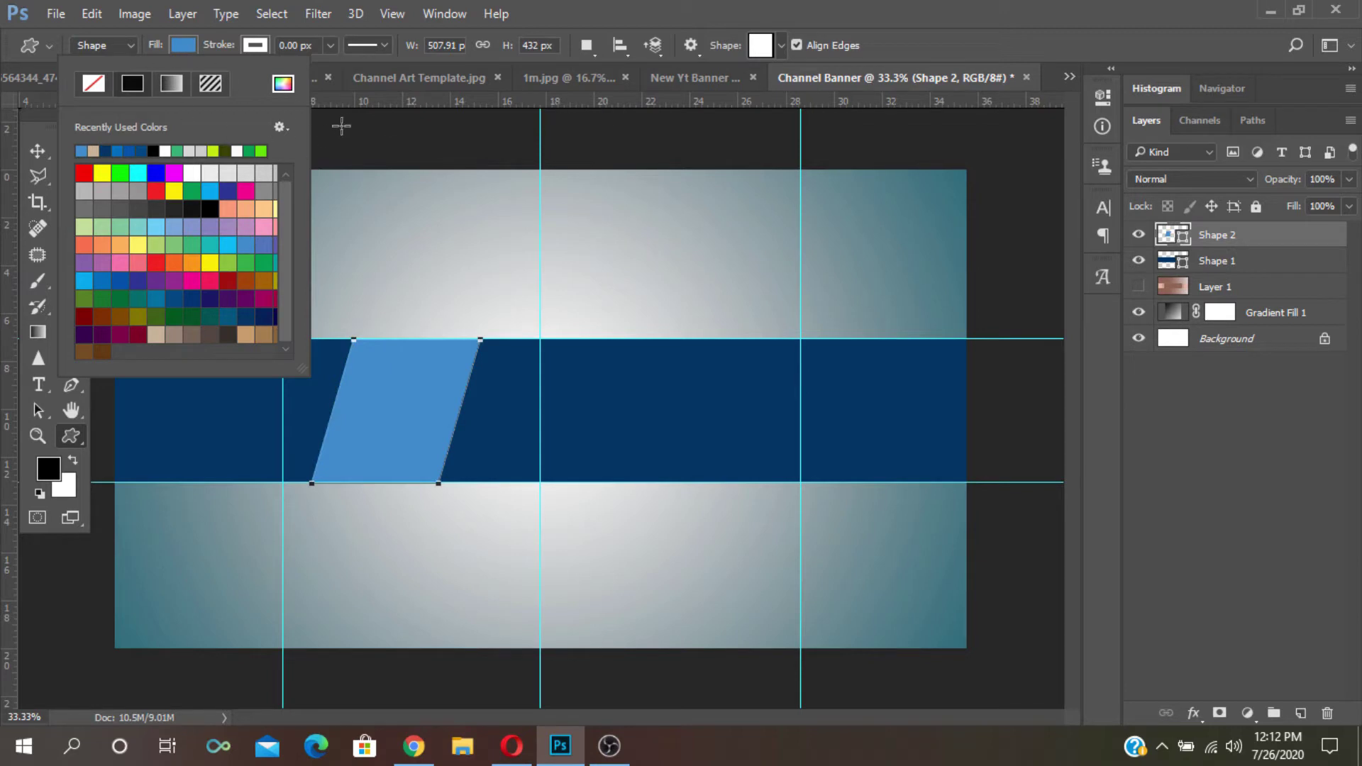
{"action": "left_click", "coordinate": [37, 151]}
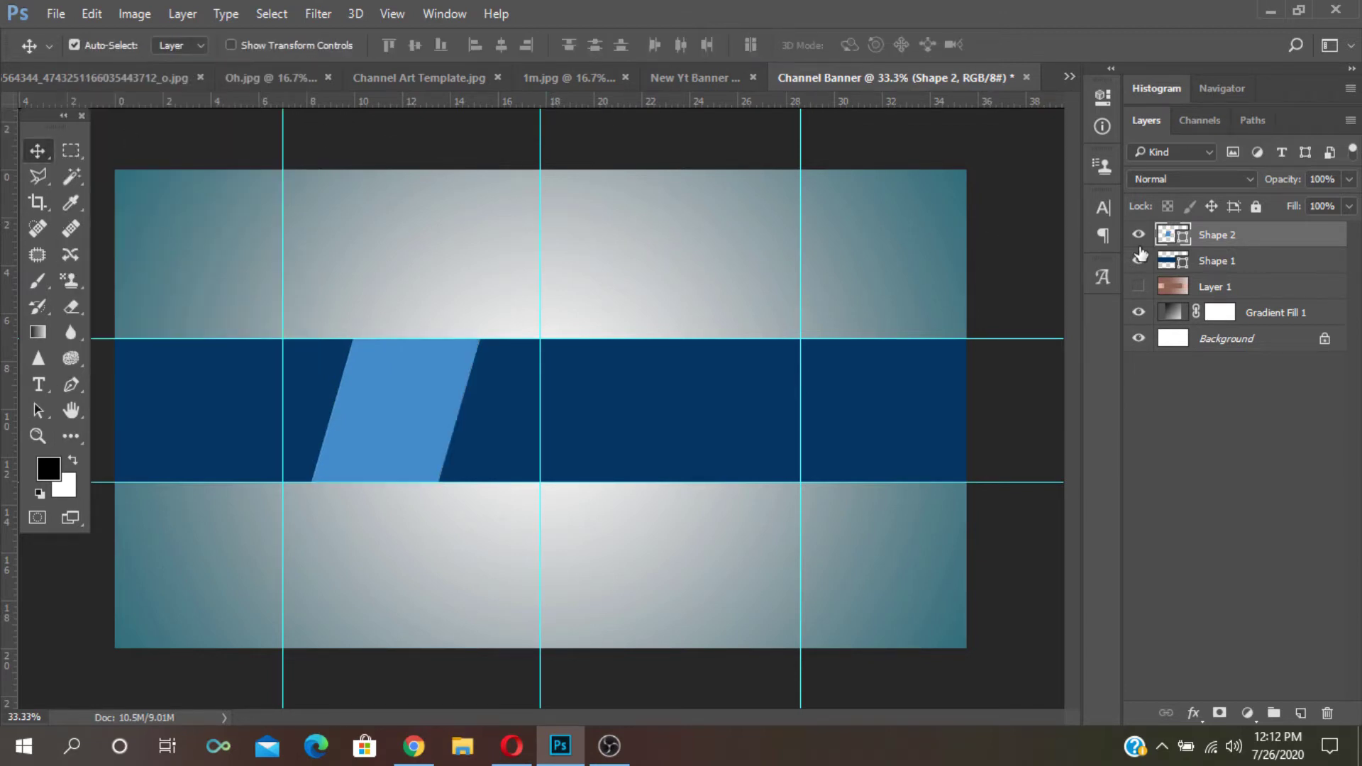
- Duplicate the stripe twice and place the copies side by side to its right
{"action": "right_click", "coordinate": [1223, 242]}
{"action": "left_click", "coordinate": [875, 206]}
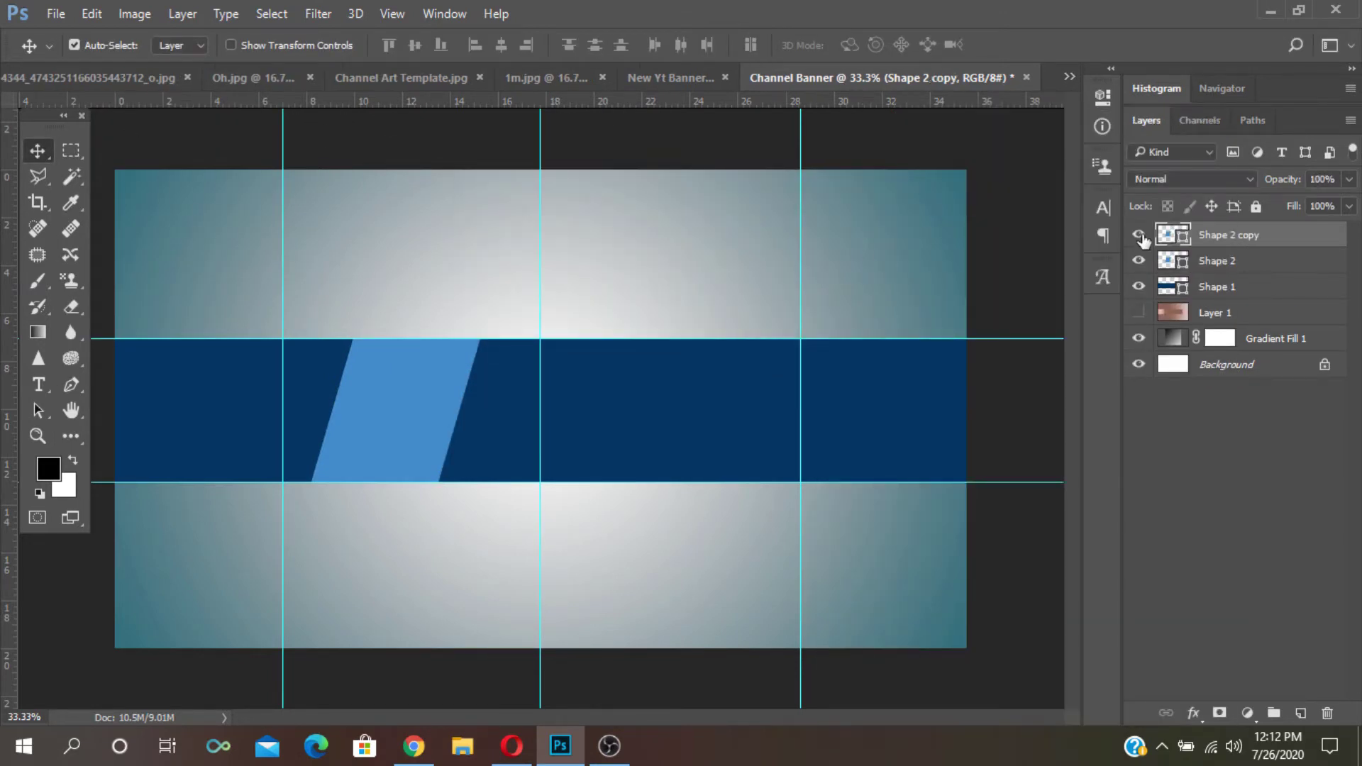
{"action": "left_click_drag", "start_coordinate": [390, 419], "coordinate": [535, 423]}
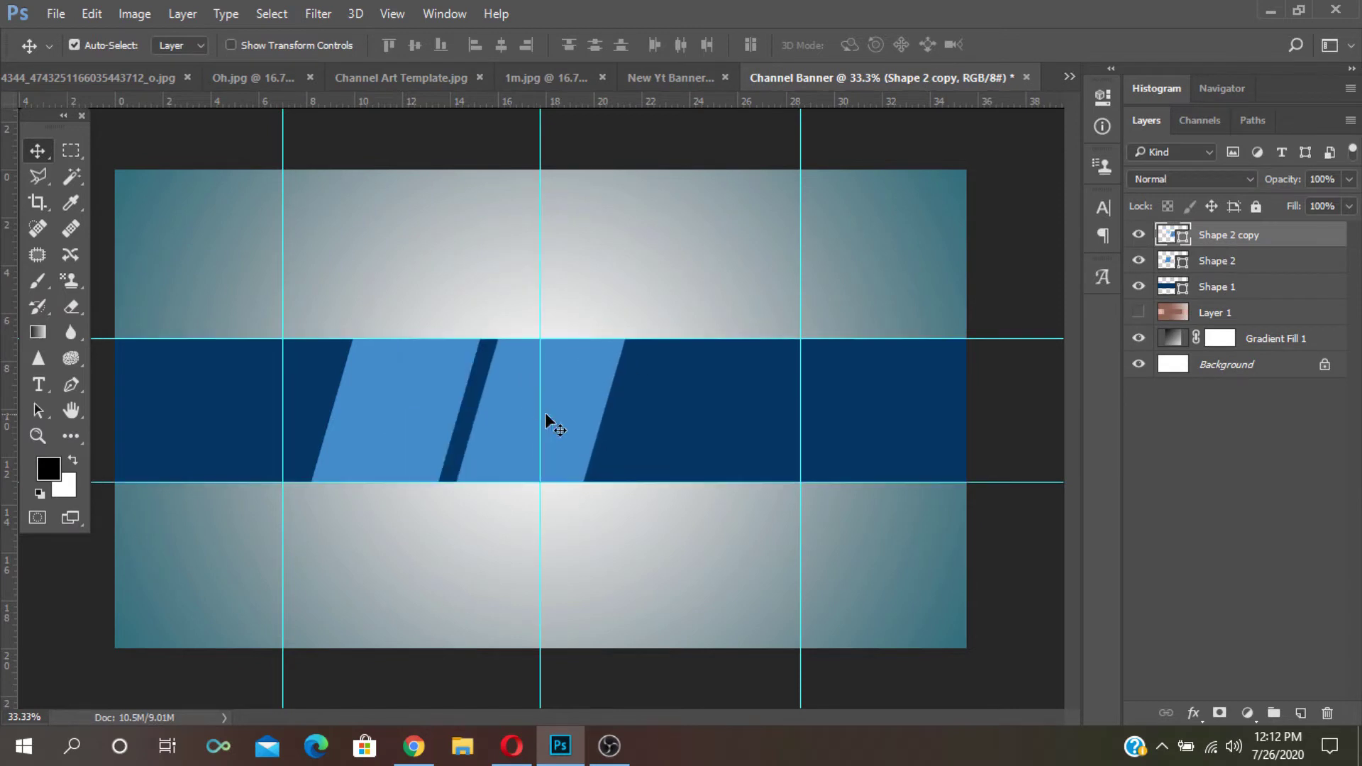
{"action": "right_click", "coordinate": [1252, 245]}
{"action": "left_click", "coordinate": [964, 205]}
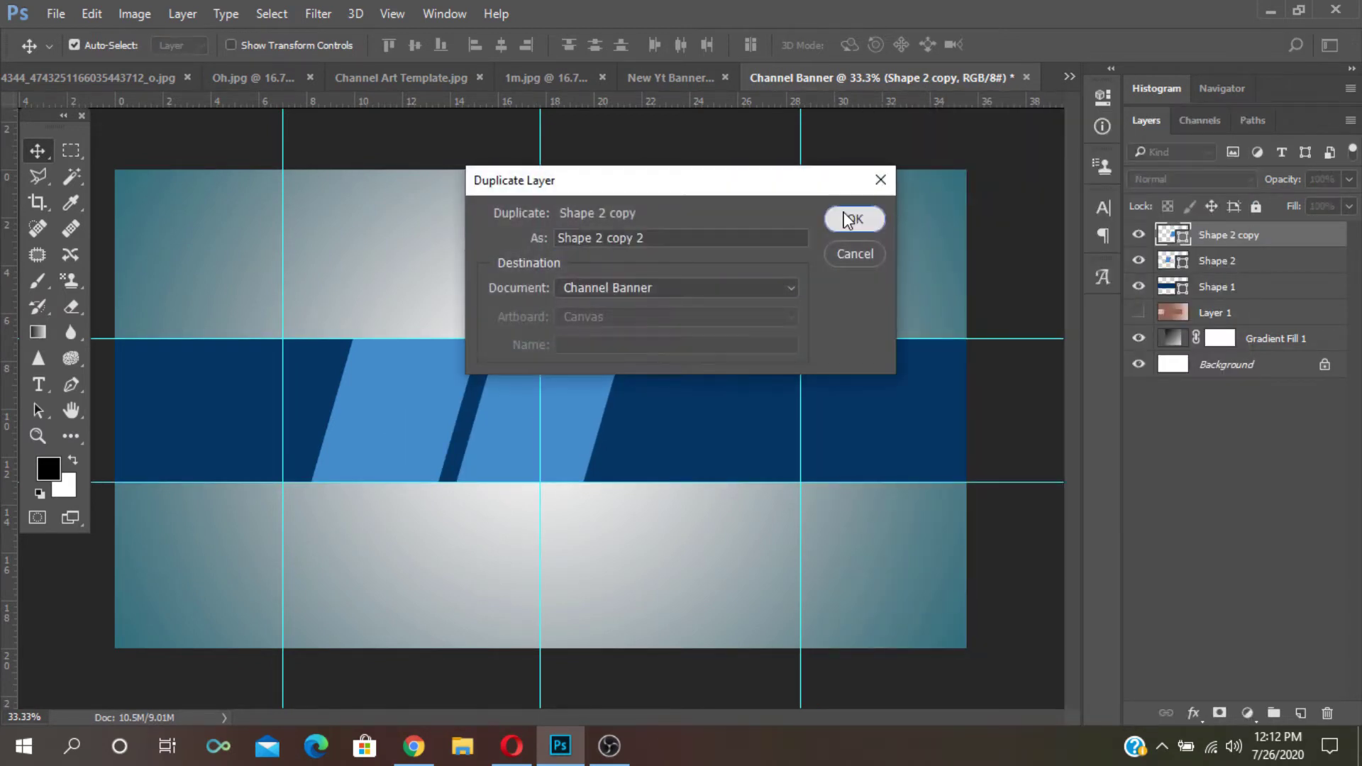
{"action": "left_click", "coordinate": [854, 217]}
{"action": "left_click_drag", "start_coordinate": [541, 407], "coordinate": [696, 406]}
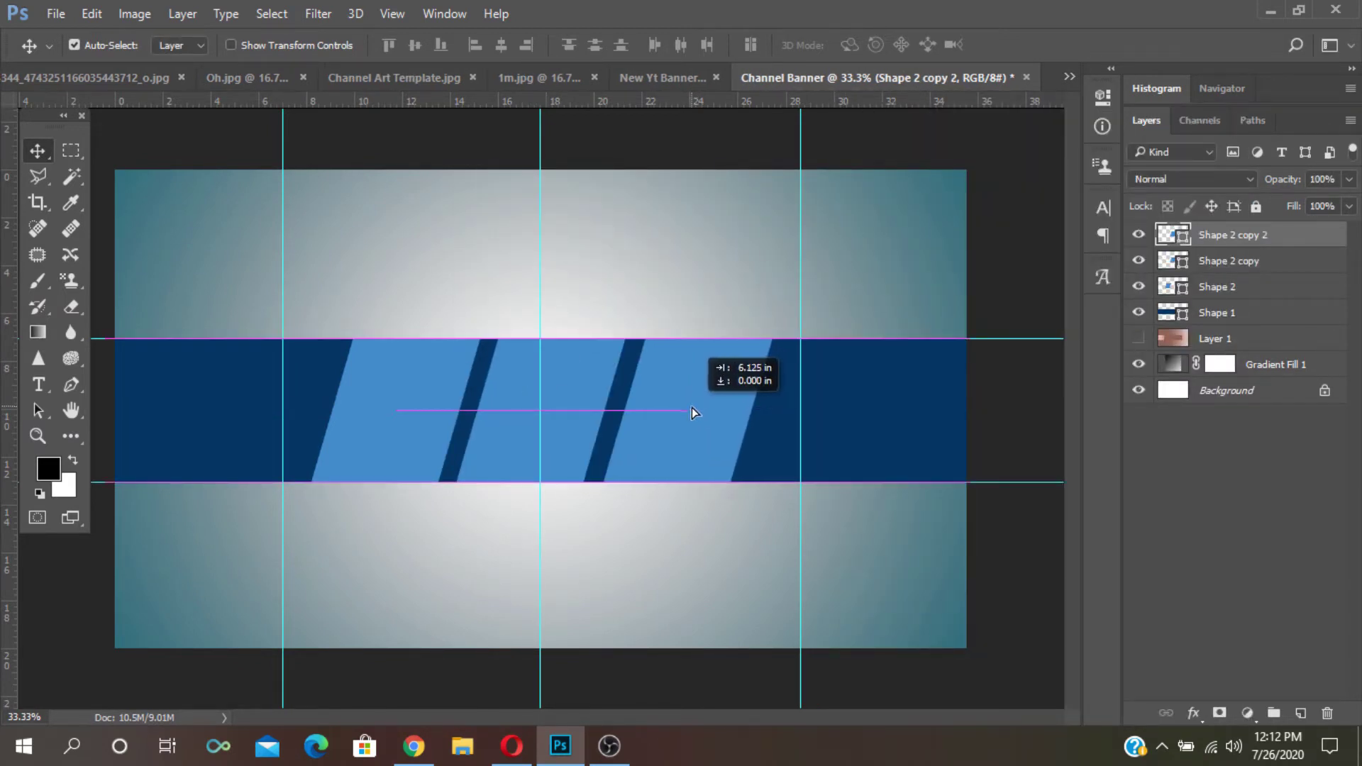
- Nudge the third stripe left and the first stripe right to even out the gaps
{"action": "key", "text": "shift+Left"}
{"action": "key", "text": "shift+Left"}
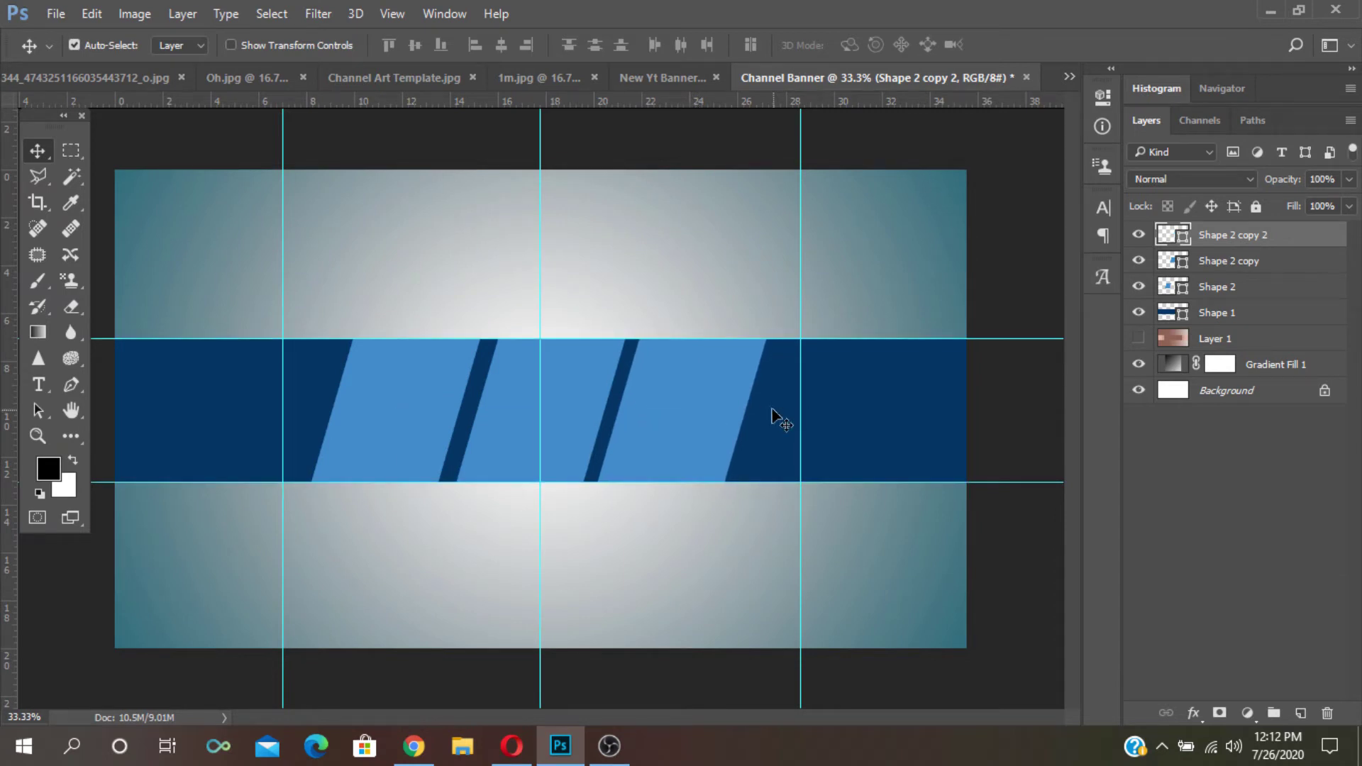
{"action": "key", "text": "shift+Left"}
{"action": "key", "text": "shift+Left"}
{"action": "key", "text": "shift+Left"}
{"action": "key", "text": "shift+Left"}
{"action": "key", "text": "shift+Left"}
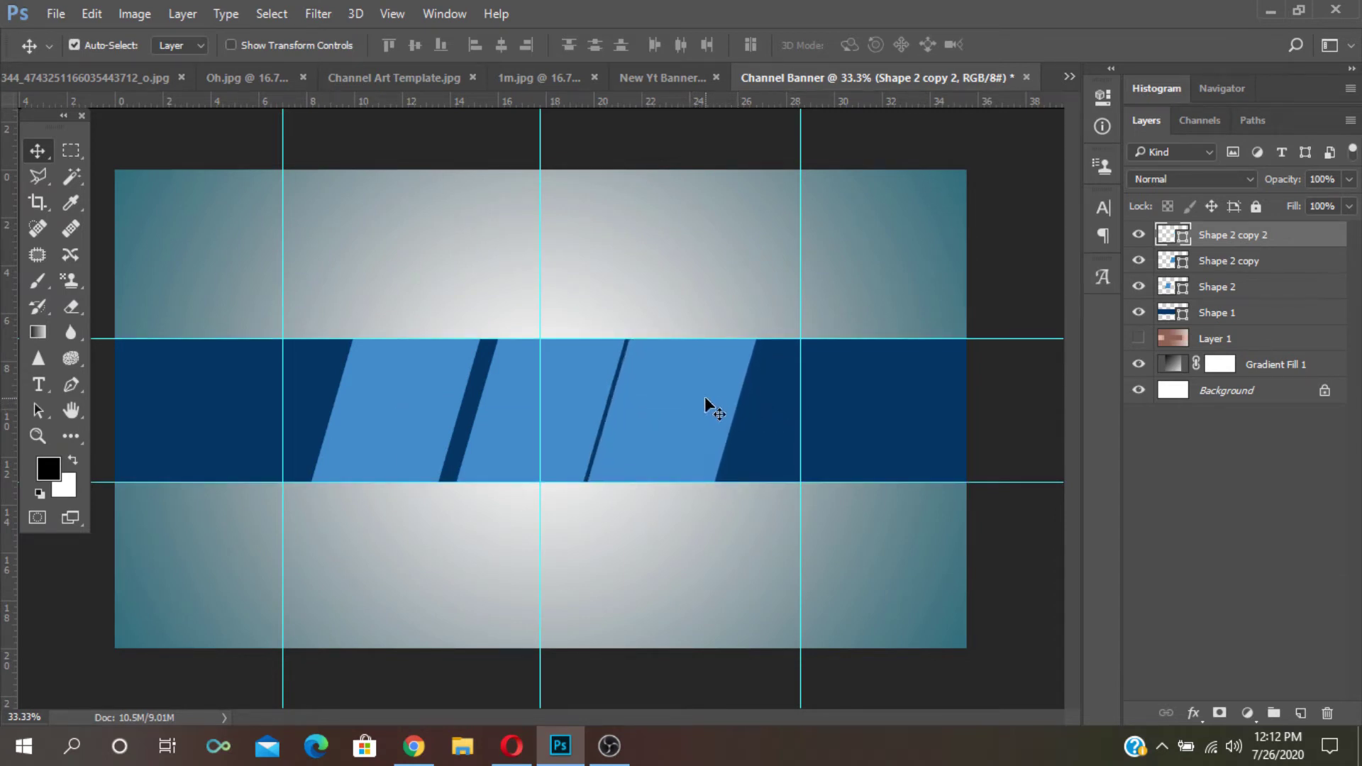
{"action": "key", "text": "shift+Left"}
{"action": "left_click", "coordinate": [419, 384]}
{"action": "key", "text": "shift+Right"}
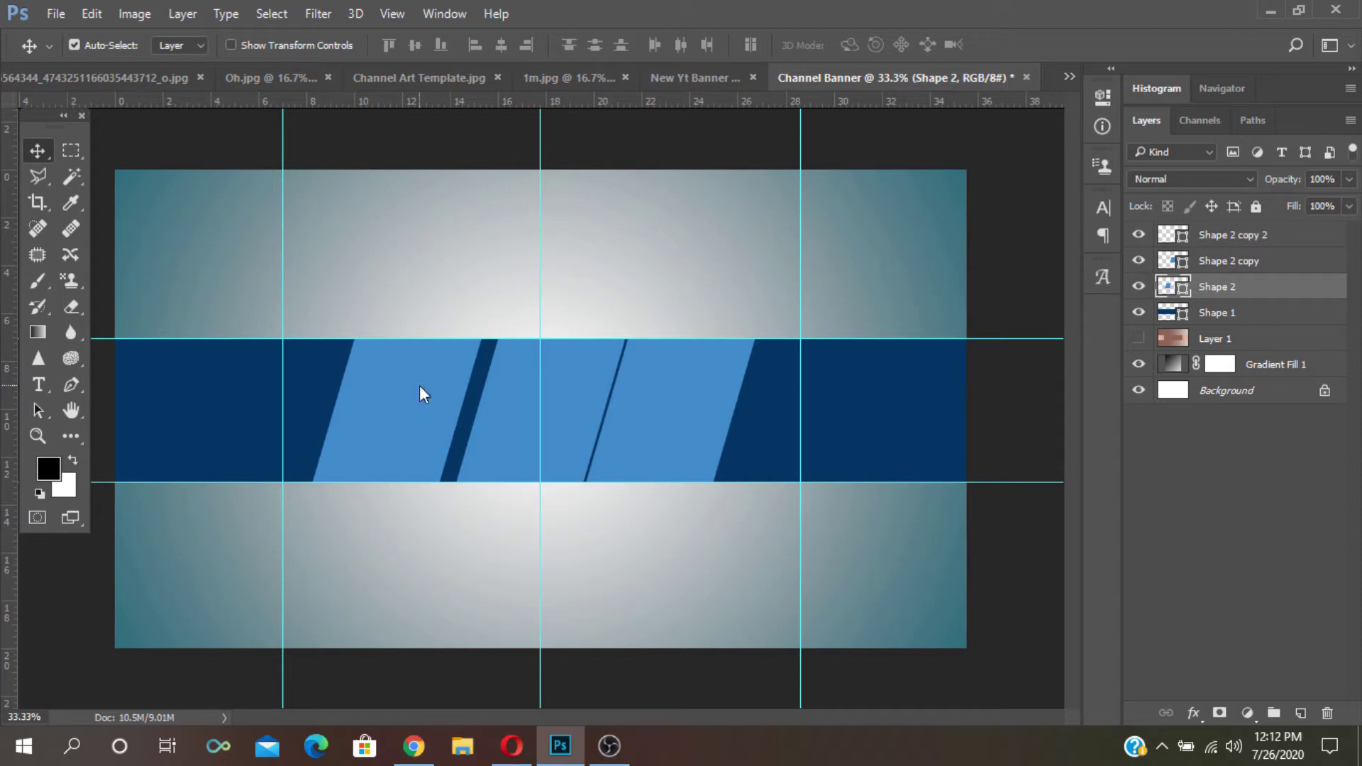
{"action": "key", "text": "shift+Right"}
{"action": "key", "text": "shift+Right"}
{"action": "key", "text": "shift+Right"}
{"action": "key", "text": "shift+Right"}
{"action": "key", "text": "shift+Right"}
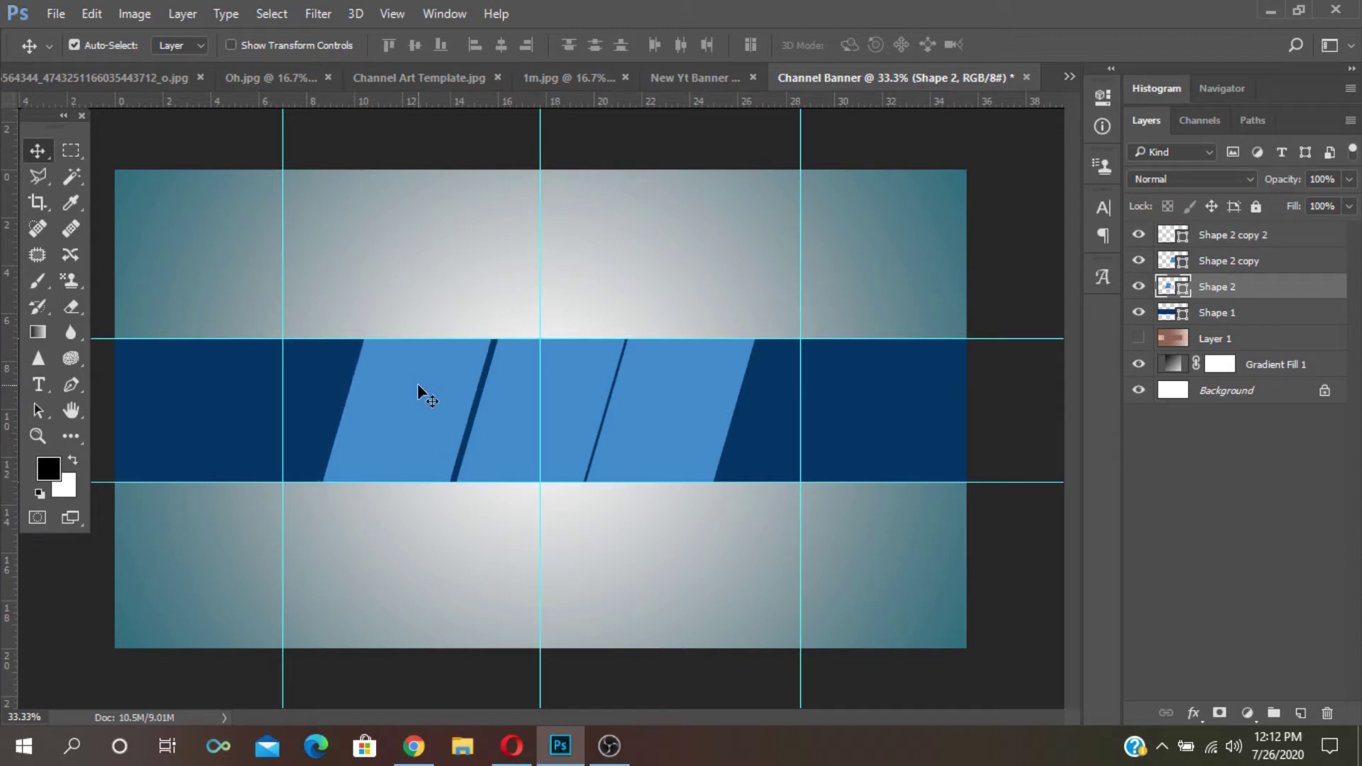
{"action": "key", "text": "shift+Right"}
{"action": "key", "text": "shift+Right"}
{"action": "key", "text": "shift+Right"}
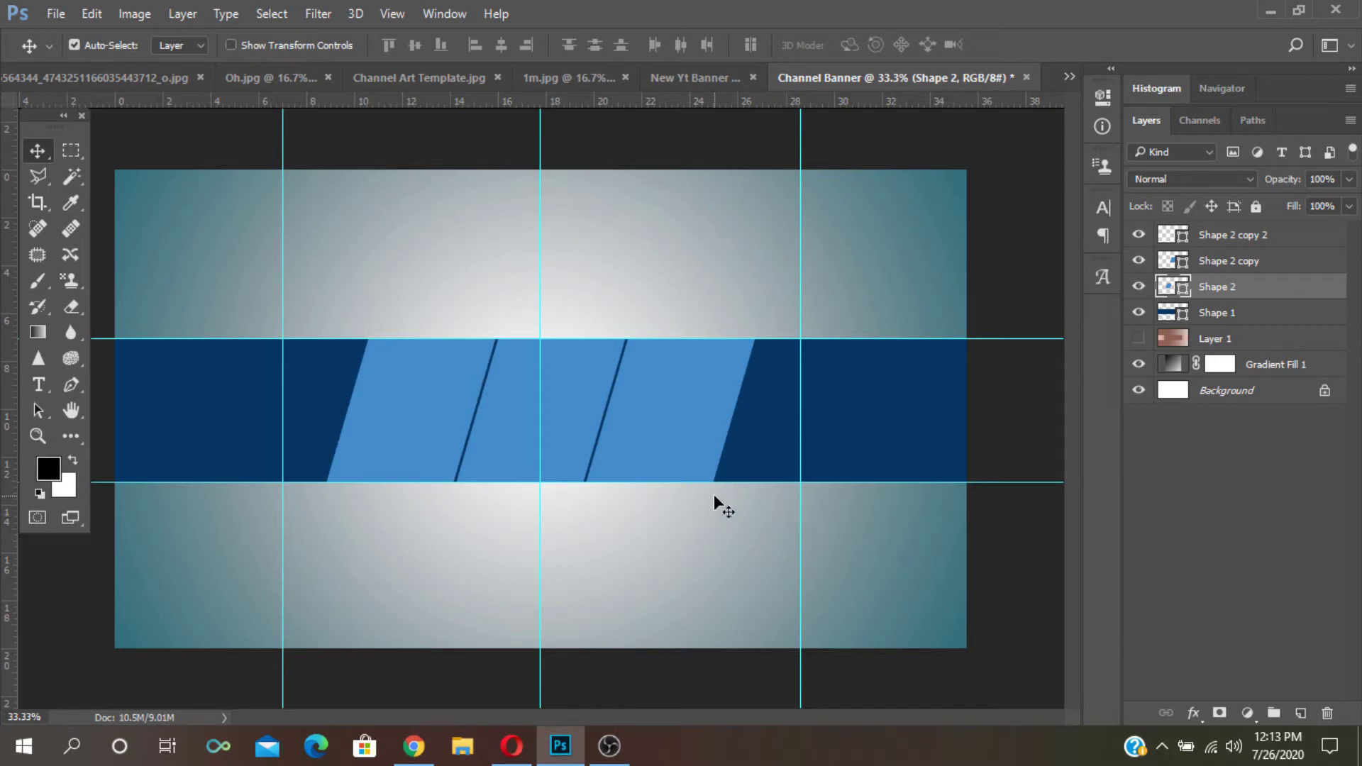
- Widen all three stripes together to about 120.64% so they reach the outer vertical guides
{"action": "left_click", "coordinate": [1278, 236], "text": "shift"}
{"action": "key", "text": "ctrl+t"}
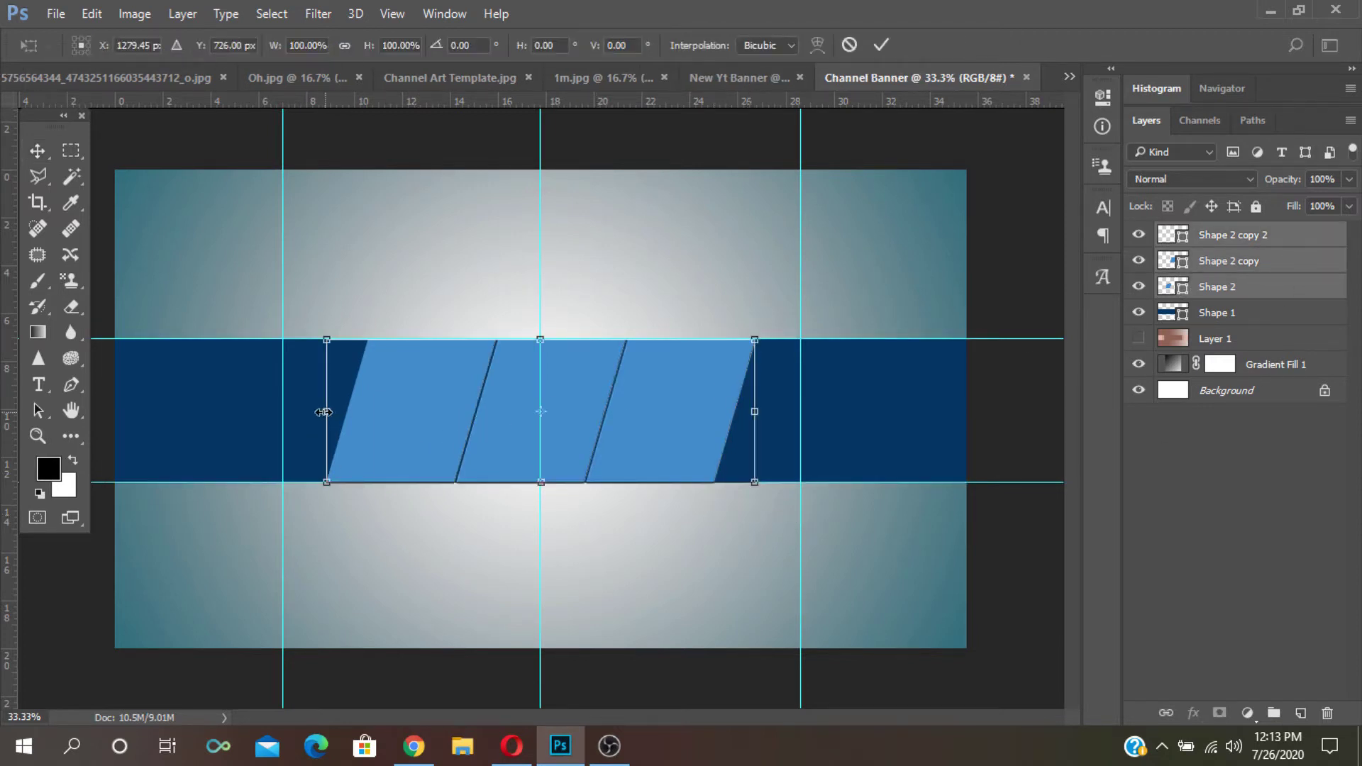
{"action": "left_click_drag", "start_coordinate": [323, 411], "coordinate": [284, 412]}
{"action": "left_click_drag", "start_coordinate": [754, 414], "coordinate": [801, 413]}
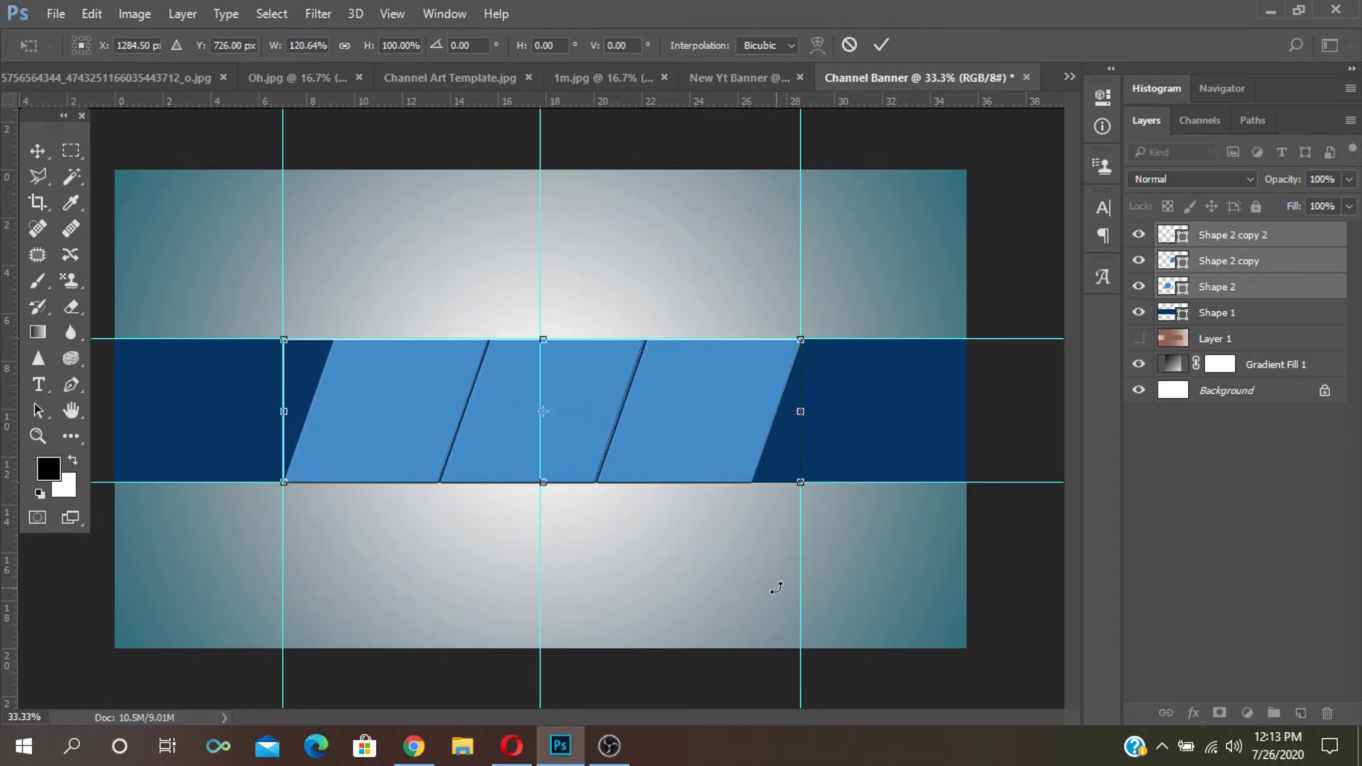
{"action": "key", "text": "Return"}
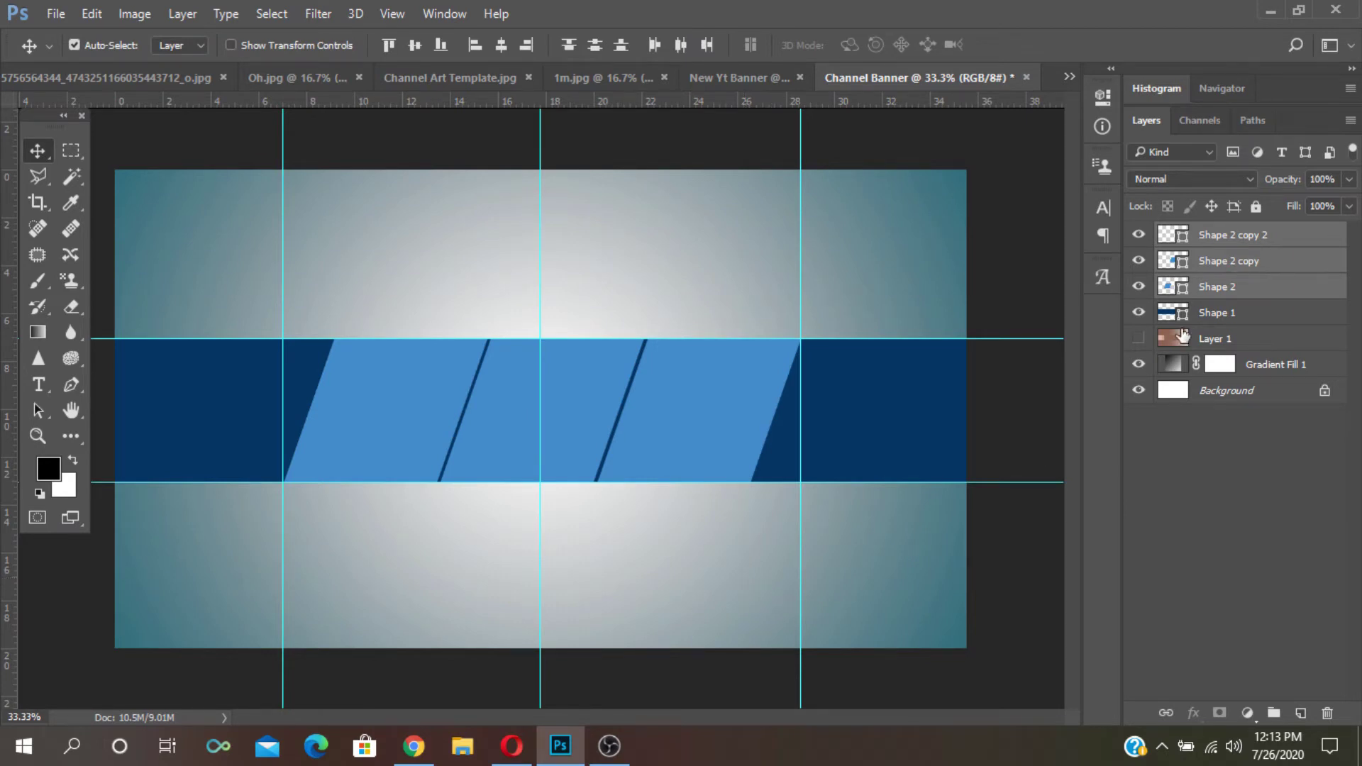
{"action": "left_click", "coordinate": [1271, 291]}
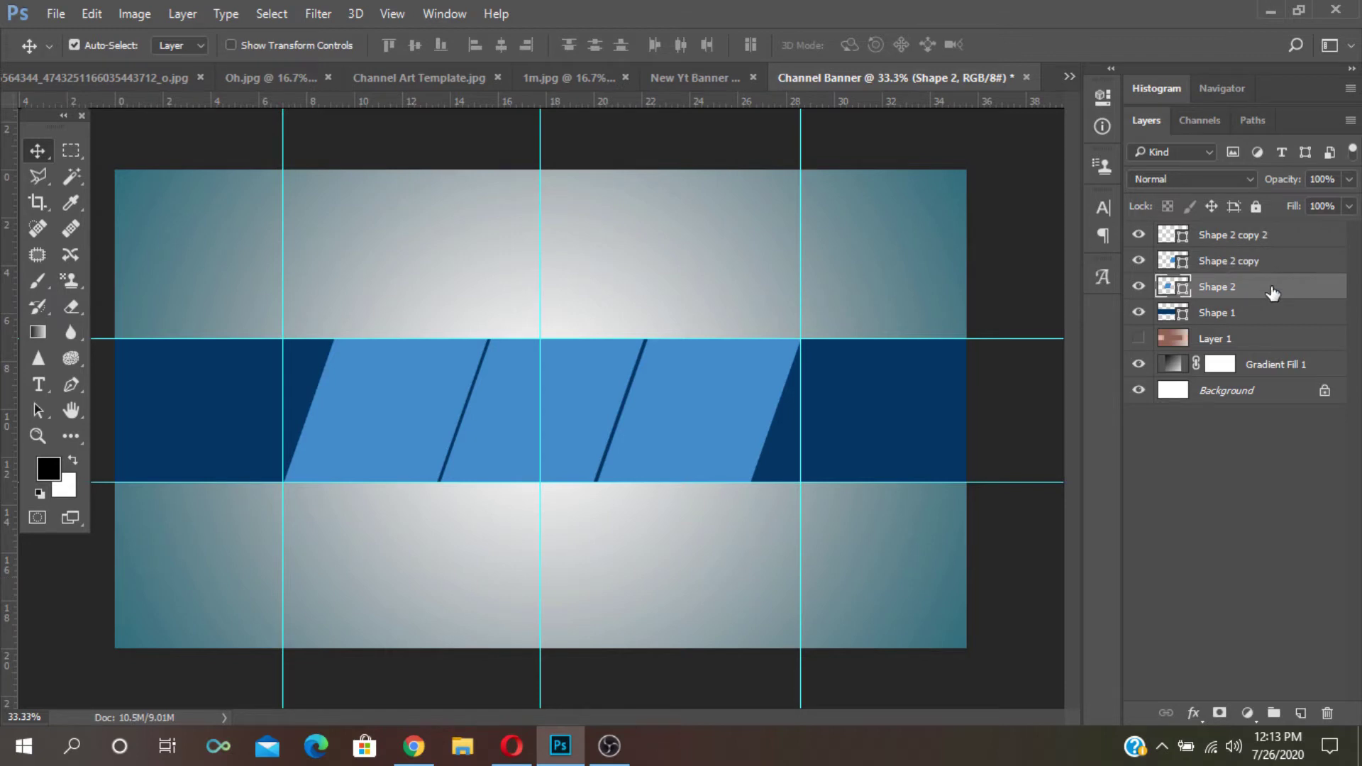
- Copy the woman-at-the-ruins photo from 1m.jpg and paste it into Channel Banner
{"action": "left_click", "coordinate": [560, 78]}
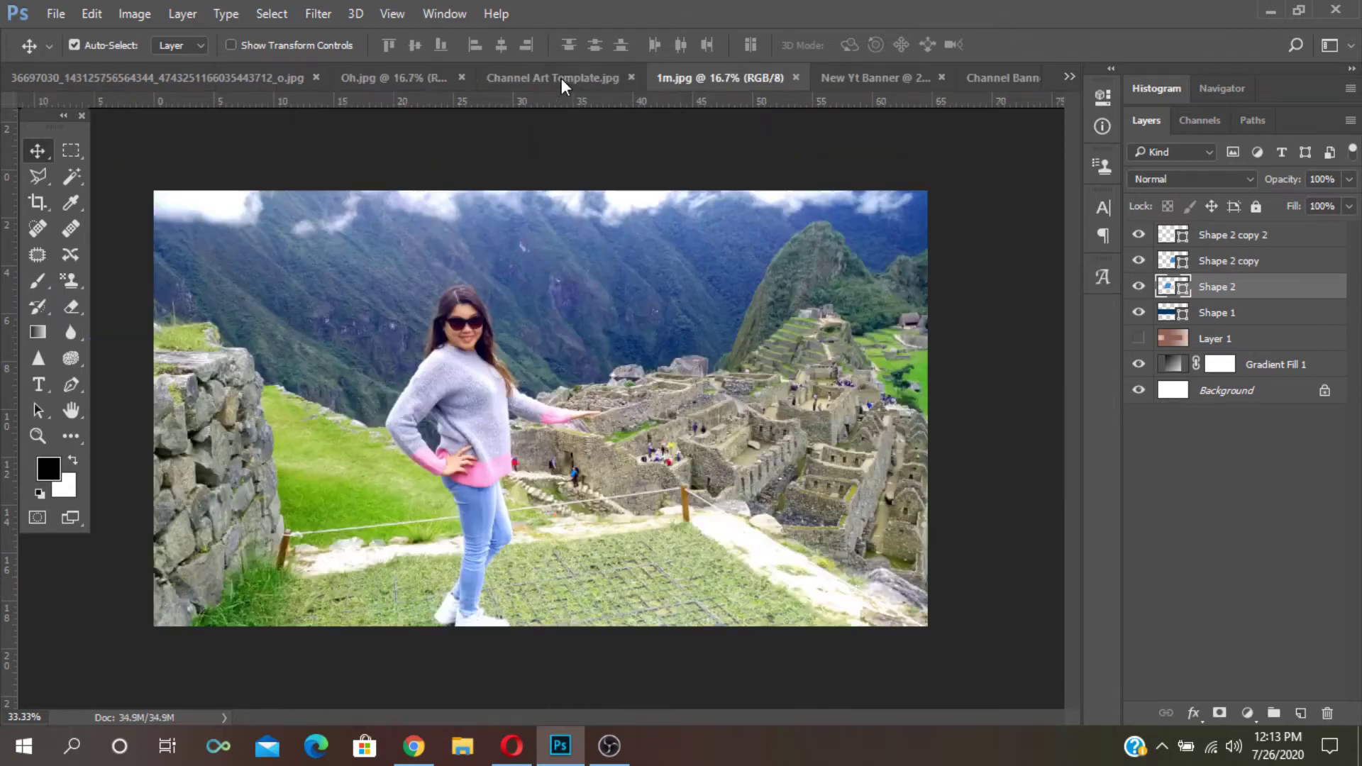
{"action": "left_click", "coordinate": [92, 14]}
{"action": "left_click", "coordinate": [106, 142]}
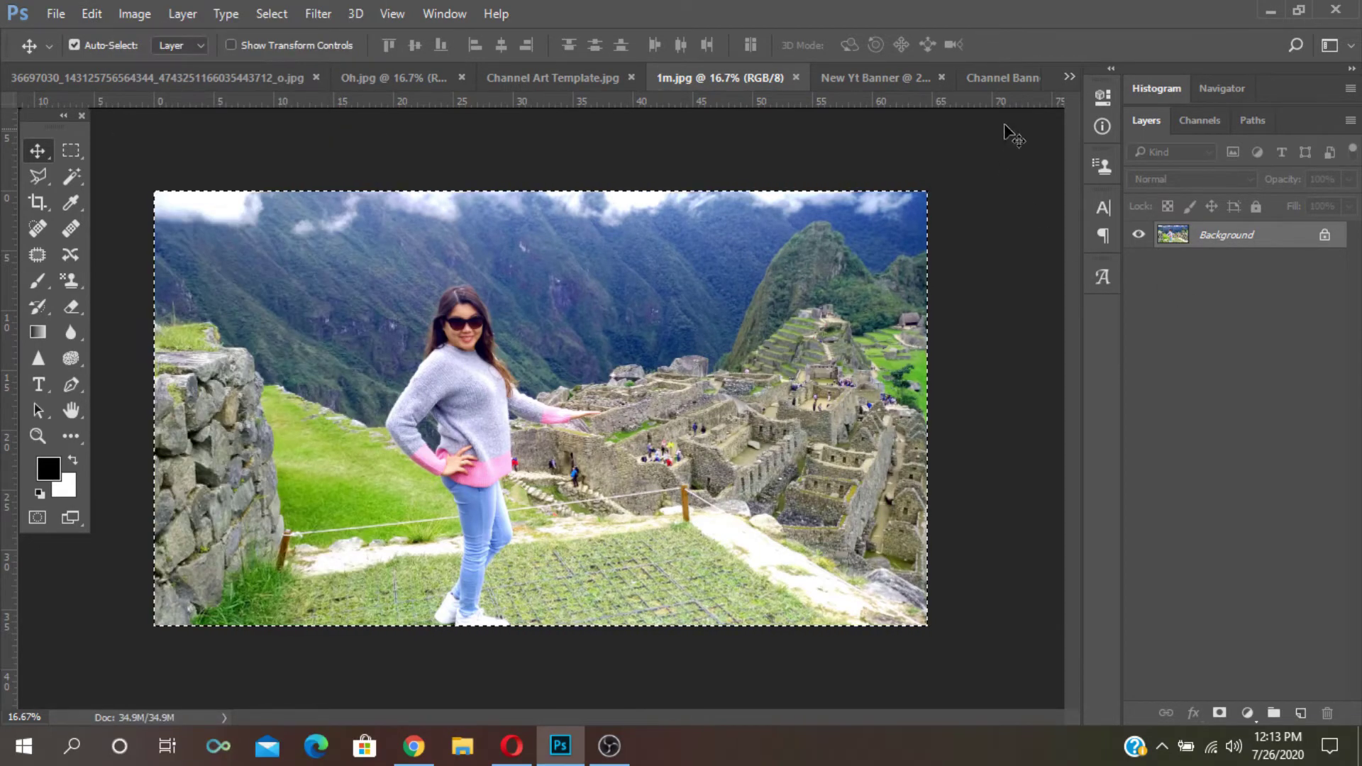
{"action": "left_click", "coordinate": [1004, 78]}
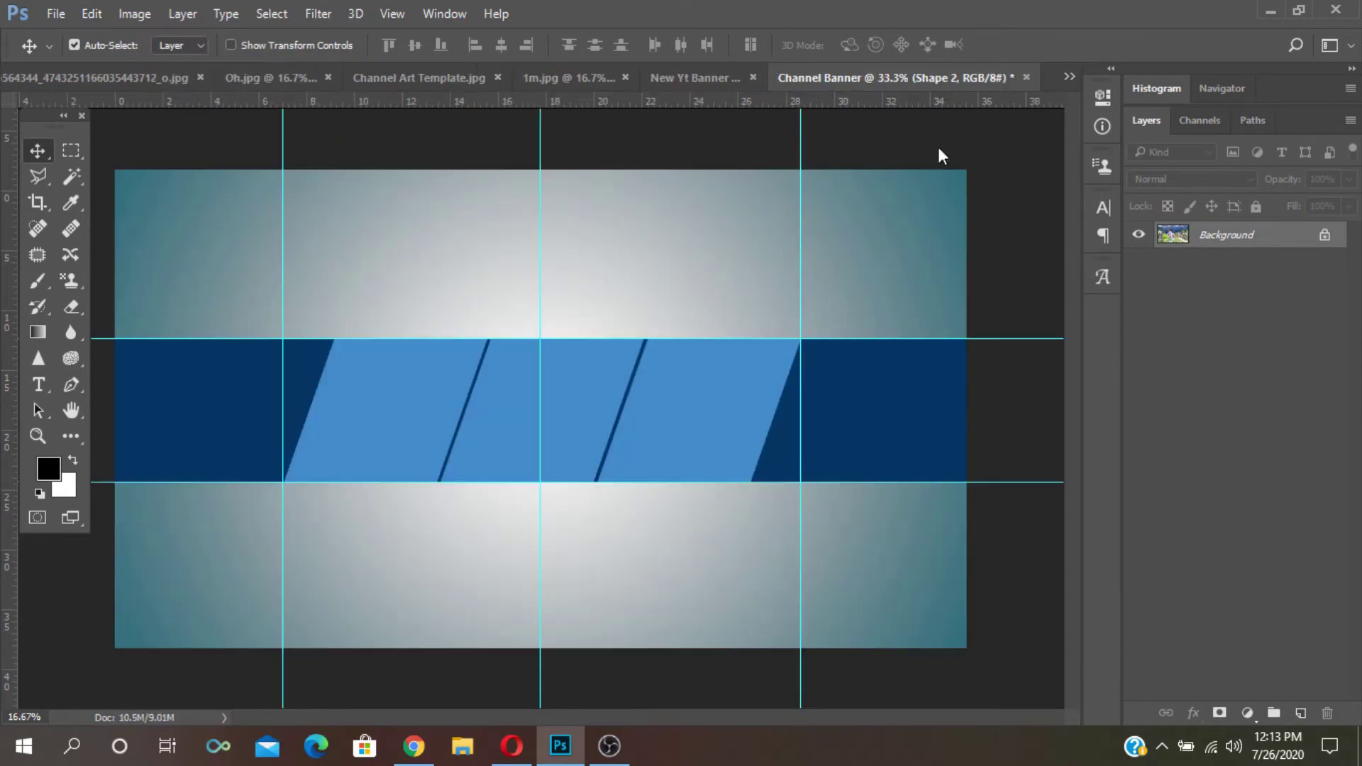
{"action": "left_click", "coordinate": [92, 13]}
{"action": "left_click", "coordinate": [165, 177]}
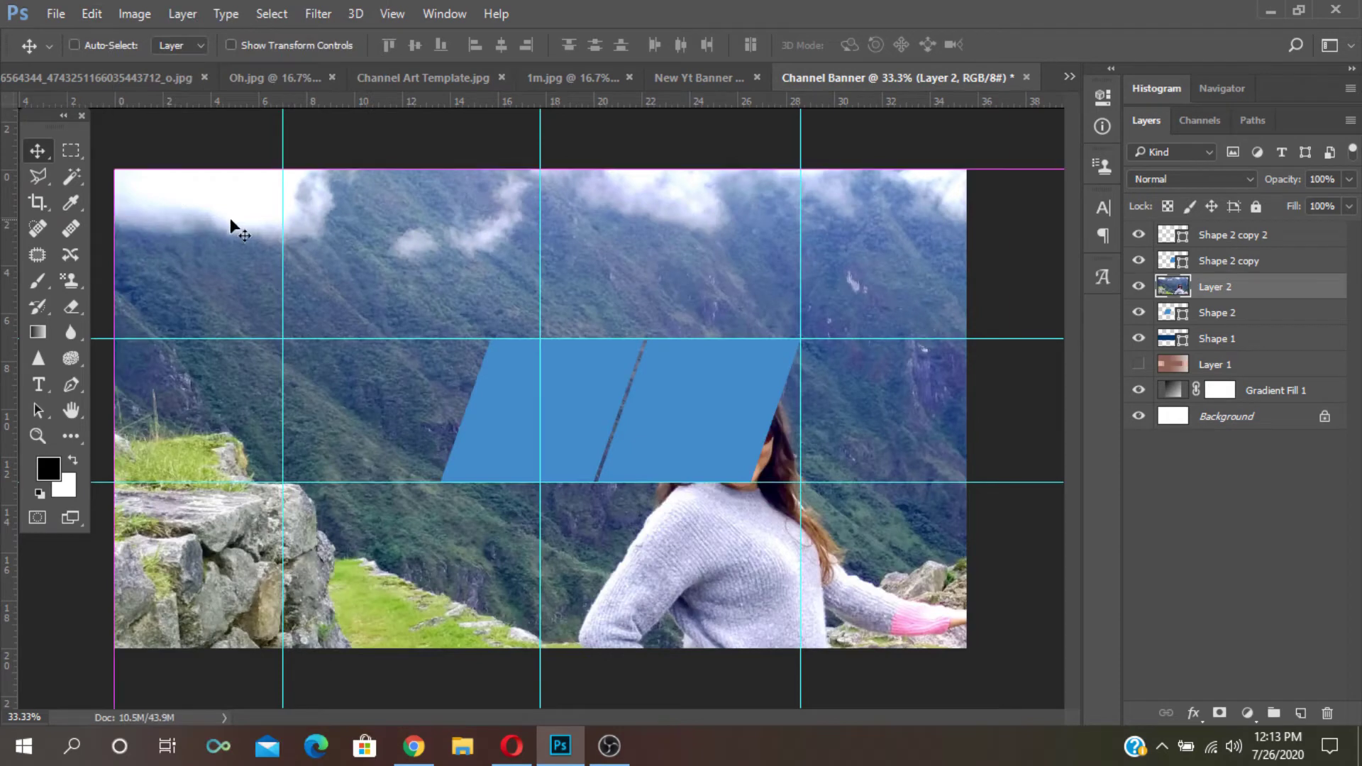
- Scale the pasted photo to about 23.4% and position it over the first slanted panel
{"action": "key", "text": "ctrl+t"}
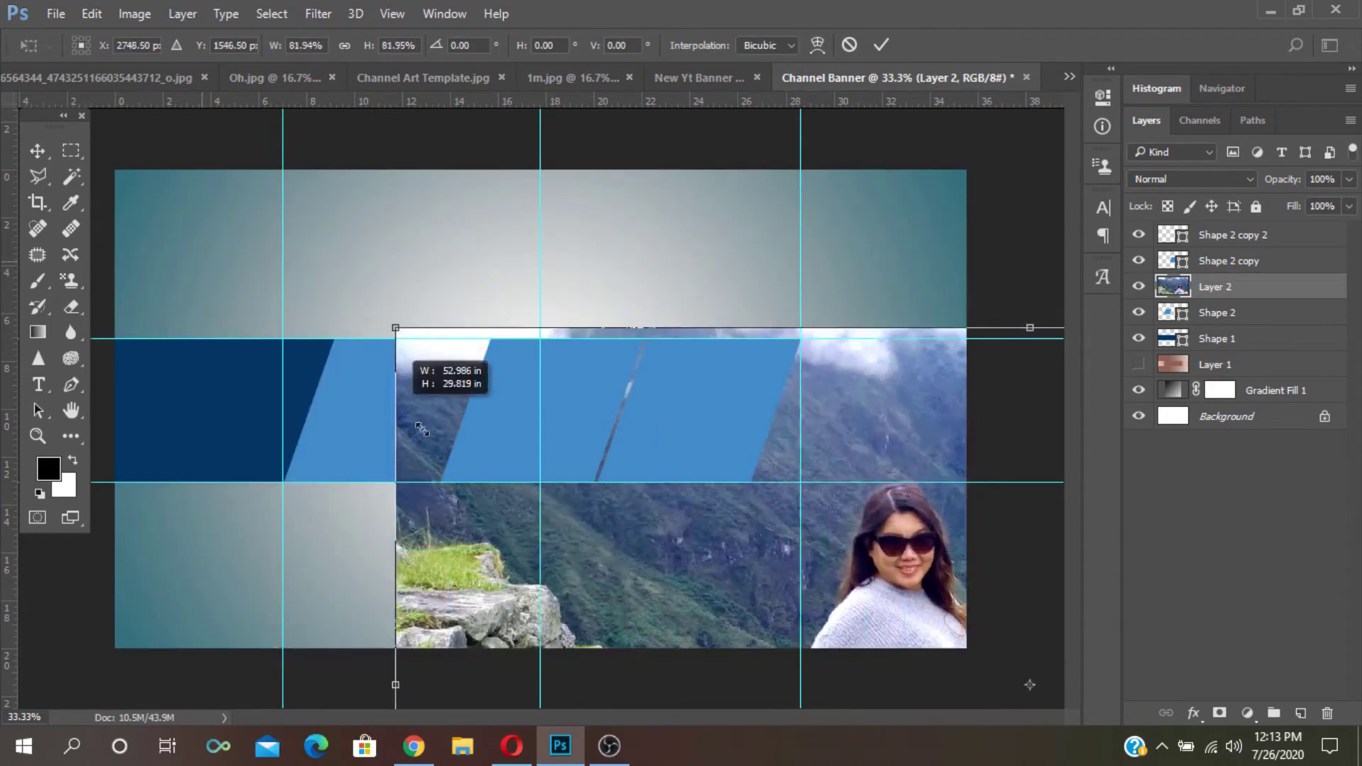
{"action": "left_click_drag", "start_coordinate": [111, 172], "coordinate": [658, 475]}
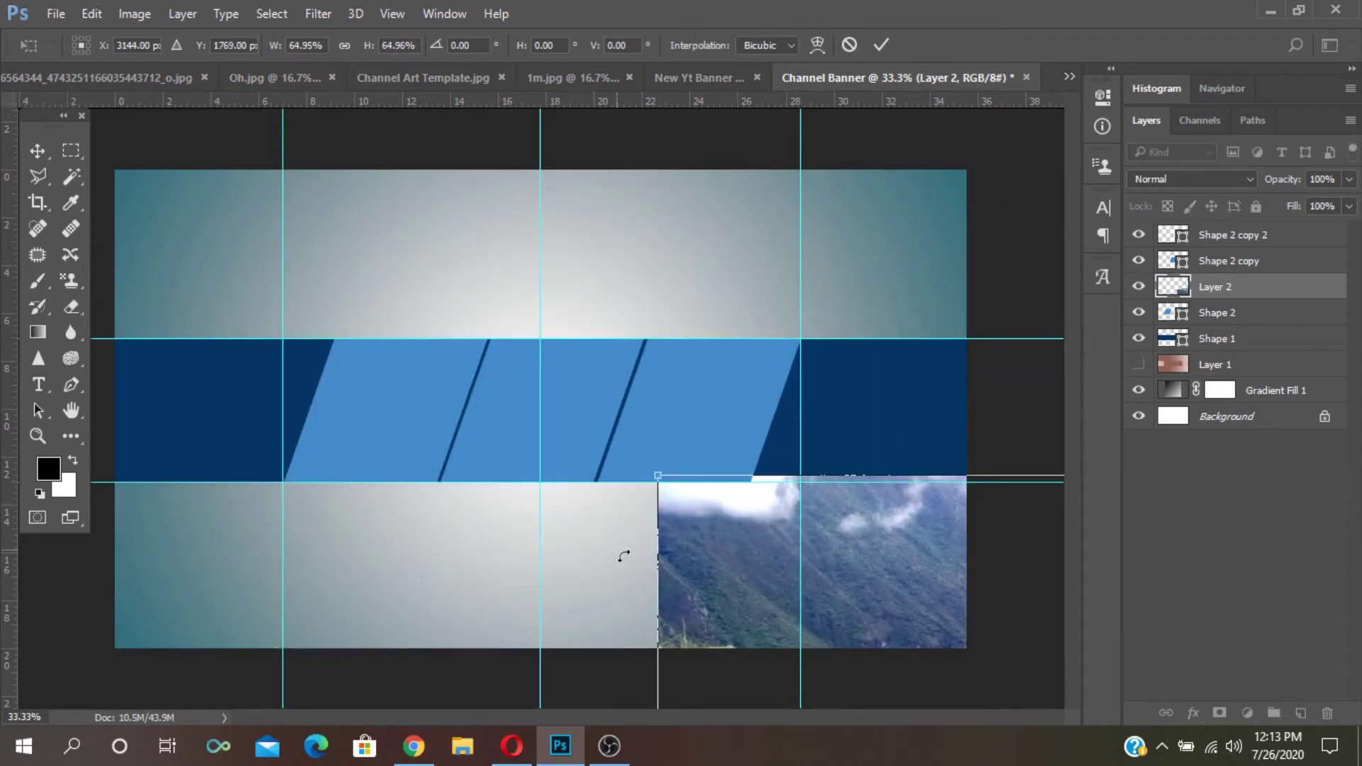
{"action": "left_click_drag", "start_coordinate": [679, 539], "coordinate": [190, 241]}
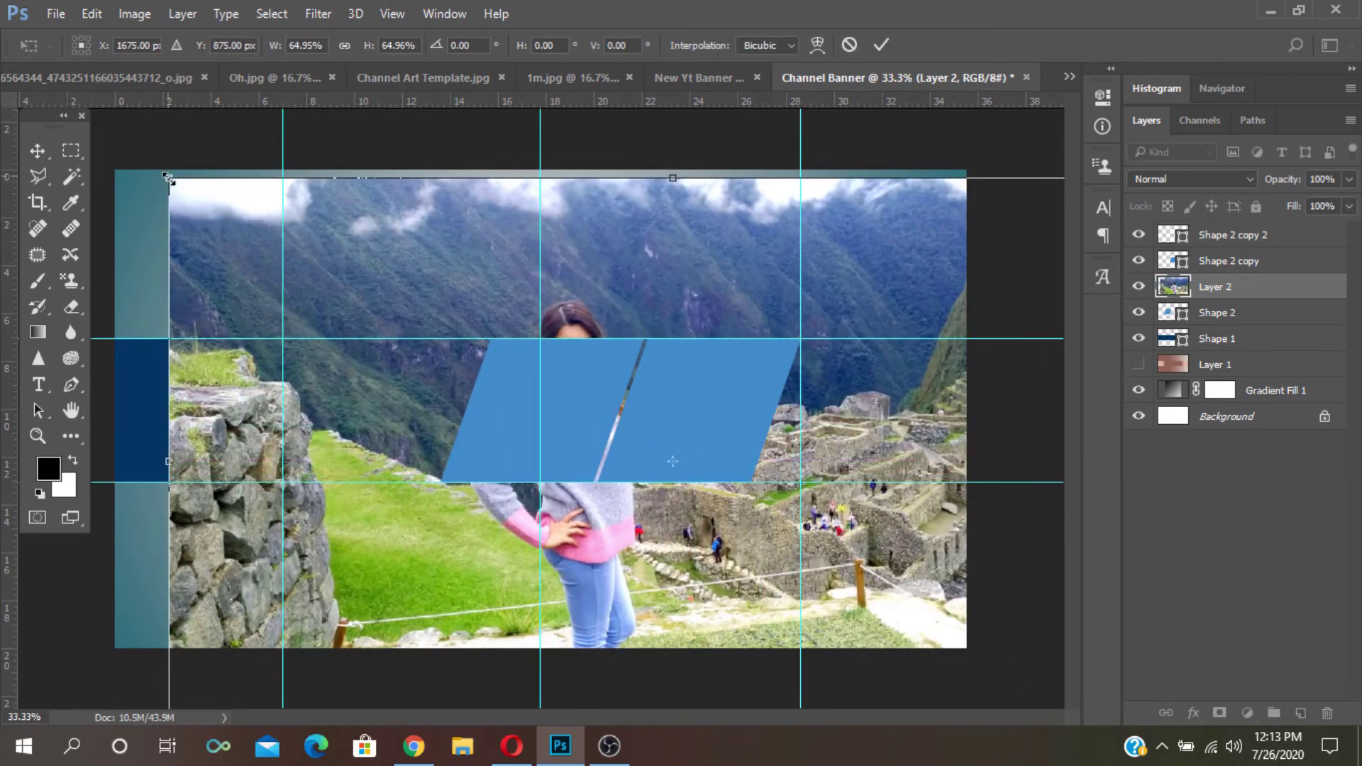
{"action": "left_click_drag", "start_coordinate": [169, 178], "coordinate": [454, 335]}
{"action": "mouse_move", "coordinate": [661, 586]}
{"action": "left_mouse_down"}
{"action": "mouse_move", "coordinate": [275, 457]}
{"action": "mouse_move", "coordinate": [291, 461]}
{"action": "left_mouse_up"}
{"action": "left_click_drag", "start_coordinate": [97, 216], "coordinate": [334, 354]}
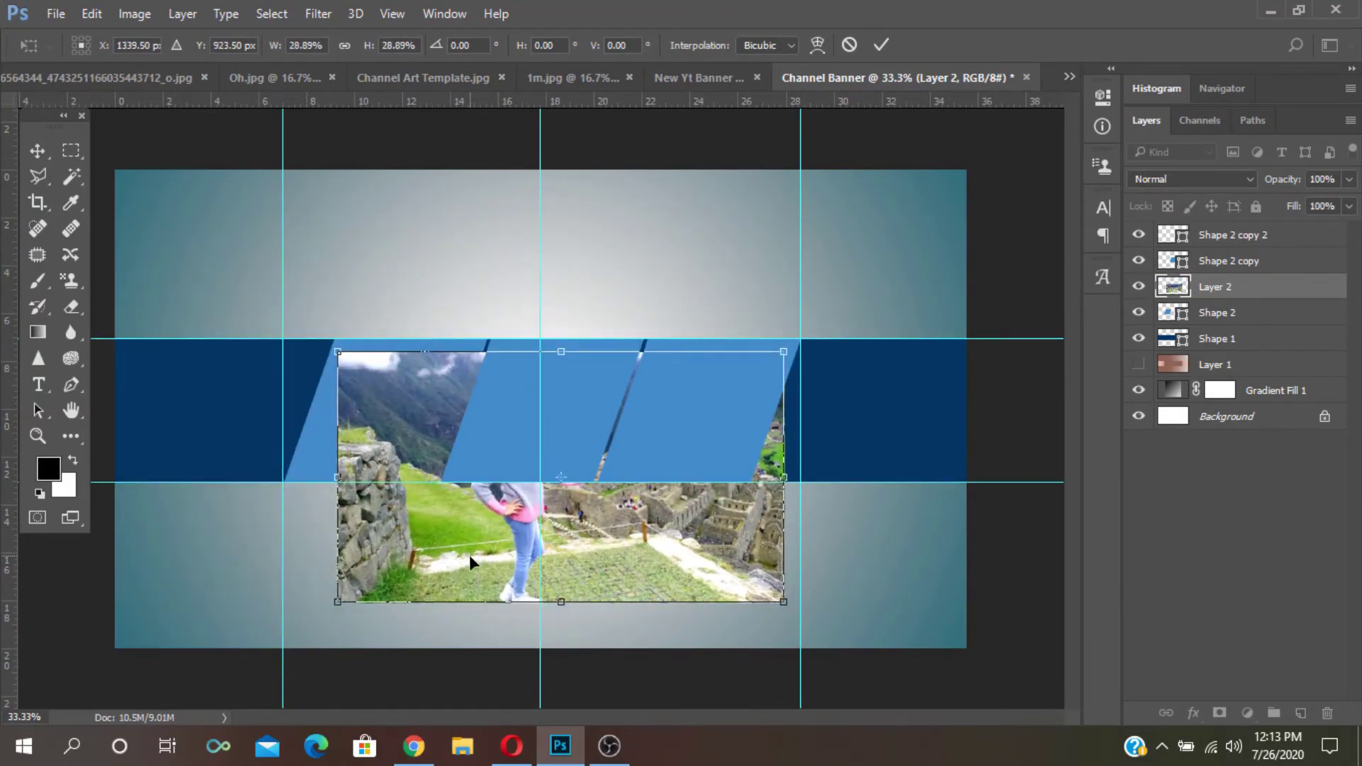
{"action": "mouse_move", "coordinate": [469, 555]}
{"action": "left_mouse_down"}
{"action": "mouse_move", "coordinate": [309, 496]}
{"action": "mouse_move", "coordinate": [314, 486]}
{"action": "left_mouse_up"}
{"action": "left_click_drag", "start_coordinate": [626, 535], "coordinate": [542, 480]}
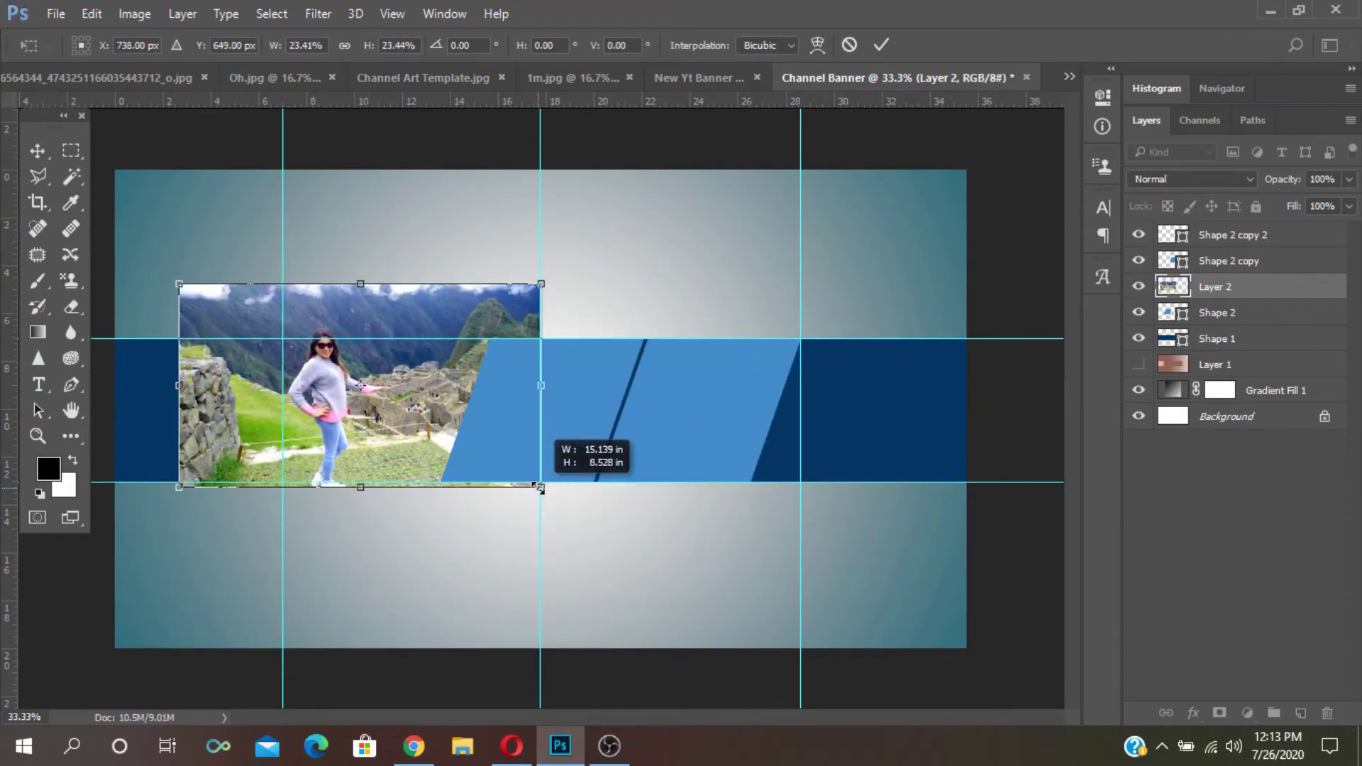
{"action": "left_click_drag", "start_coordinate": [385, 298], "coordinate": [413, 310]}
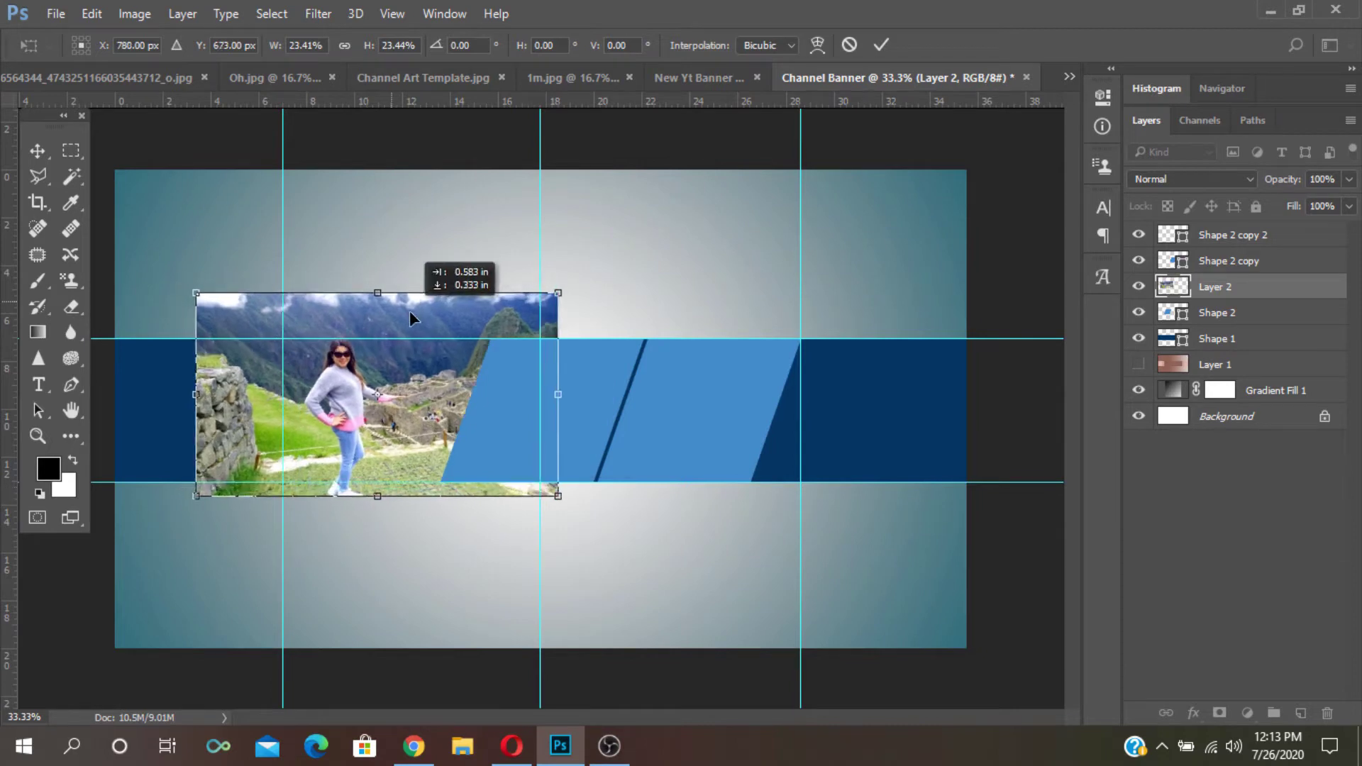
{"action": "left_click", "coordinate": [881, 44]}
{"action": "right_click", "coordinate": [1231, 295]}
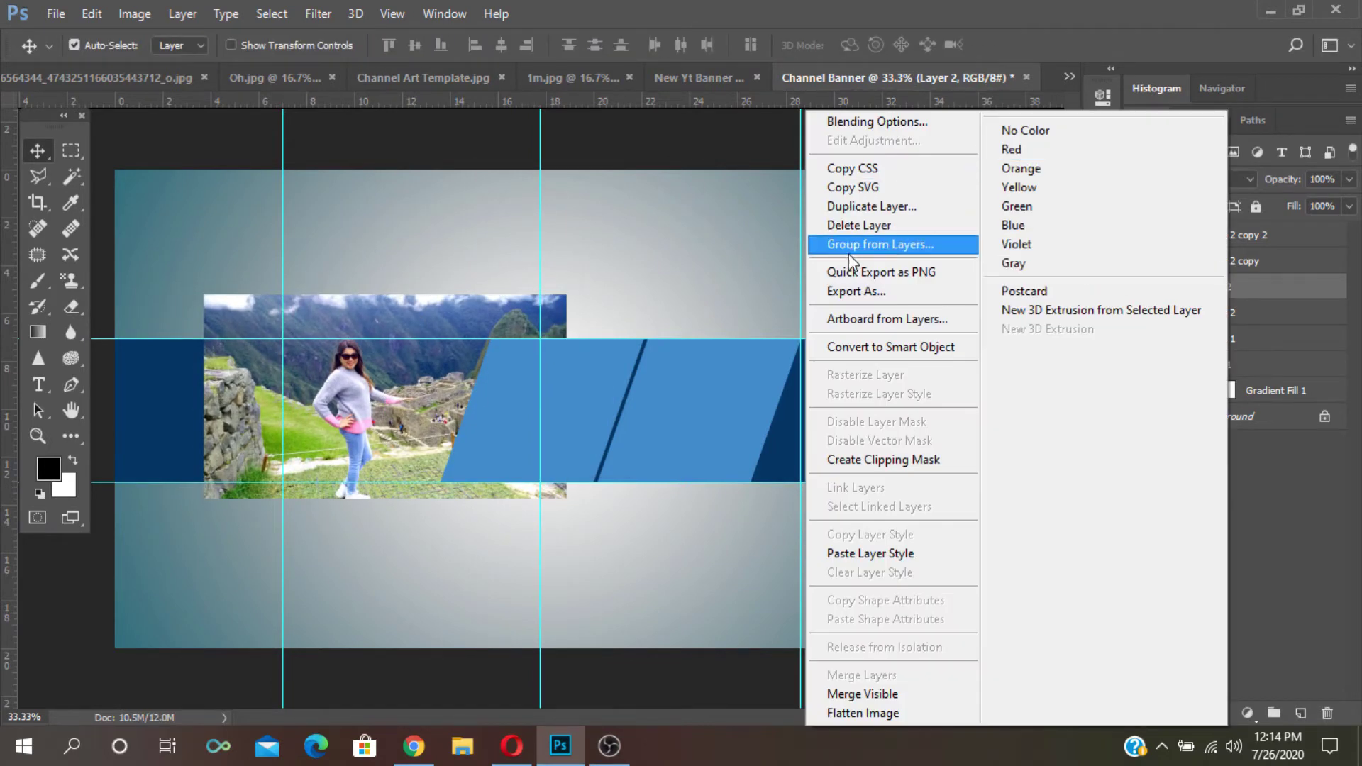
- Clip Layer 2 into the first slanted panel, scale it to about 94%, and nudge it up
{"action": "left_click", "coordinate": [855, 463]}
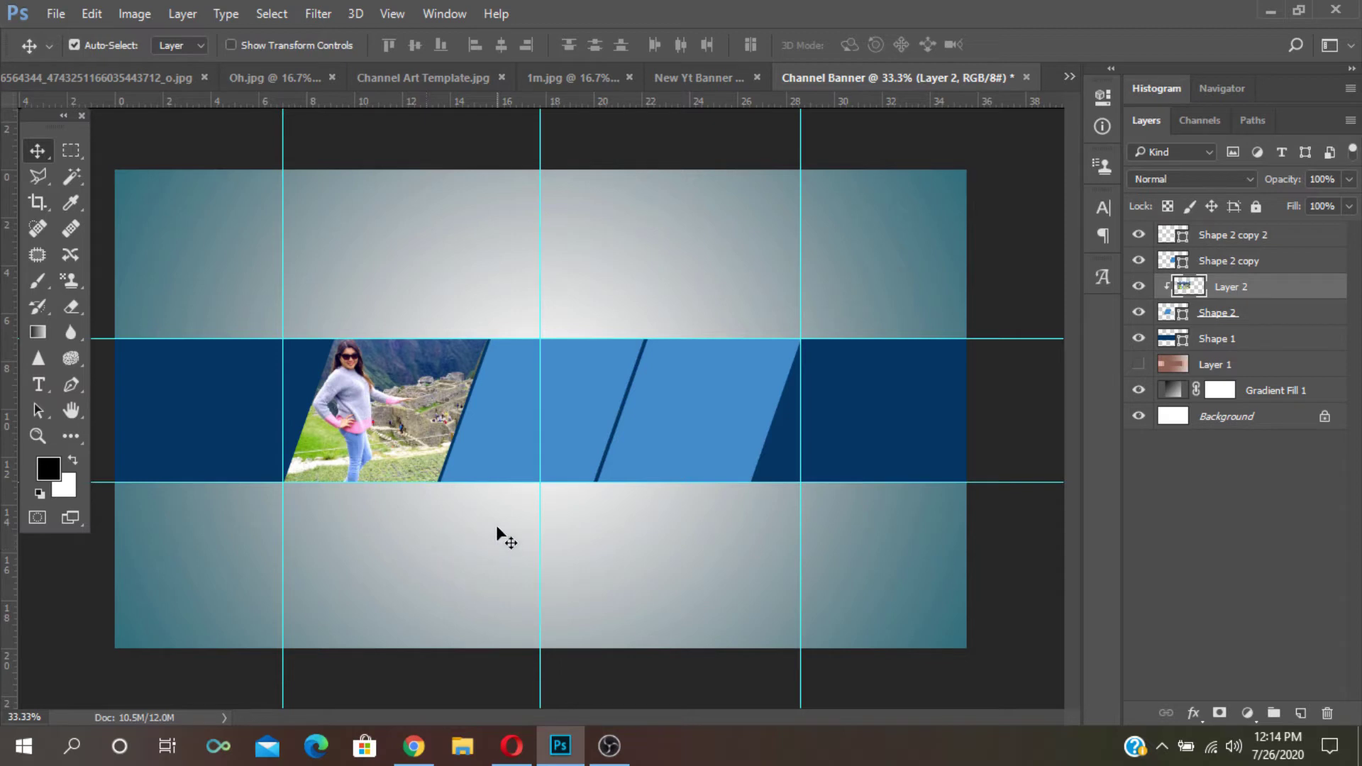
{"action": "key", "text": "ctrl+t"}
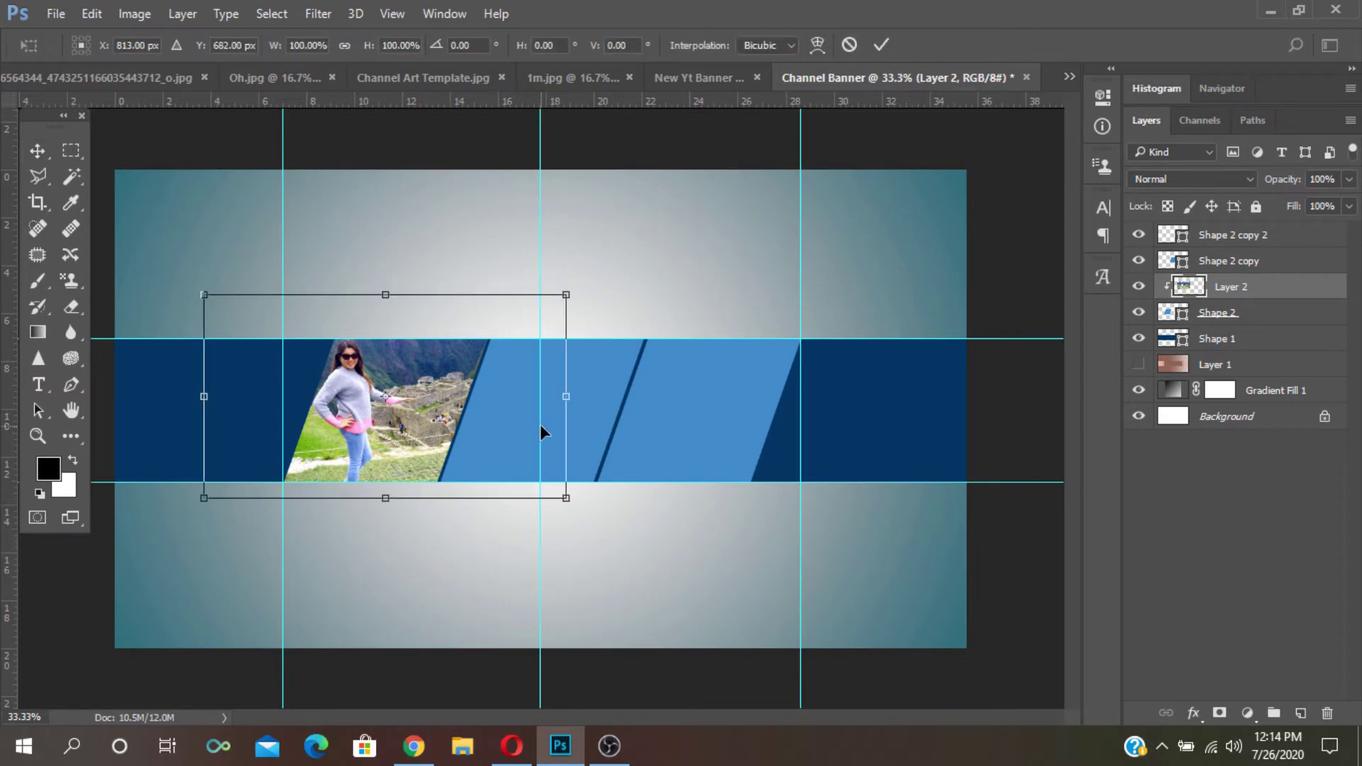
{"action": "left_click_drag", "start_coordinate": [200, 295], "coordinate": [224, 310]}
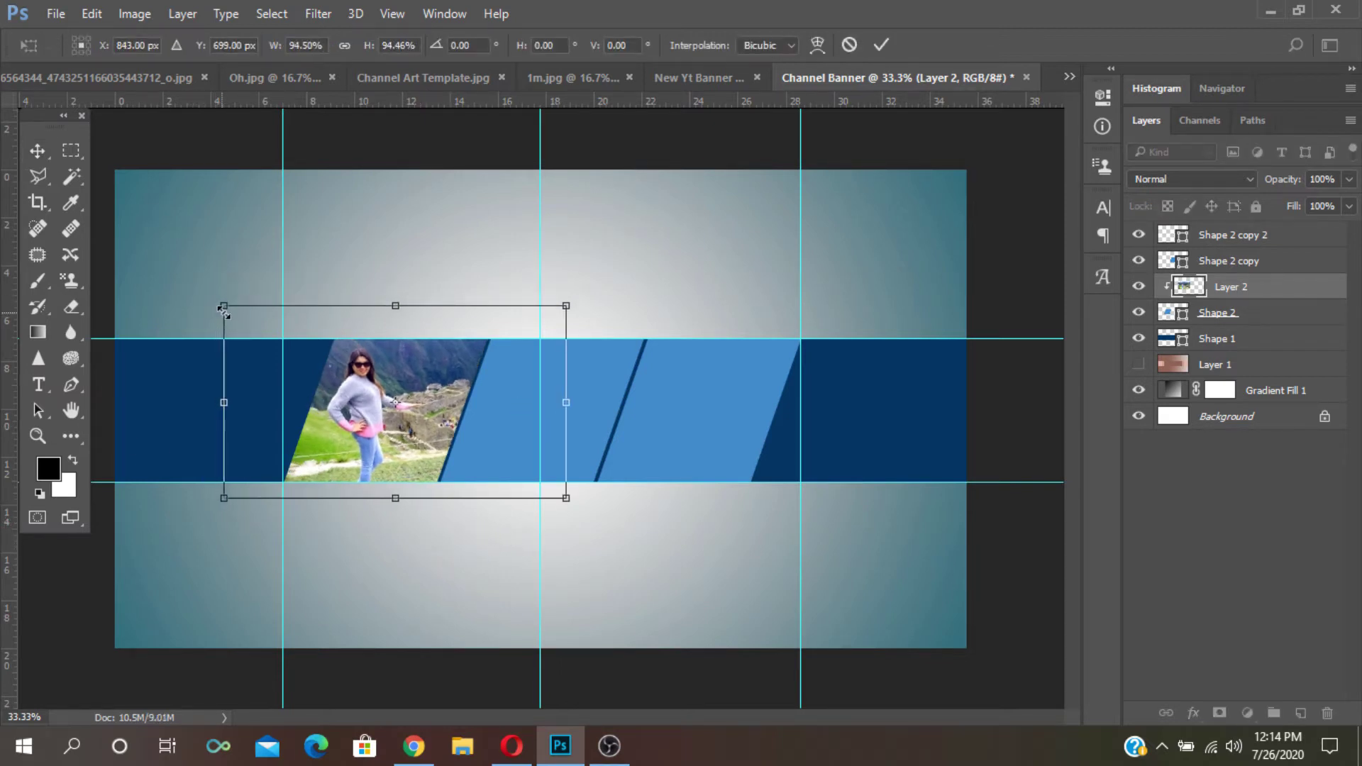
{"action": "key", "text": "Return"}
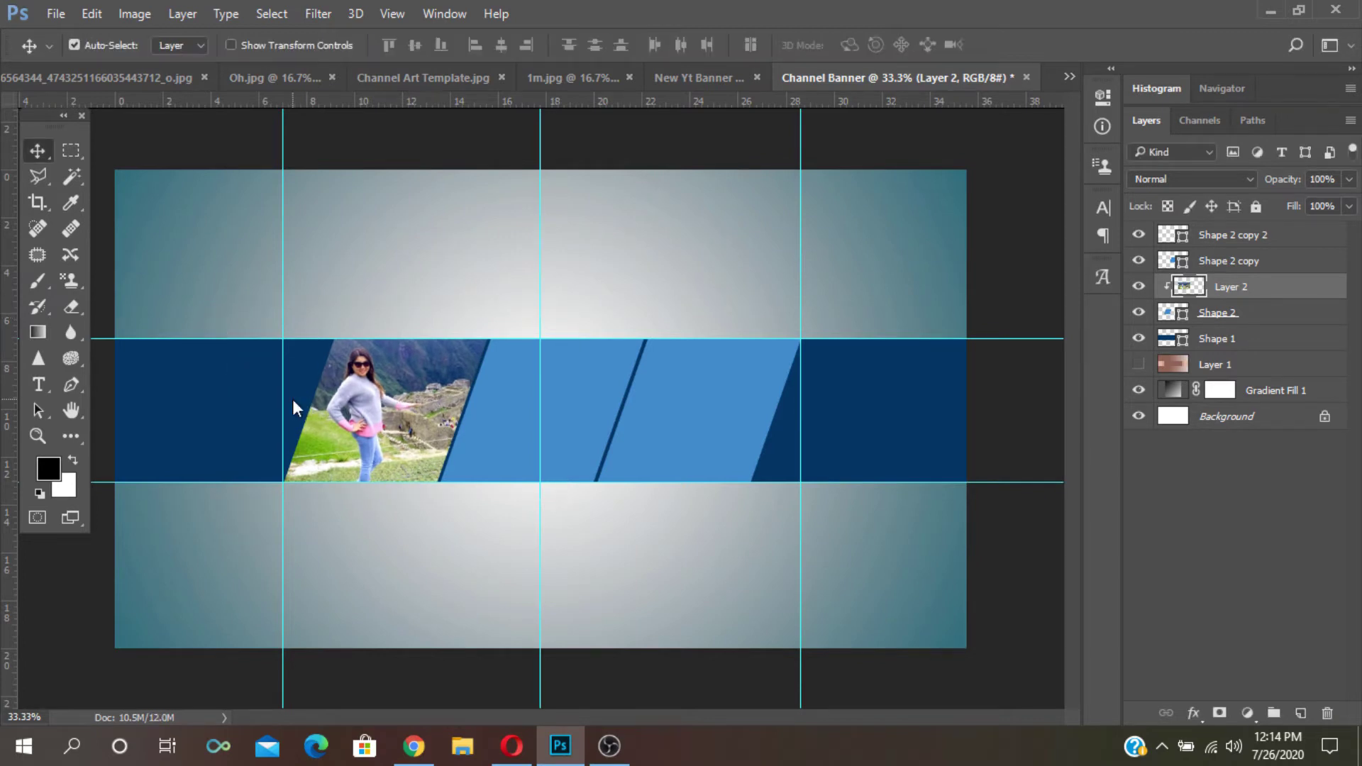
{"action": "left_click_drag", "start_coordinate": [293, 401], "coordinate": [290, 400]}
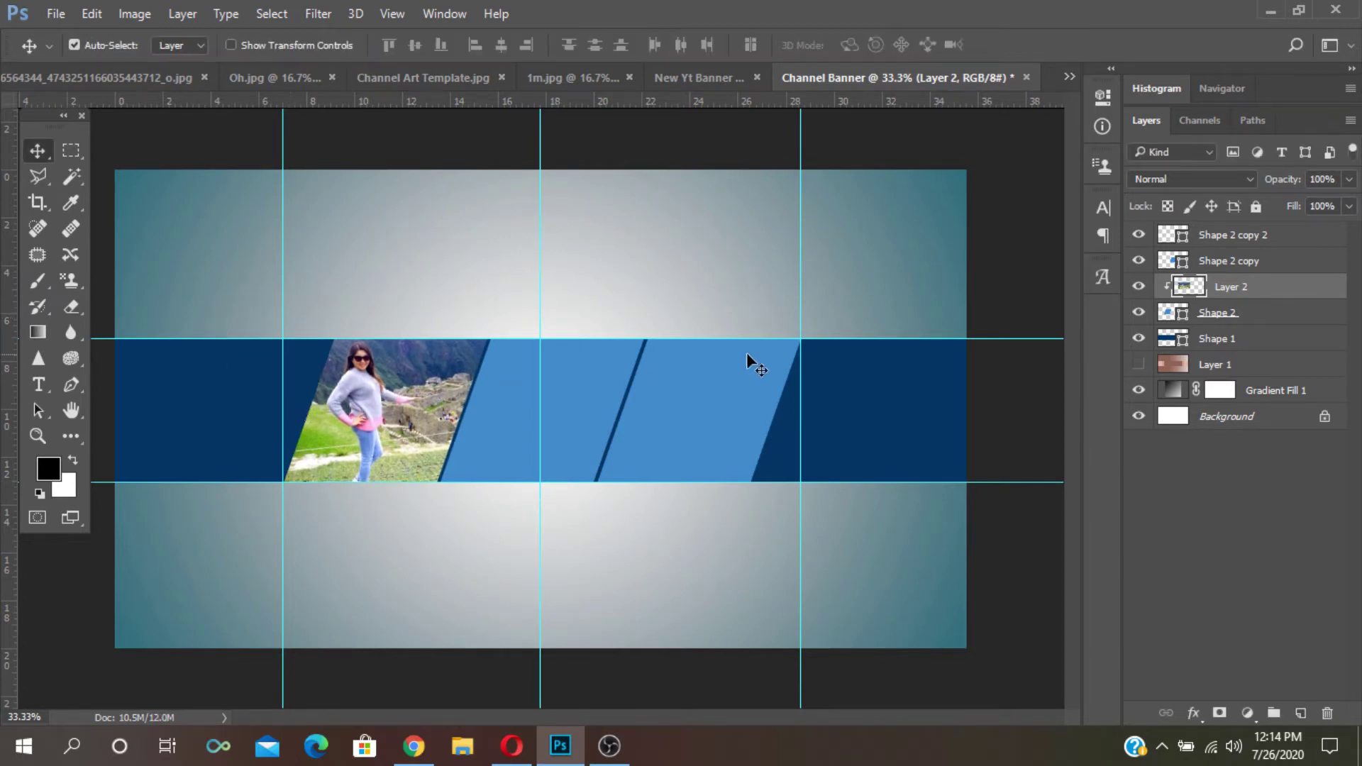
{"action": "left_click", "coordinate": [104, 78]}
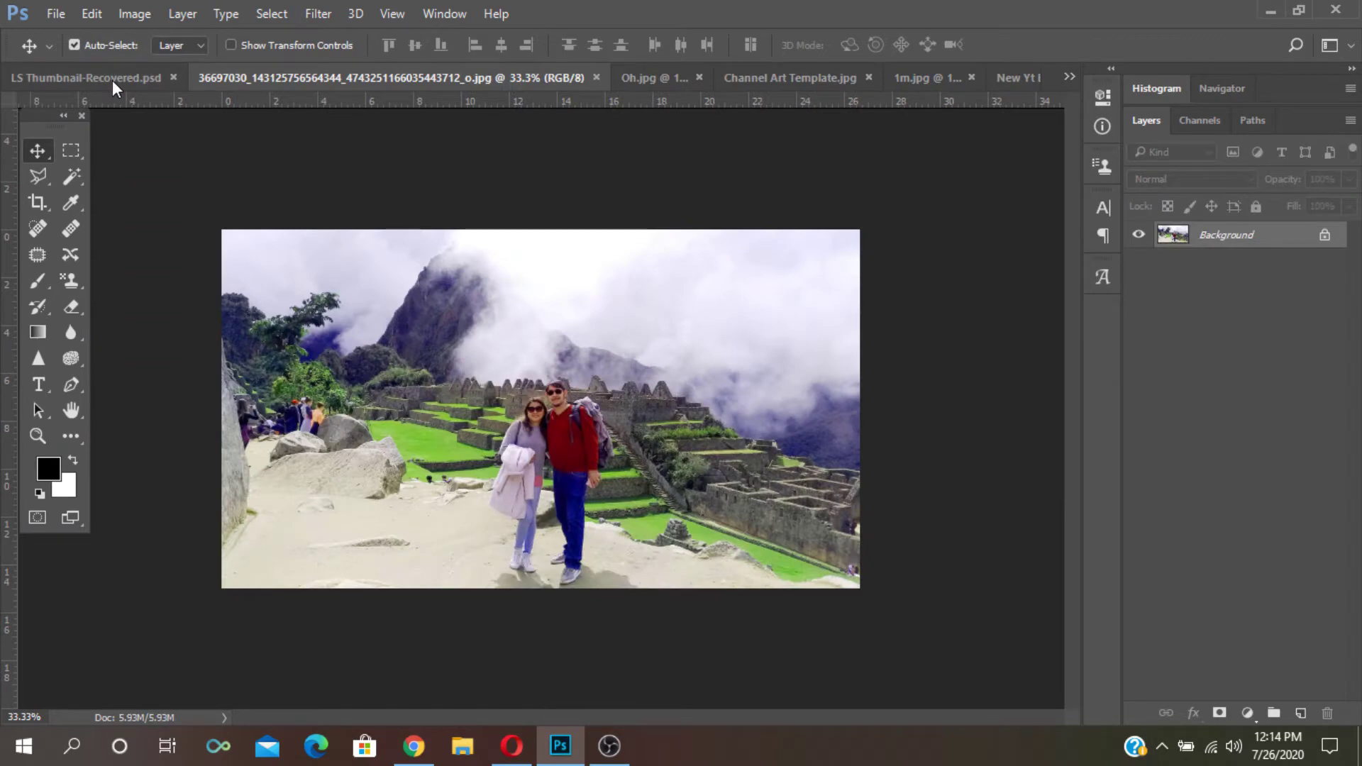
- Copy the whole couple photo and paste it above the Shape 2 copy layer in Channel Banner
{"action": "key", "text": "ctrl+a"}
{"action": "left_click", "coordinate": [91, 13]}
{"action": "left_click", "coordinate": [145, 142]}
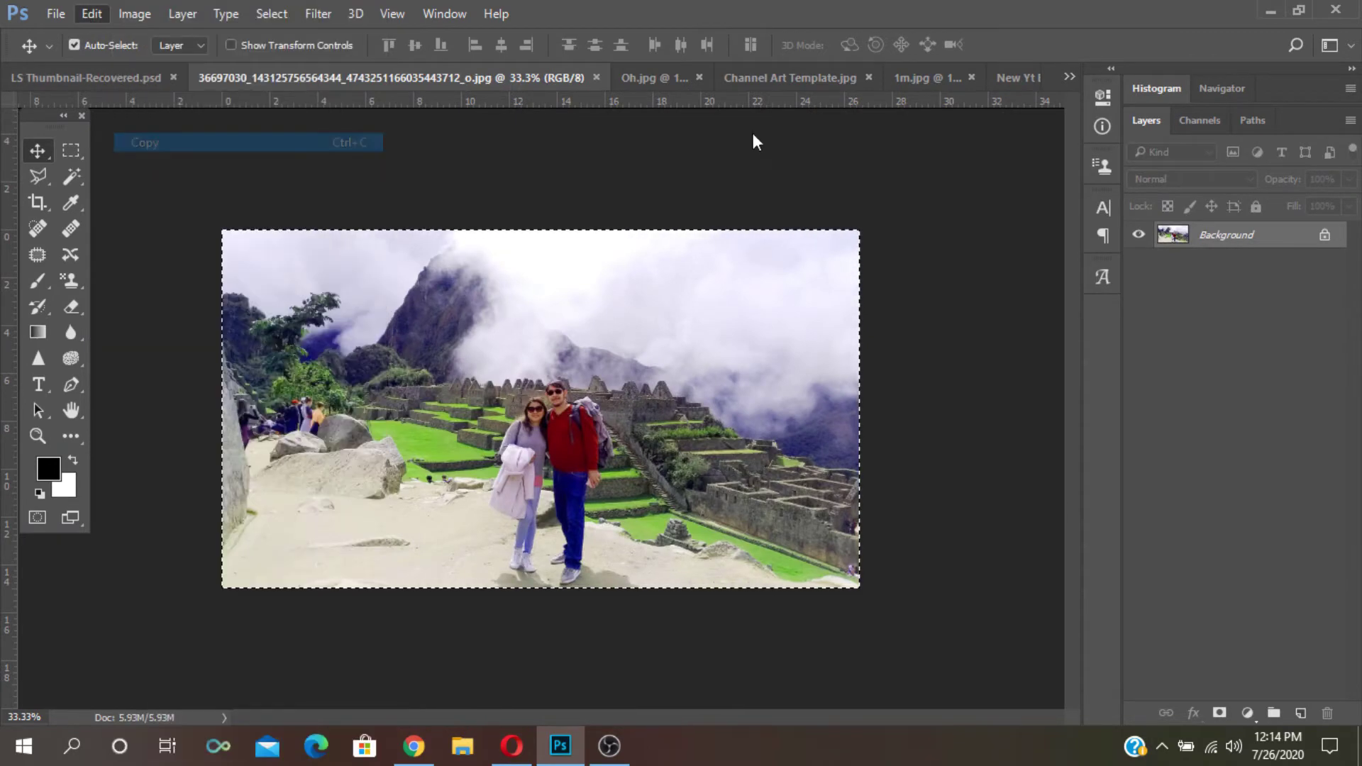
{"action": "left_click", "coordinate": [1066, 78]}
{"action": "left_click", "coordinate": [951, 215]}
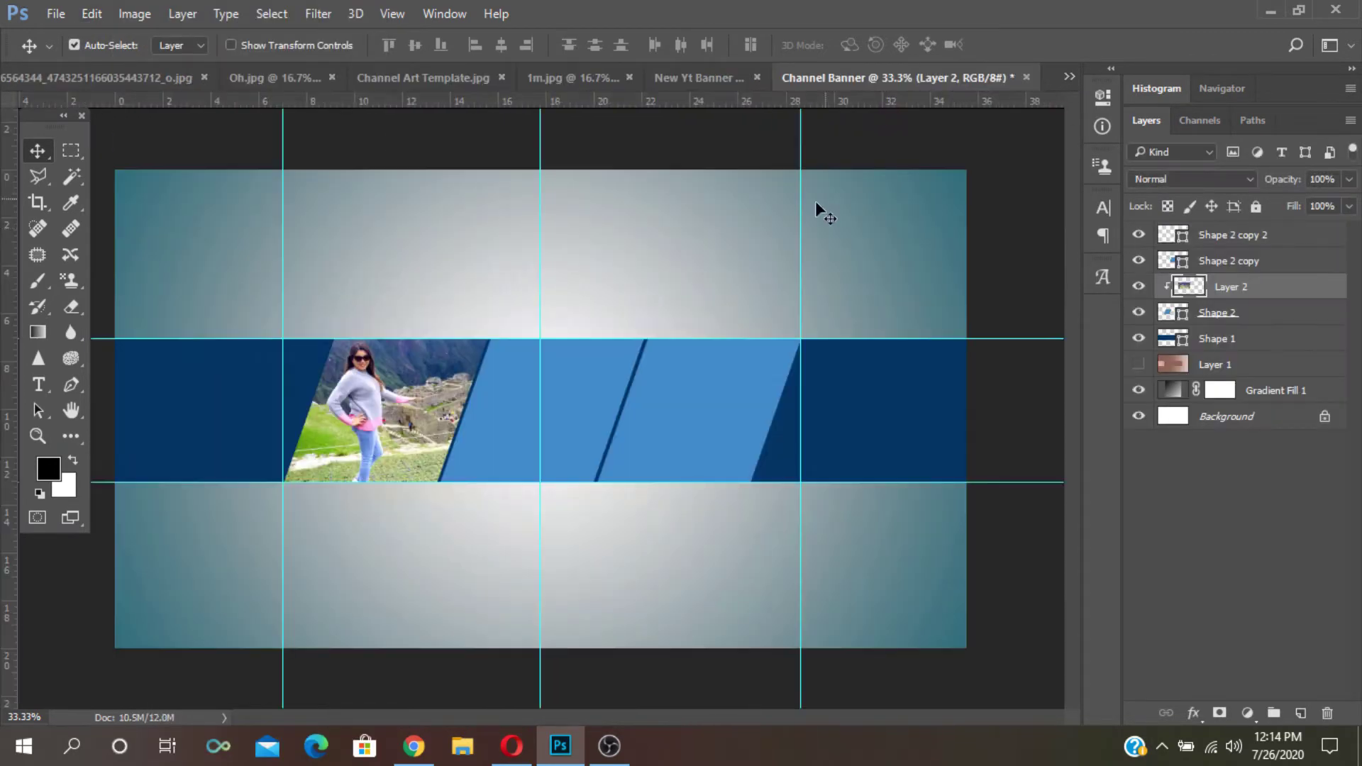
{"action": "left_click", "coordinate": [1272, 262]}
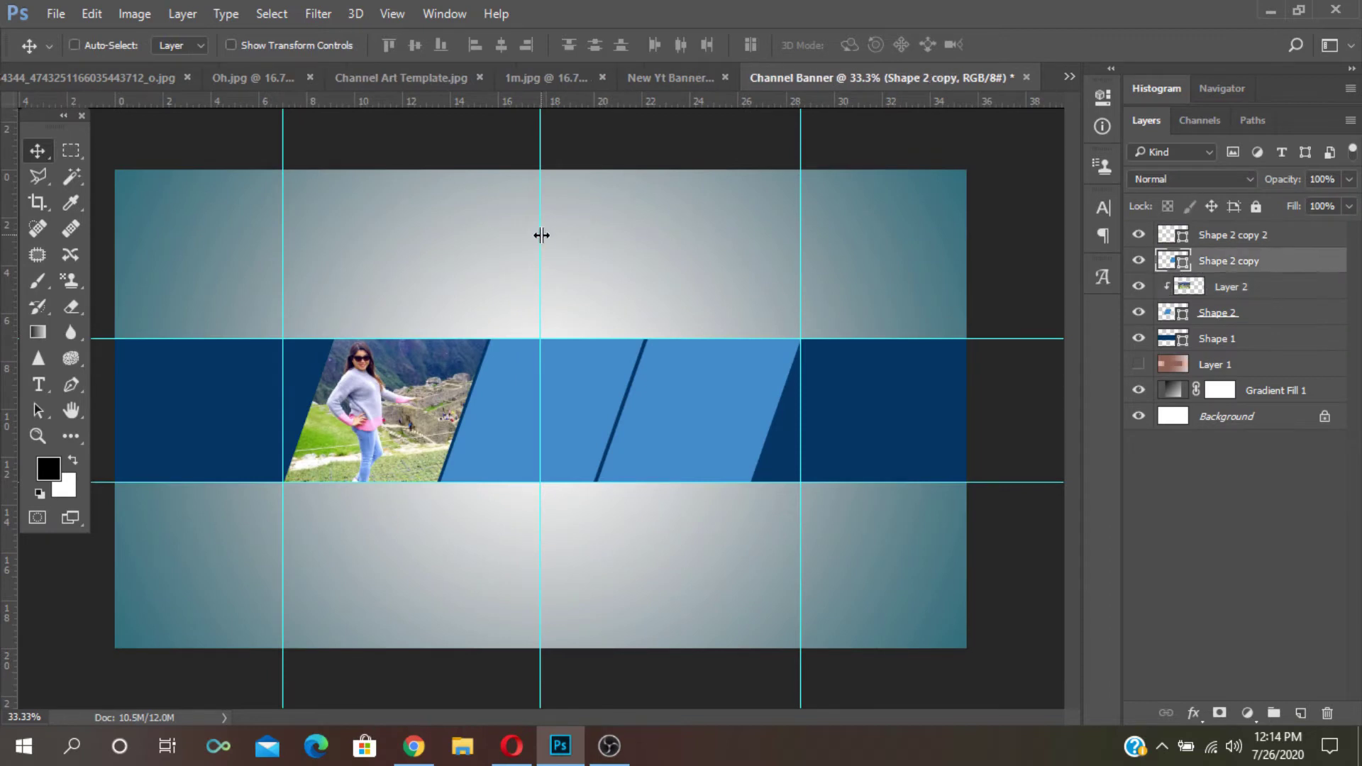
{"action": "key", "text": "ctrl+v"}
- Clip the couple photo into the second slanted panel and move it up
{"action": "right_click", "coordinate": [49, 153]}
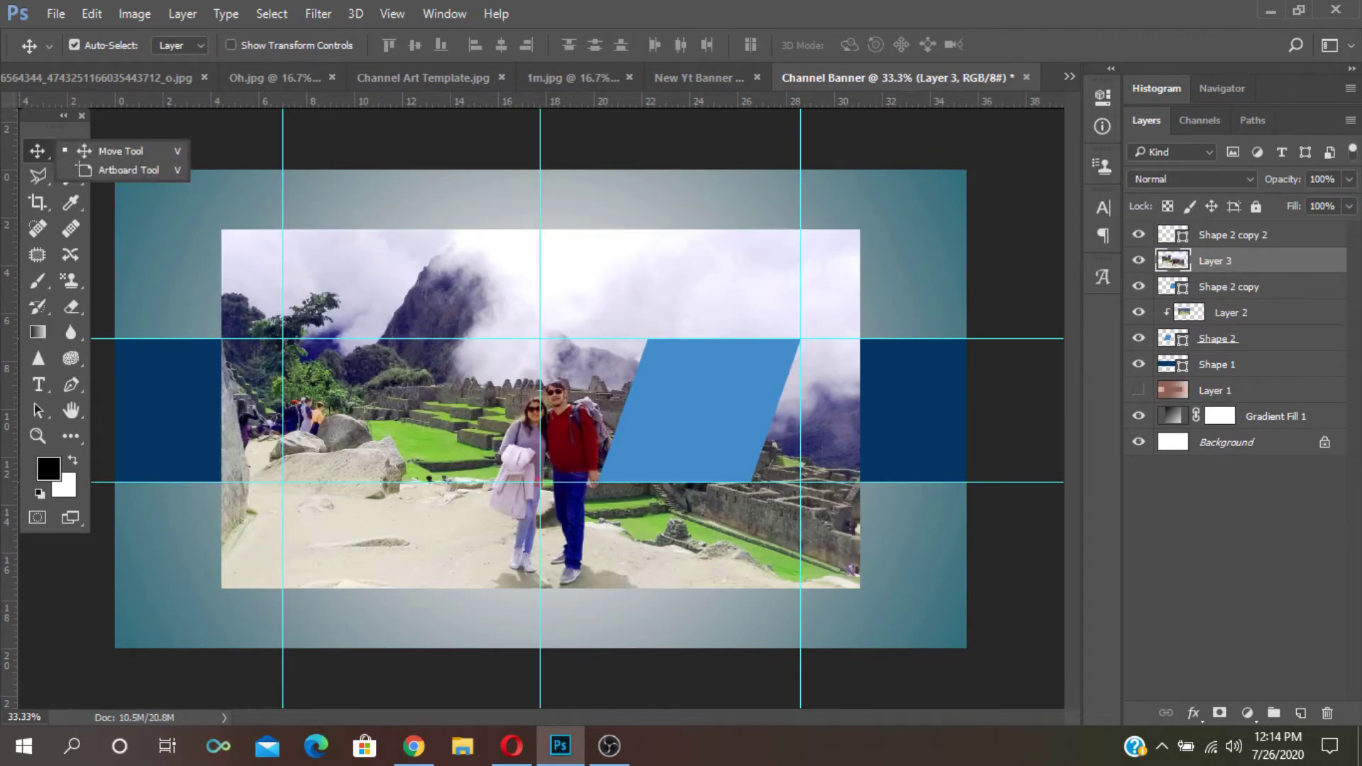
{"action": "right_click", "coordinate": [1248, 274]}
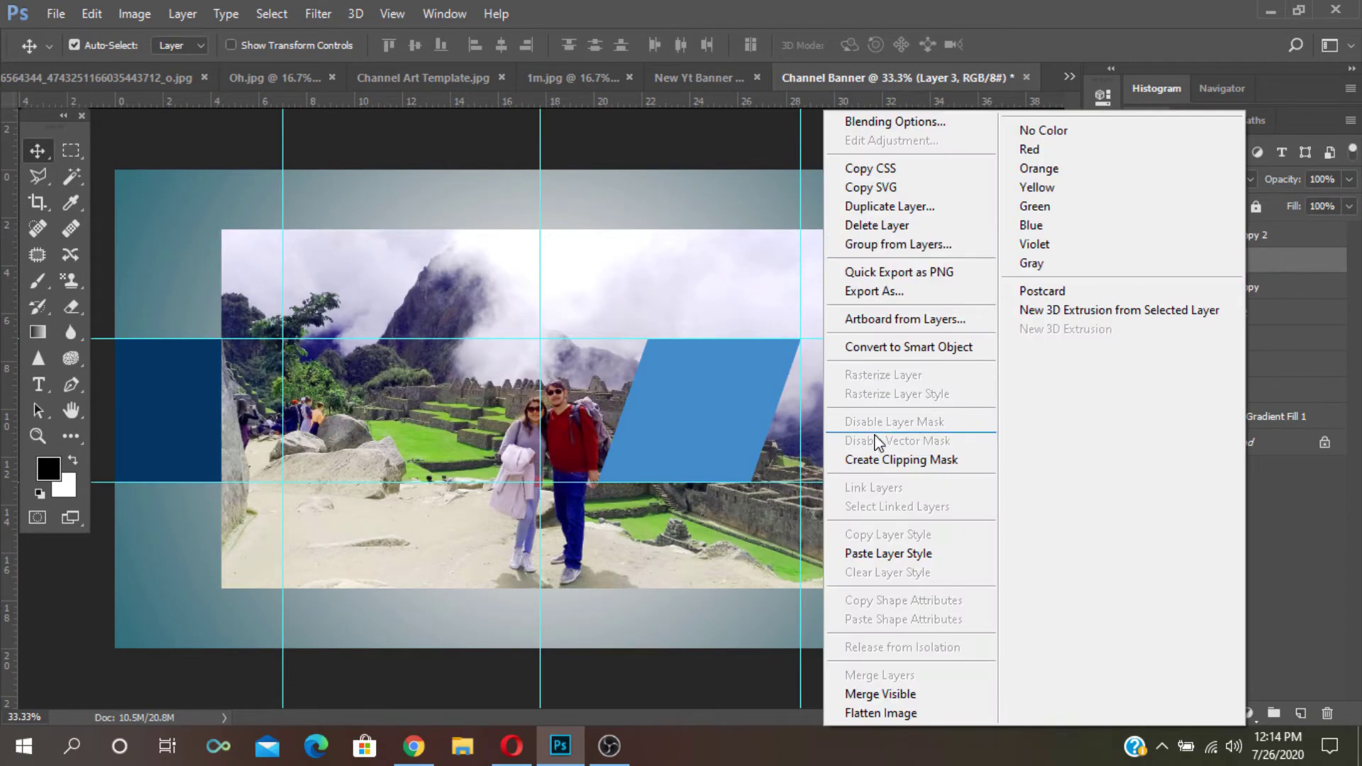
{"action": "left_click", "coordinate": [915, 456]}
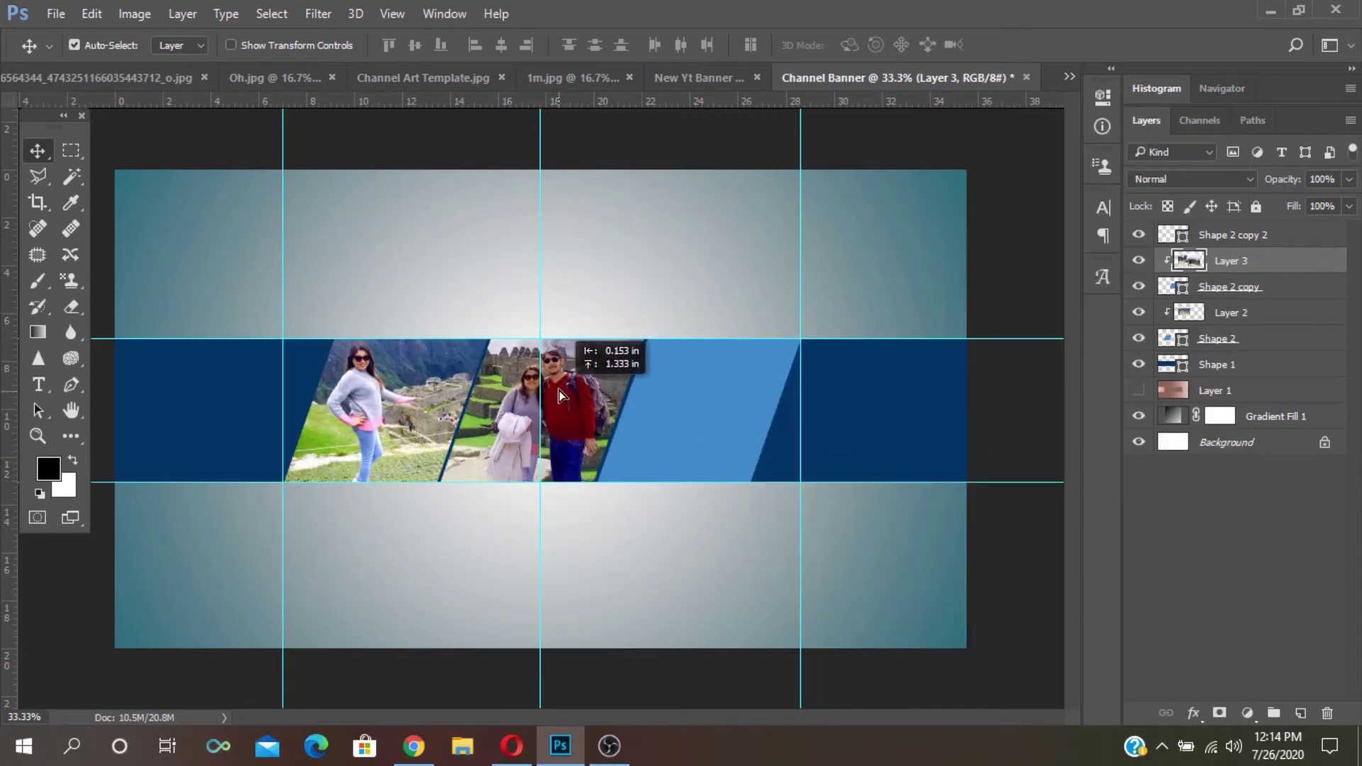
{"action": "left_click_drag", "start_coordinate": [578, 389], "coordinate": [576, 353]}
- Scale the couple photo to about 70% and position it to show both people
{"action": "key", "text": "ctrl+t"}
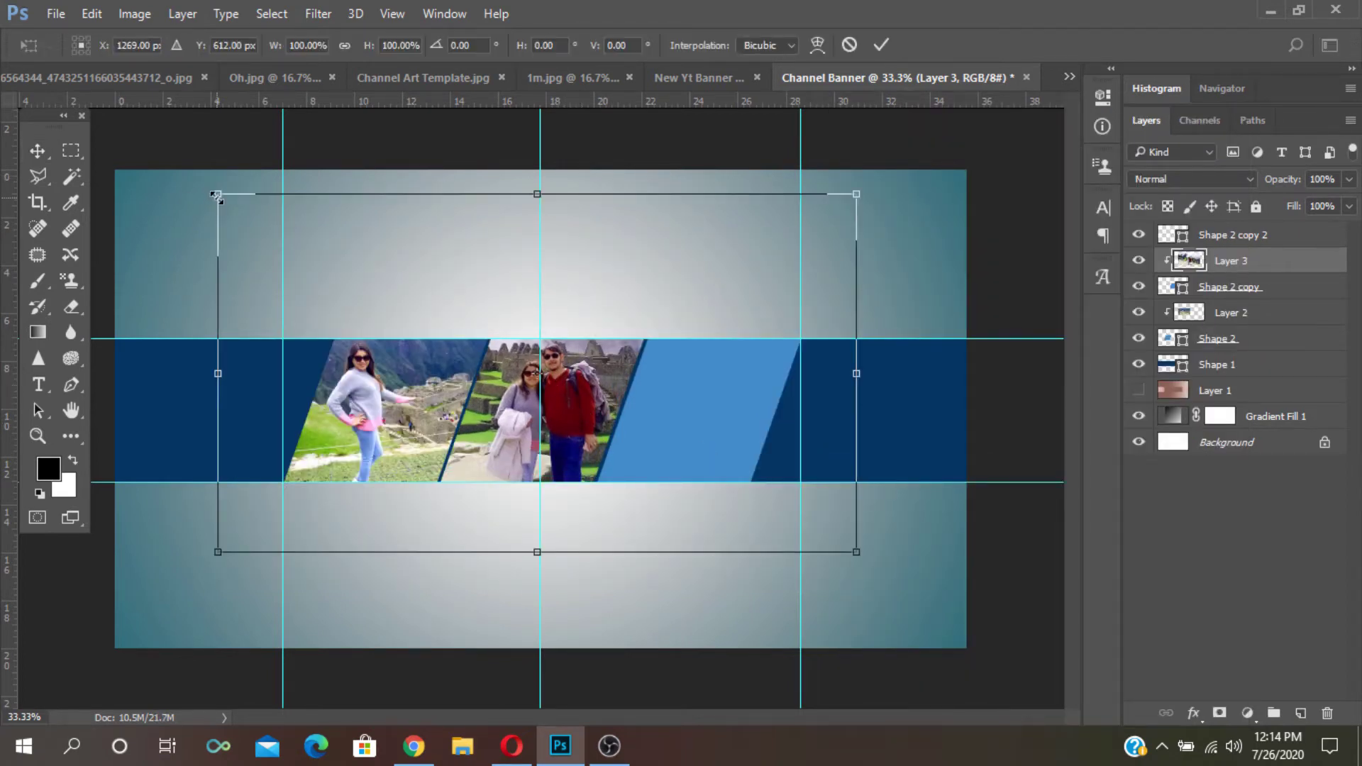
{"action": "left_click_drag", "start_coordinate": [216, 196], "coordinate": [342, 264]}
{"action": "left_click_drag", "start_coordinate": [463, 489], "coordinate": [407, 452]}
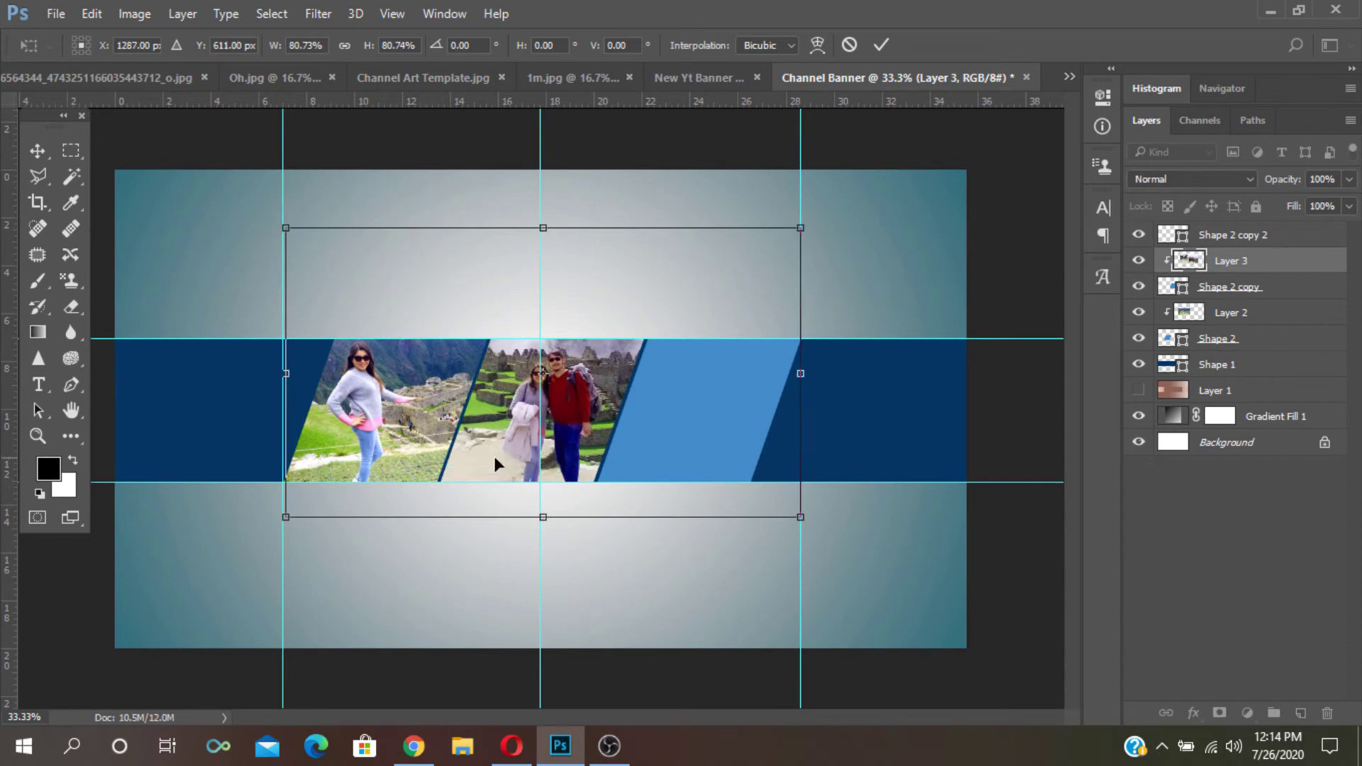
{"action": "left_click_drag", "start_coordinate": [802, 230], "coordinate": [739, 267]}
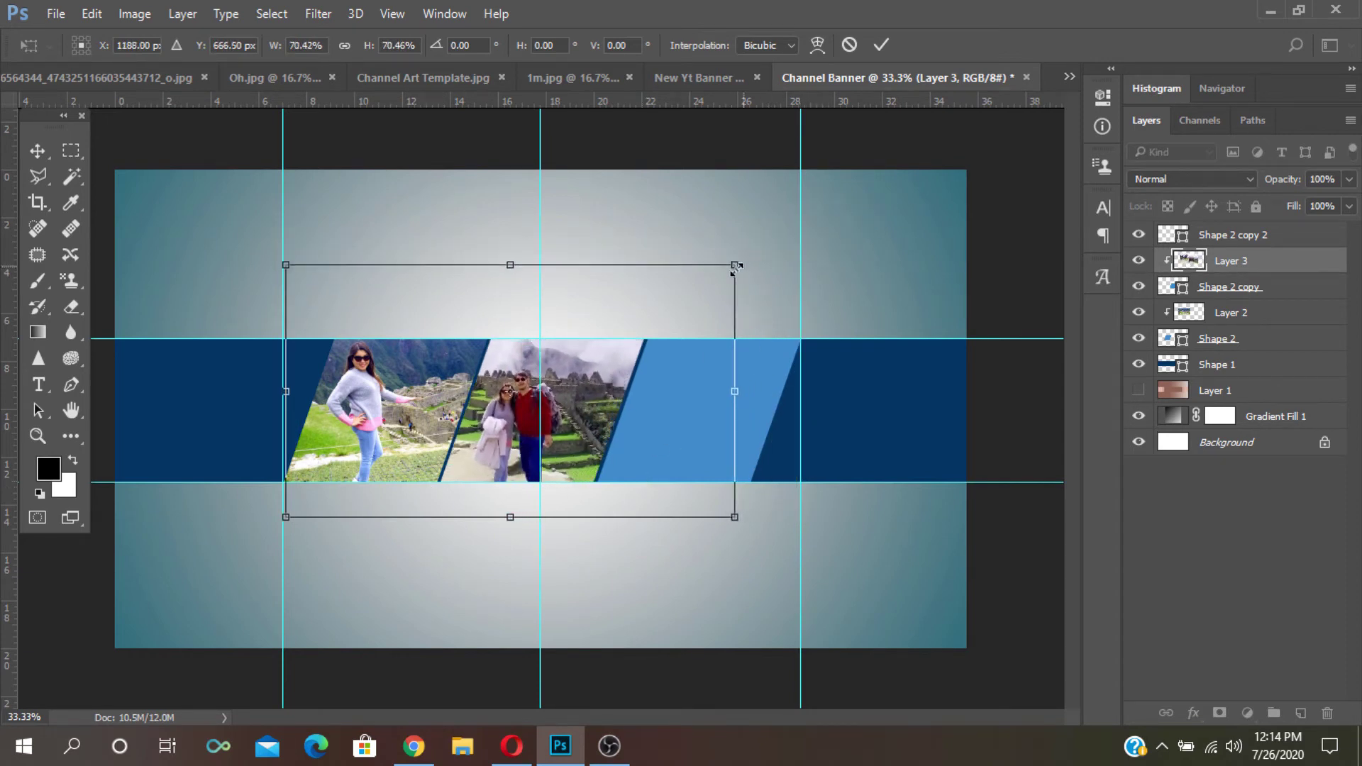
{"action": "mouse_move", "coordinate": [616, 306]}
{"action": "left_mouse_down"}
{"action": "mouse_move", "coordinate": [640, 287]}
{"action": "mouse_move", "coordinate": [631, 278]}
{"action": "left_mouse_up"}
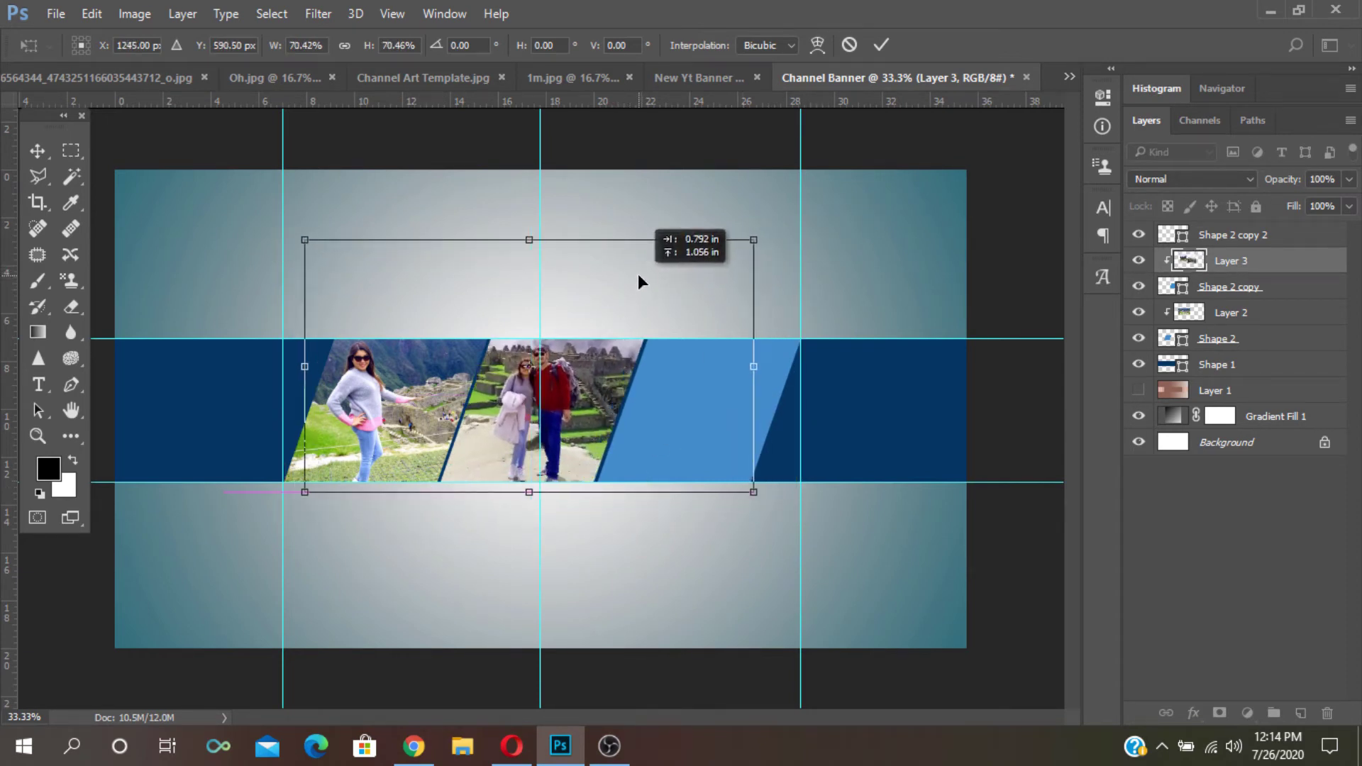
{"action": "key", "text": "shift+Up"}
{"action": "key", "text": "Up"}
{"action": "key", "text": "Up"}
{"action": "key", "text": "Up"}
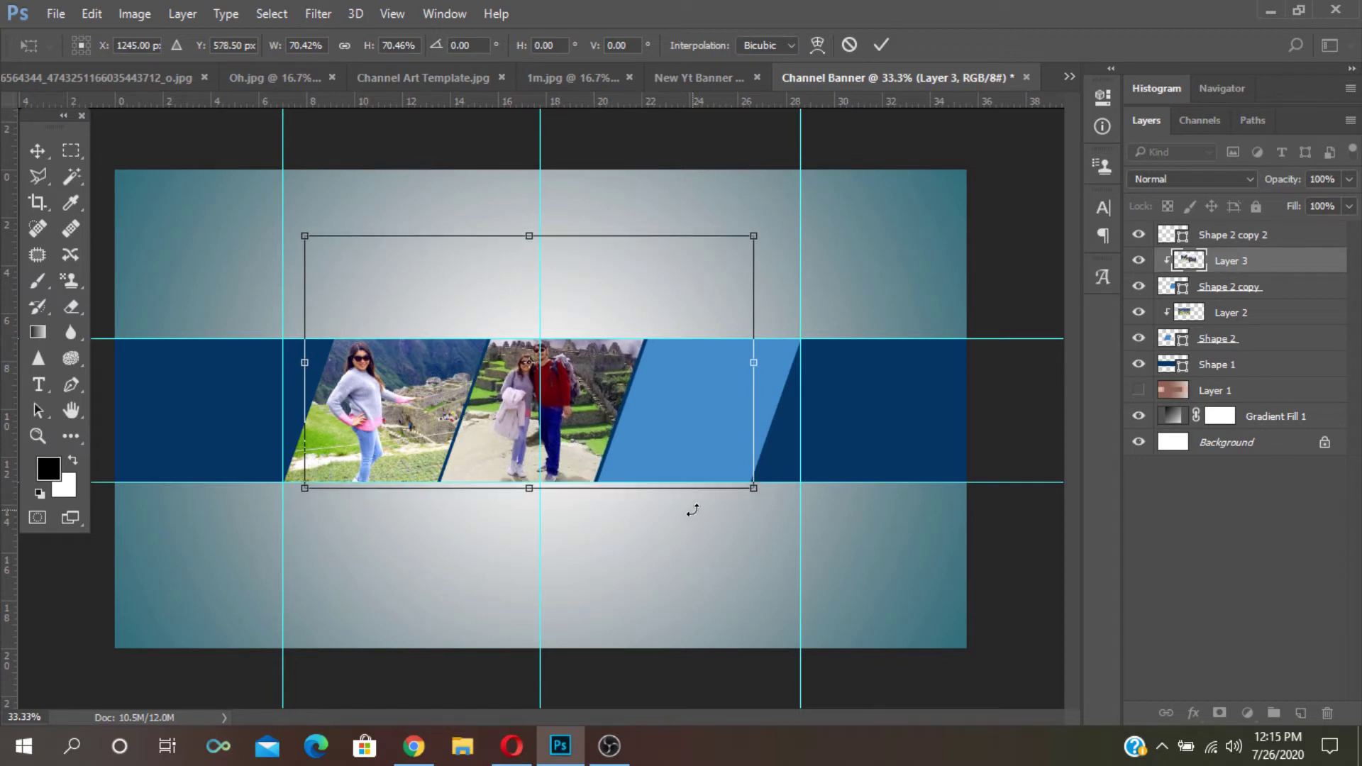
{"action": "key", "text": "Return"}
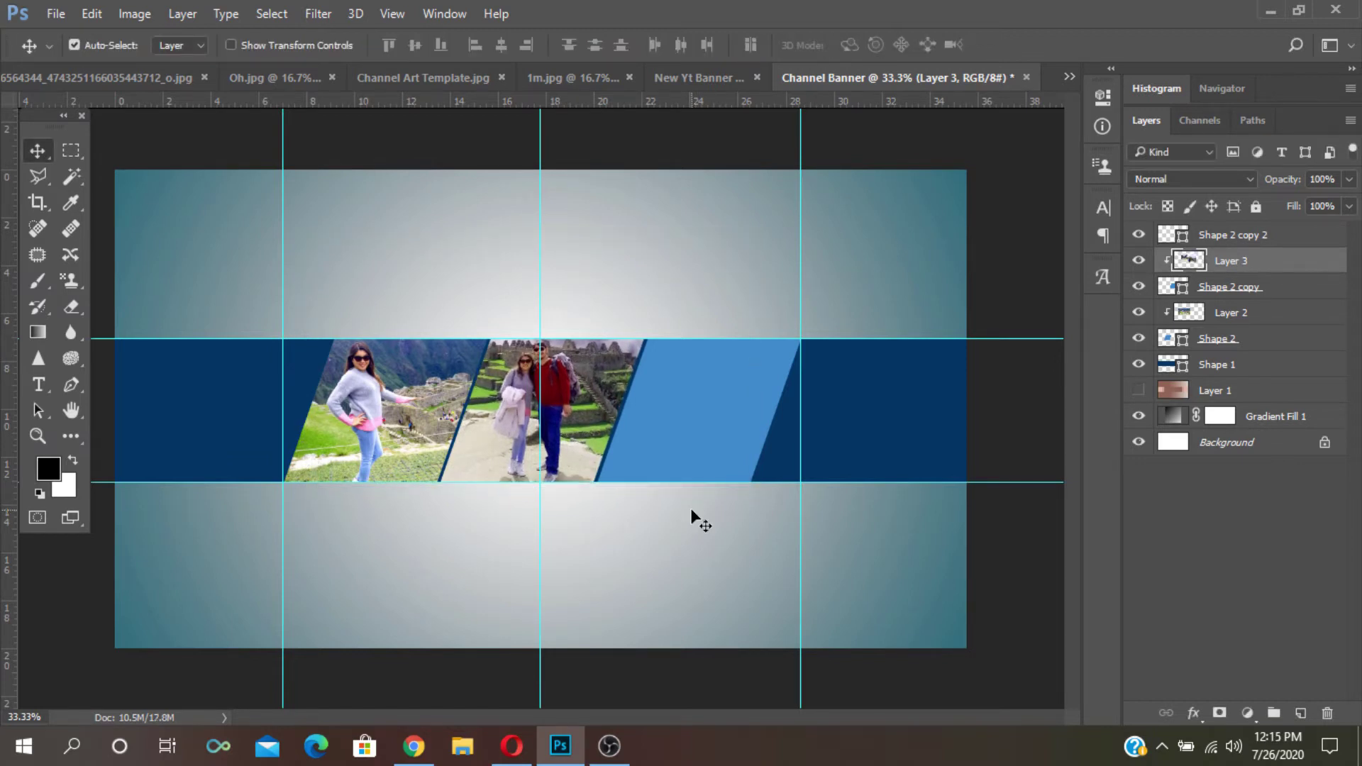
- Copy the whole Oh.jpg photo and paste it above Shape 2 copy 2 in Channel Banner
{"action": "left_click", "coordinate": [1219, 237]}
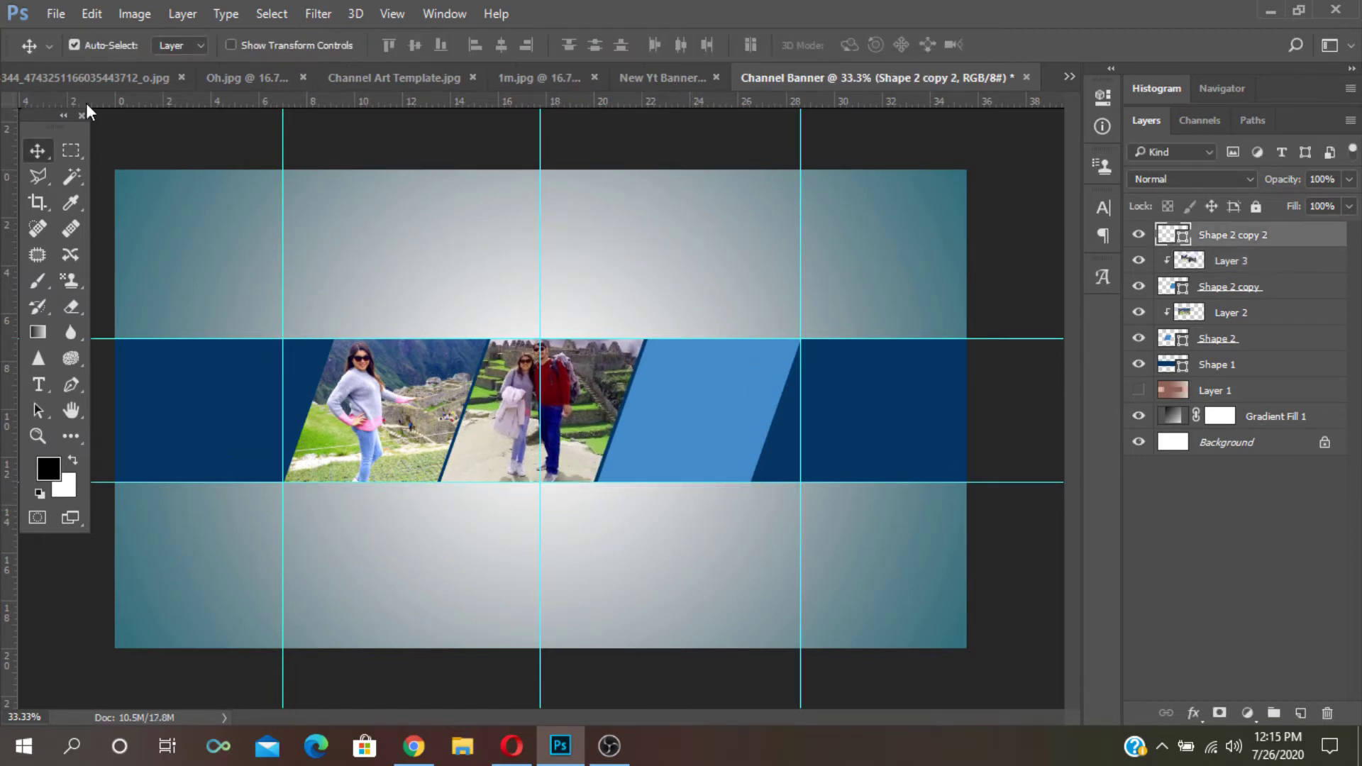
{"action": "left_click", "coordinate": [233, 74]}
{"action": "key", "text": "ctrl+a"}
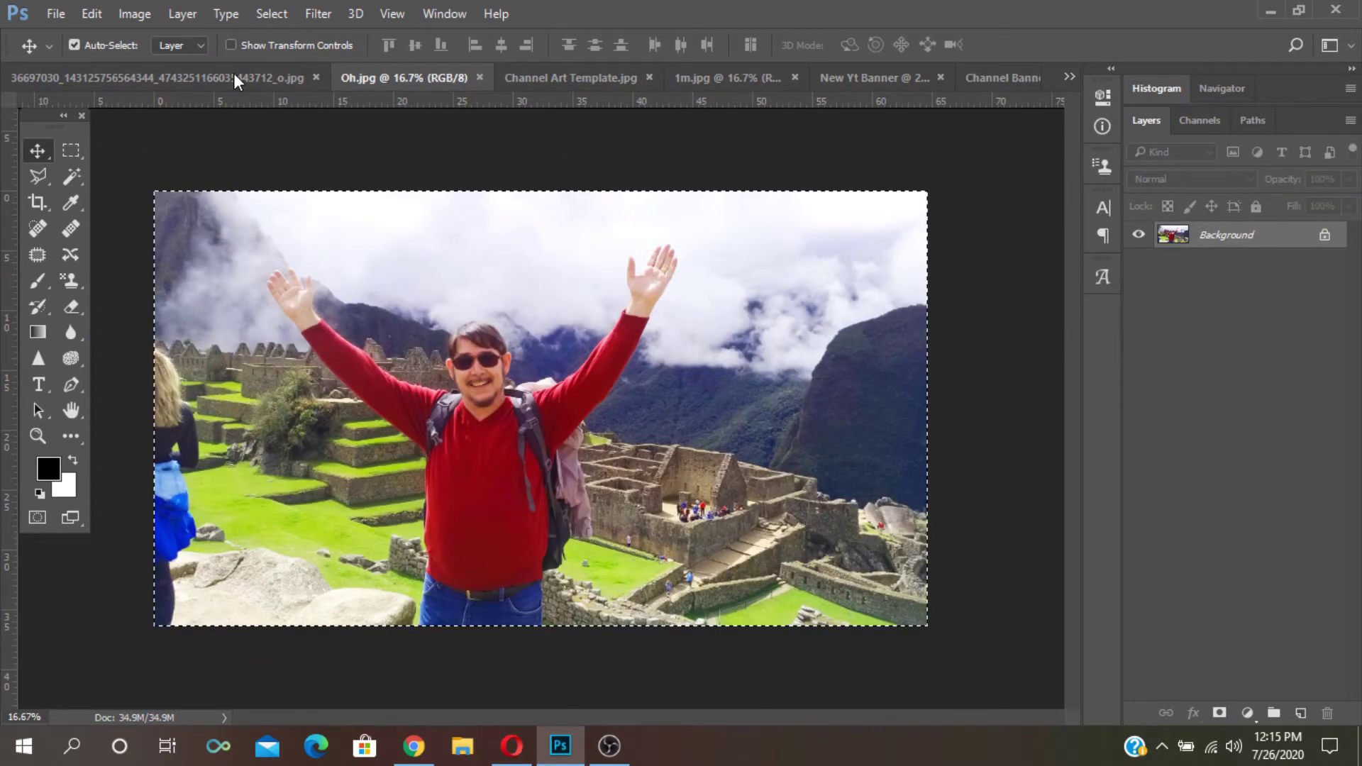
{"action": "left_click", "coordinate": [108, 11]}
{"action": "left_click", "coordinate": [142, 139]}
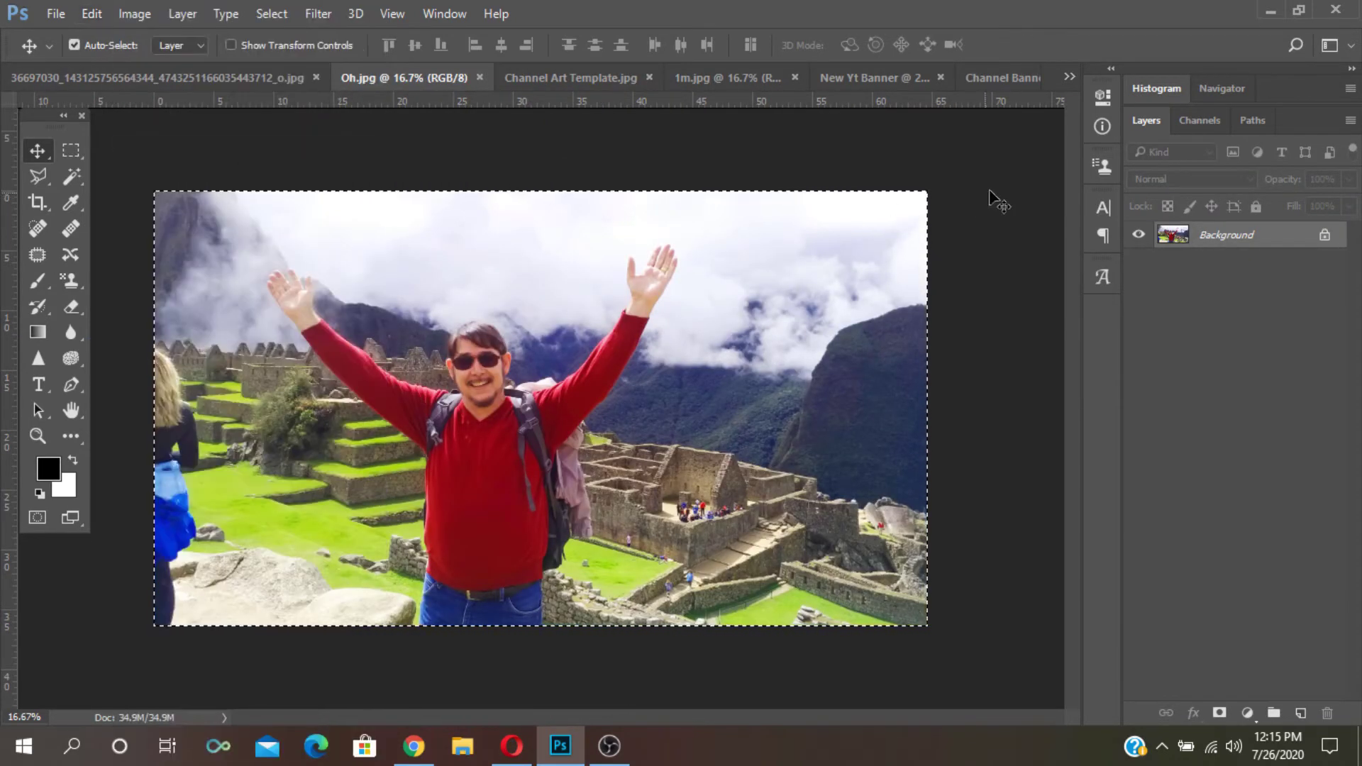
{"action": "left_click", "coordinate": [1003, 78]}
{"action": "key", "text": "ctrl+v"}
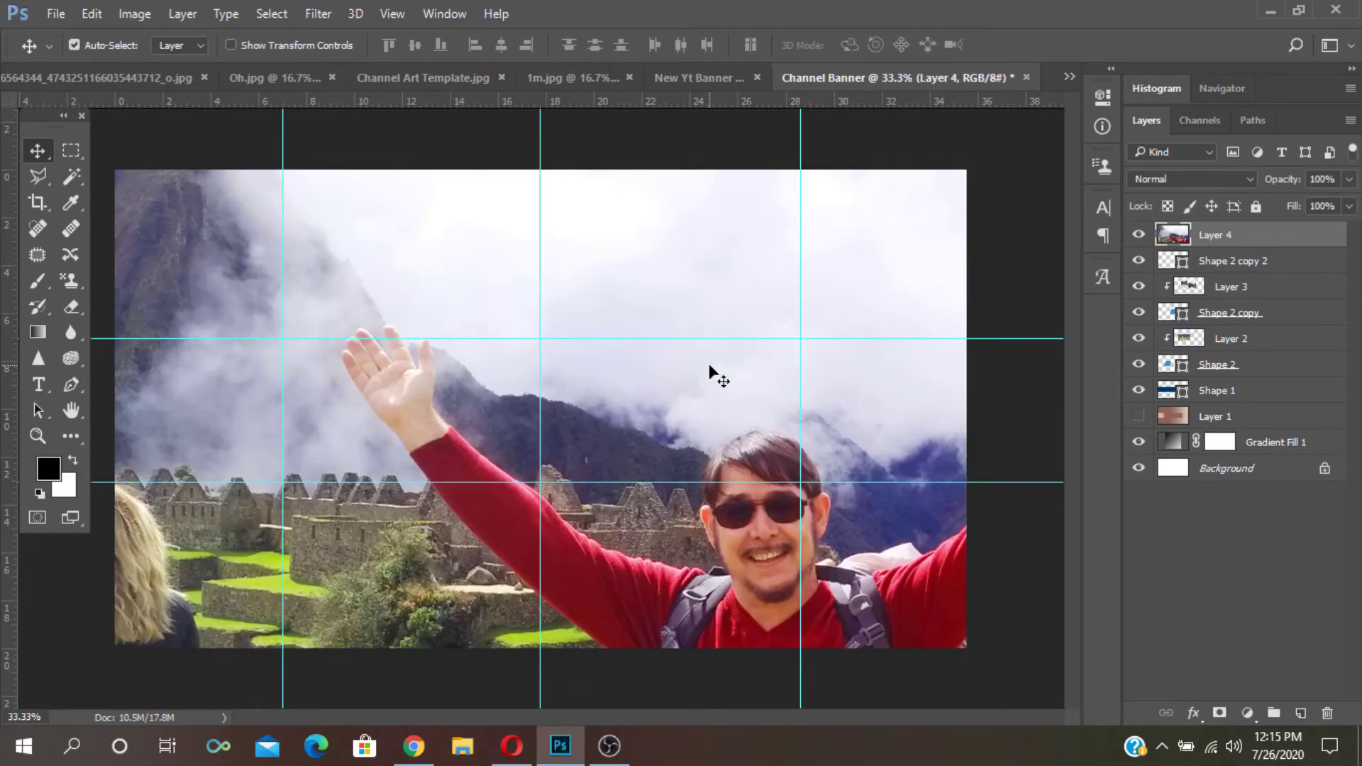
- Shrink the pasted photo to about 21% and place it over the third slanted panel
{"action": "key", "text": "ctrl+t"}
{"action": "left_click_drag", "start_coordinate": [115, 169], "coordinate": [648, 599]}
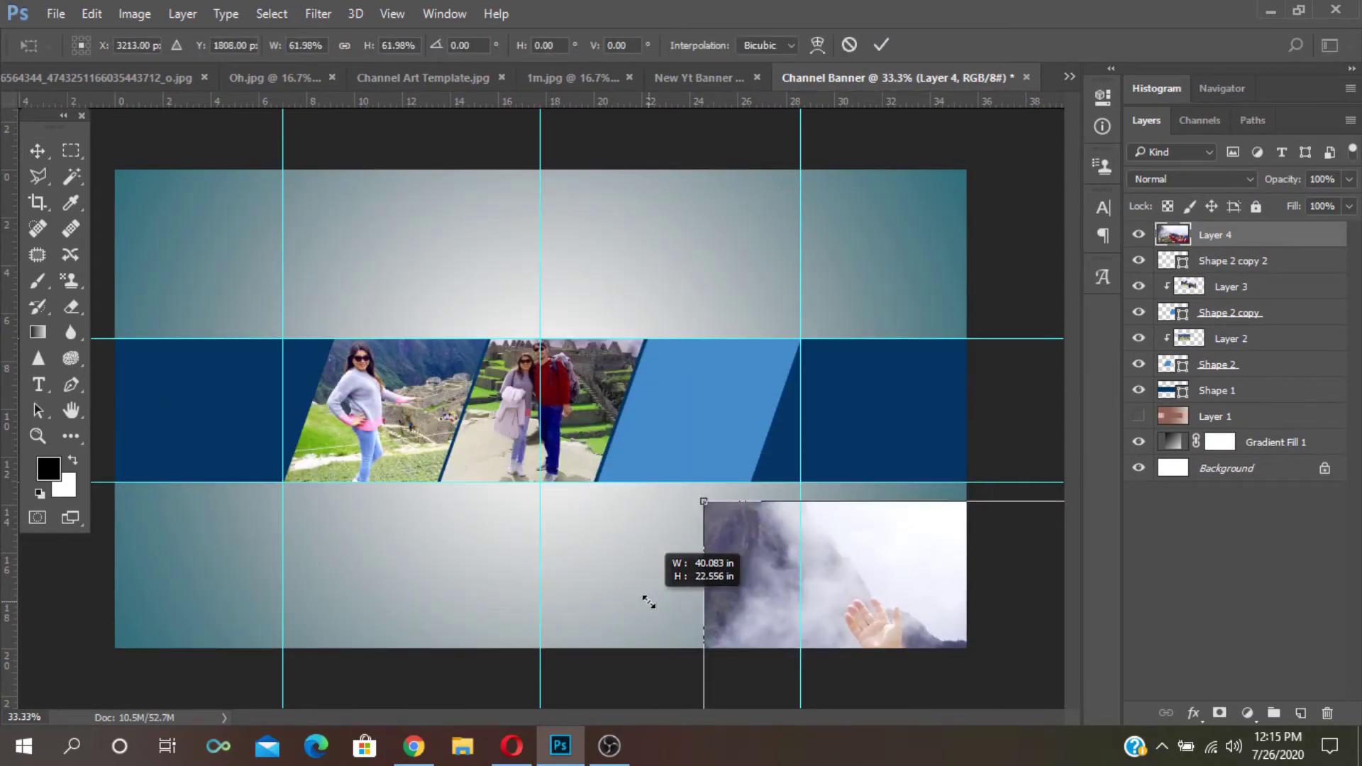
{"action": "left_click_drag", "start_coordinate": [774, 619], "coordinate": [314, 308]}
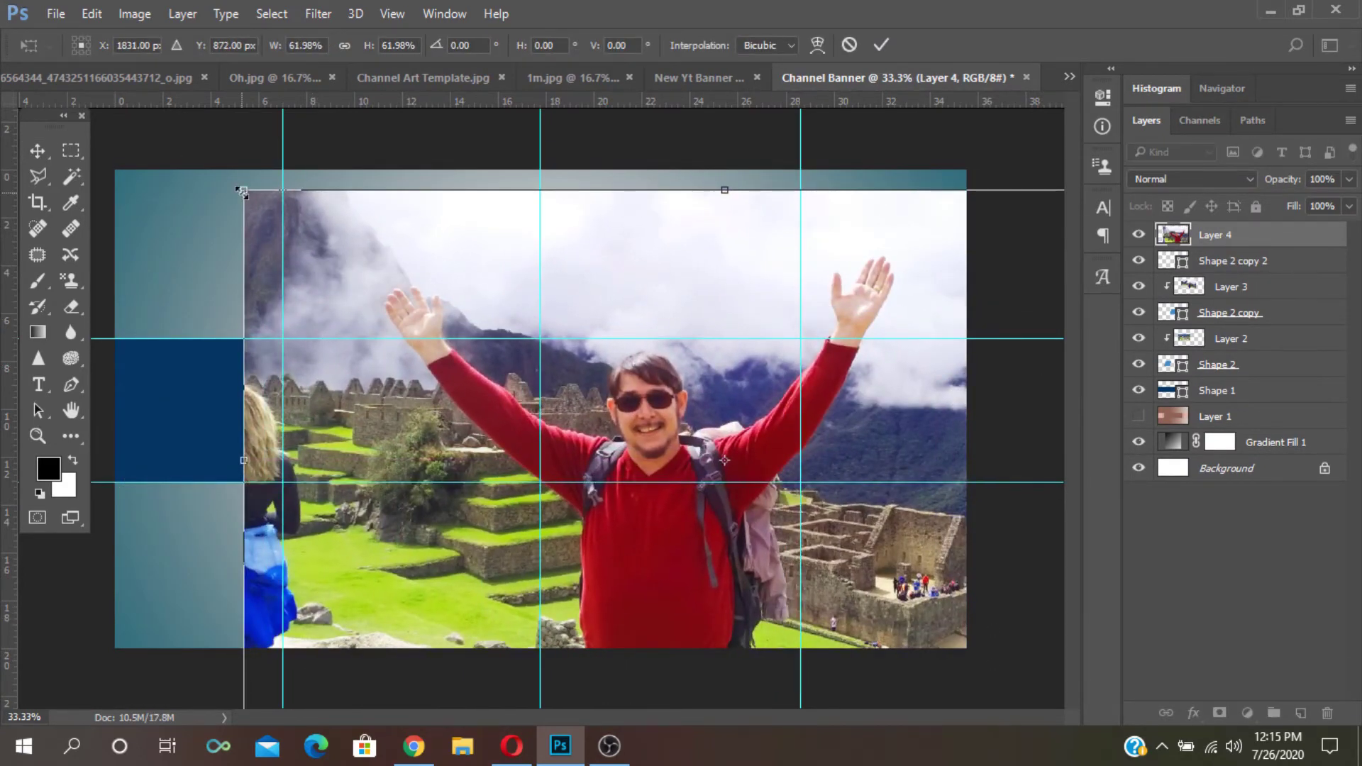
{"action": "left_click_drag", "start_coordinate": [242, 192], "coordinate": [679, 436]}
{"action": "left_click_drag", "start_coordinate": [753, 535], "coordinate": [539, 364]}
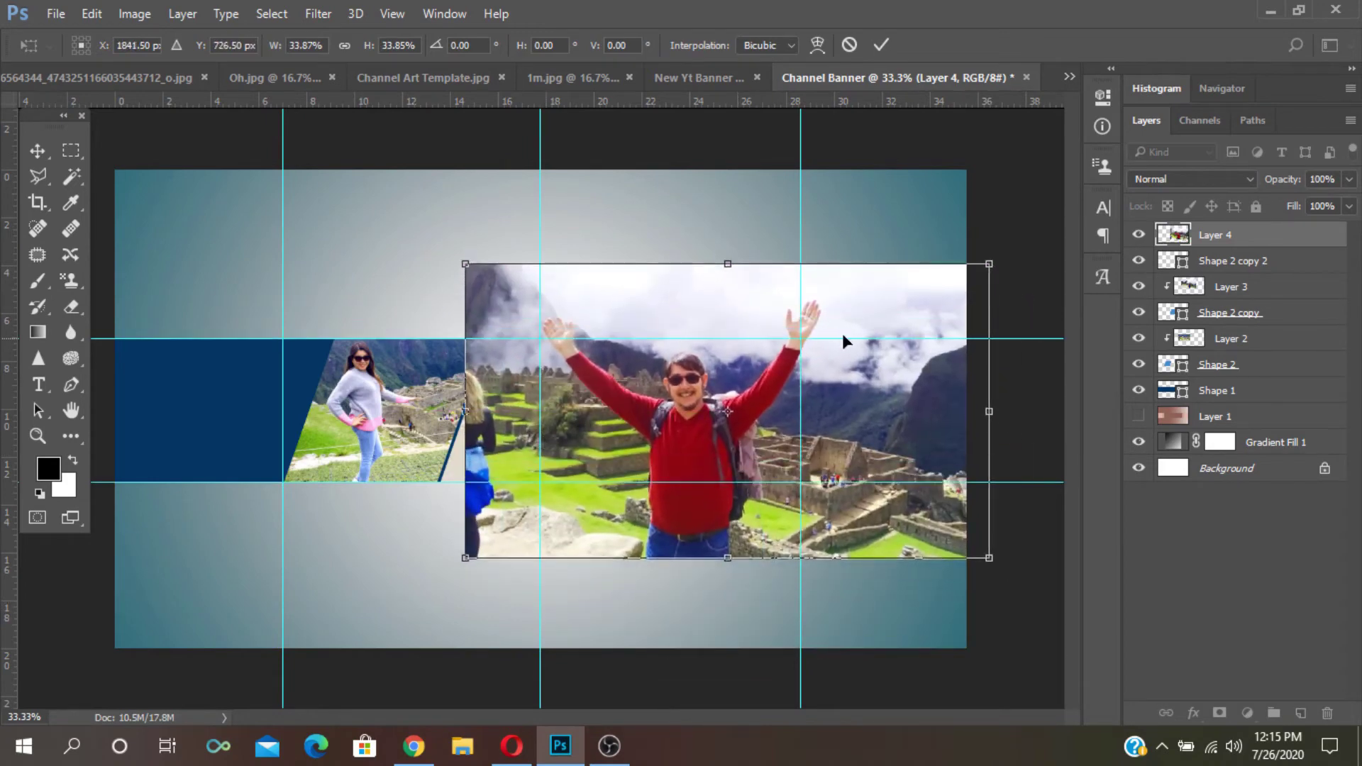
{"action": "left_click_drag", "start_coordinate": [991, 266], "coordinate": [798, 368]}
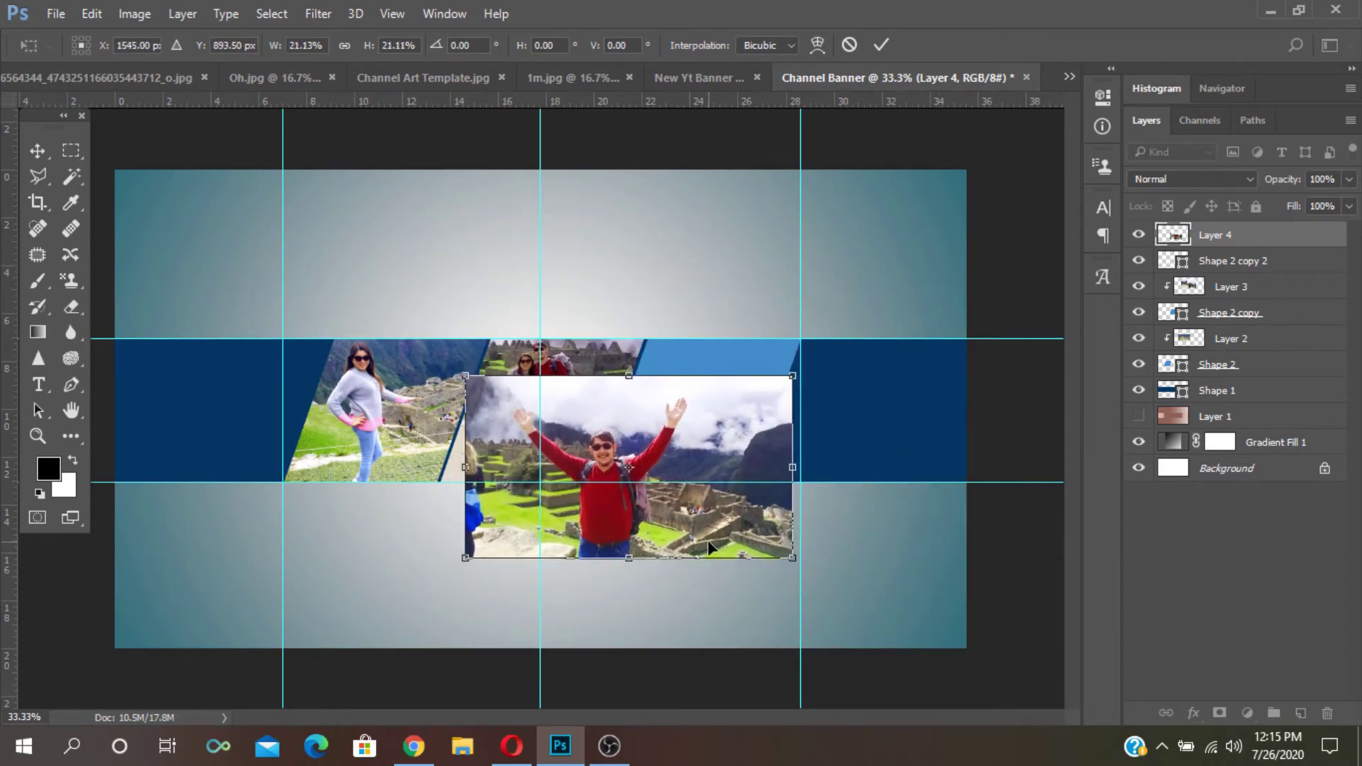
{"action": "left_click_drag", "start_coordinate": [707, 541], "coordinate": [792, 491]}
{"action": "key", "text": "Return"}
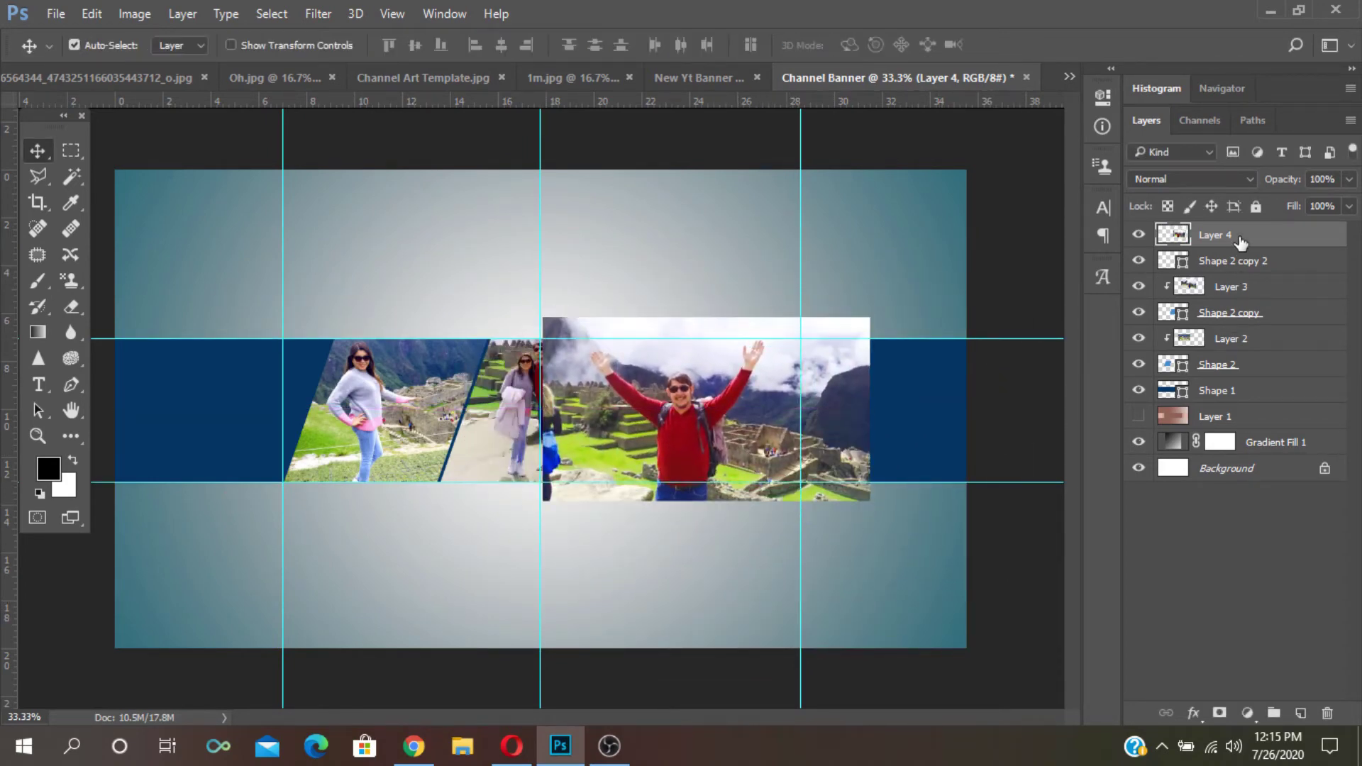
- Clip the man-in-red photo into the third panel and slide it to frame him
{"action": "right_click", "coordinate": [1241, 234]}
{"action": "left_click", "coordinate": [889, 461]}
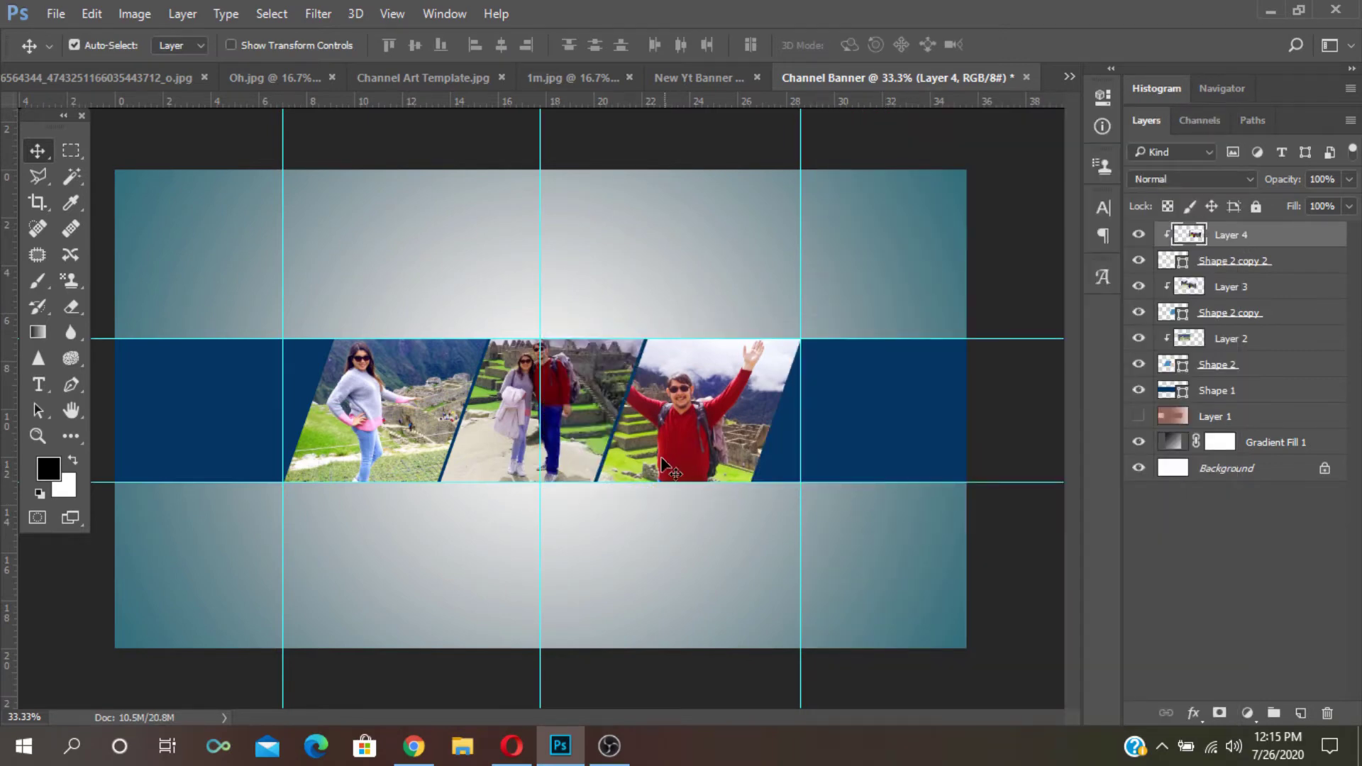
{"action": "left_click_drag", "start_coordinate": [660, 458], "coordinate": [692, 454]}
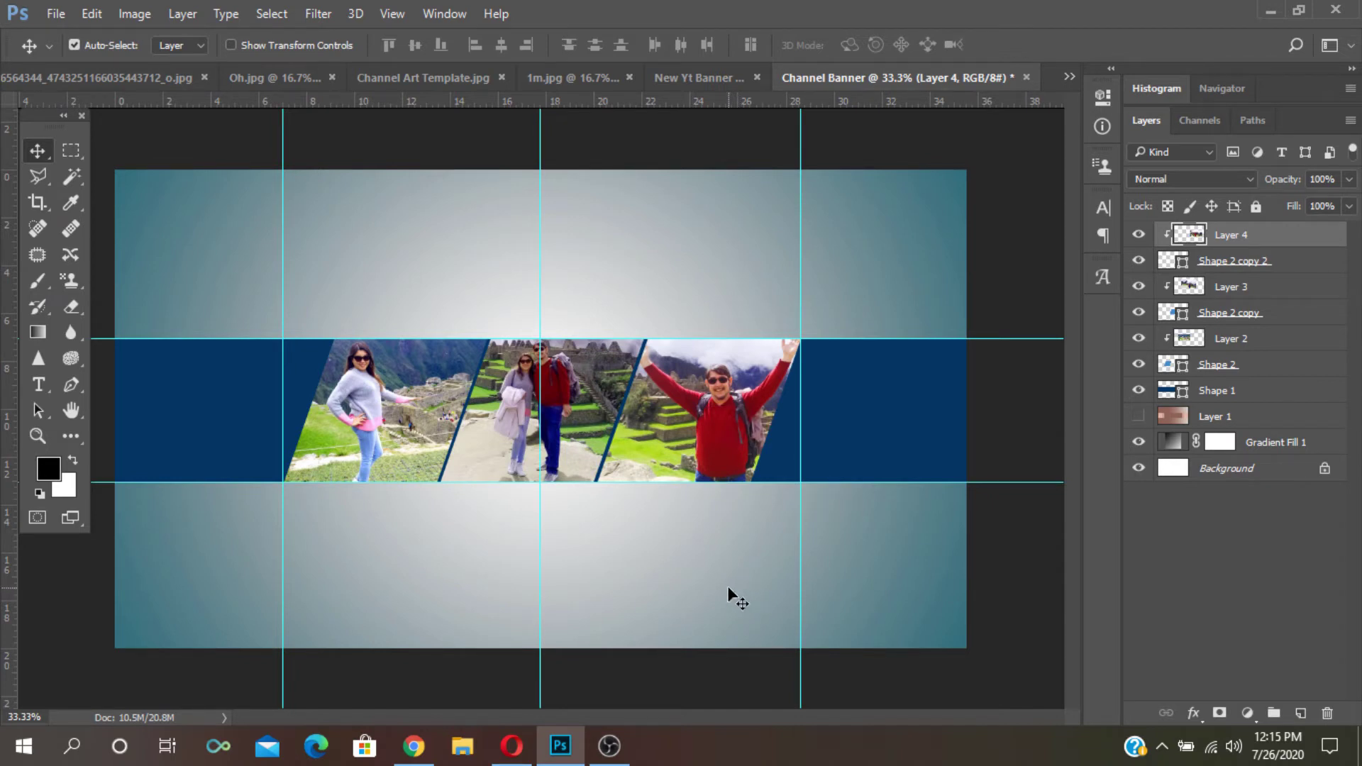
- Duplicate the layers from Layer 4 to Shape 2 and merge the copies into Layer 4 copy
{"action": "left_click", "coordinate": [1257, 365], "text": "shift"}
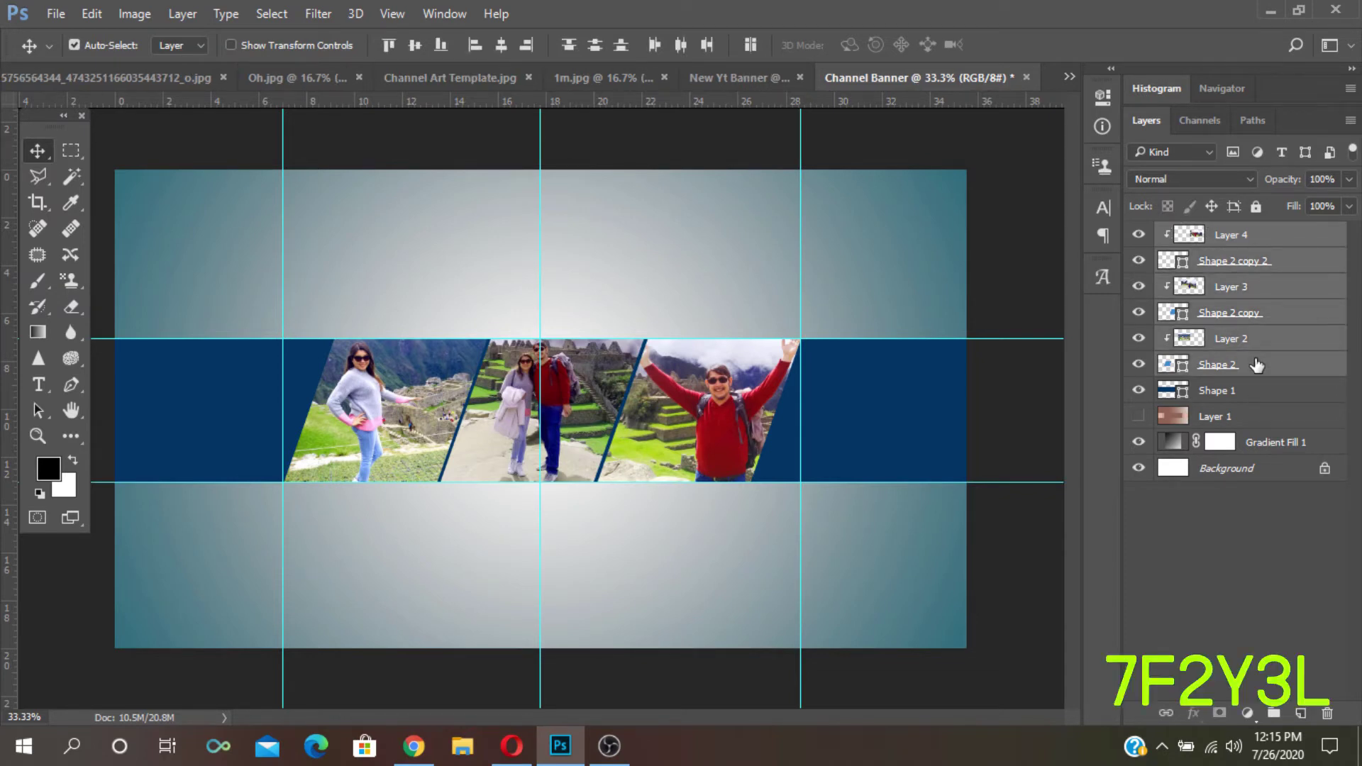
{"action": "right_click", "coordinate": [1284, 242]}
{"action": "left_click", "coordinate": [910, 174]}
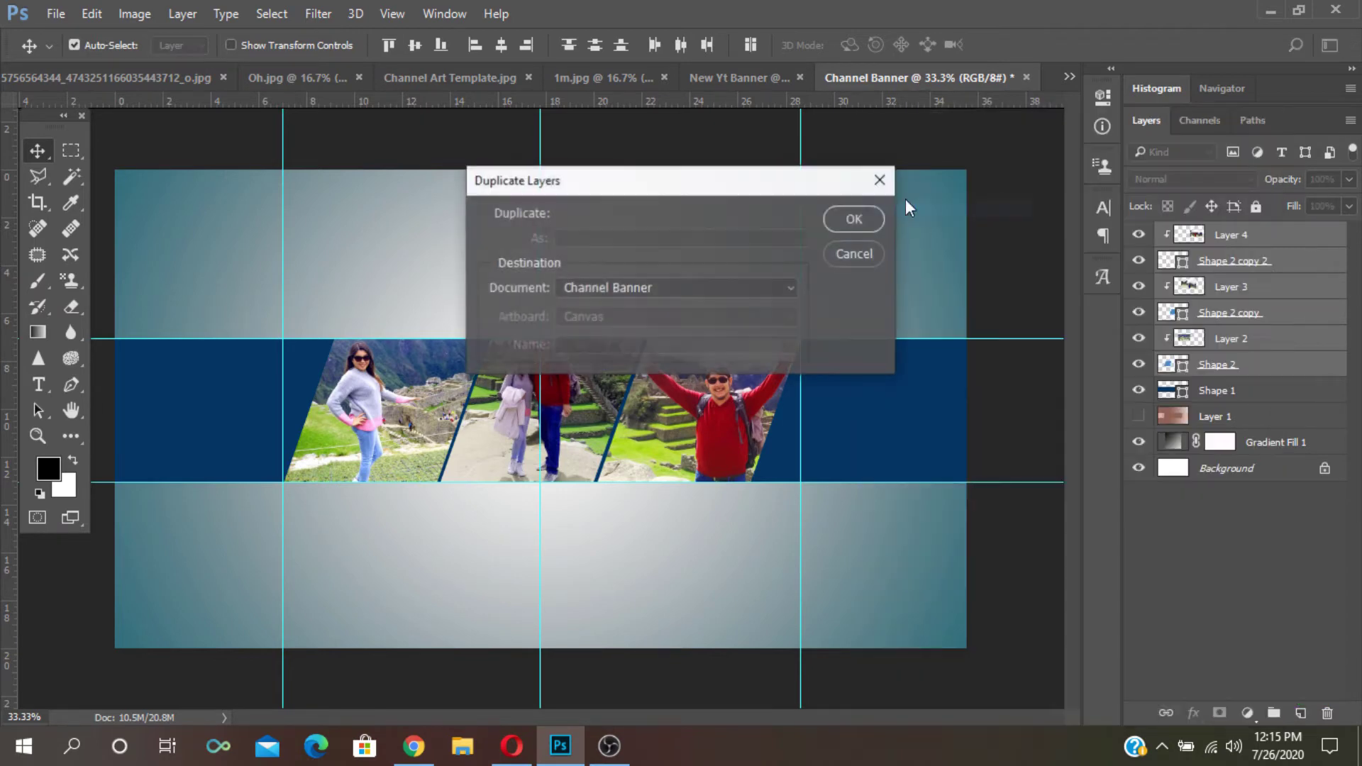
{"action": "left_click", "coordinate": [855, 214]}
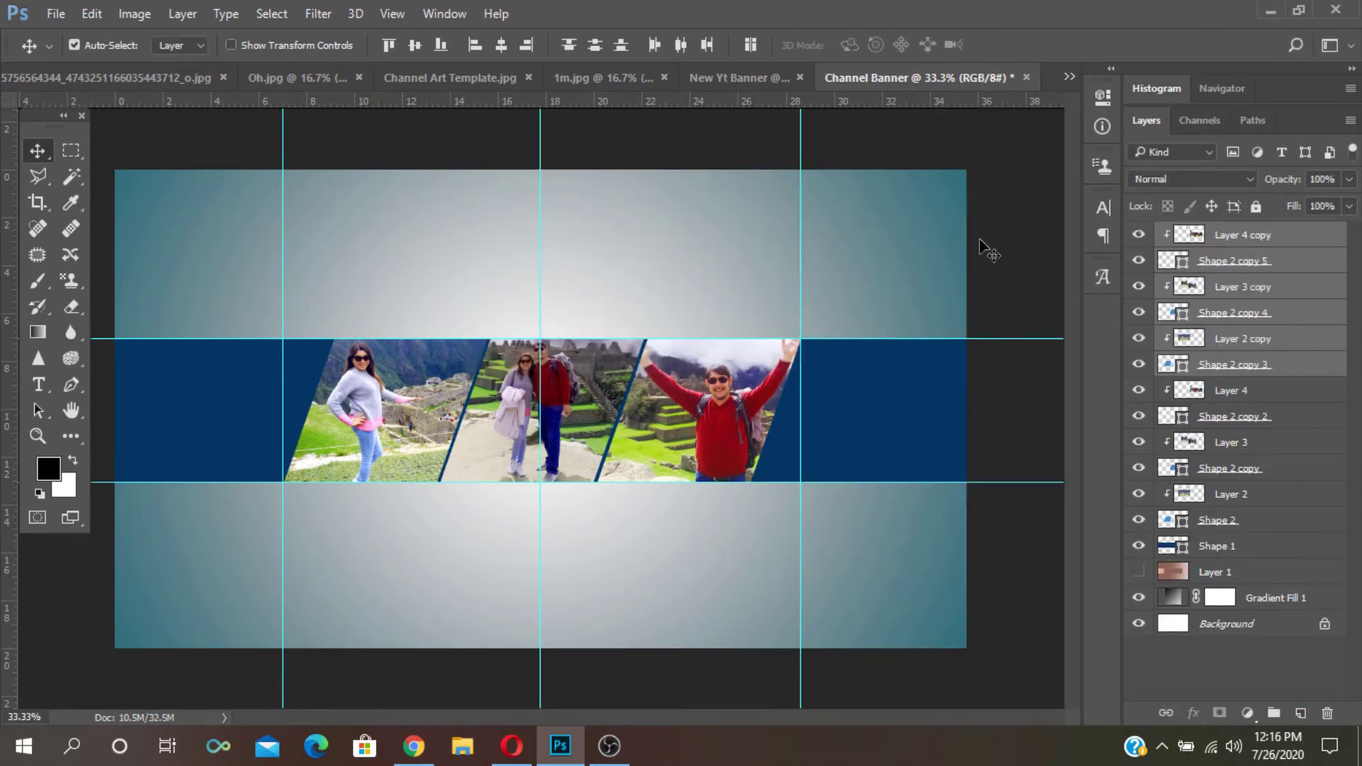
{"action": "key", "text": "ctrl+e"}
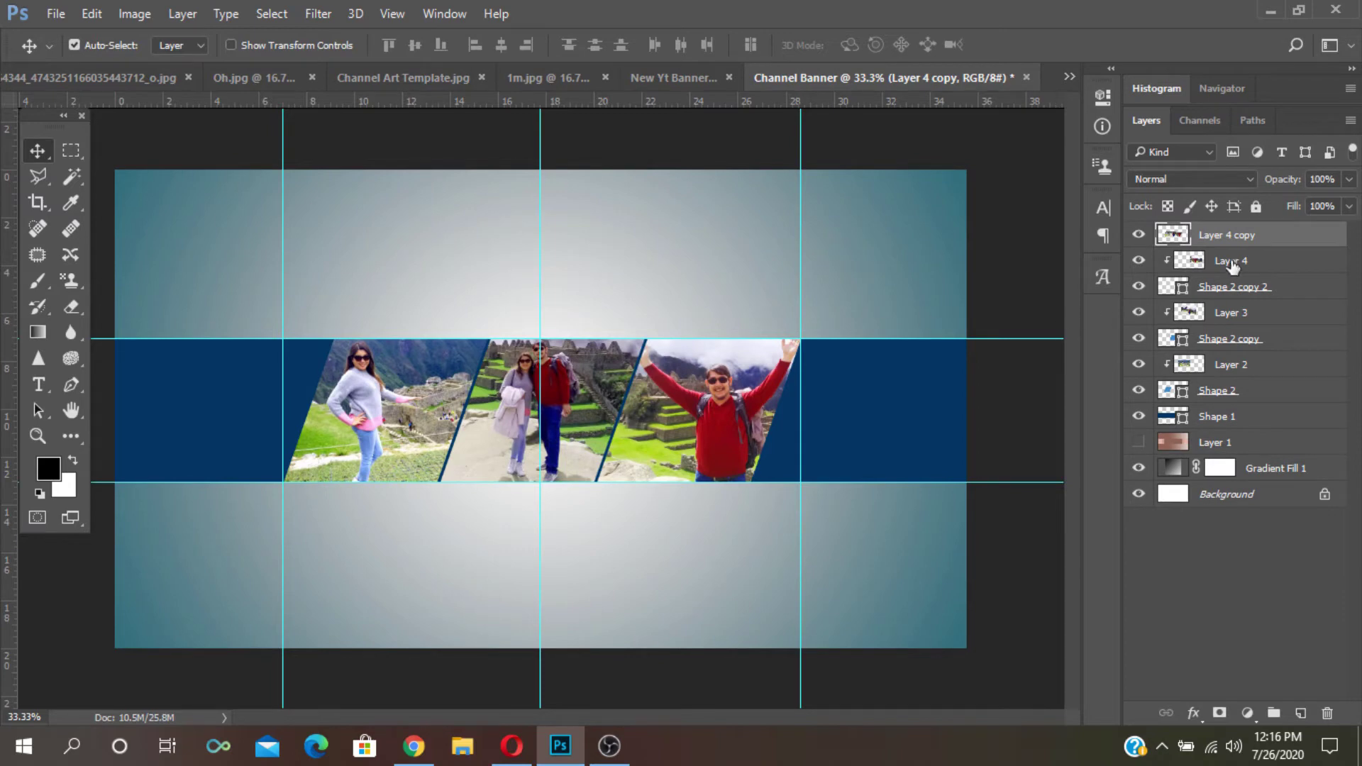
- Move the merged photo strip to the upper-left of the banner
{"action": "left_click_drag", "start_coordinate": [703, 427], "coordinate": [575, 291]}
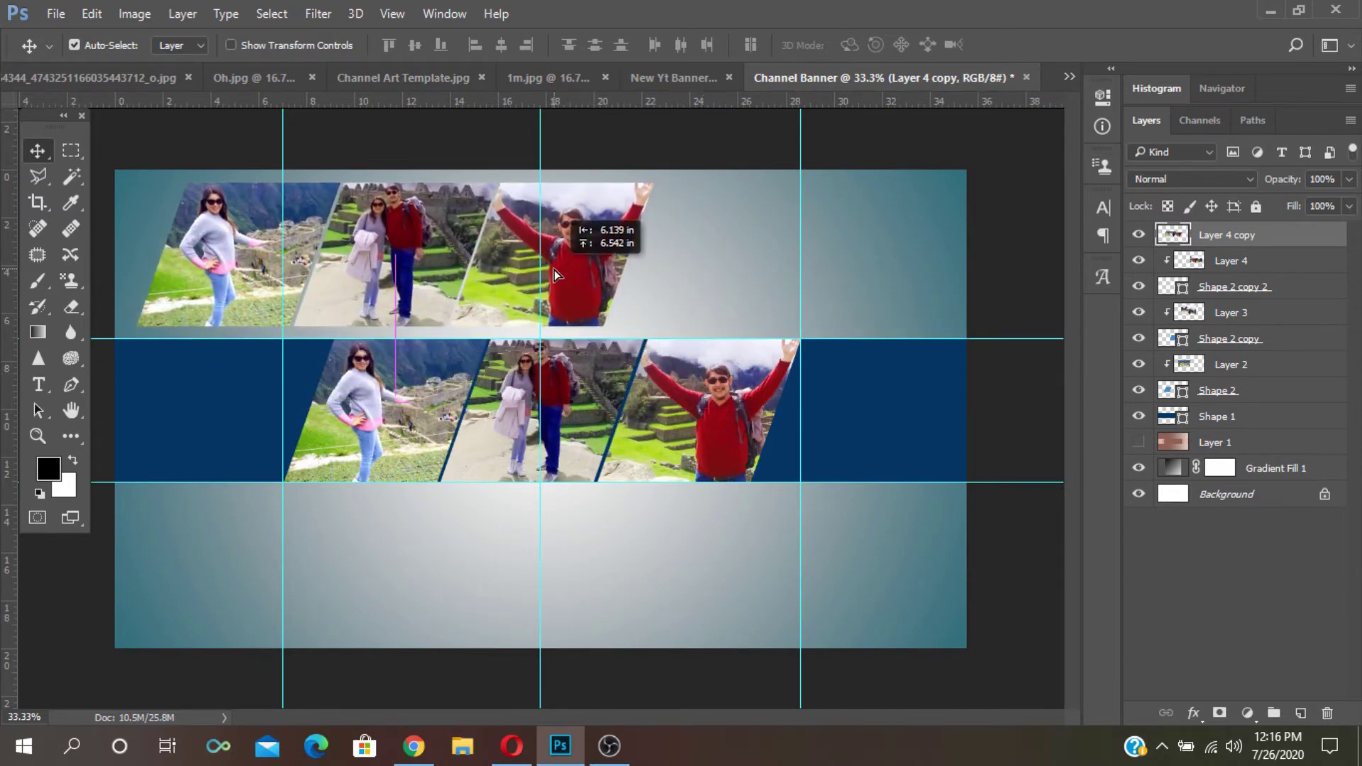
{"action": "right_click", "coordinate": [1235, 245]}
{"action": "left_click", "coordinate": [1281, 590]}
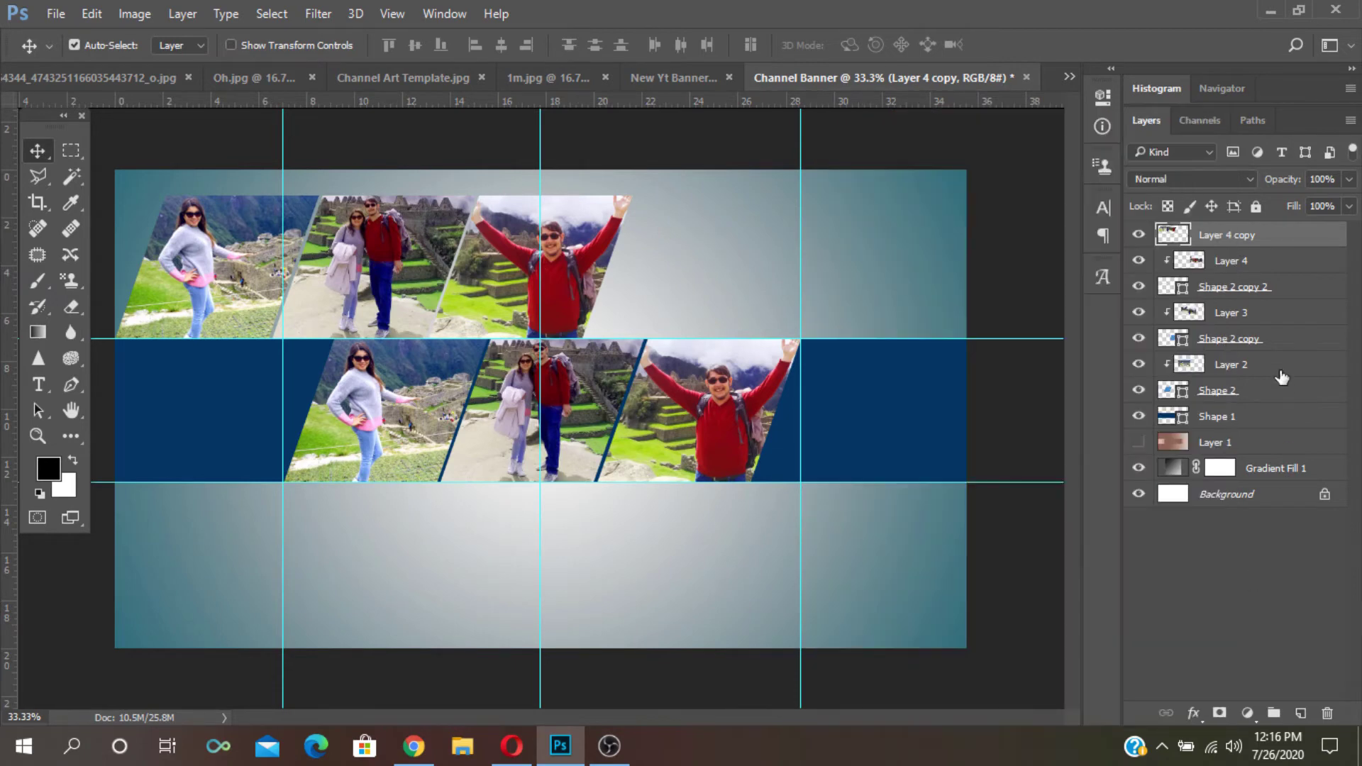
- Duplicate the strip as Layer 4 copy 2 and place it directly right of the first
{"action": "right_click", "coordinate": [1260, 239]}
{"action": "left_click", "coordinate": [901, 207]}
{"action": "left_click", "coordinate": [862, 220]}
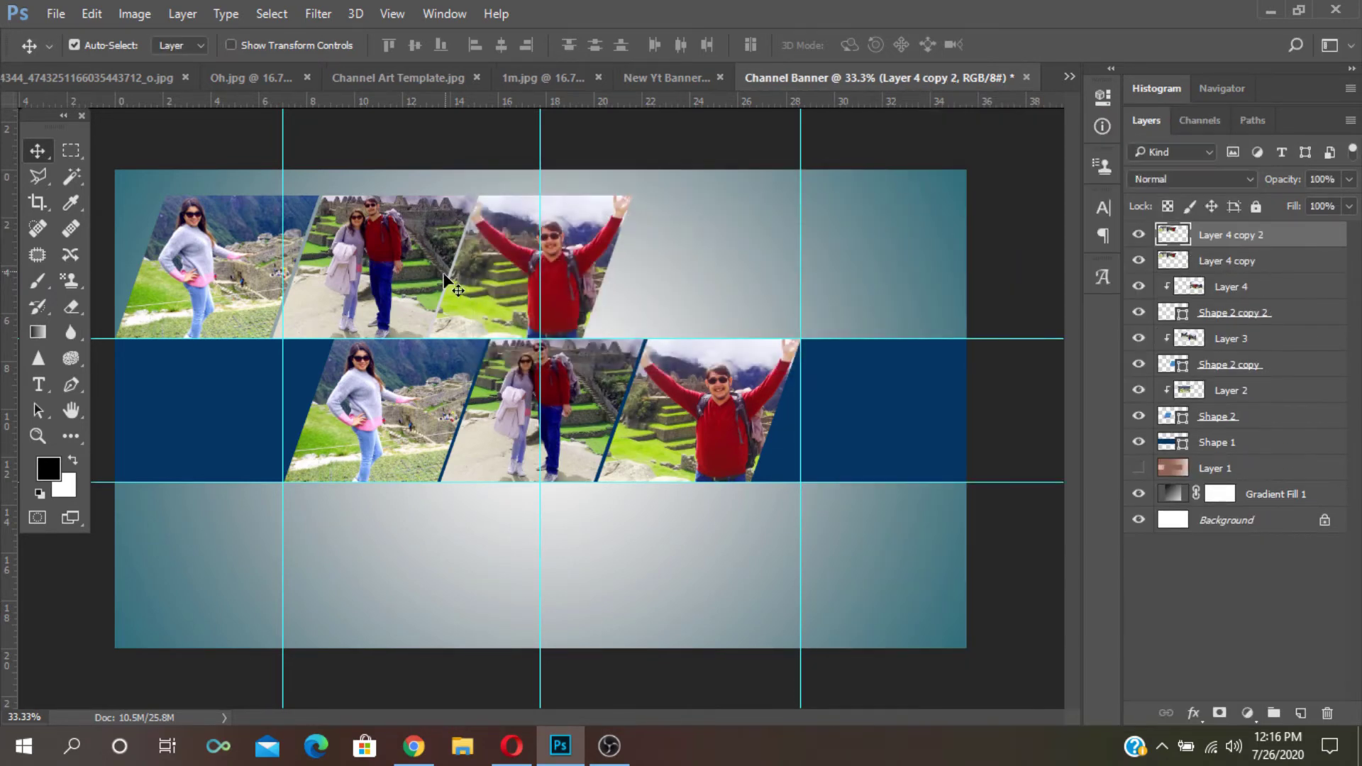
{"action": "mouse_move", "coordinate": [433, 288]}
{"action": "left_mouse_down"}
{"action": "mouse_move", "coordinate": [917, 288]}
{"action": "mouse_move", "coordinate": [903, 290]}
{"action": "left_mouse_up"}
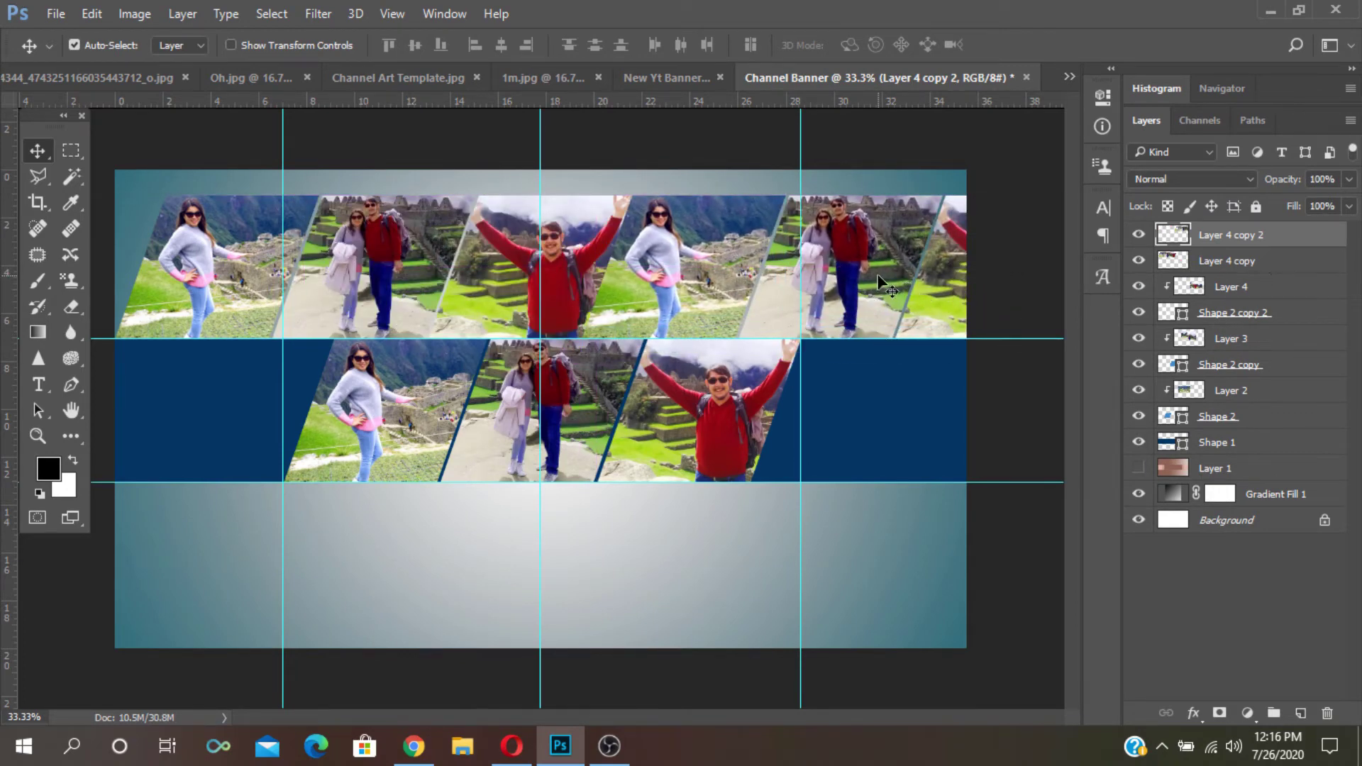
{"action": "mouse_move", "coordinate": [879, 277]}
{"action": "left_mouse_down"}
{"action": "mouse_move", "coordinate": [896, 277]}
{"action": "mouse_move", "coordinate": [885, 282]}
{"action": "left_mouse_up"}
{"action": "key", "text": "shift+Left"}
{"action": "key", "text": "shift+Left"}
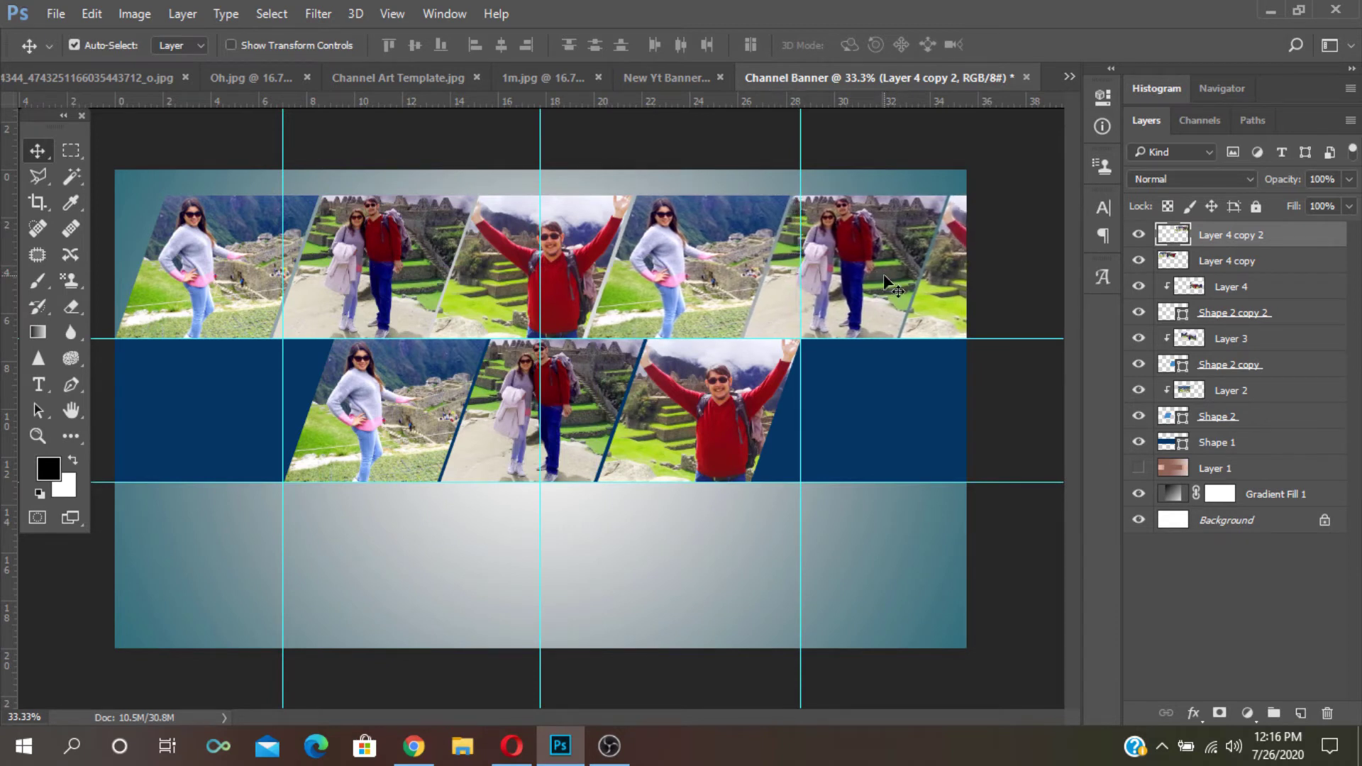
{"action": "key", "text": "shift+Left"}
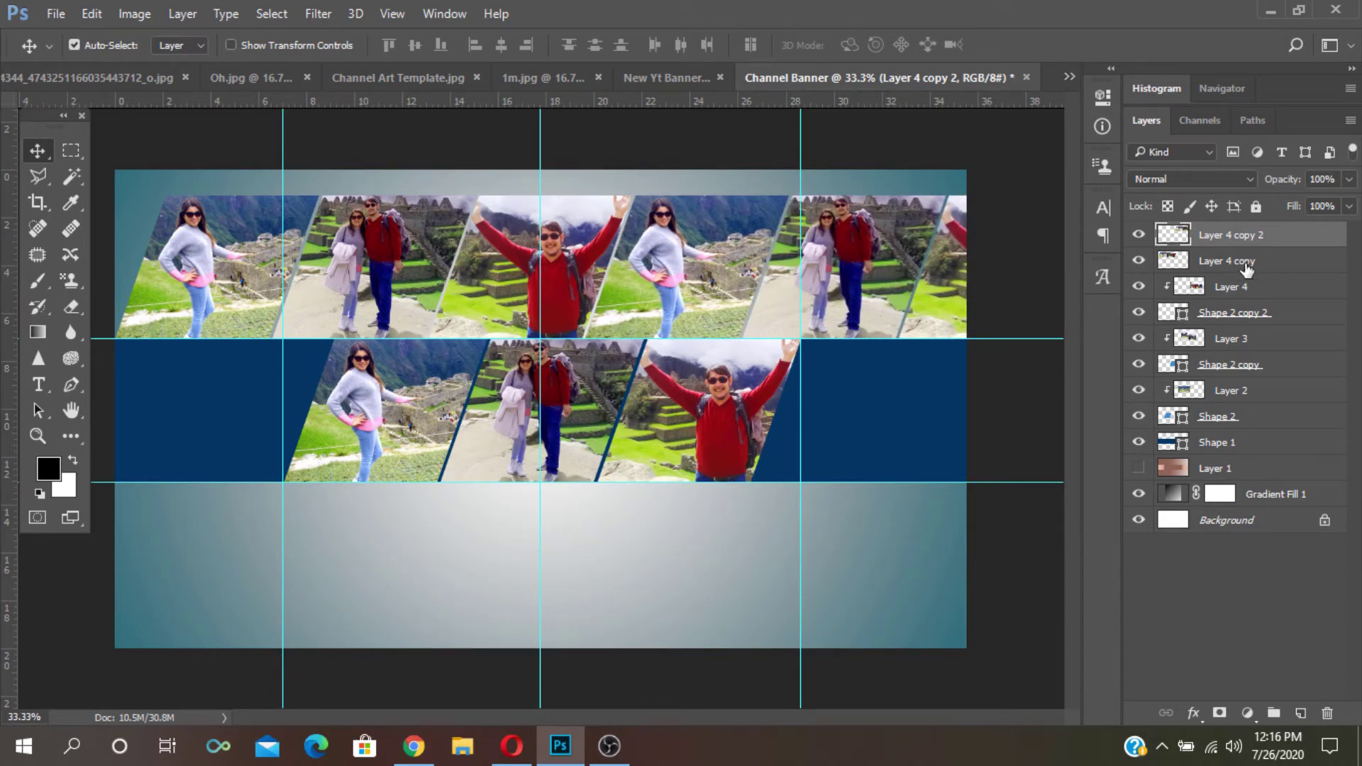
{"action": "left_click", "coordinate": [1247, 264], "text": "shift"}
- Merge the two top strips into one layer and stretch it across the banner's full width
{"action": "key", "text": "ctrl+t"}
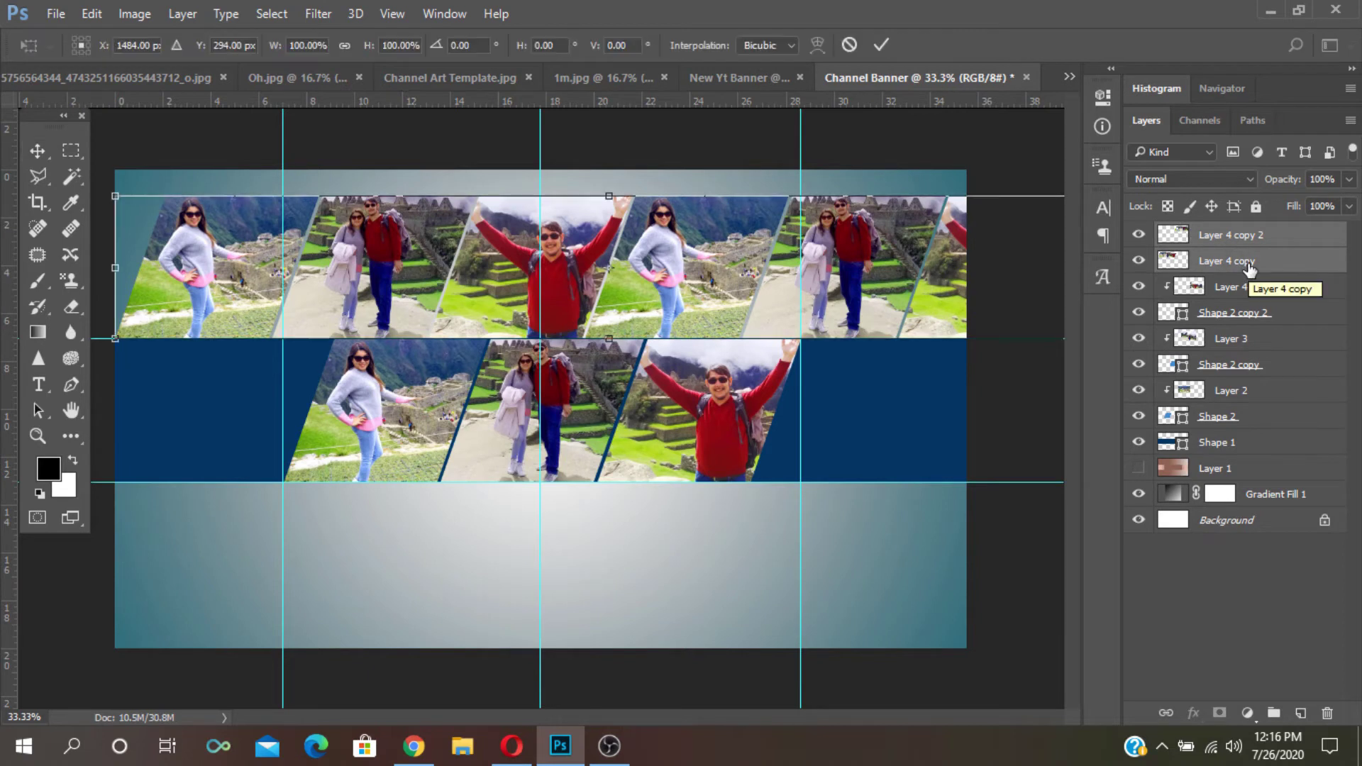
{"action": "key", "text": "Return"}
{"action": "key", "text": "ctrl+e"}
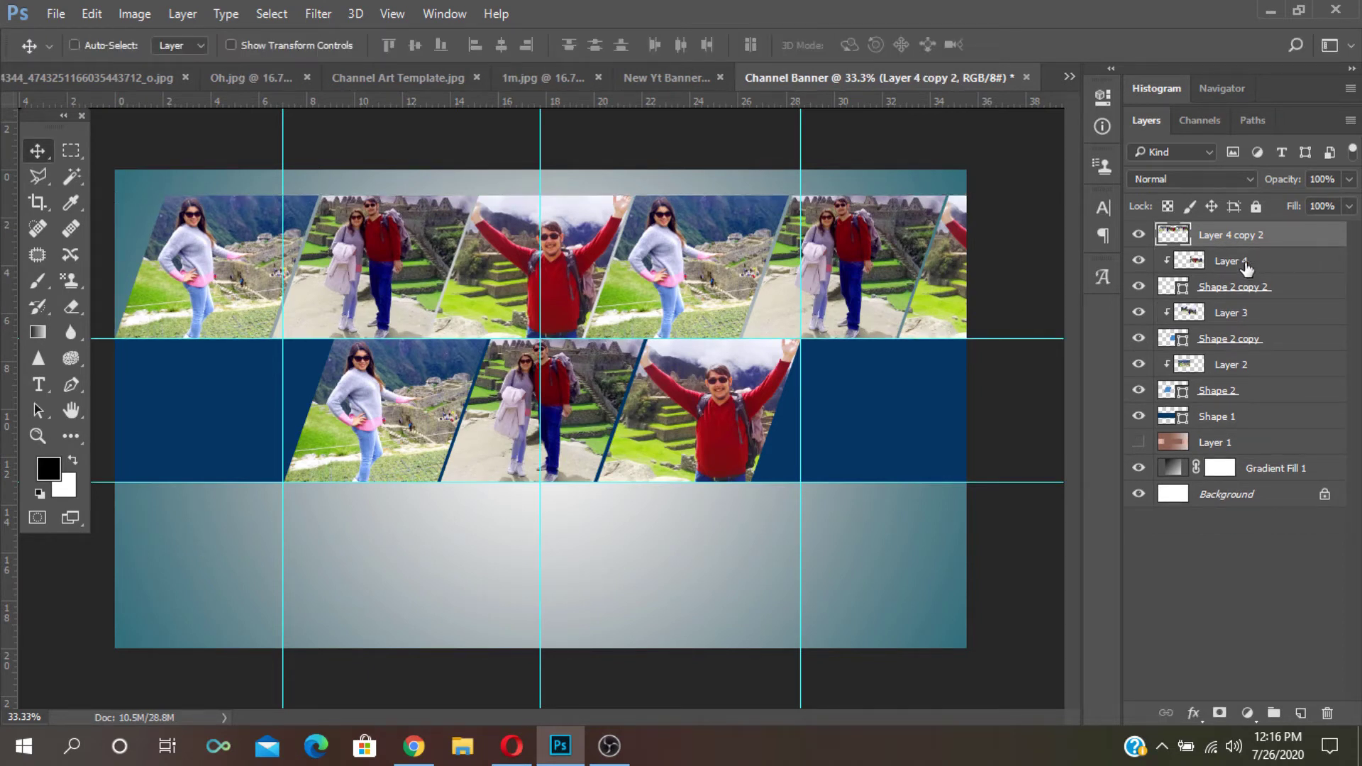
{"action": "key", "text": "ctrl+t"}
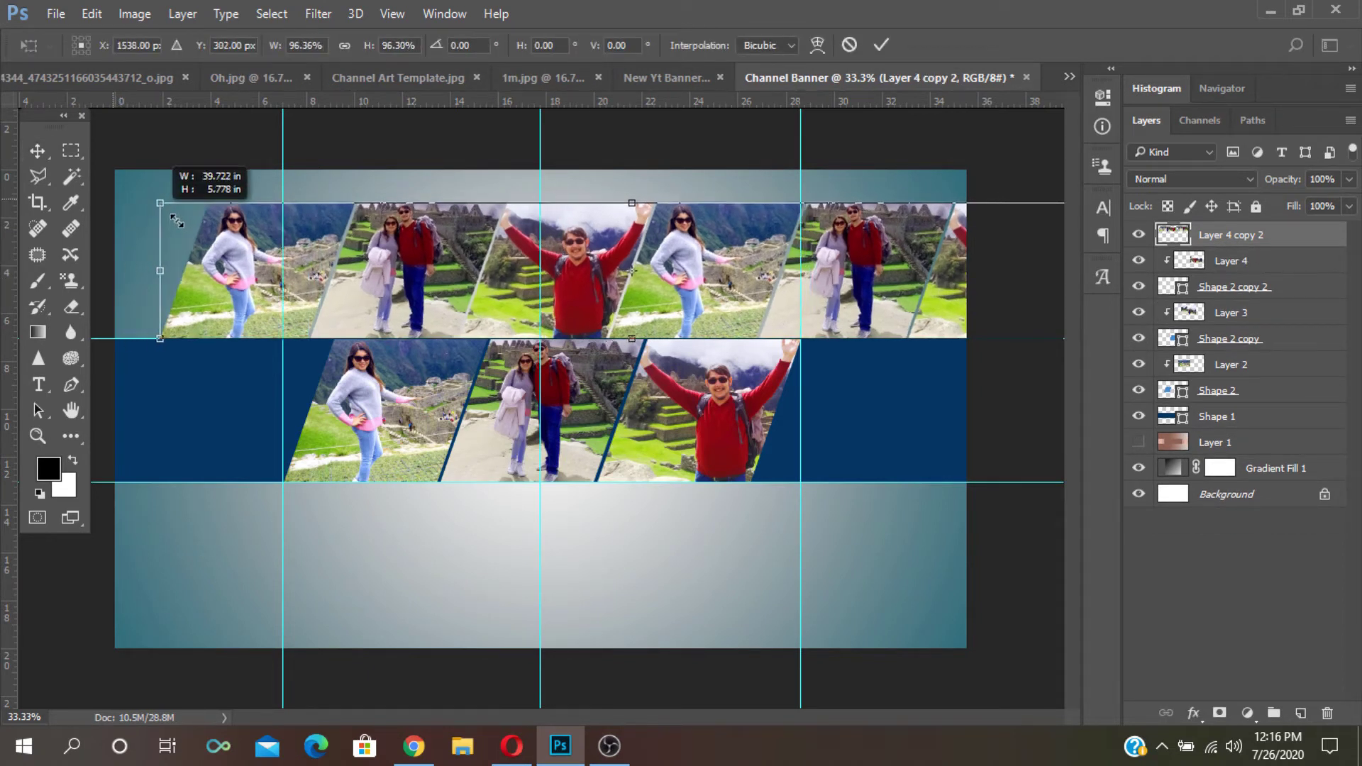
{"action": "left_click_drag", "start_coordinate": [112, 198], "coordinate": [351, 231]}
{"action": "left_click_drag", "start_coordinate": [673, 321], "coordinate": [494, 293]}
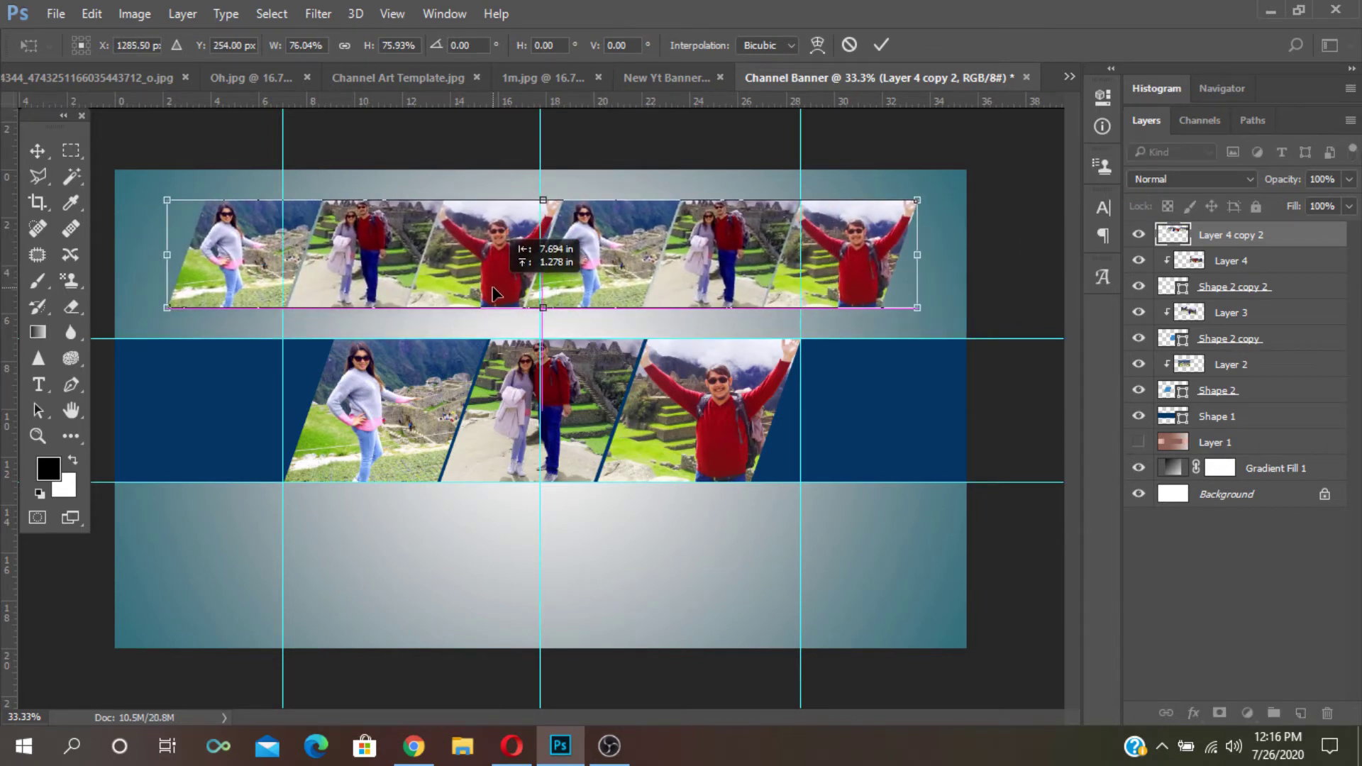
{"action": "left_click_drag", "start_coordinate": [165, 307], "coordinate": [119, 336]}
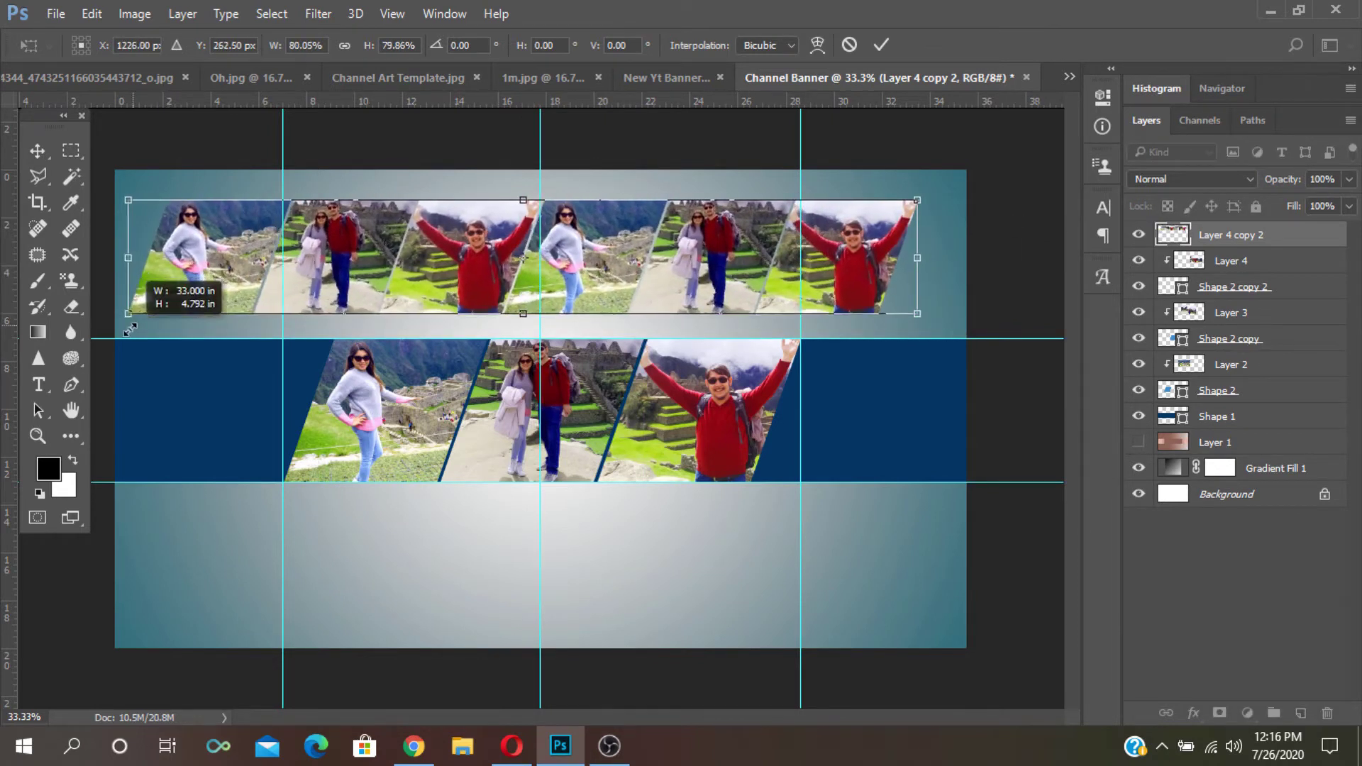
{"action": "left_click_drag", "start_coordinate": [920, 318], "coordinate": [964, 323]}
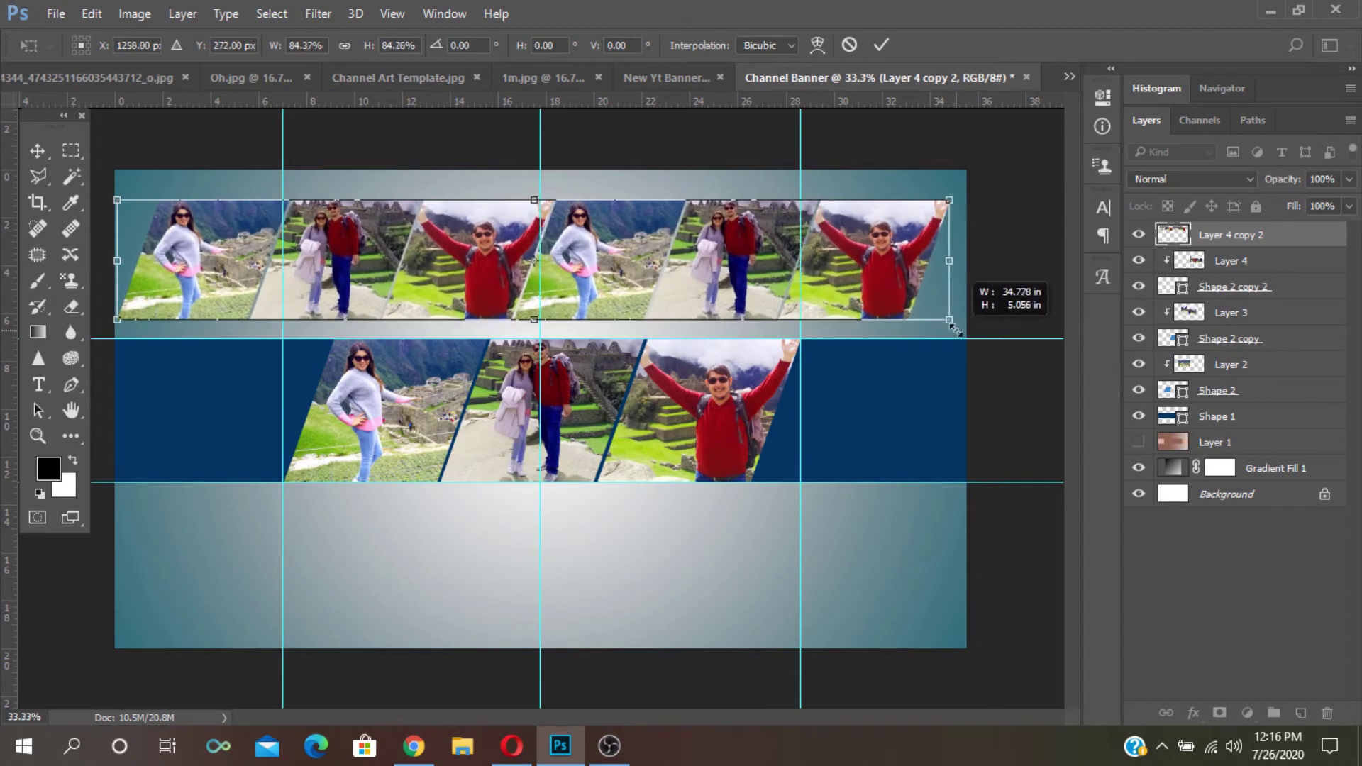
{"action": "key", "text": "Return"}
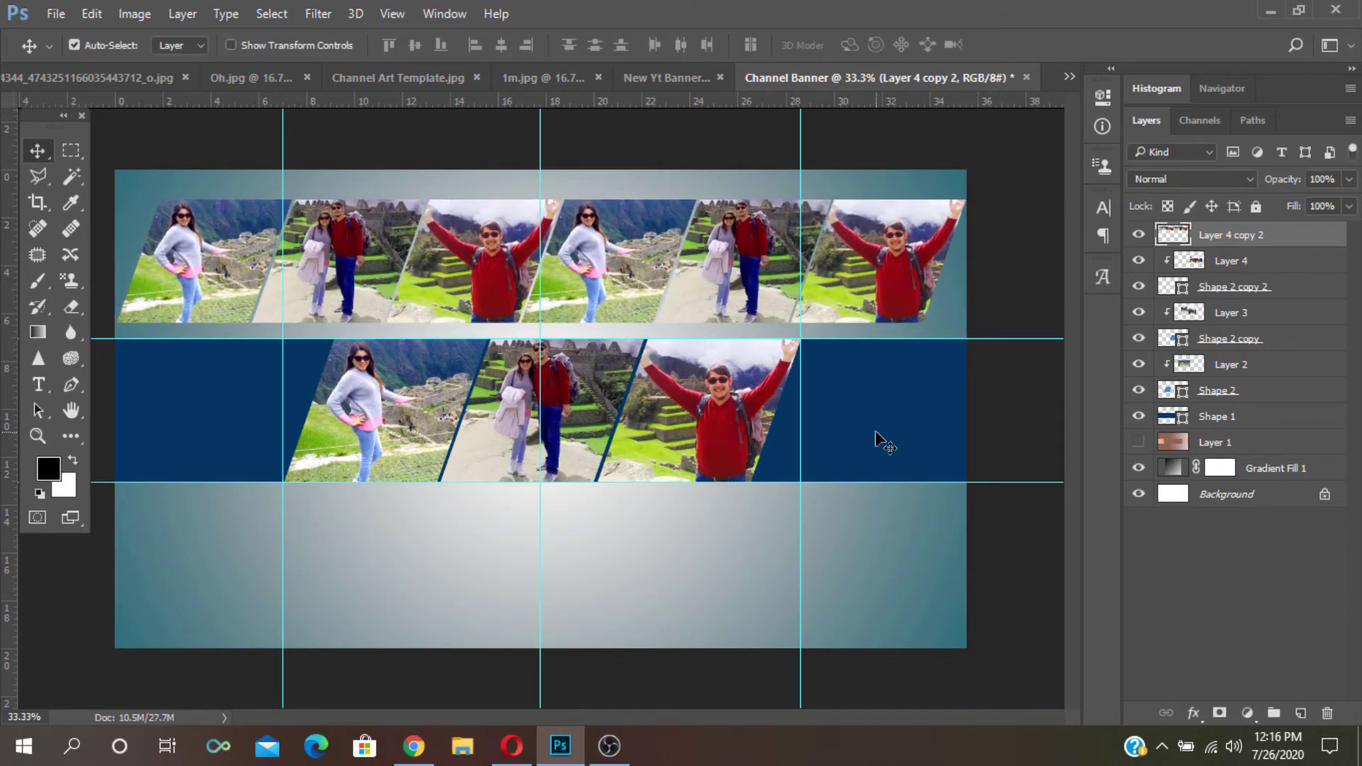
- Enlarge the merged top strip slightly taller toward the bottom-left
{"action": "key", "text": "ctrl+t"}
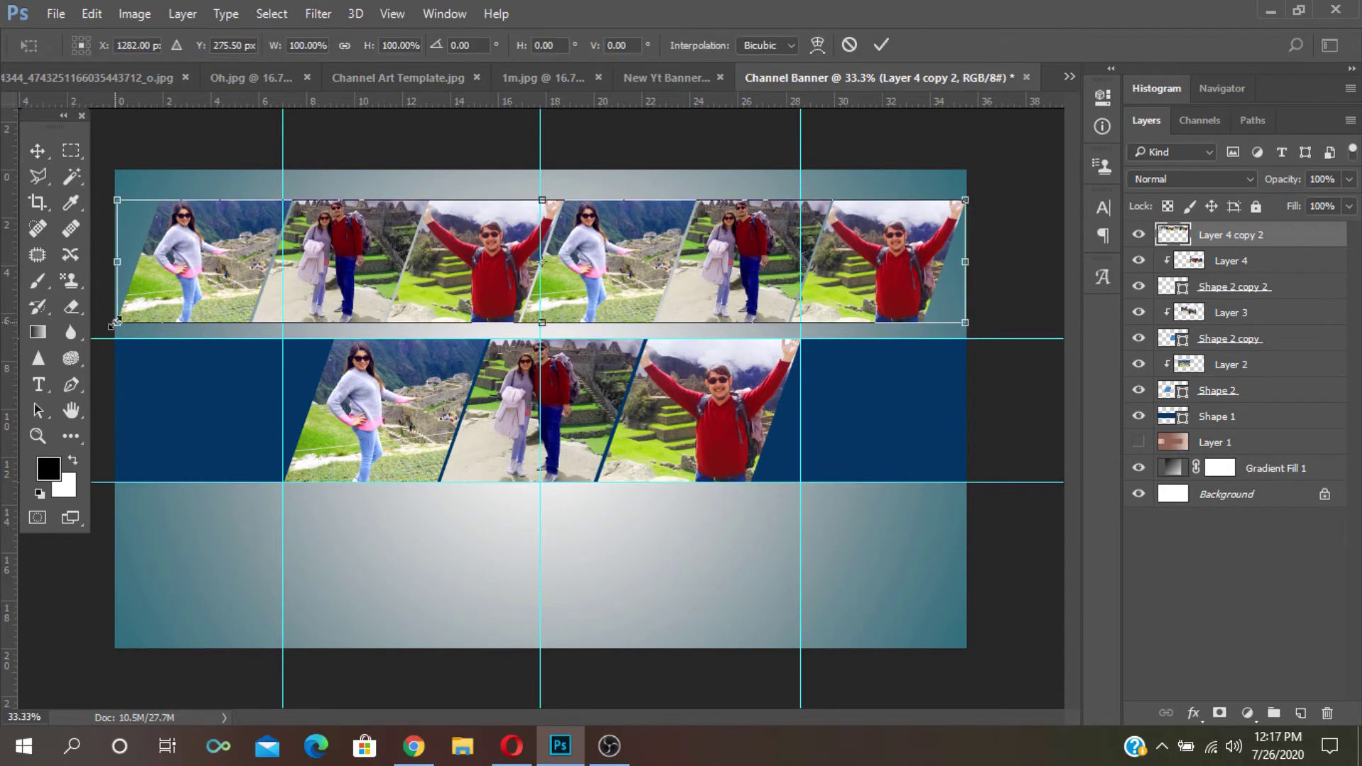
{"action": "left_click_drag", "start_coordinate": [112, 328], "coordinate": [112, 331]}
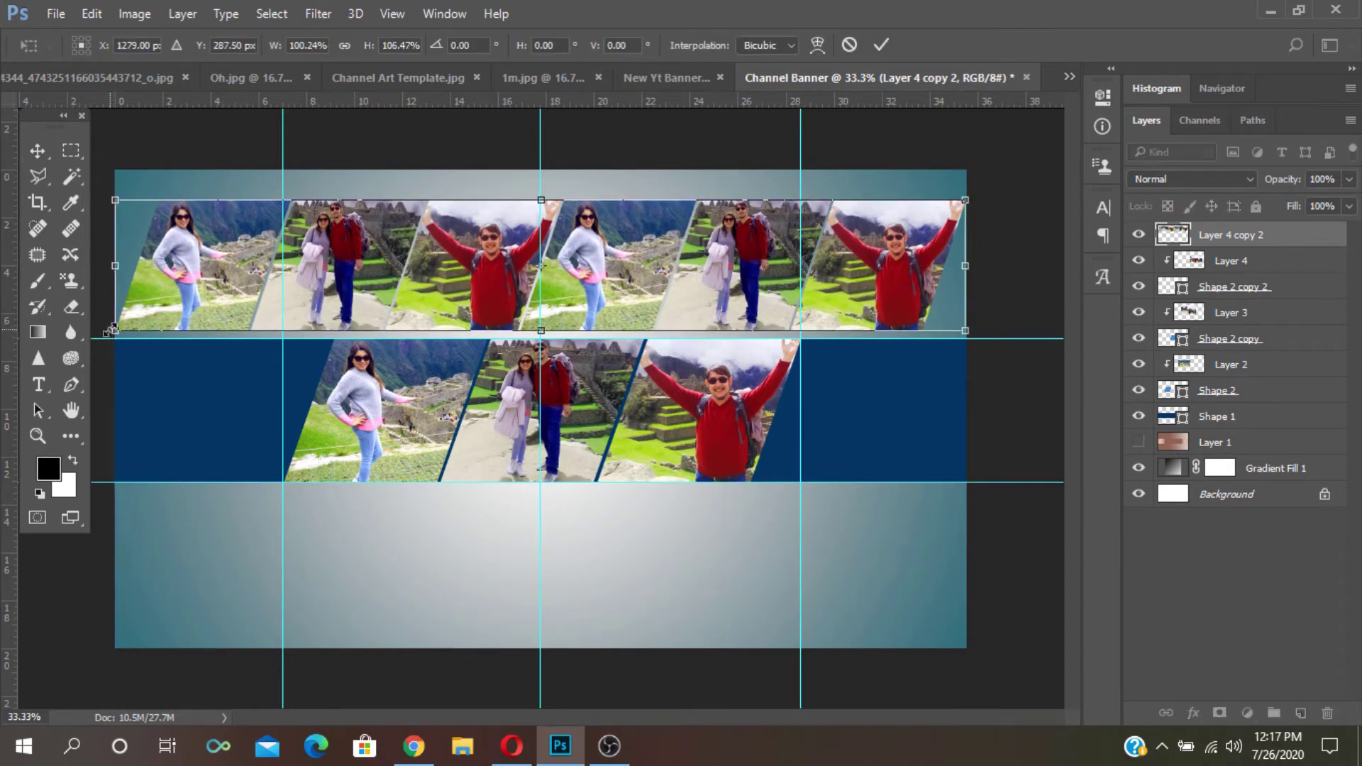
{"action": "left_click", "coordinate": [881, 44]}
{"action": "key", "text": "ctrl+t"}
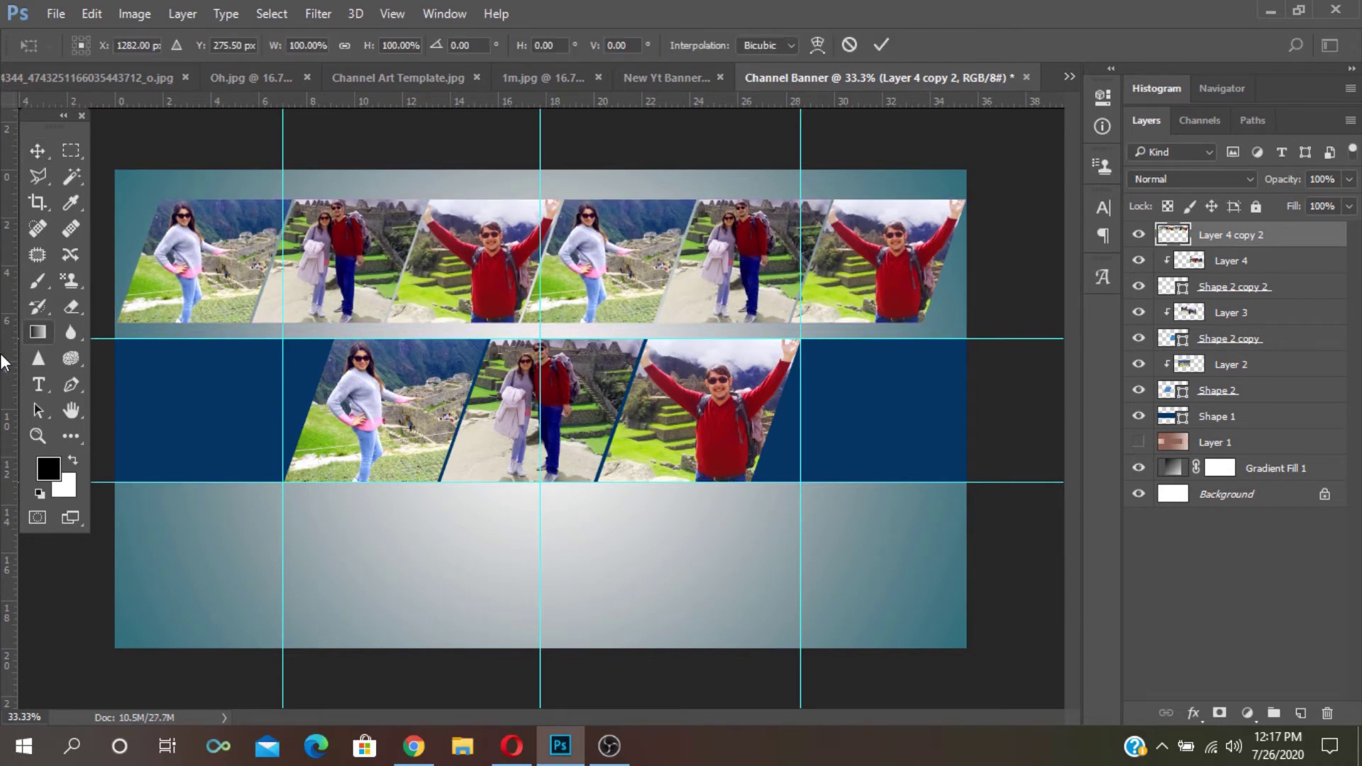
{"action": "left_click_drag", "start_coordinate": [115, 325], "coordinate": [112, 335]}
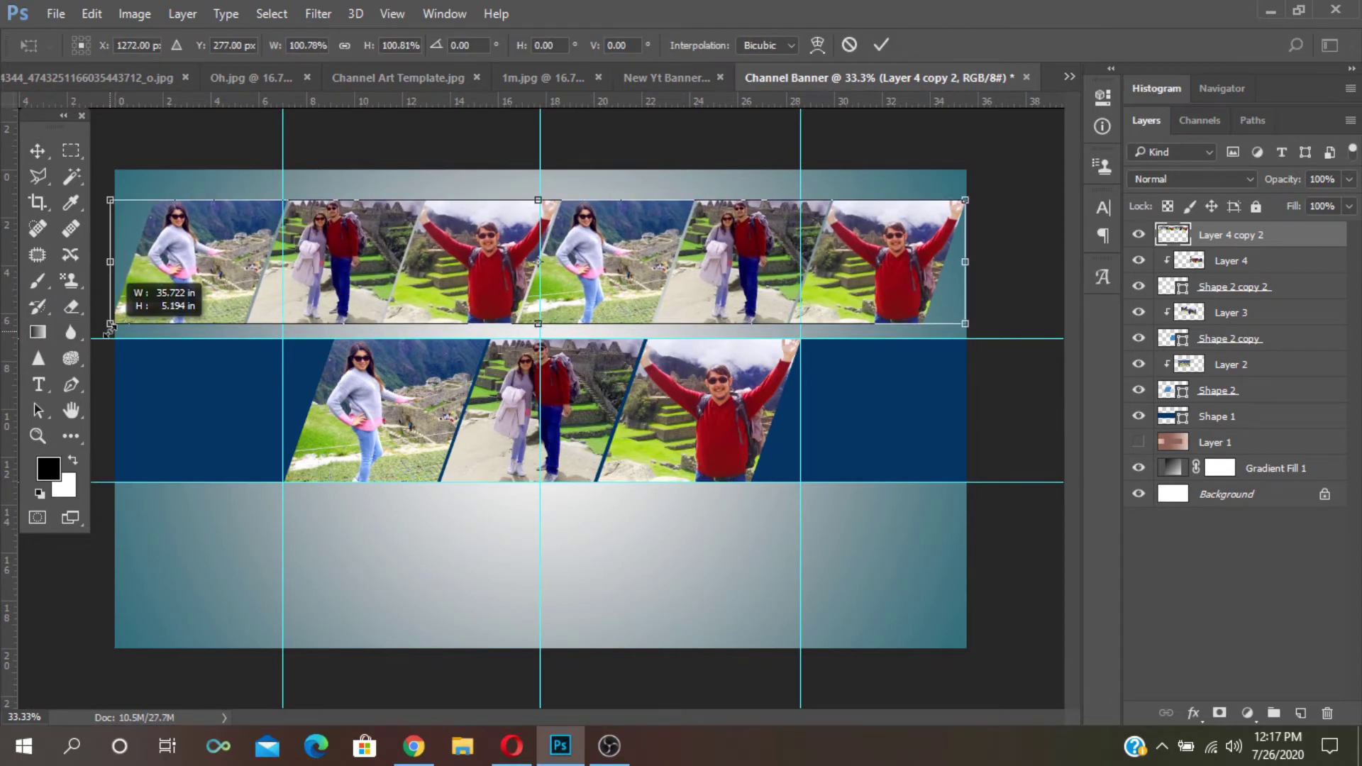
- Duplicate the top strip as Layer 4 copy 3 and move it to the bottom, nudged down and left
{"action": "key", "text": "Return"}
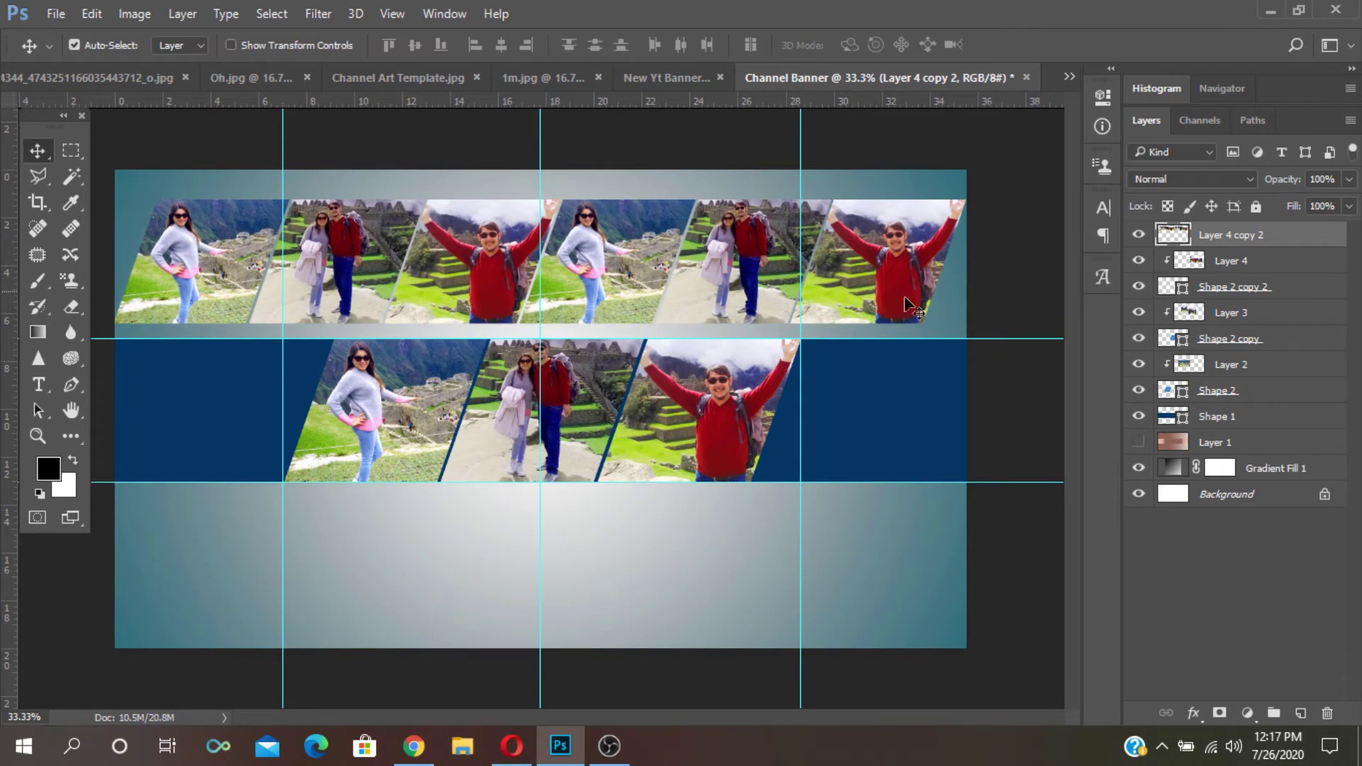
{"action": "right_click", "coordinate": [1301, 238]}
{"action": "left_click", "coordinate": [946, 207]}
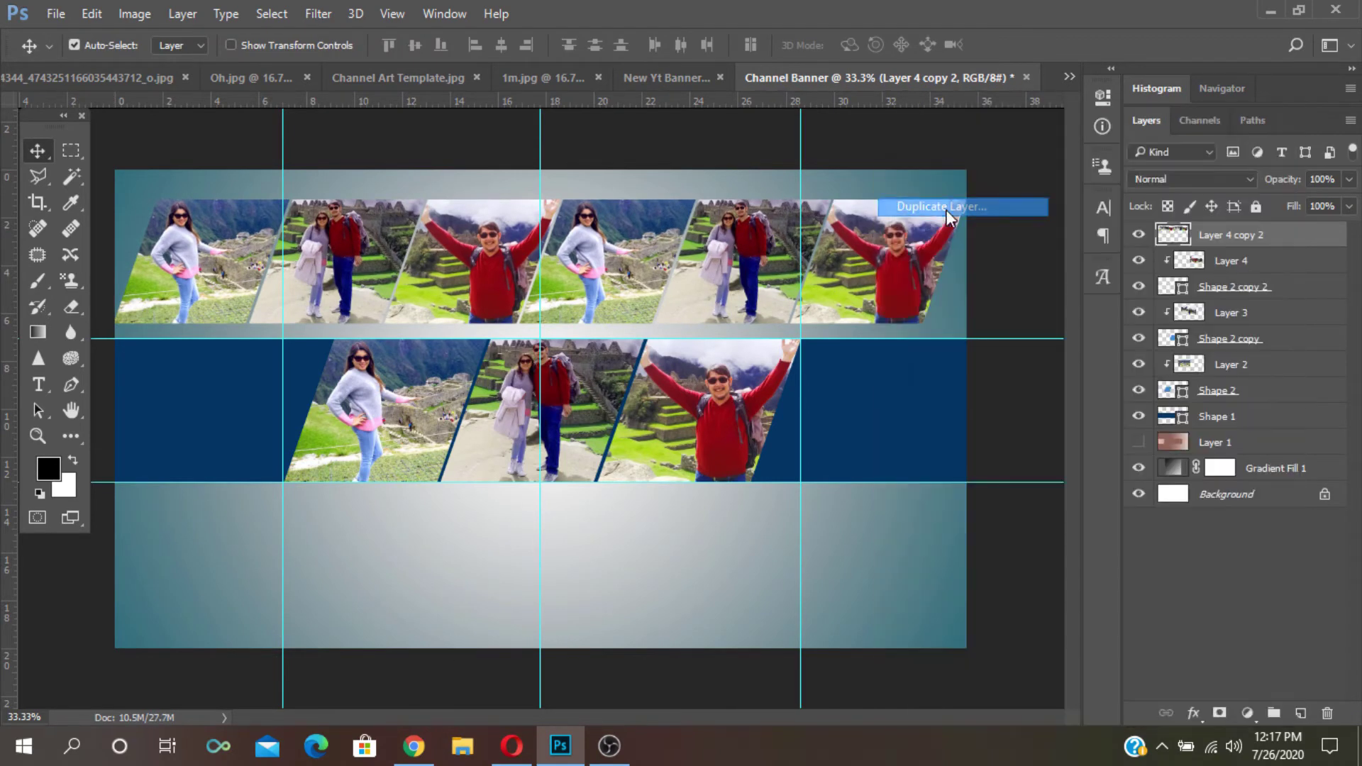
{"action": "left_click", "coordinate": [851, 217]}
{"action": "left_click_drag", "start_coordinate": [664, 319], "coordinate": [686, 583]}
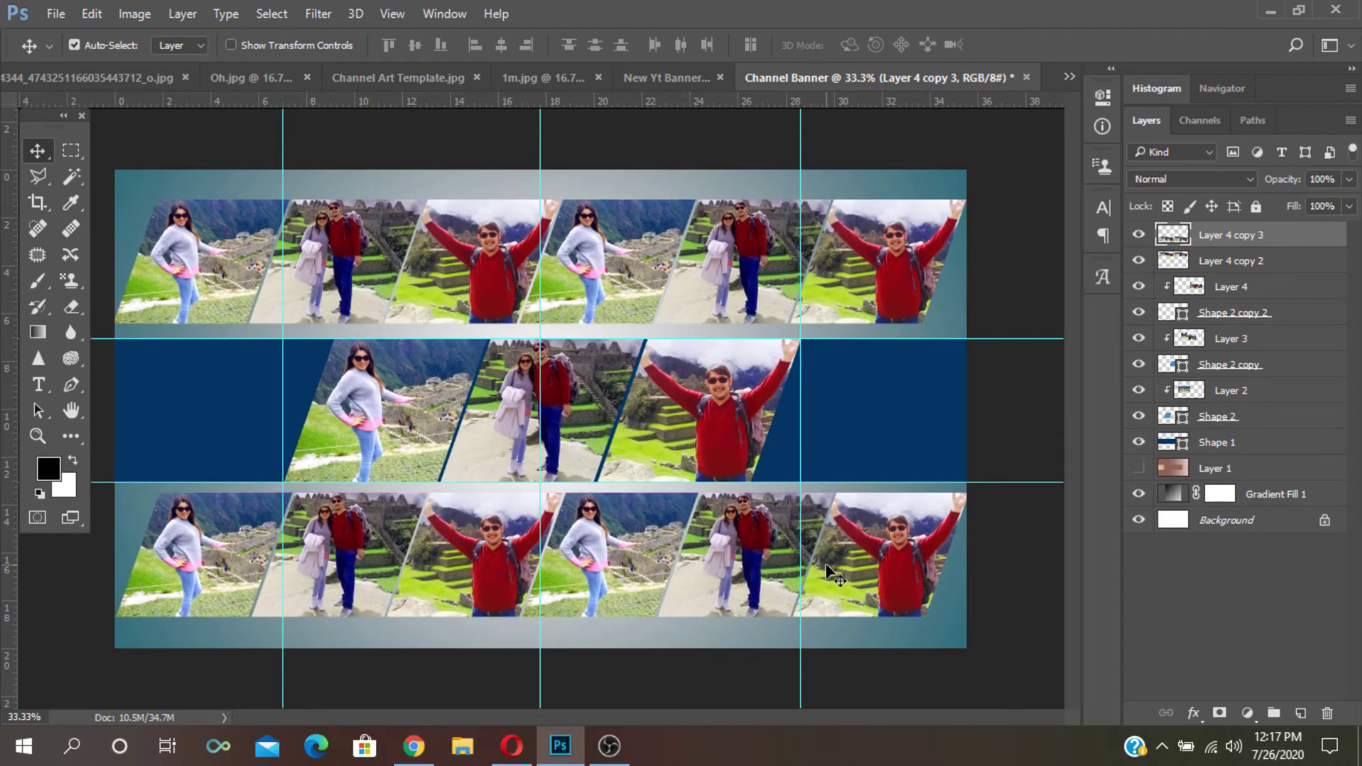
{"action": "key", "text": "shift+Down"}
{"action": "key", "text": "shift+Down"}
{"action": "key", "text": "shift+Down"}
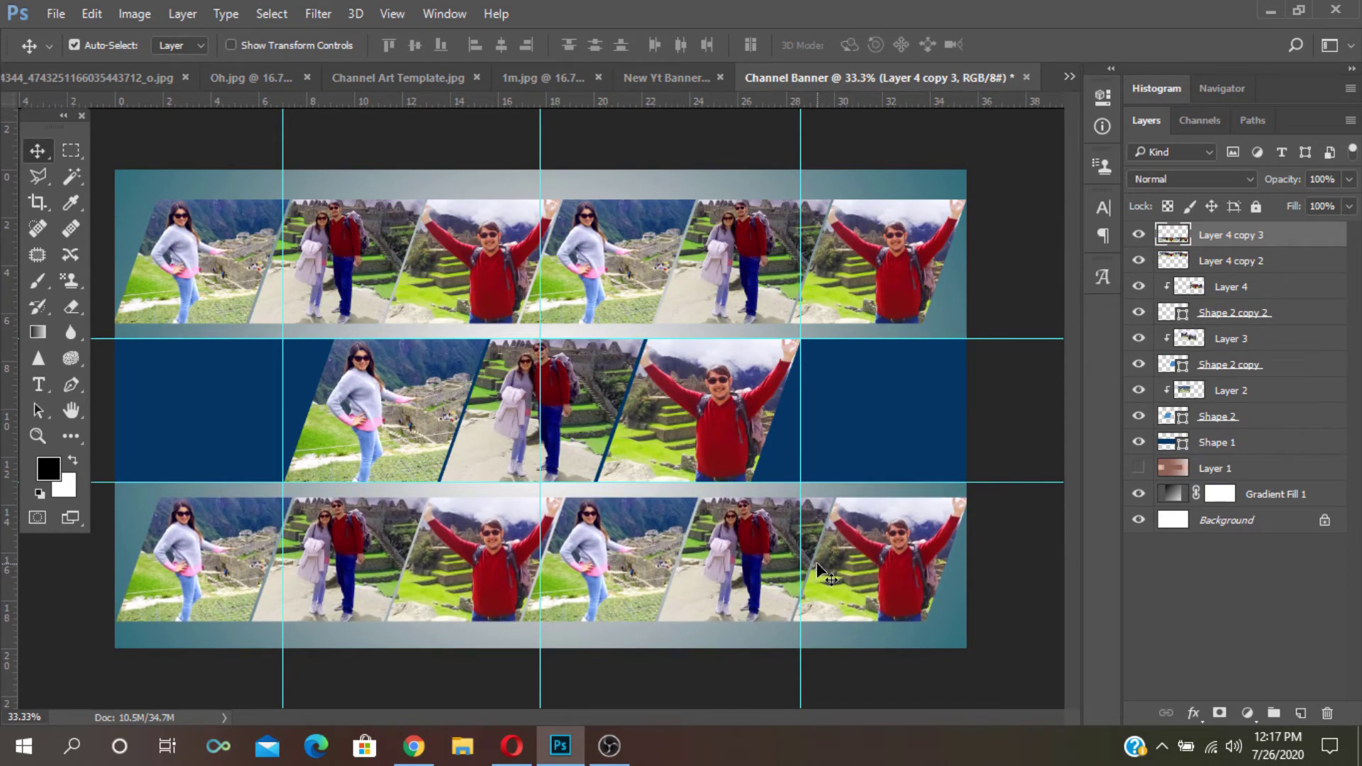
{"action": "key", "text": "shift+Left"}
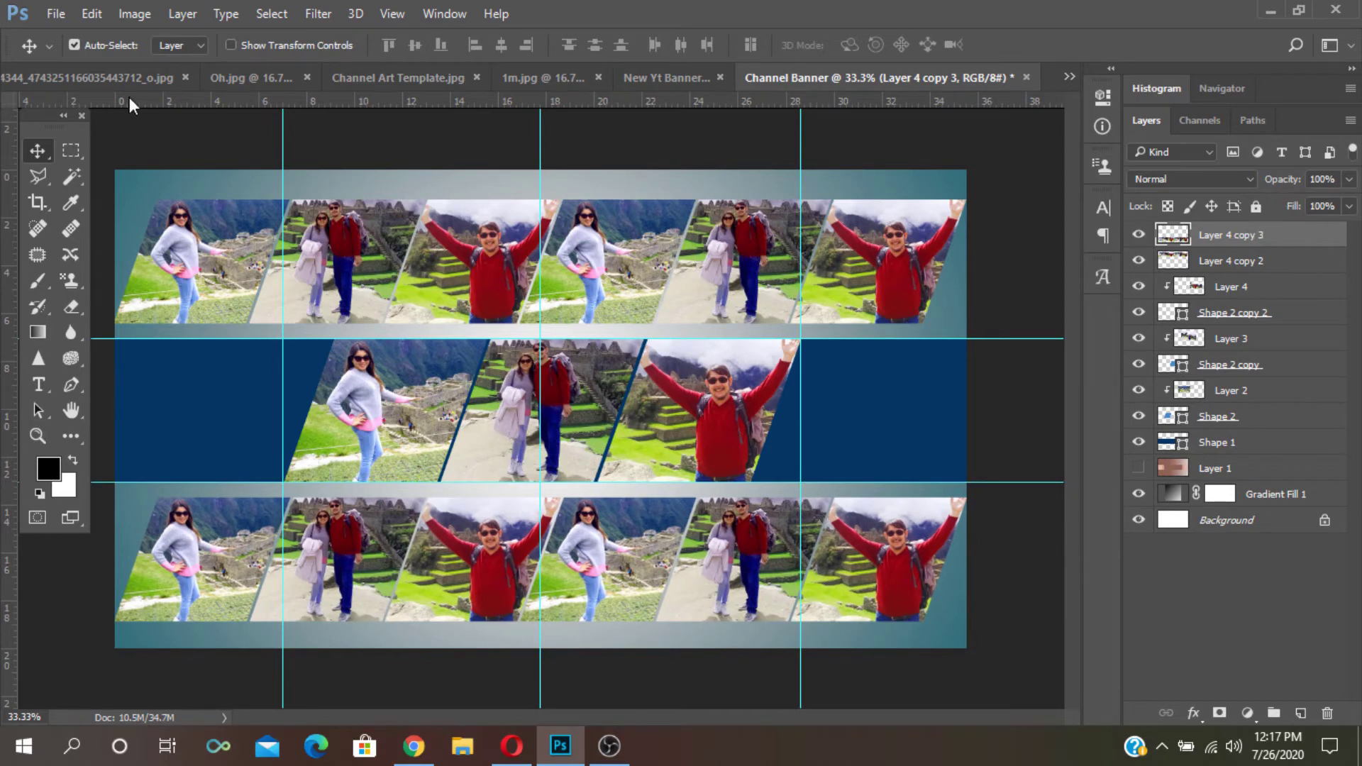
- Apply a Black & White adjustment to the bottom photo row
{"action": "left_click", "coordinate": [93, 15]}
{"action": "left_click", "coordinate": [134, 14]}
{"action": "mouse_move", "coordinate": [164, 64]}
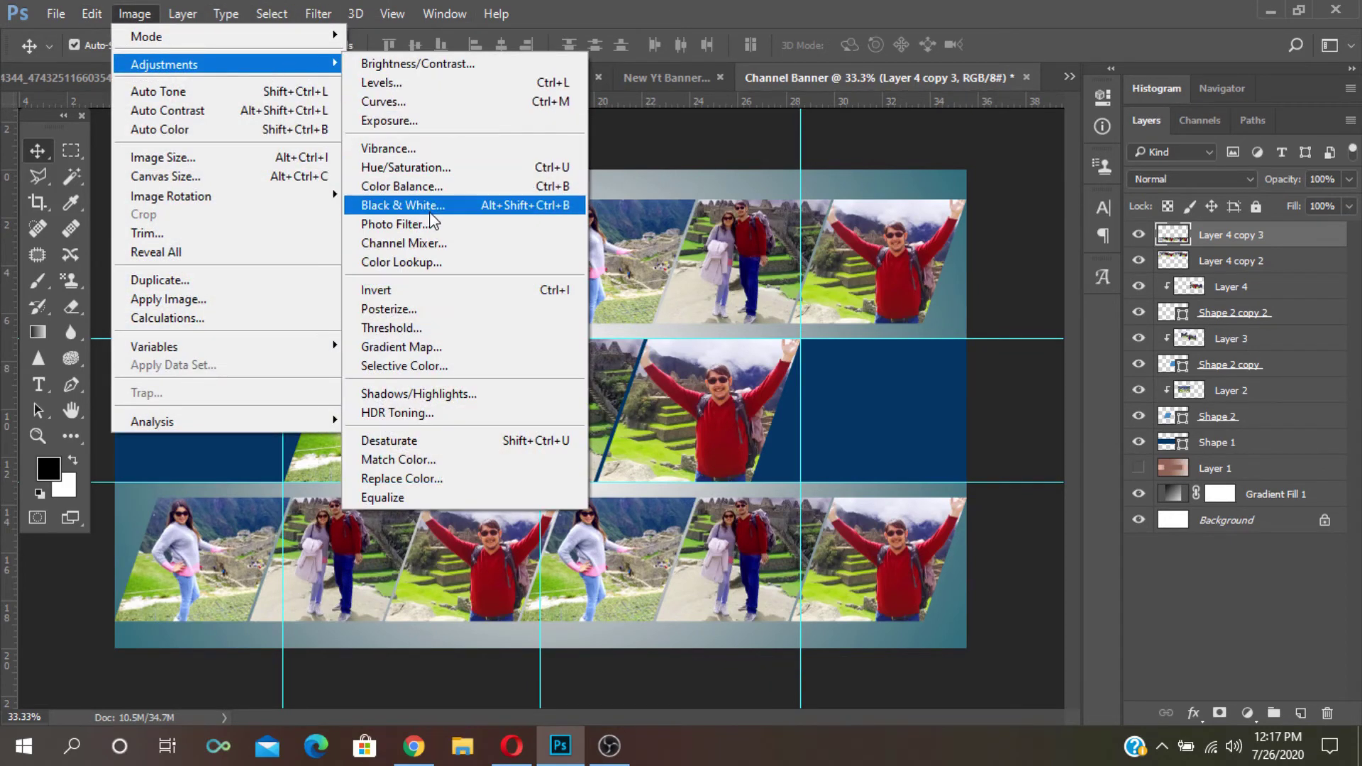
{"action": "left_click", "coordinate": [430, 213]}
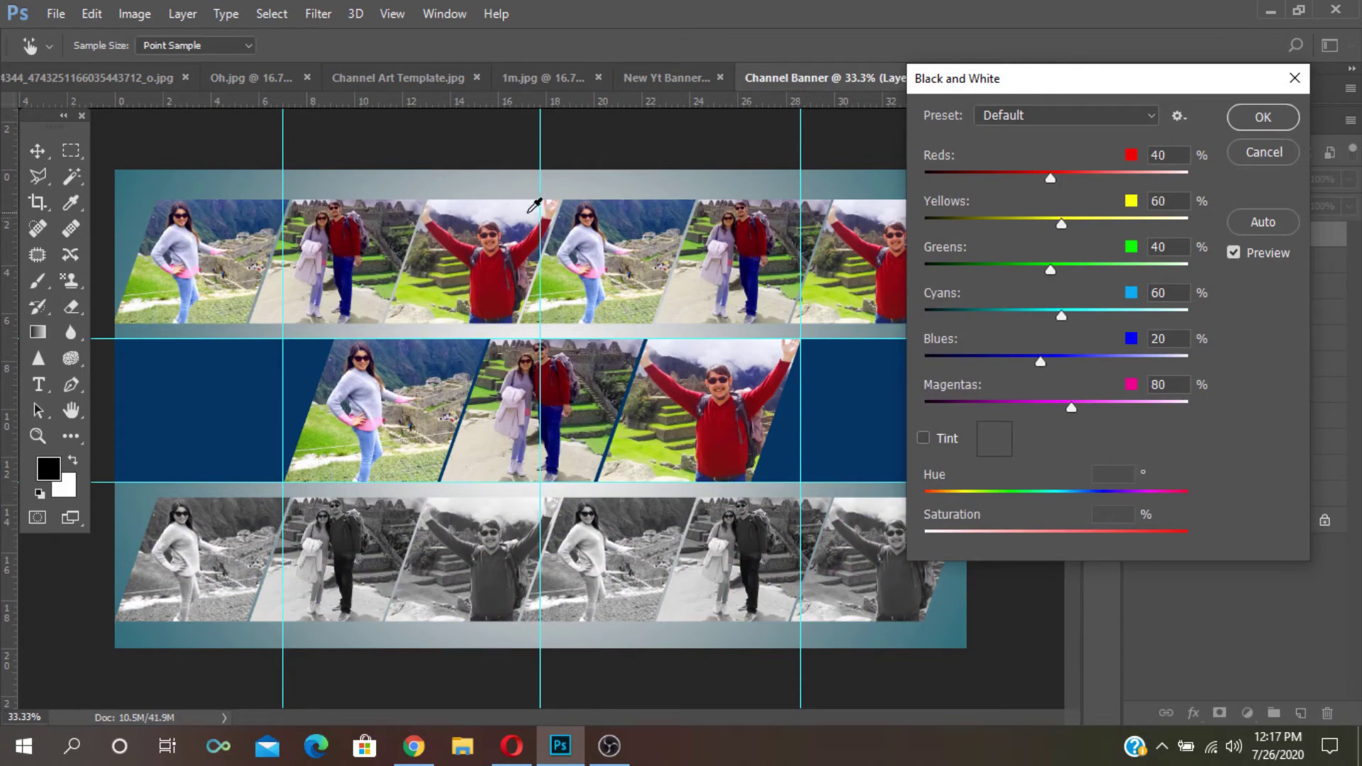
{"action": "left_click", "coordinate": [1264, 118]}
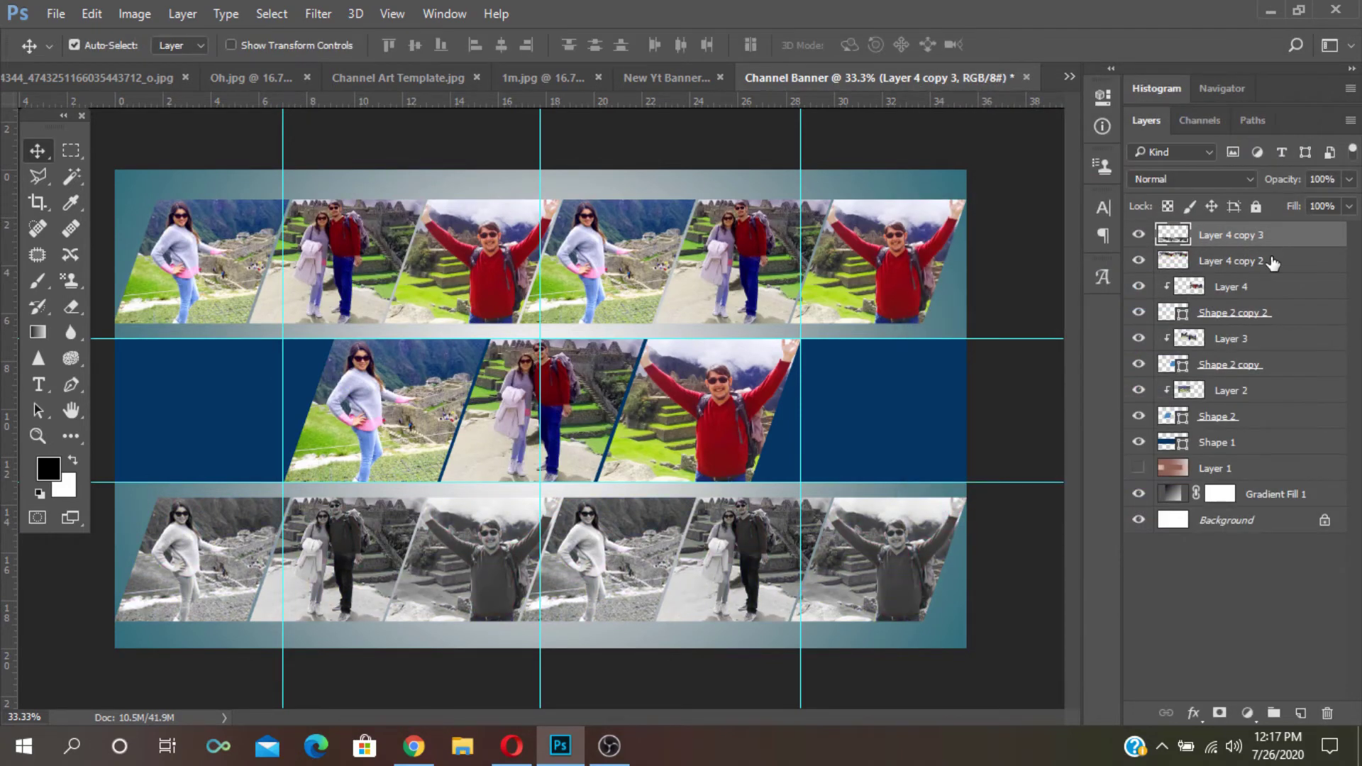
- Apply a Black & White adjustment to the top photo row as well
{"action": "left_click", "coordinate": [1273, 263]}
{"action": "left_click", "coordinate": [134, 14]}
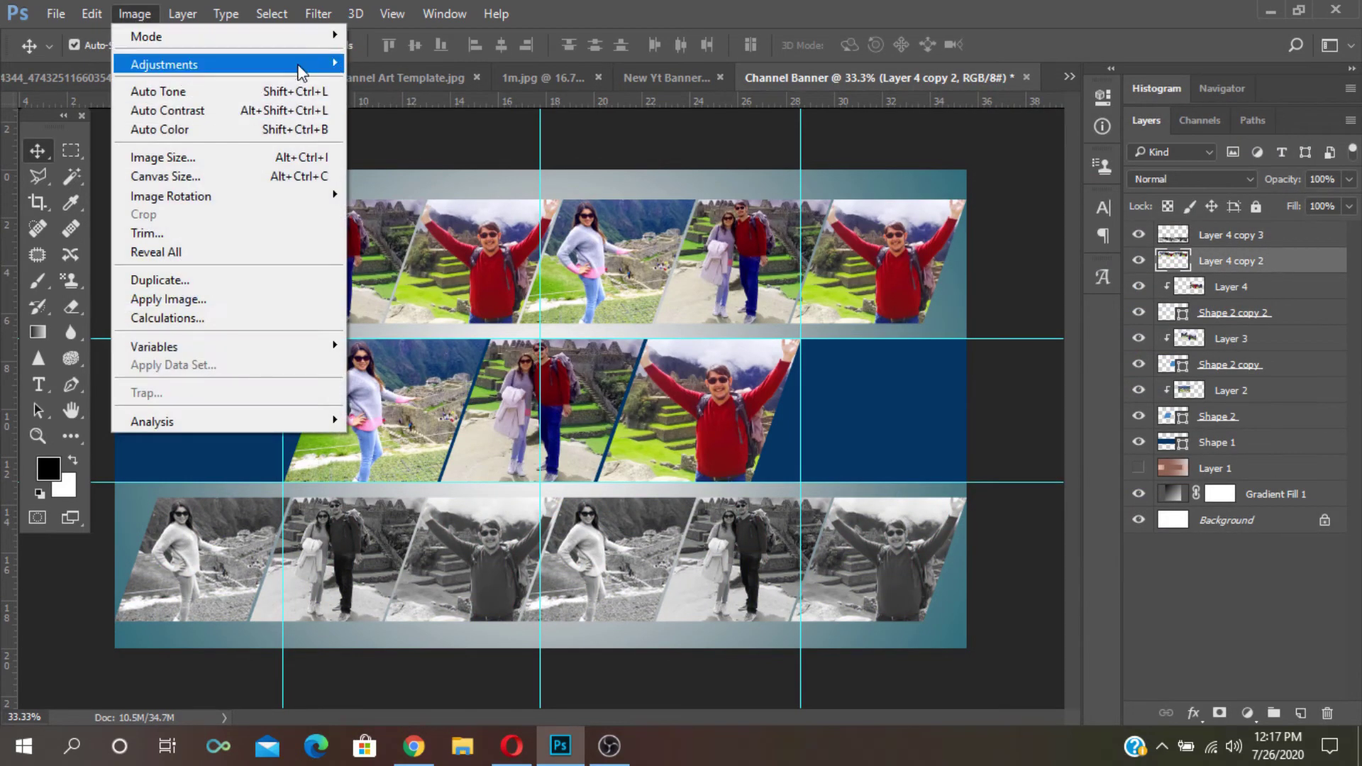
{"action": "mouse_move", "coordinate": [213, 64]}
{"action": "left_click", "coordinate": [406, 204]}
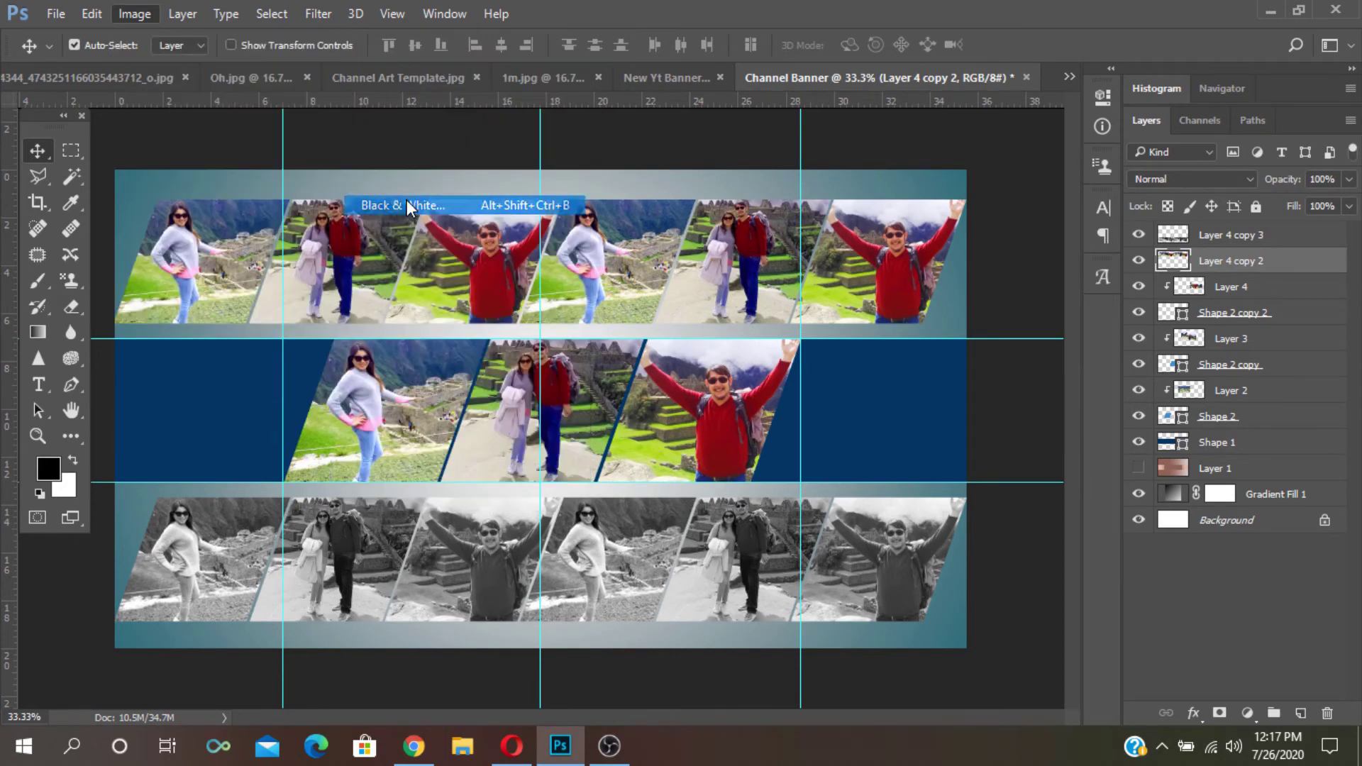
{"action": "left_click", "coordinate": [1272, 126]}
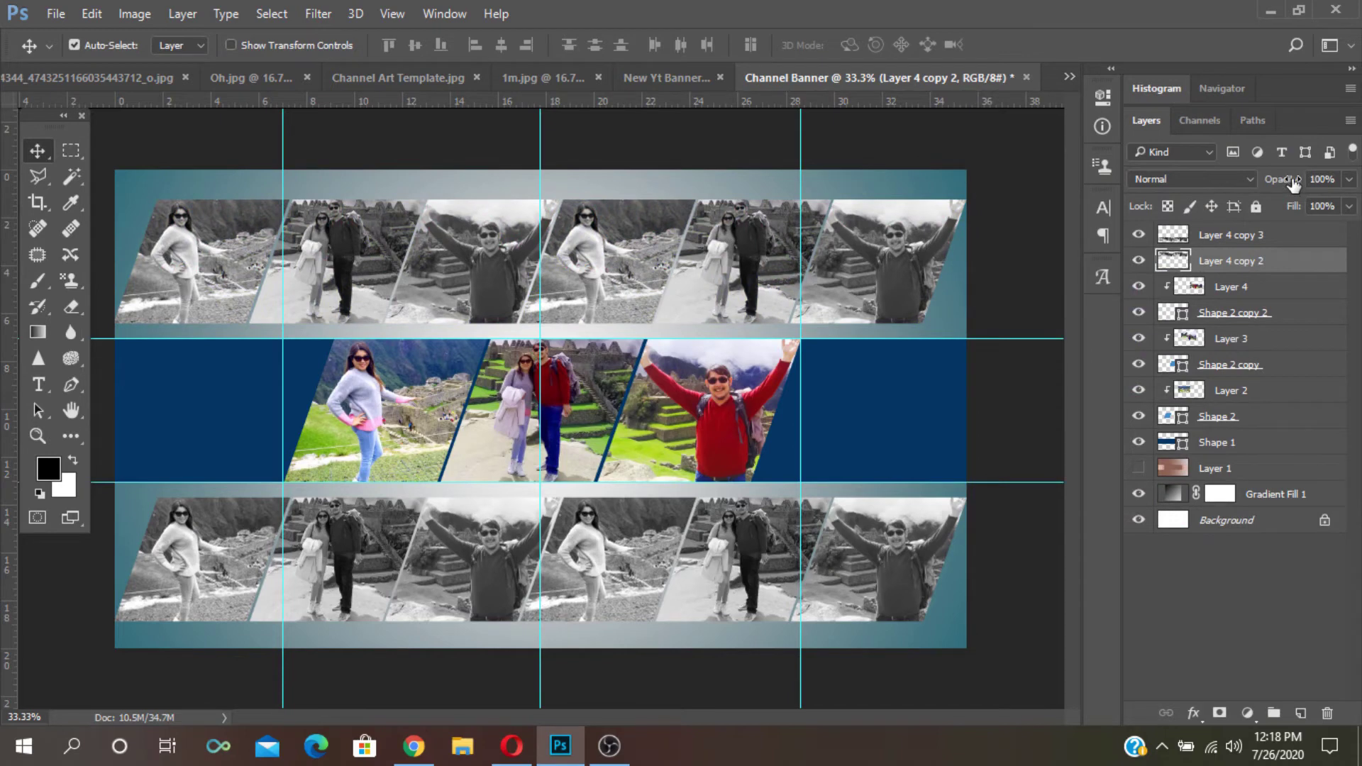
- Lower the top and bottom photo row layers to about 30% opacity
{"action": "left_click_drag", "start_coordinate": [1292, 185], "coordinate": [1227, 208]}
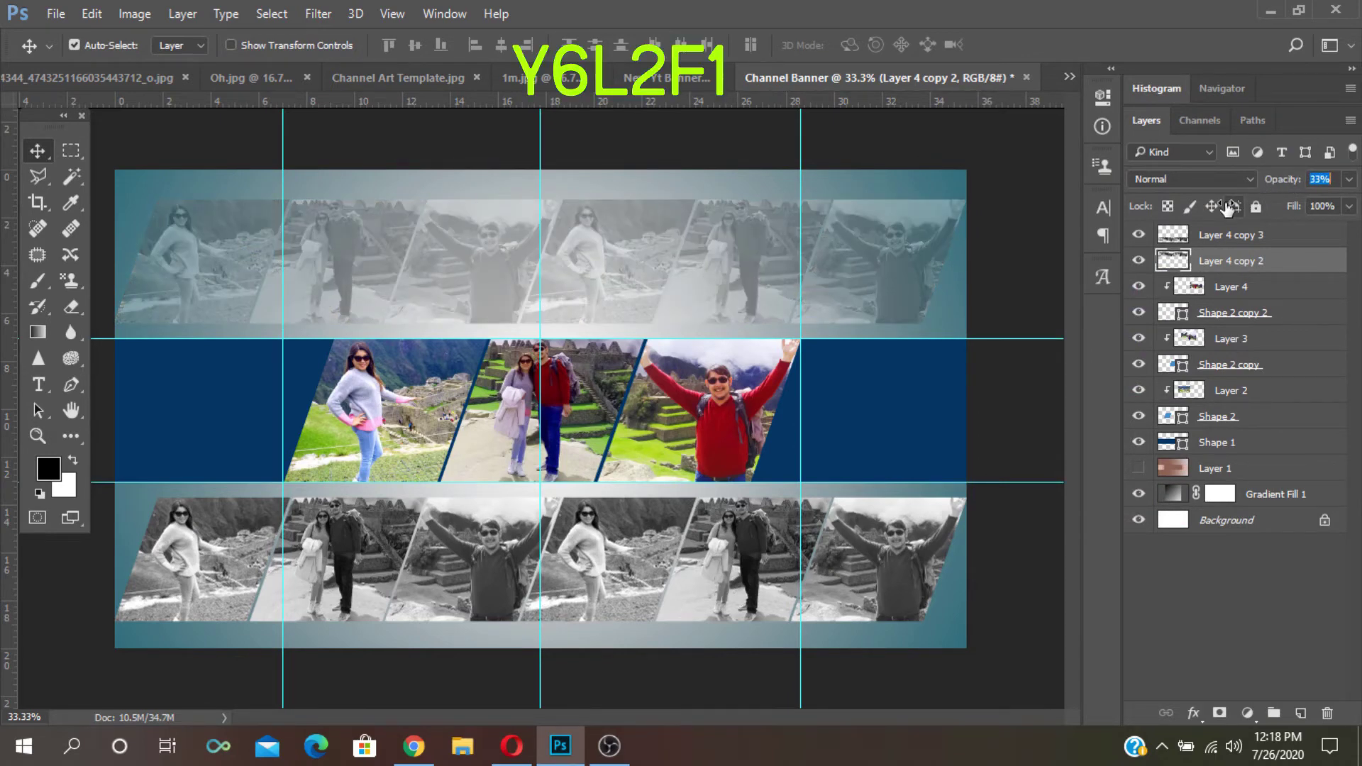
{"action": "left_click_drag", "start_coordinate": [1228, 207], "coordinate": [1219, 209]}
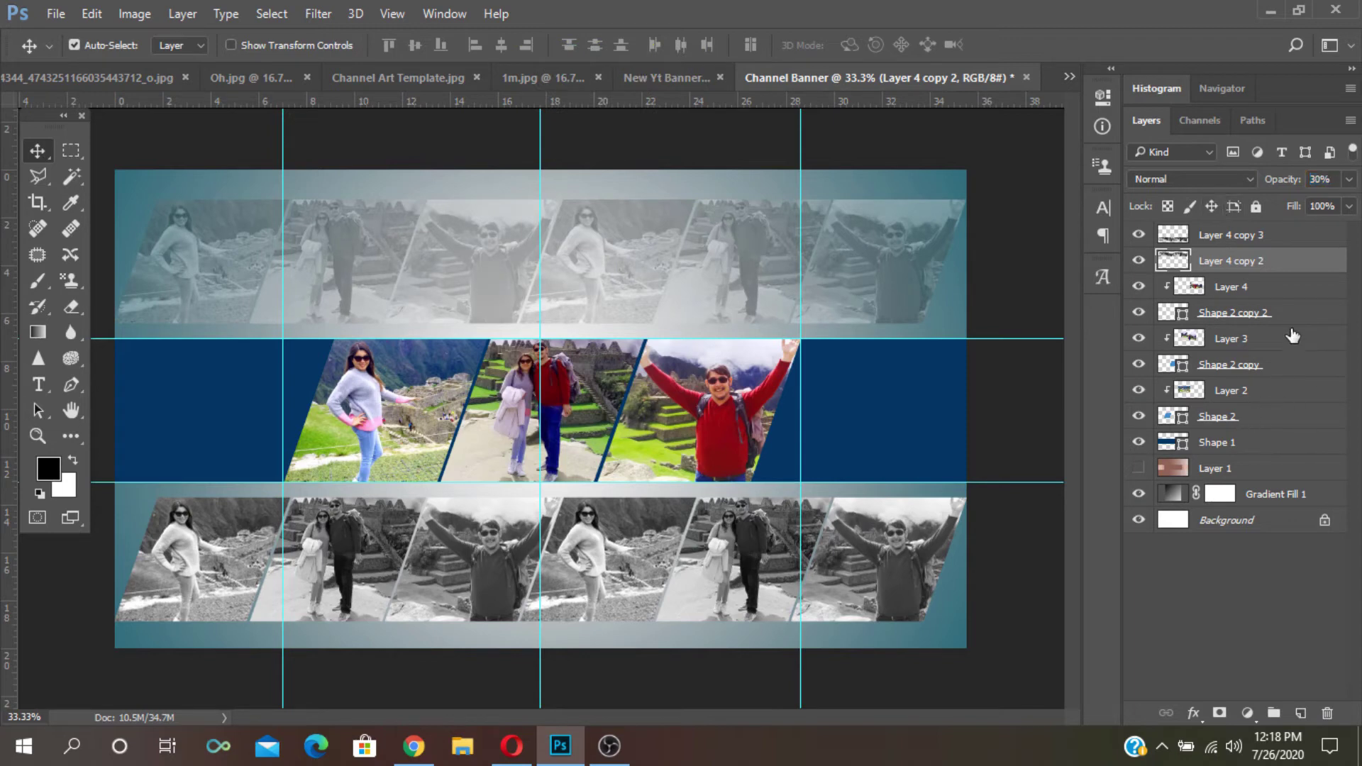
{"action": "left_click", "coordinate": [1283, 240]}
{"action": "left_click_drag", "start_coordinate": [1287, 183], "coordinate": [1216, 211]}
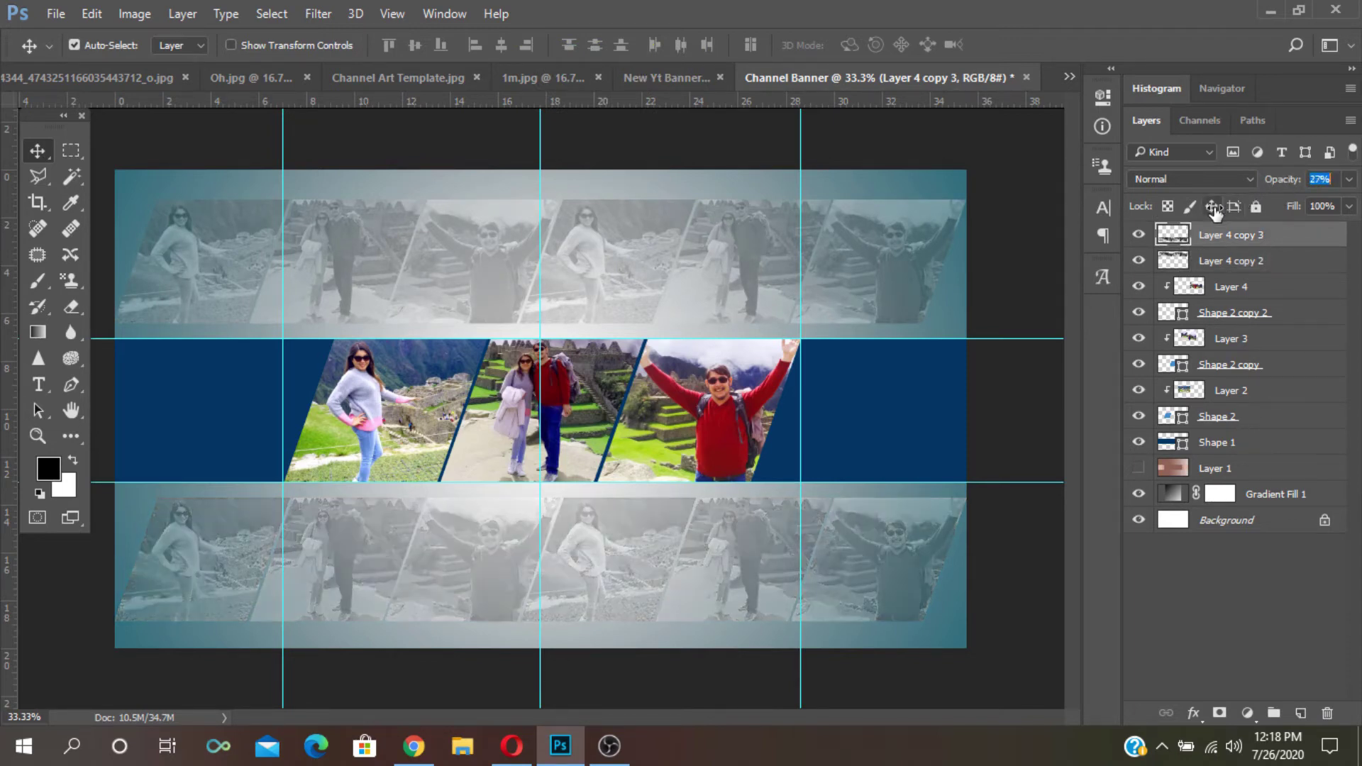
{"action": "left_click_drag", "start_coordinate": [1216, 211], "coordinate": [1219, 213]}
{"action": "left_click", "coordinate": [1279, 420]}
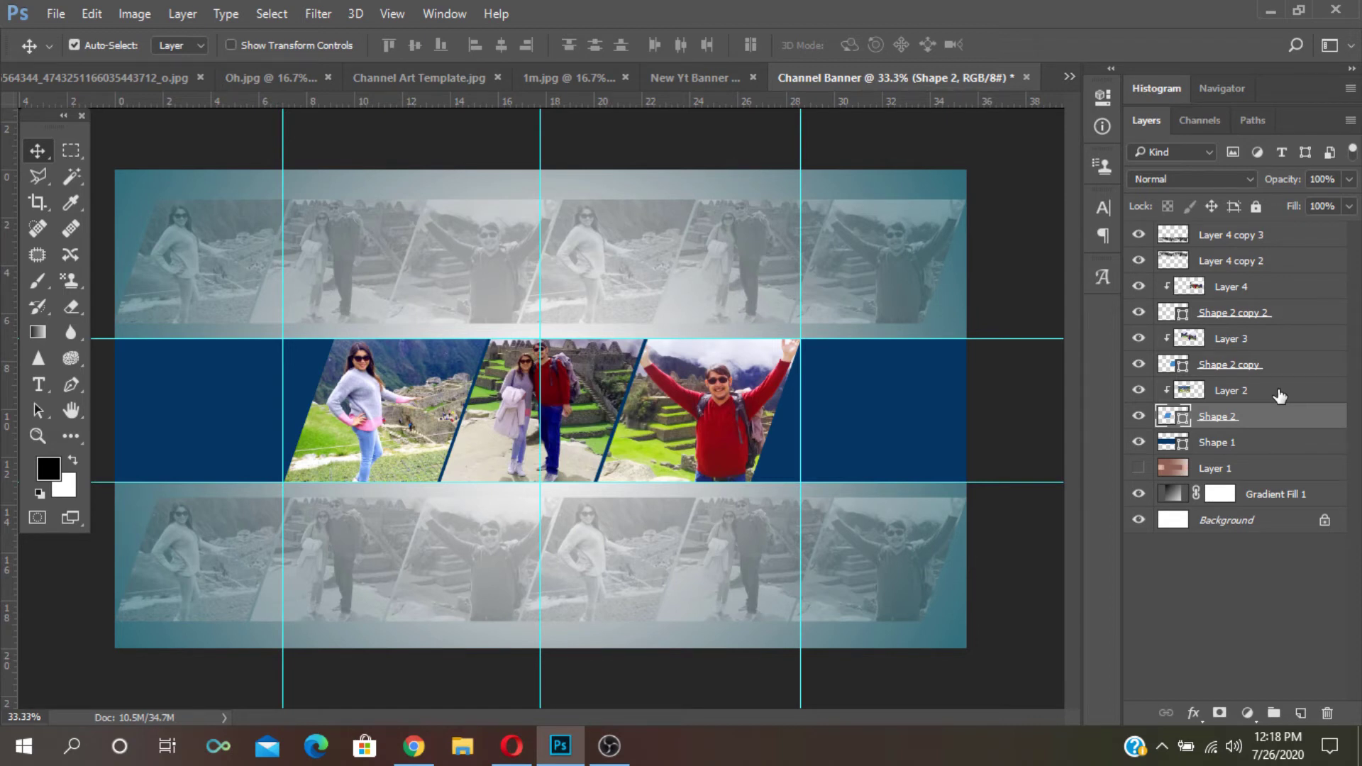
- Add a new layer above Shape 1 and set up a 60 px hard brush enlarged to 322 px in white
{"action": "left_click", "coordinate": [1281, 447]}
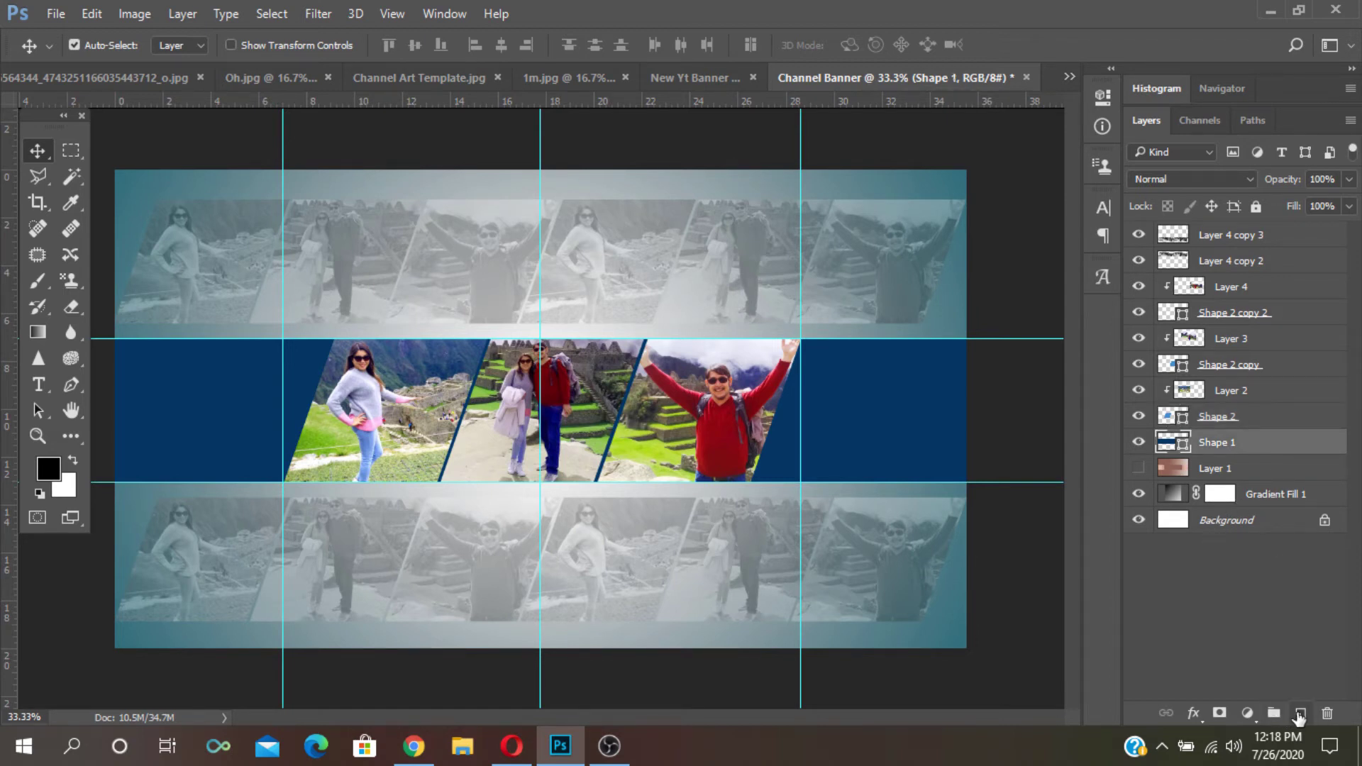
{"action": "left_click", "coordinate": [1300, 715]}
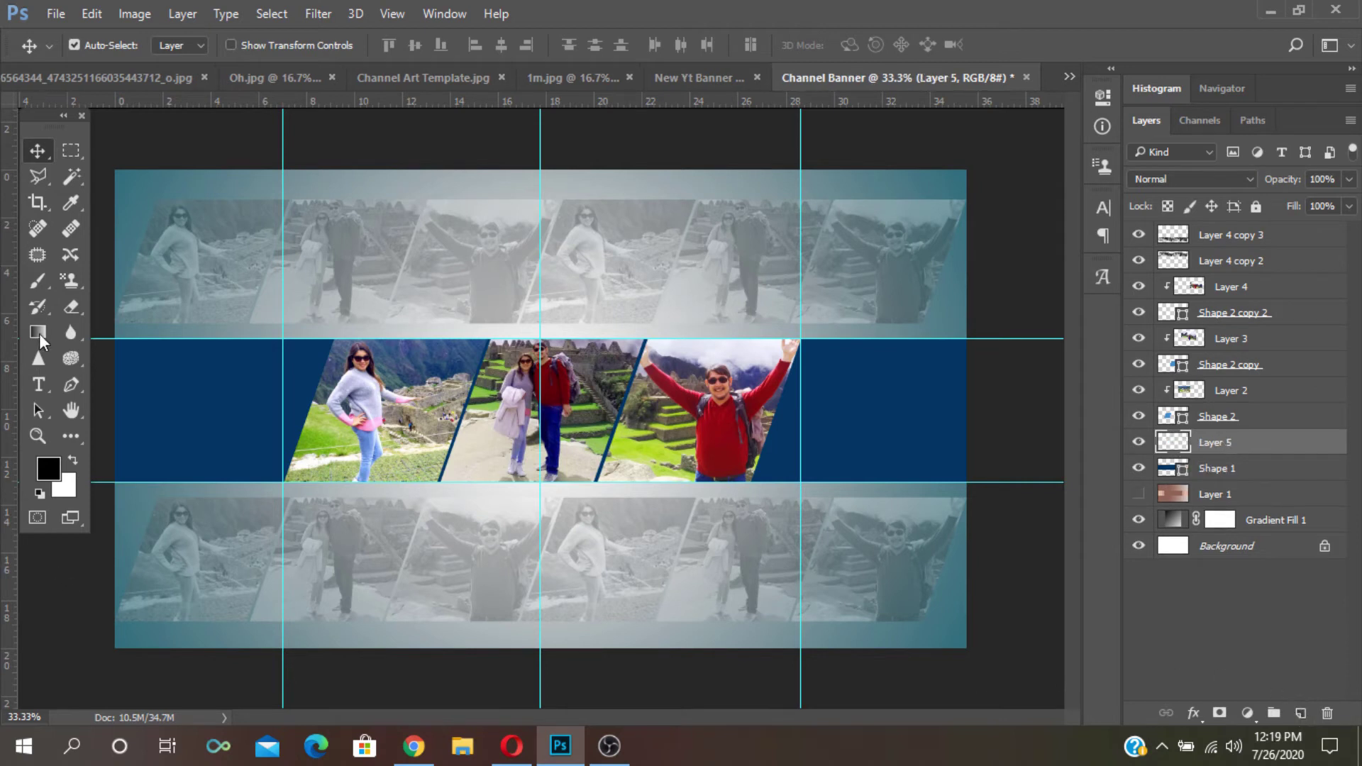
{"action": "left_click", "coordinate": [40, 288]}
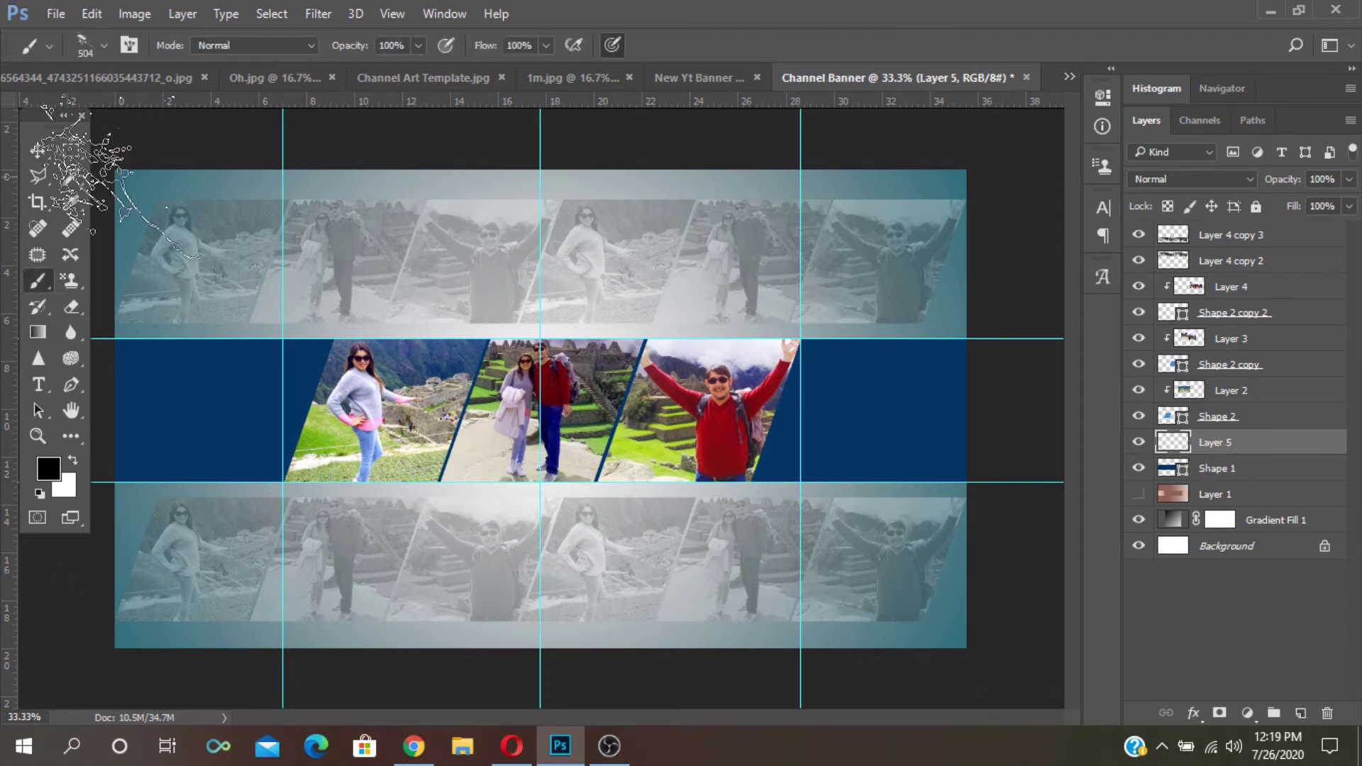
{"action": "left_click", "coordinate": [105, 46]}
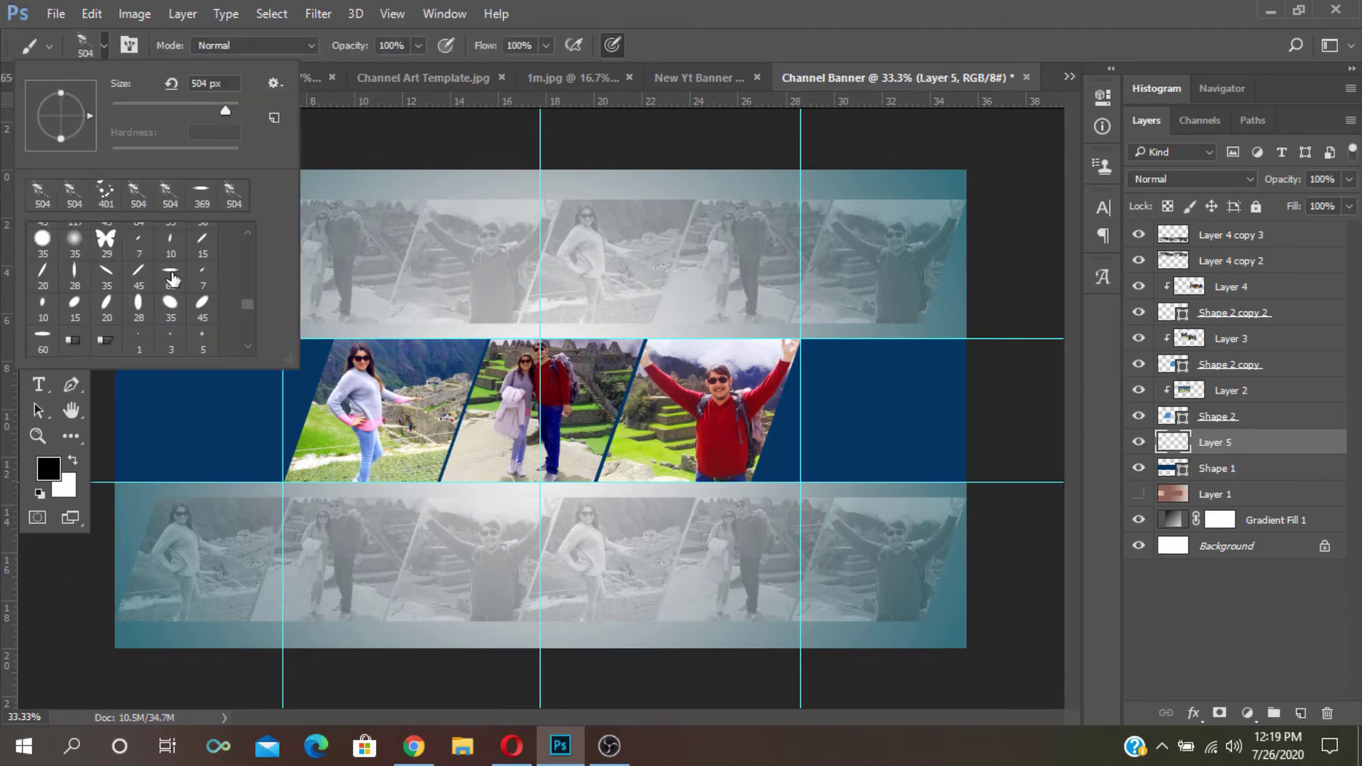
{"action": "left_click", "coordinate": [171, 275]}
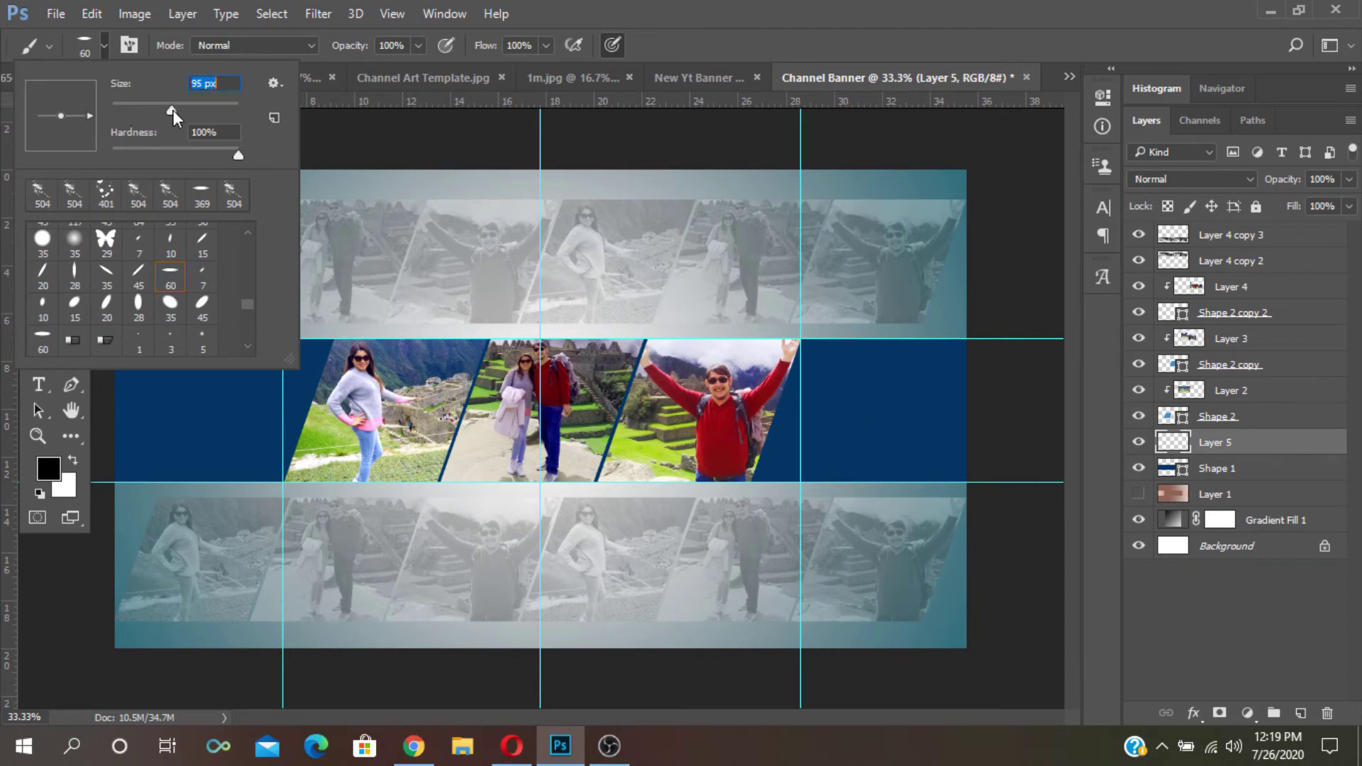
{"action": "left_click_drag", "start_coordinate": [148, 110], "coordinate": [215, 111]}
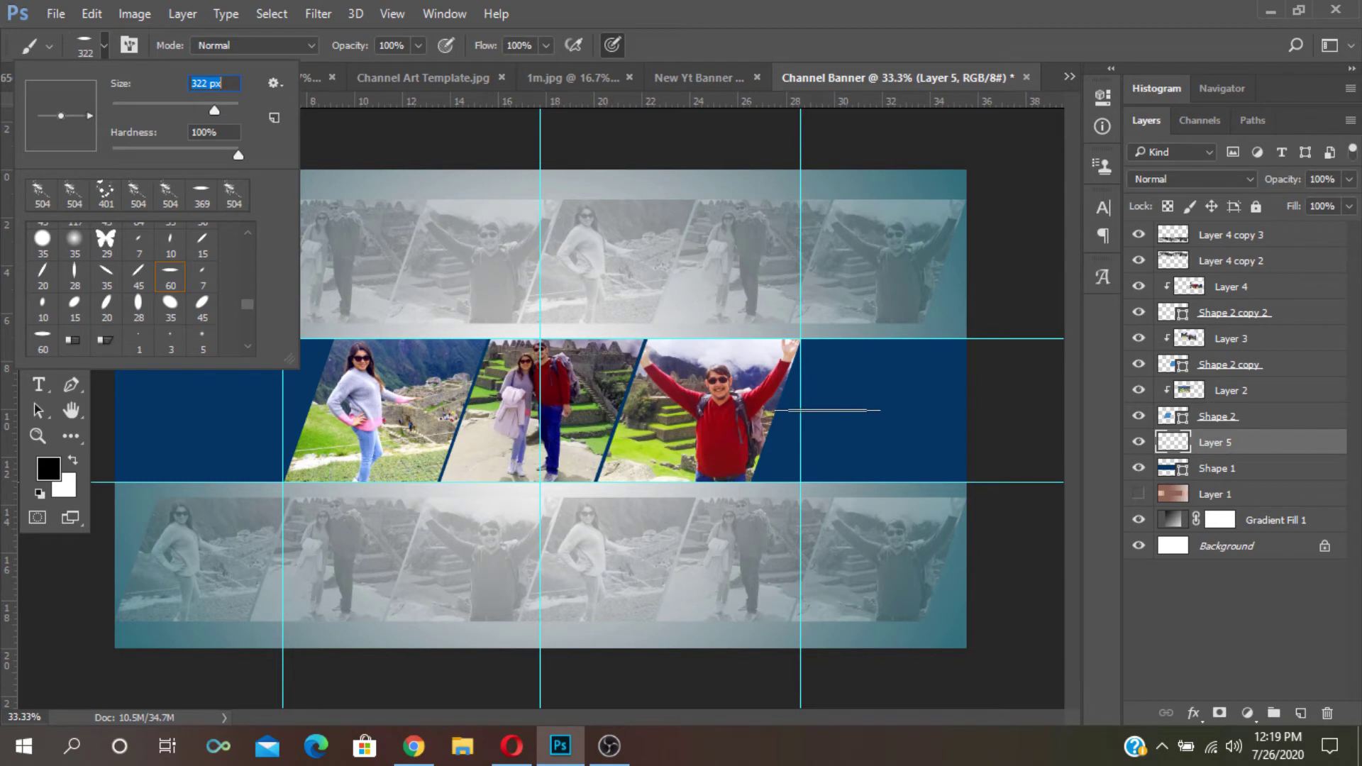
{"action": "left_click", "coordinate": [69, 458]}
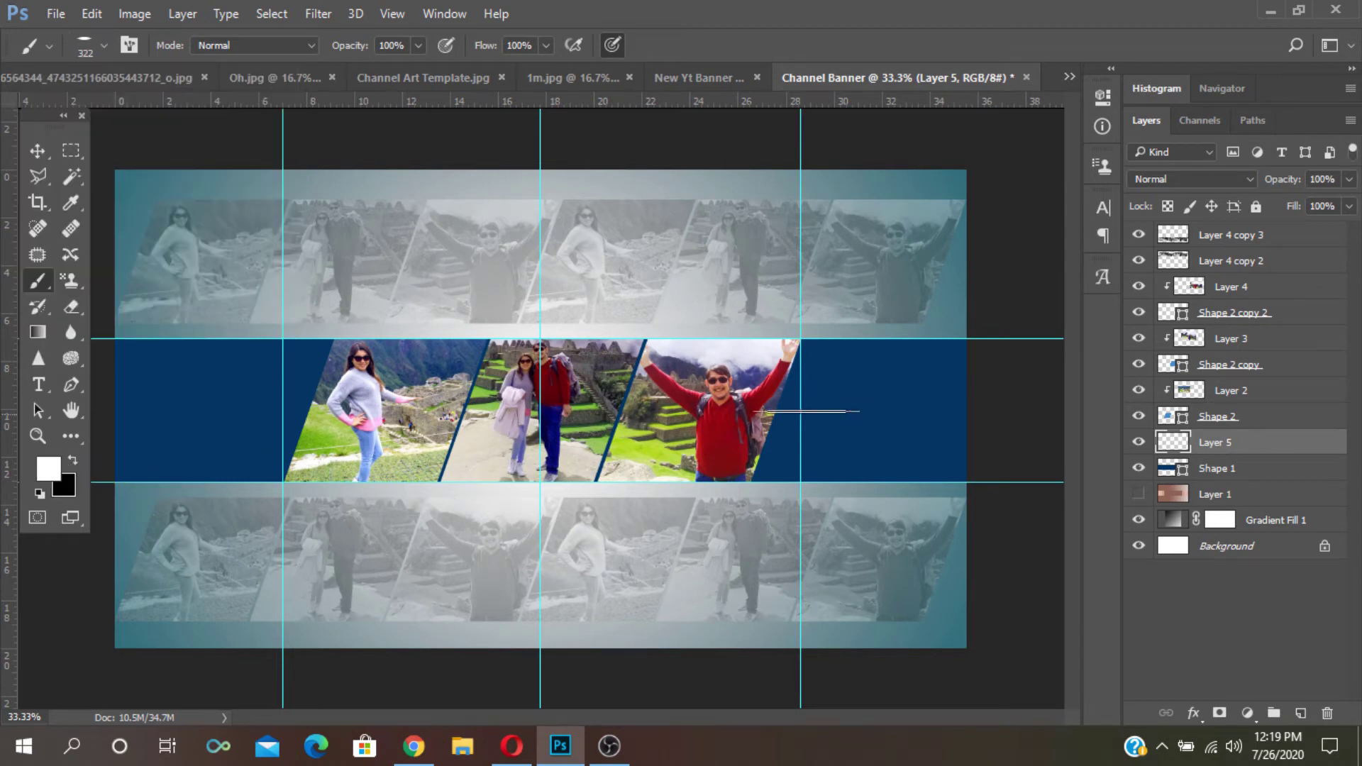
- Paint three white streaks on each side of the blue band beside the photos
{"action": "left_click", "coordinate": [833, 383]}
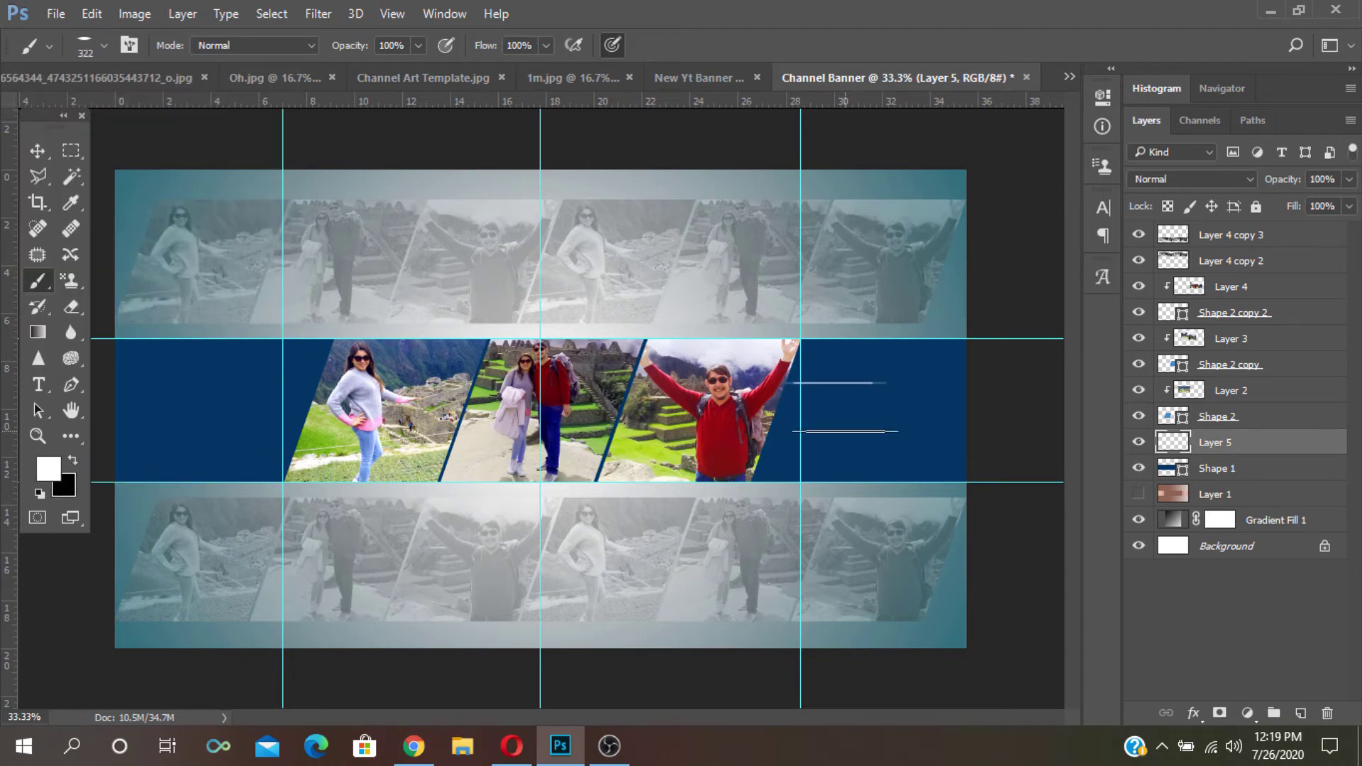
{"action": "left_click", "coordinate": [894, 420]}
{"action": "left_click", "coordinate": [818, 457]}
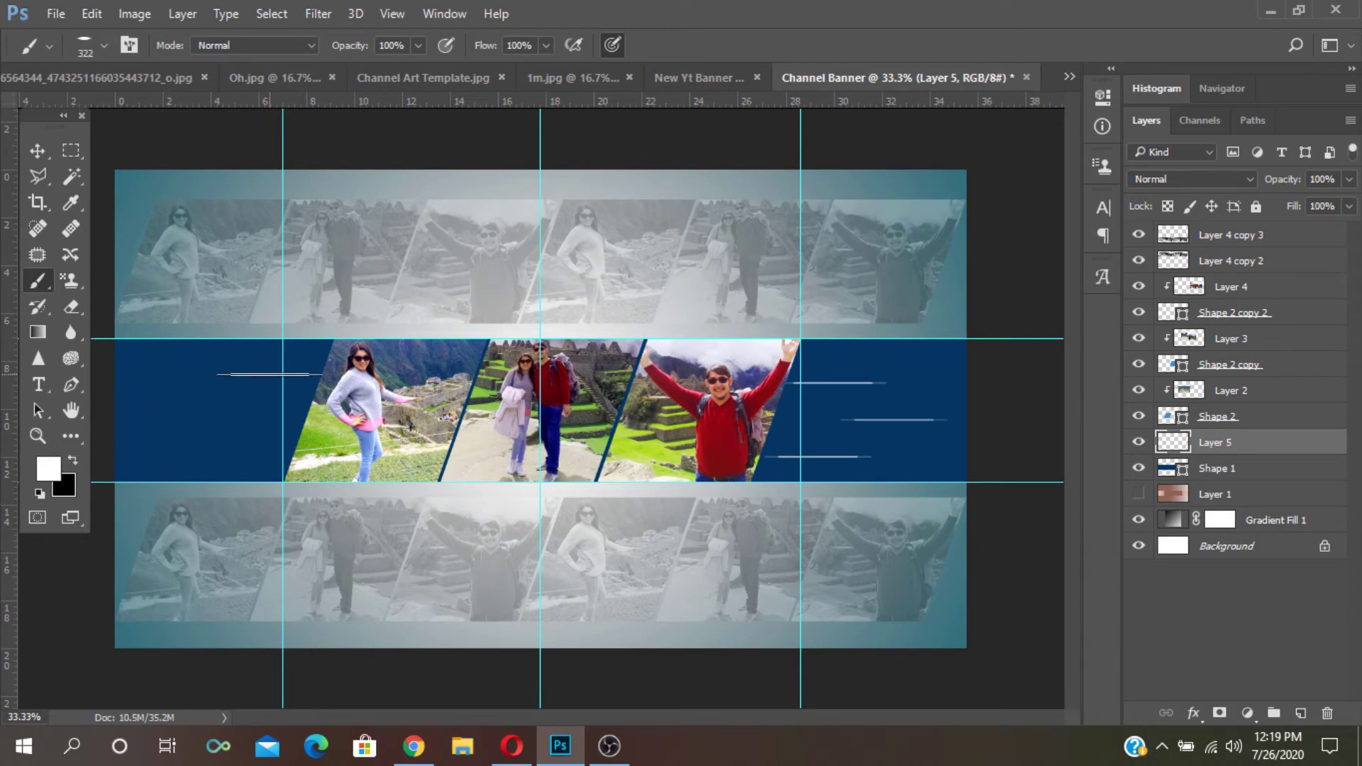
{"action": "left_click", "coordinate": [270, 374]}
{"action": "left_click", "coordinate": [183, 402]}
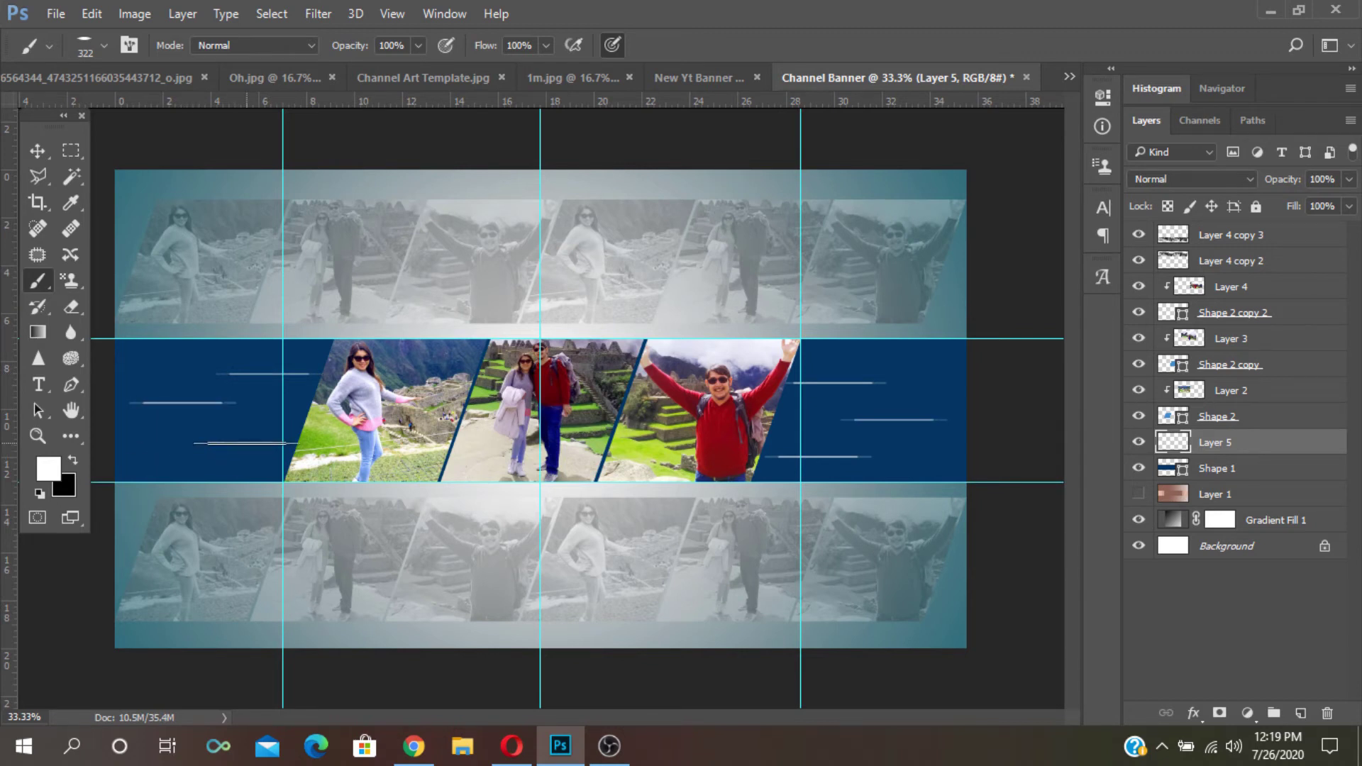
{"action": "left_click", "coordinate": [241, 444]}
{"action": "left_click", "coordinate": [38, 385]}
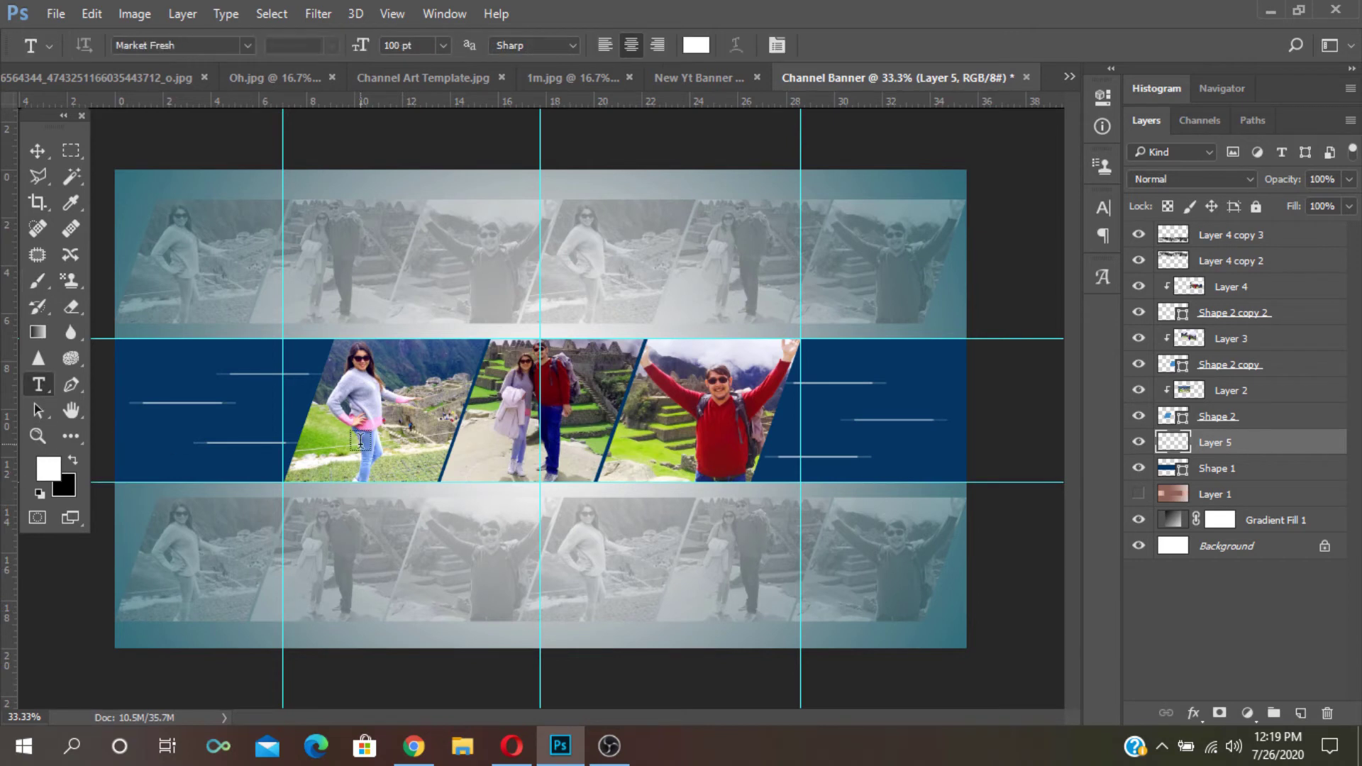
- Type the FLYERSTONE title, raise its layer above Layer 4 and move it onto the centre photos
{"action": "left_click", "coordinate": [422, 417]}
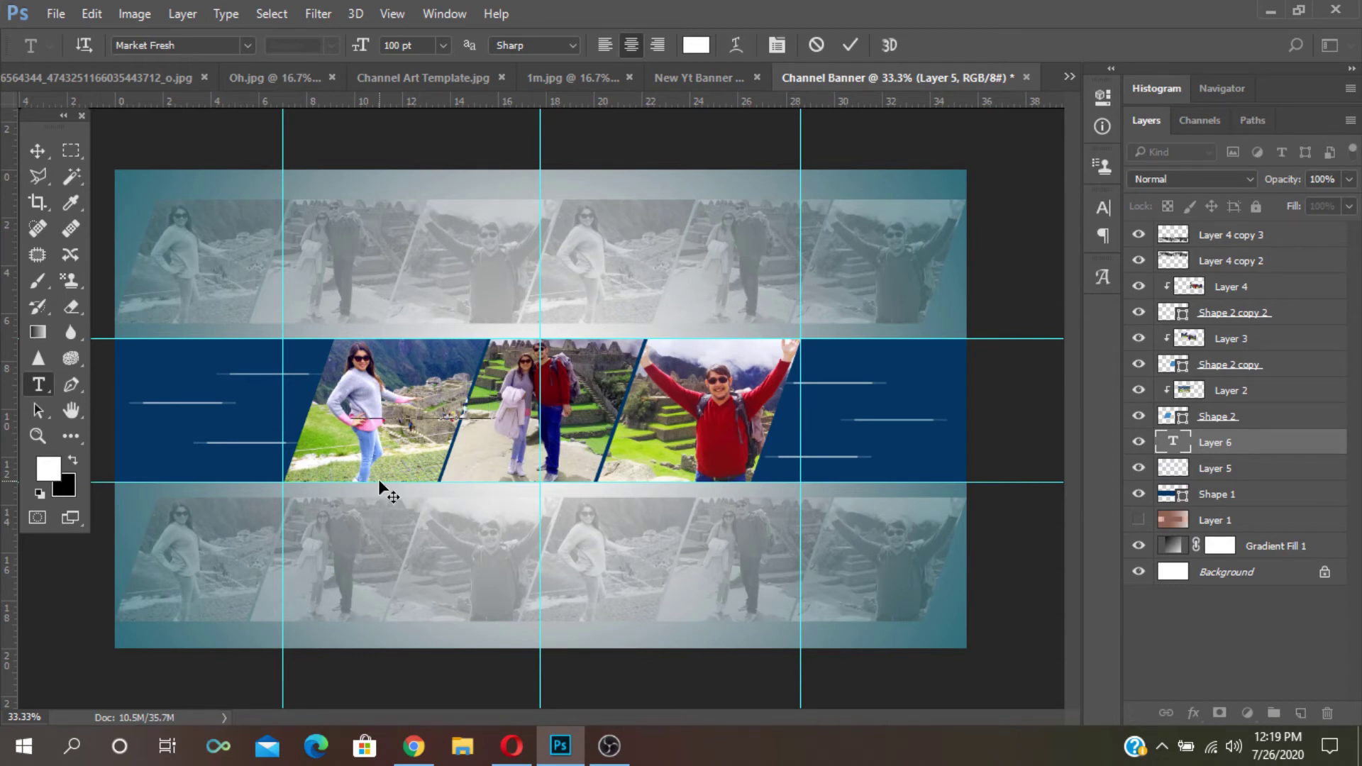
{"action": "left_click", "coordinate": [850, 44]}
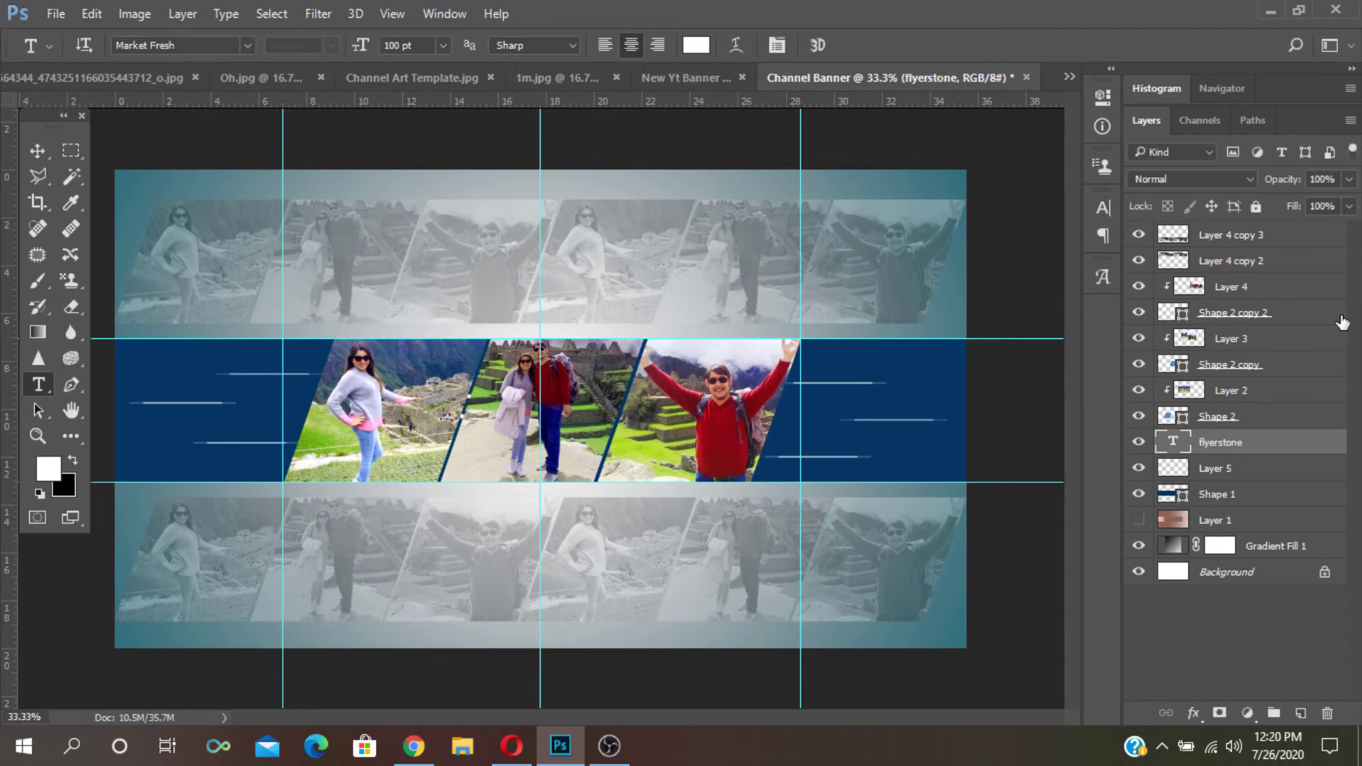
{"action": "left_click_drag", "start_coordinate": [1258, 443], "coordinate": [1252, 277]}
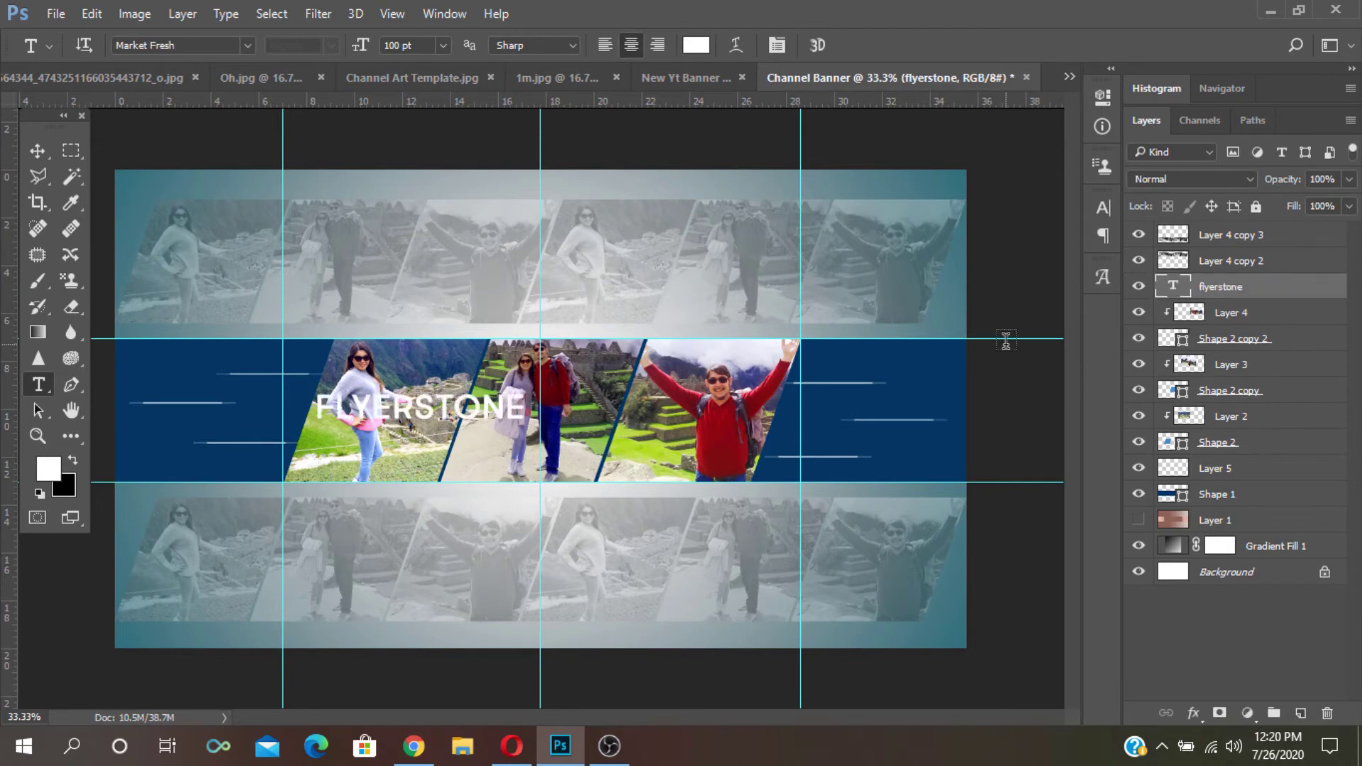
{"action": "left_click", "coordinate": [37, 151]}
{"action": "left_click_drag", "start_coordinate": [487, 398], "coordinate": [614, 435]}
- Change the FLYERSTONE title font to The Frontman and nudge it up slightly
{"action": "left_click", "coordinate": [56, 384]}
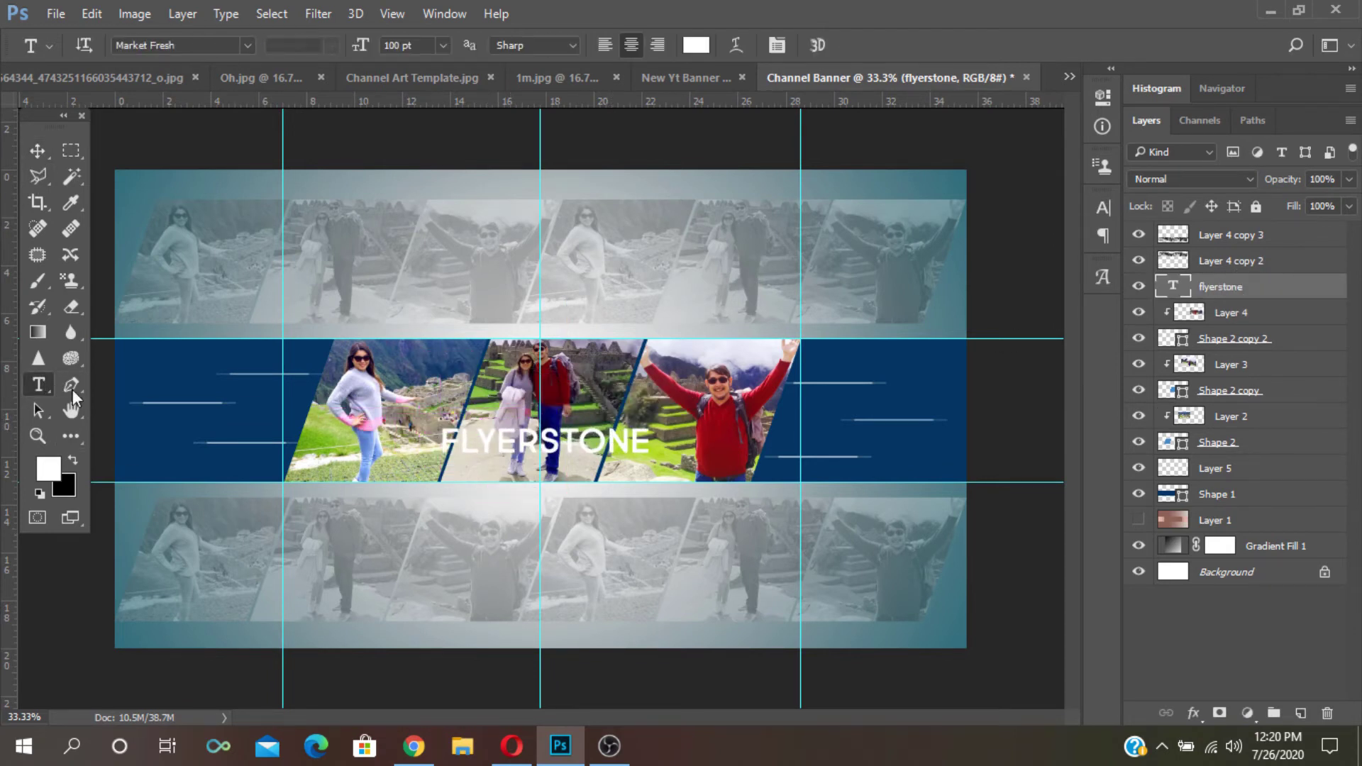
{"action": "double_click", "coordinate": [629, 447]}
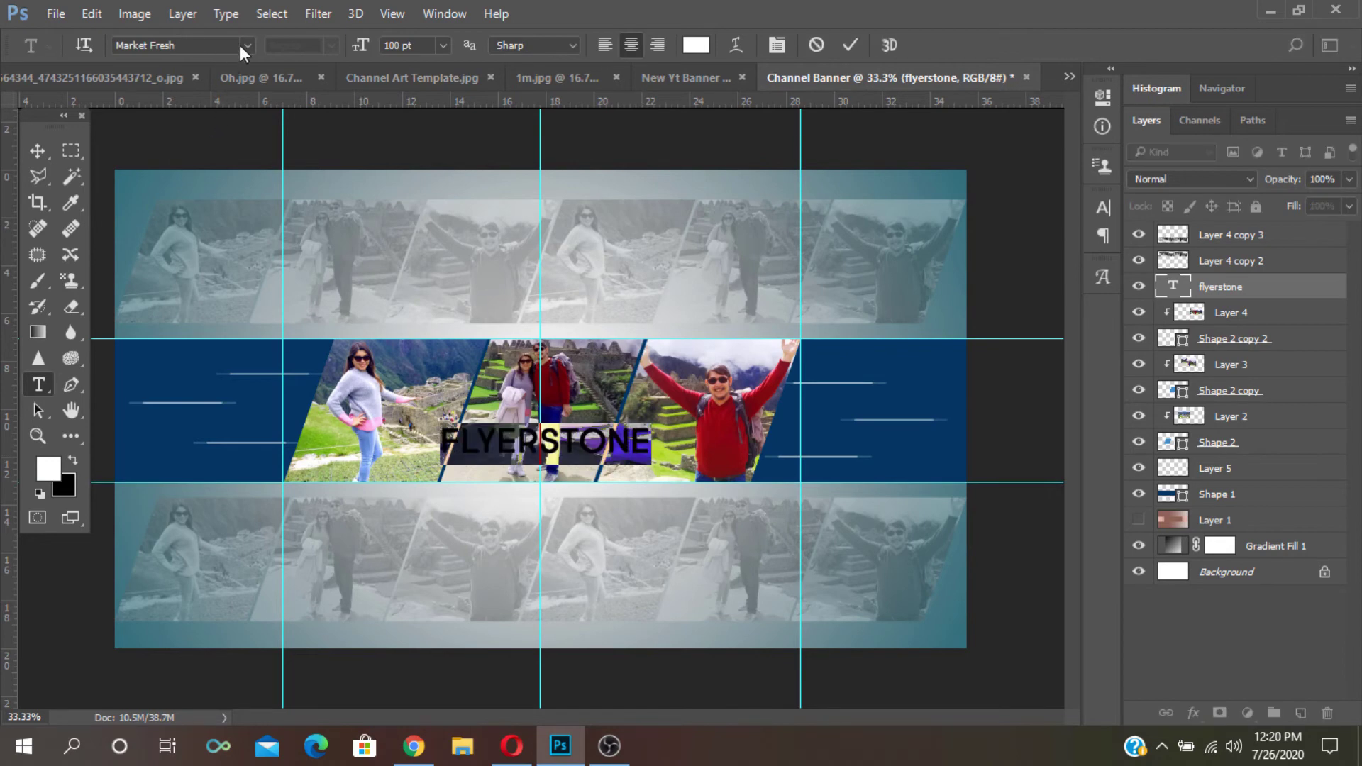
{"action": "left_click", "coordinate": [240, 45]}
{"action": "left_click", "coordinate": [193, 127]}
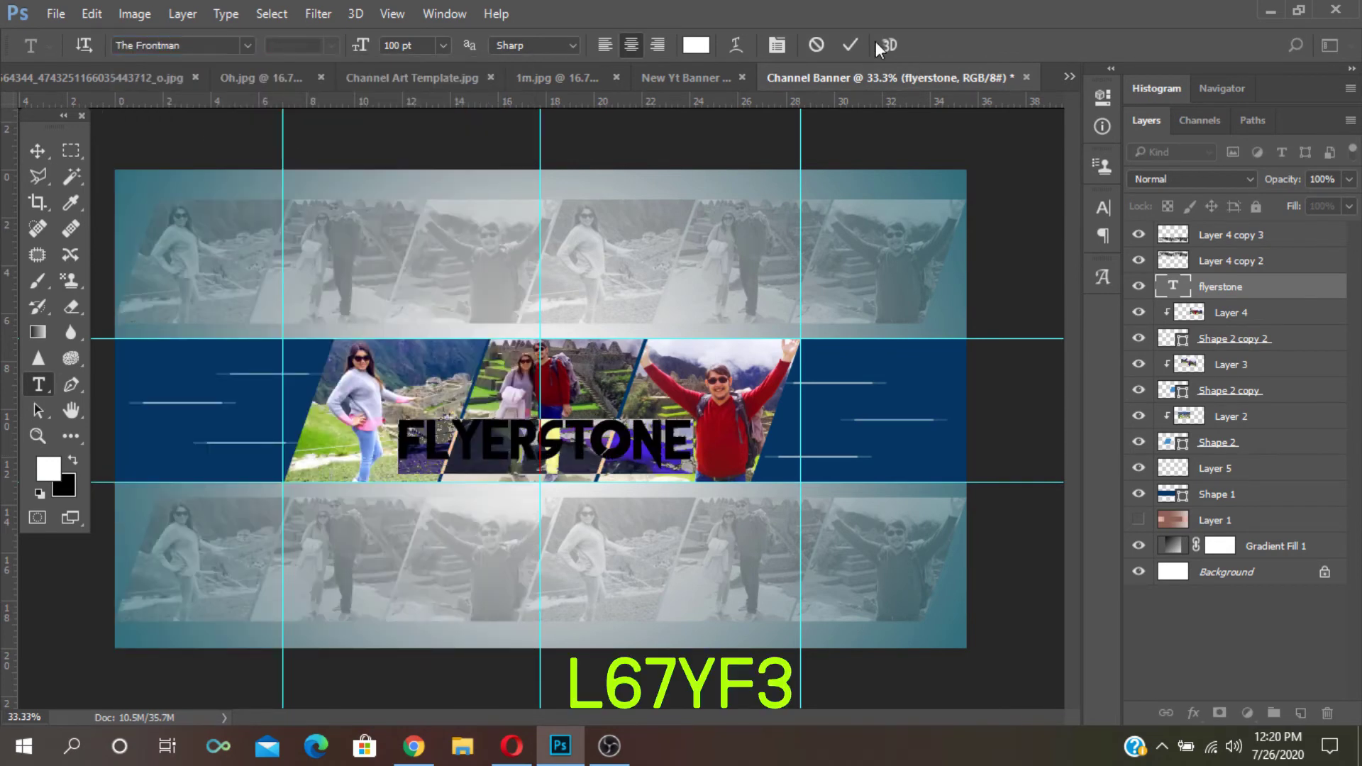
{"action": "left_click", "coordinate": [850, 45]}
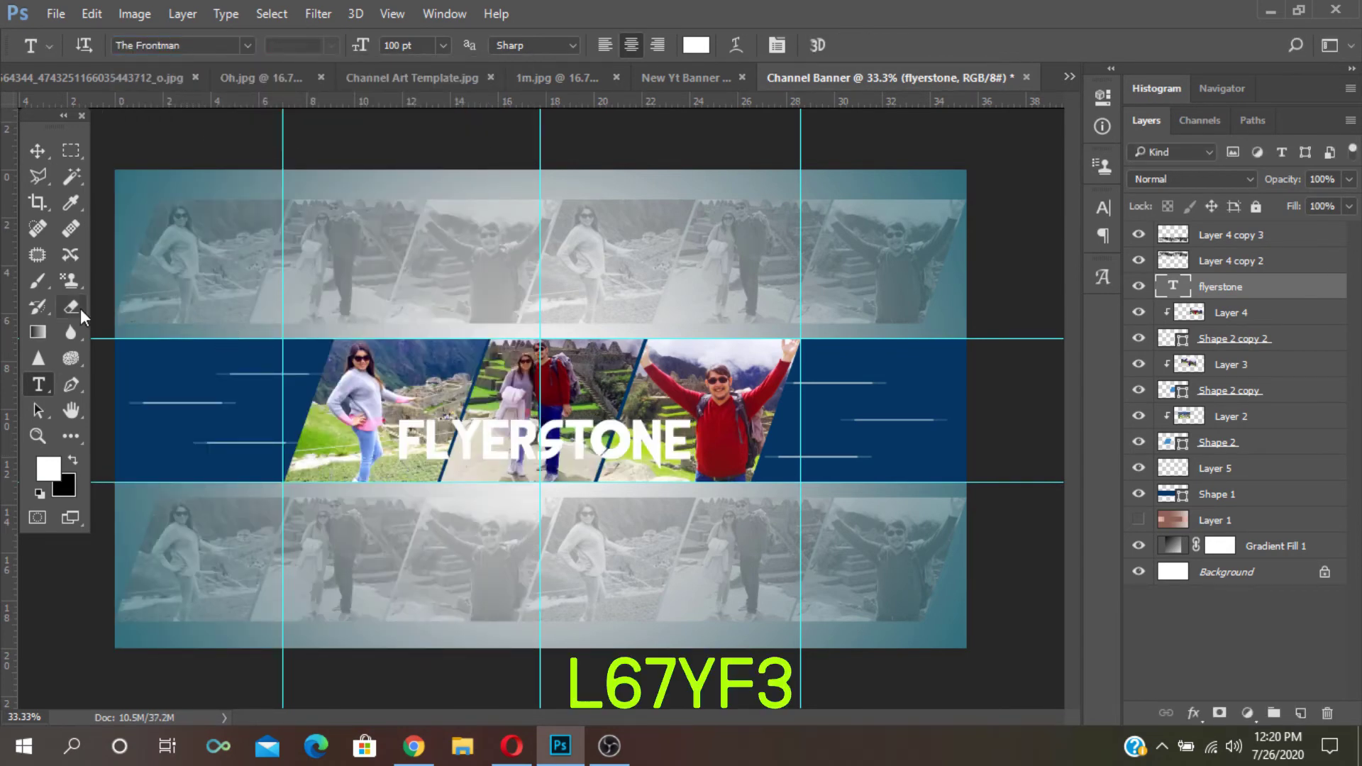
{"action": "left_click", "coordinate": [48, 156]}
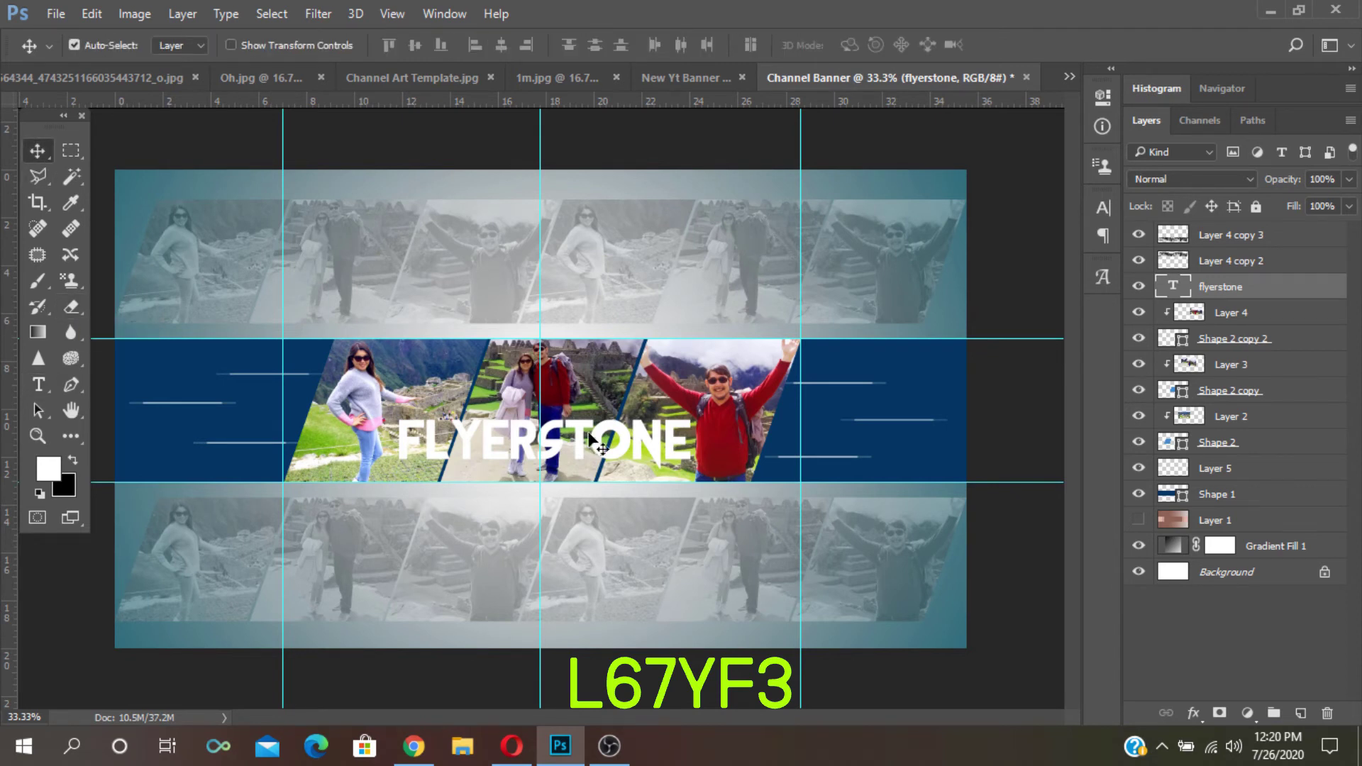
{"action": "left_click_drag", "start_coordinate": [654, 451], "coordinate": [658, 435]}
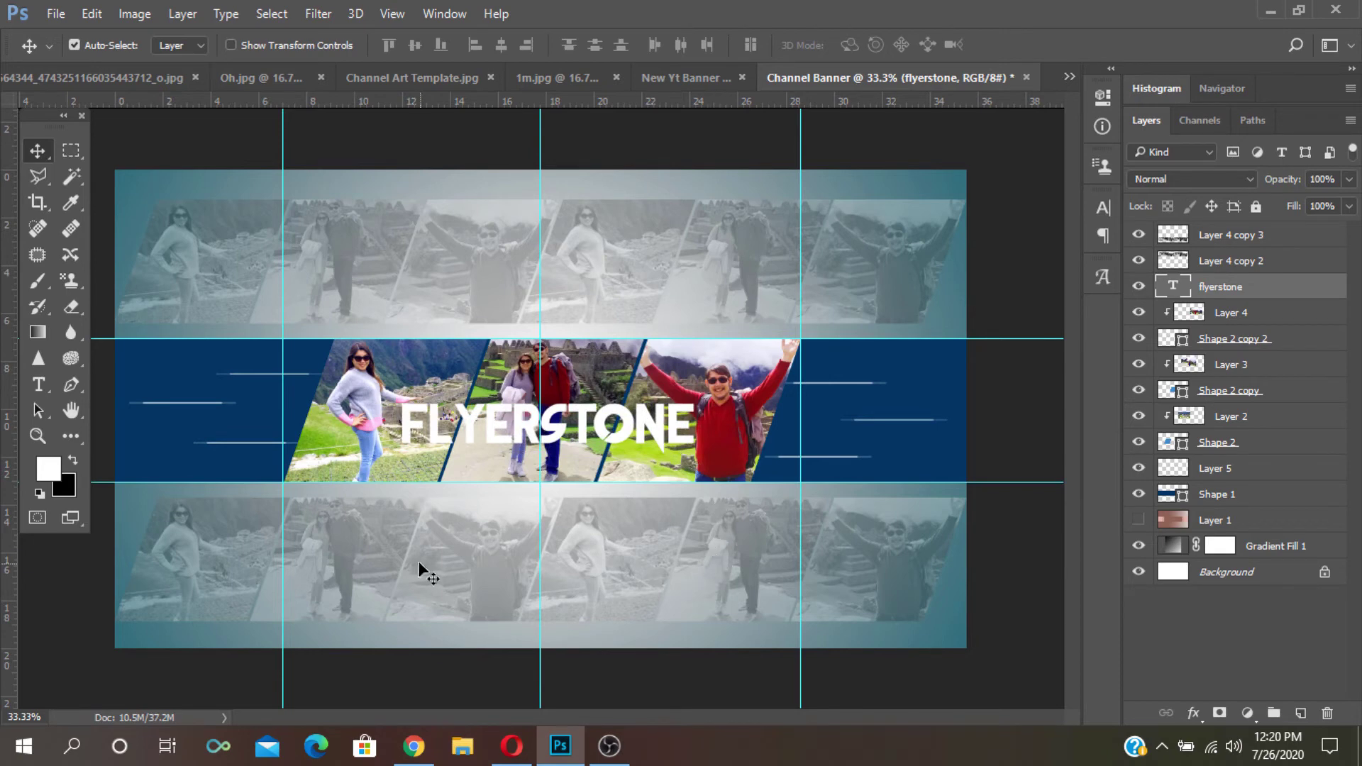
- Recolour the FLYERSTONE text with navy blue sampled from the band
{"action": "left_click", "coordinate": [37, 383]}
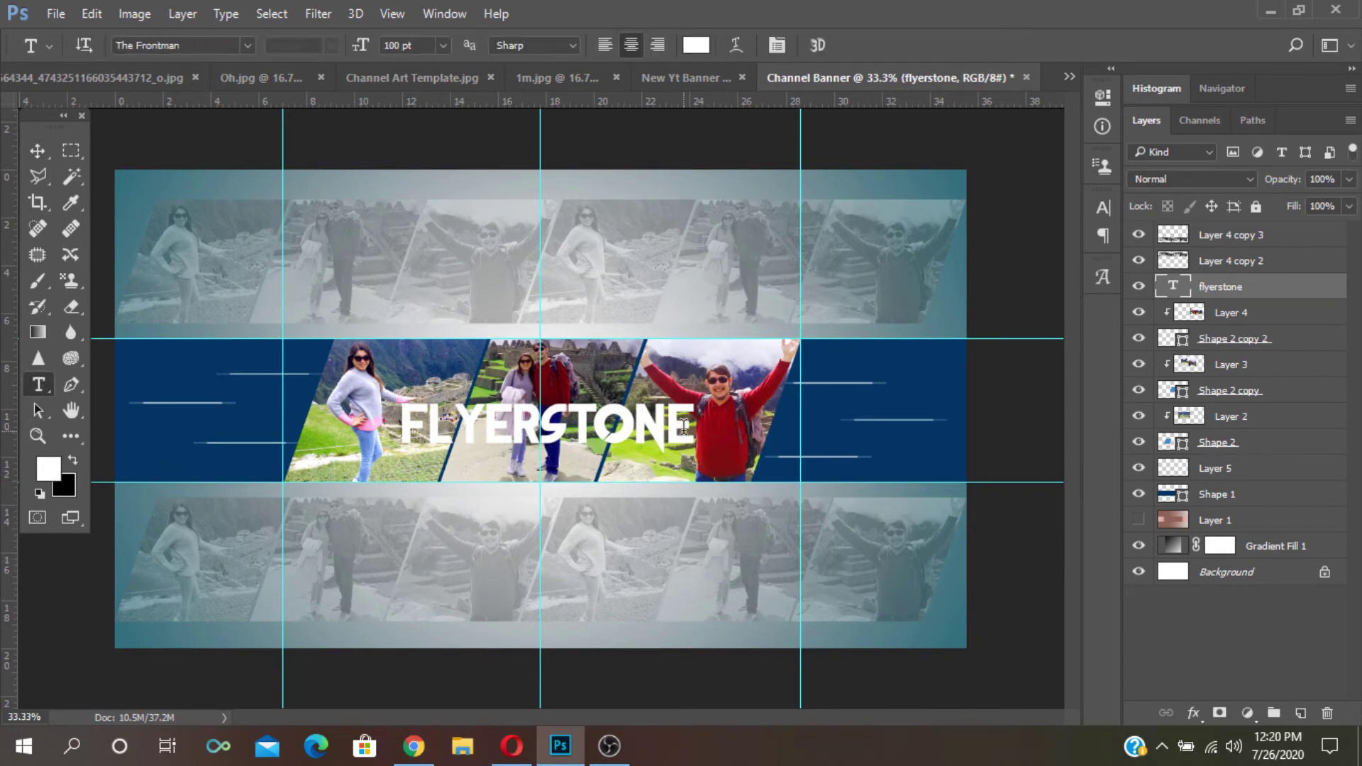
{"action": "double_click", "coordinate": [683, 426]}
{"action": "left_click", "coordinate": [696, 44]}
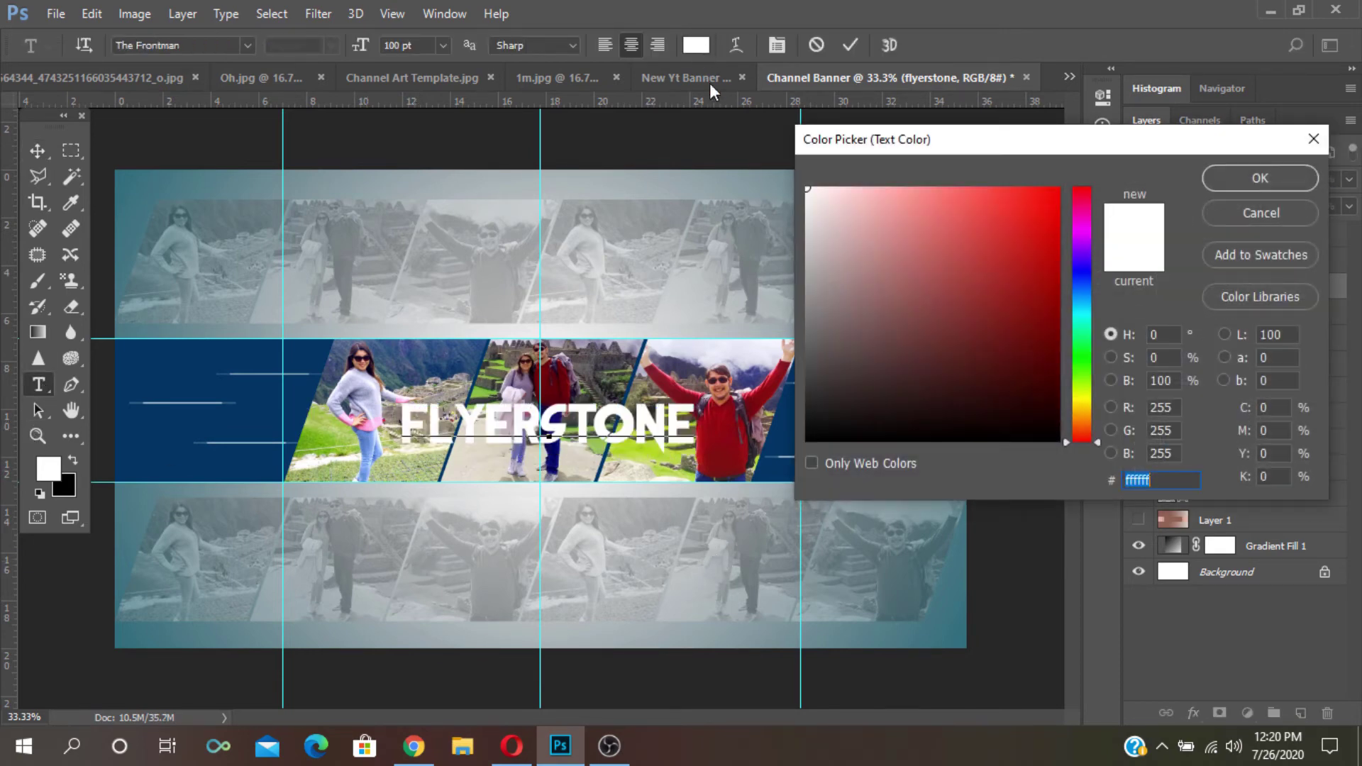
{"action": "left_click", "coordinate": [168, 358]}
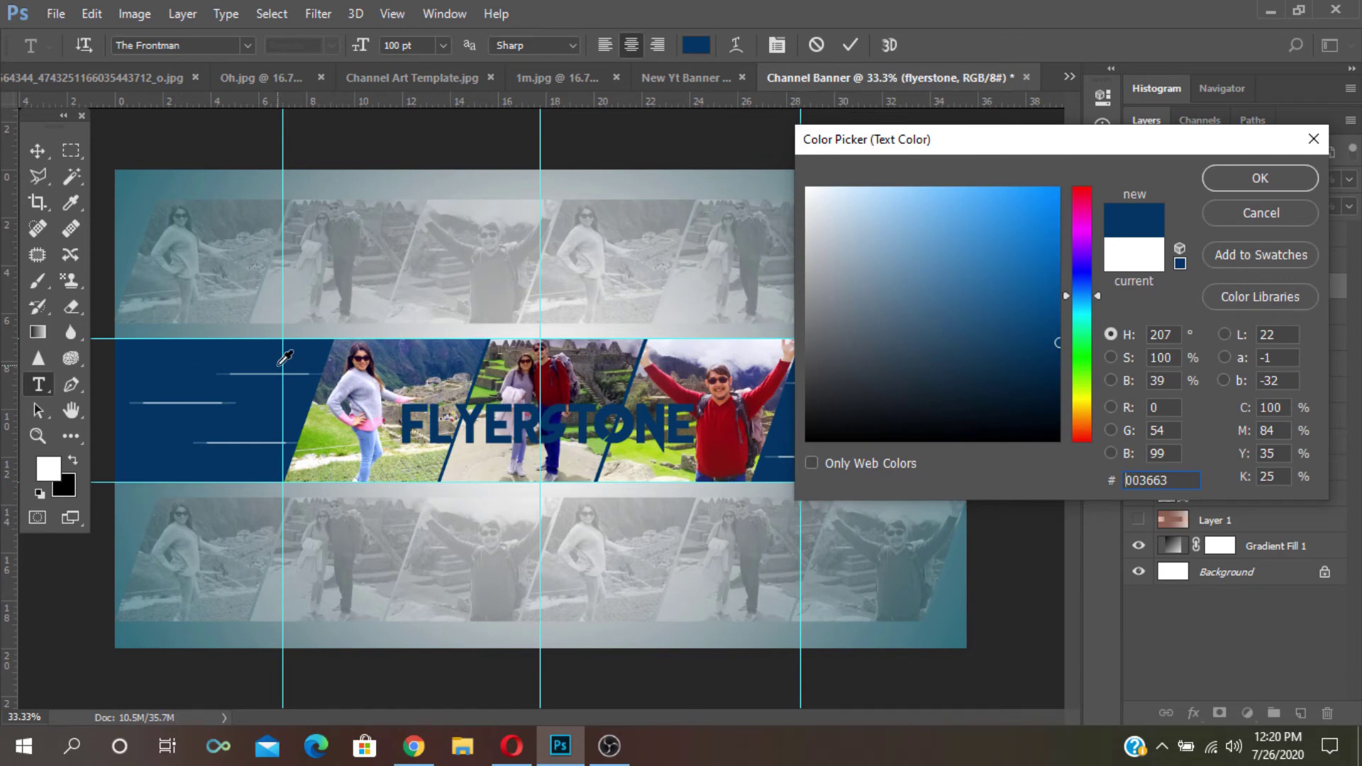
{"action": "left_click", "coordinate": [1229, 179]}
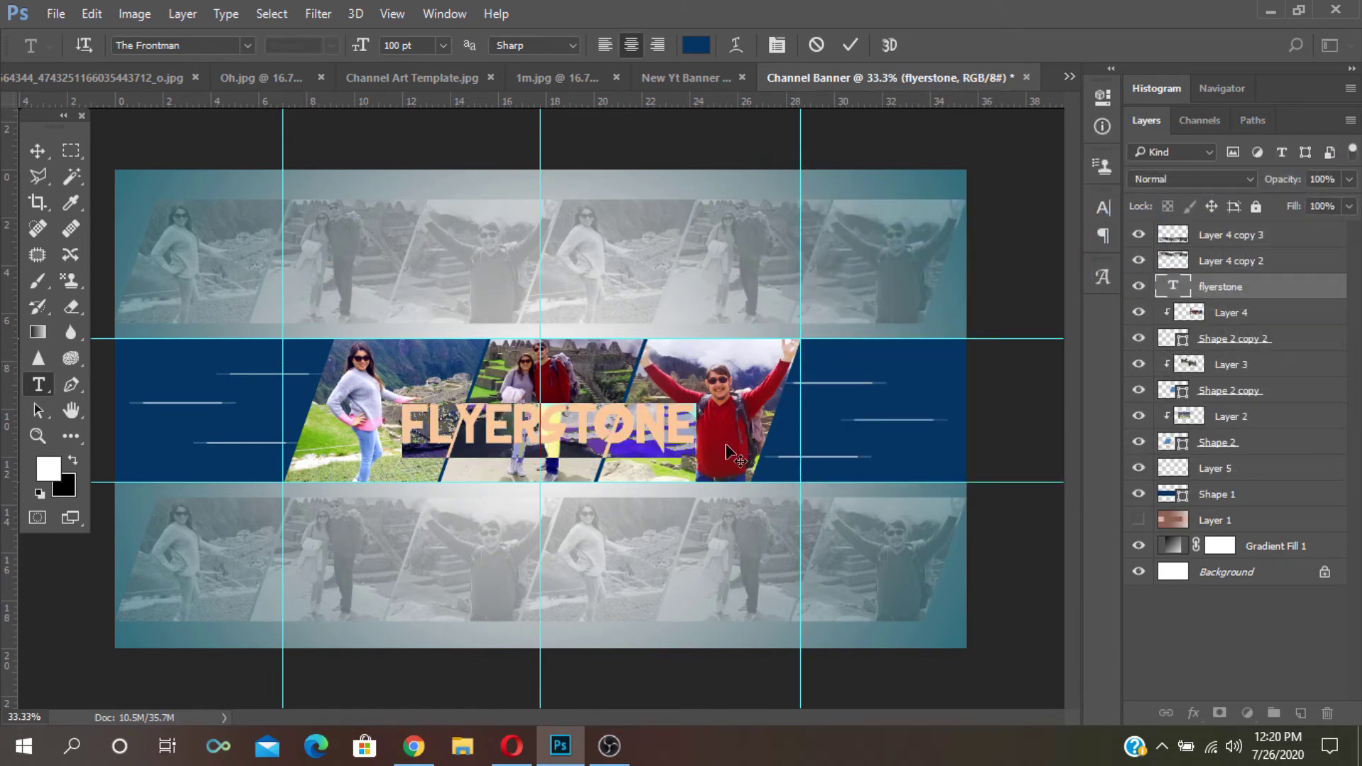
- Replace the navy with dark teal #045c70 for the FLYERSTONE title
{"action": "left_click", "coordinate": [689, 42]}
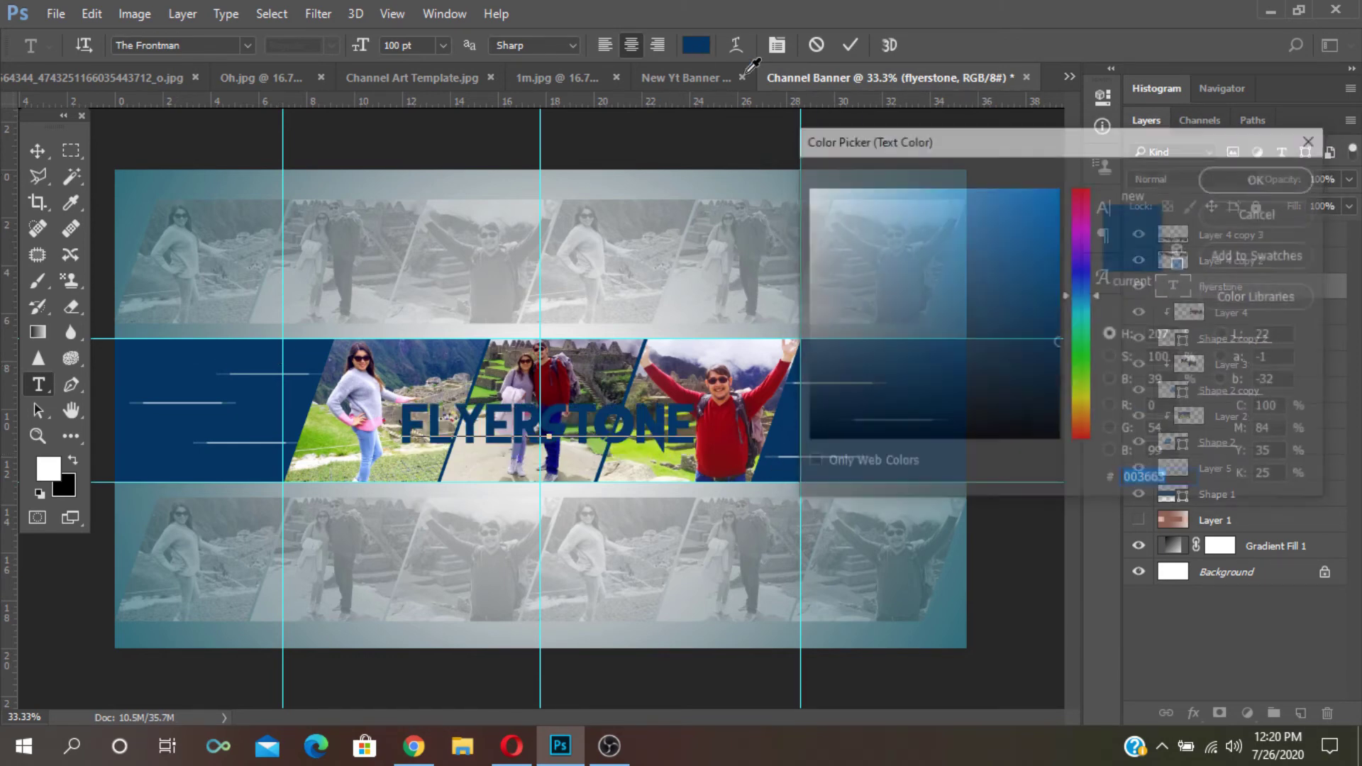
{"action": "left_click", "coordinate": [132, 178]}
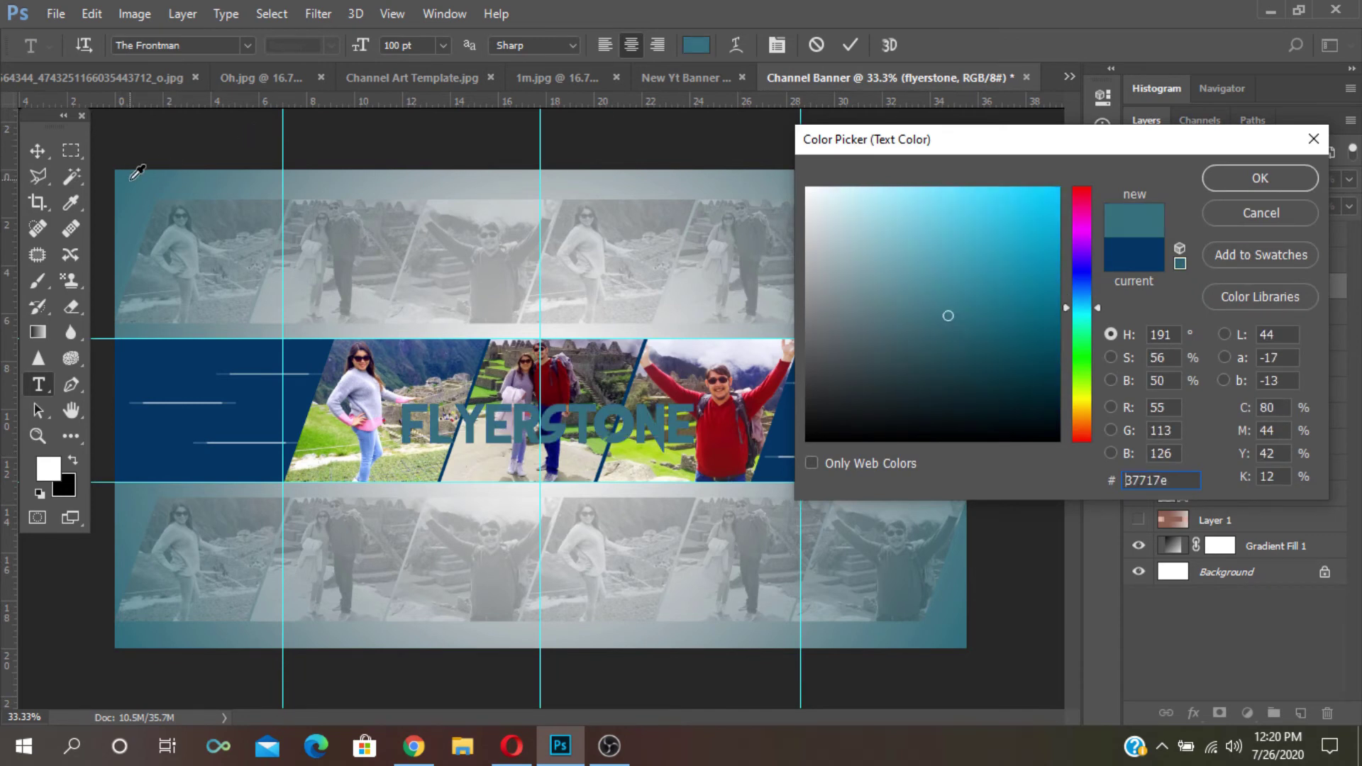
{"action": "left_click", "coordinate": [1048, 339]}
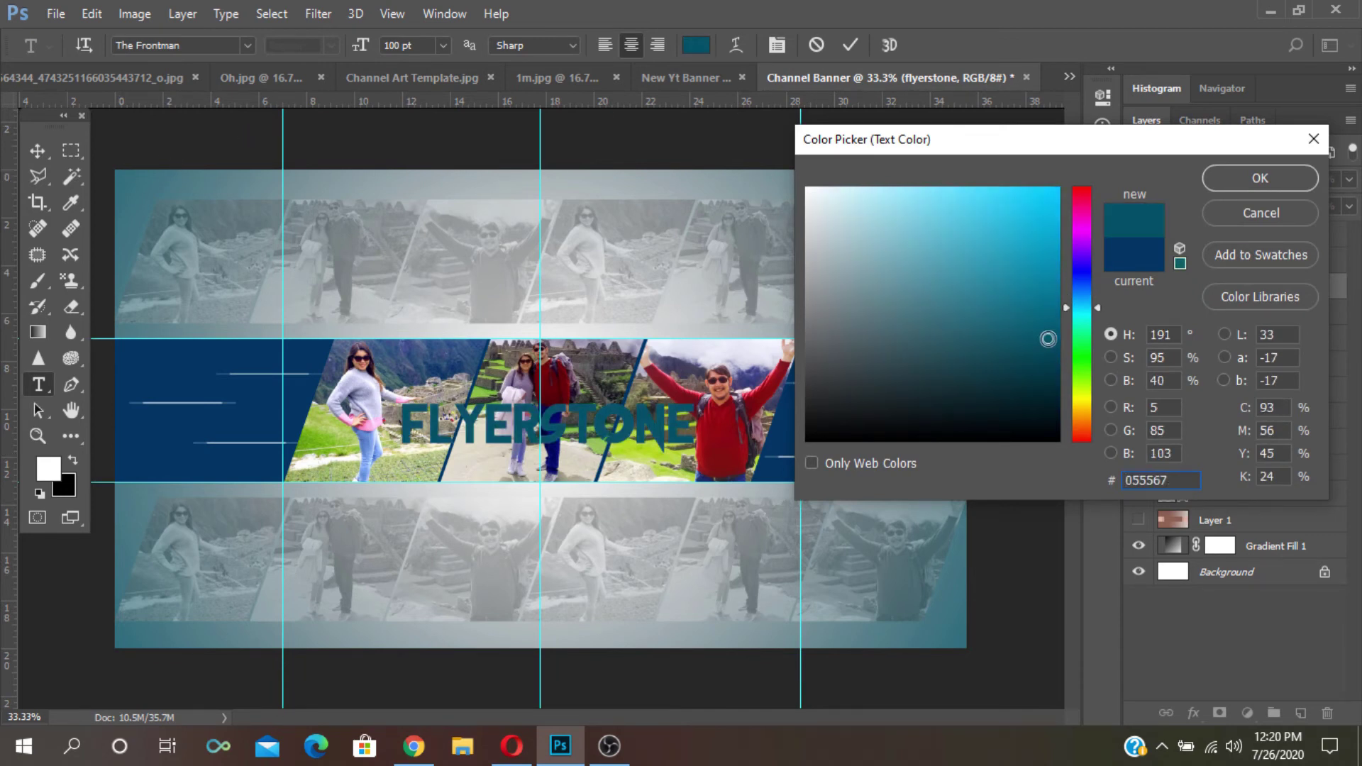
{"action": "left_click", "coordinate": [1033, 355]}
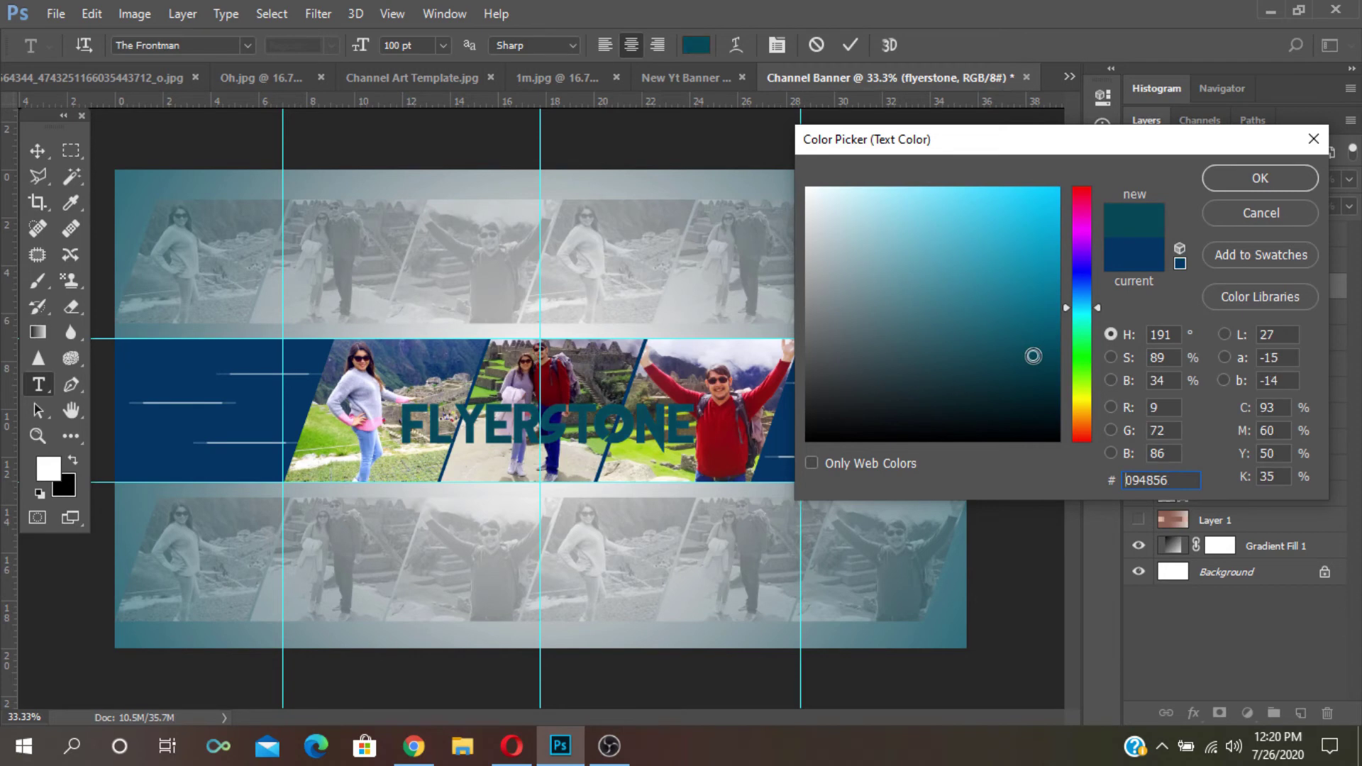
{"action": "left_click", "coordinate": [1046, 330]}
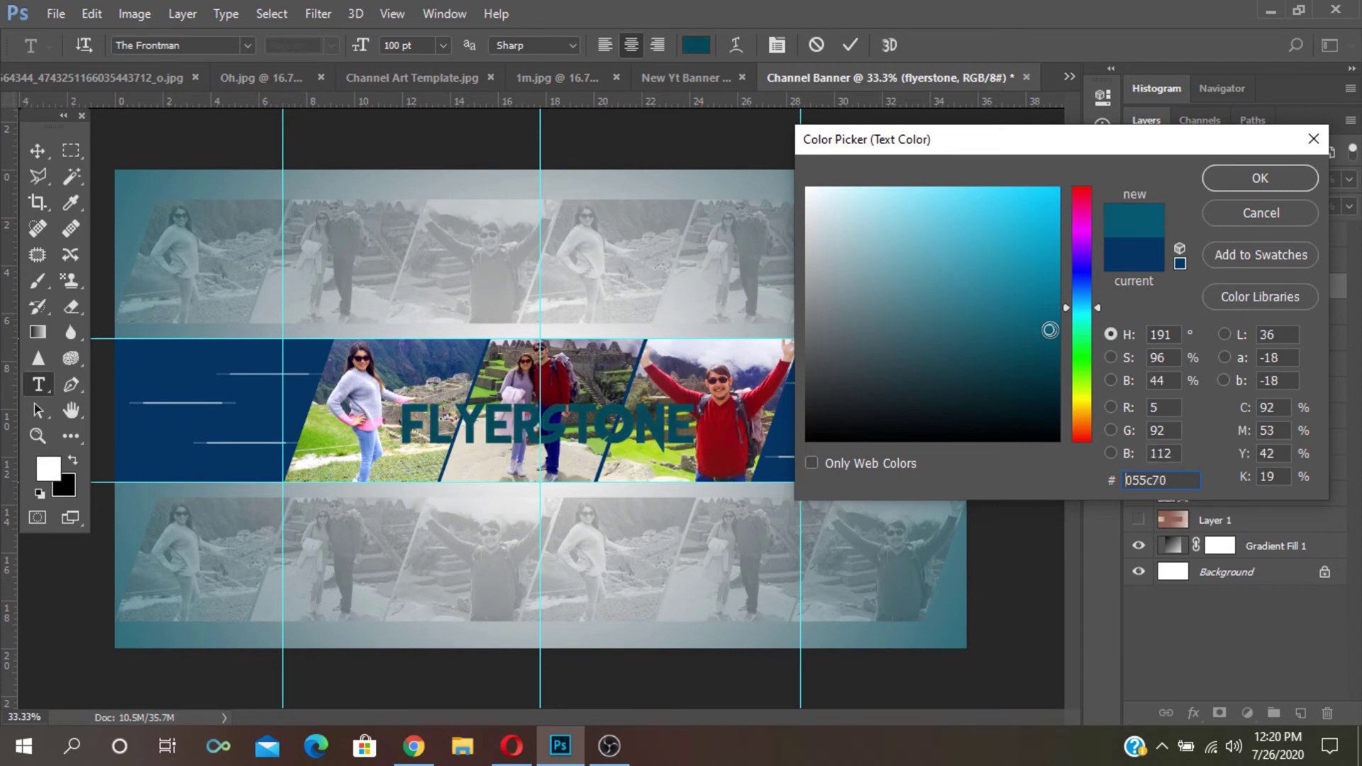
{"action": "left_click", "coordinate": [1219, 181]}
{"action": "left_click", "coordinate": [1225, 650]}
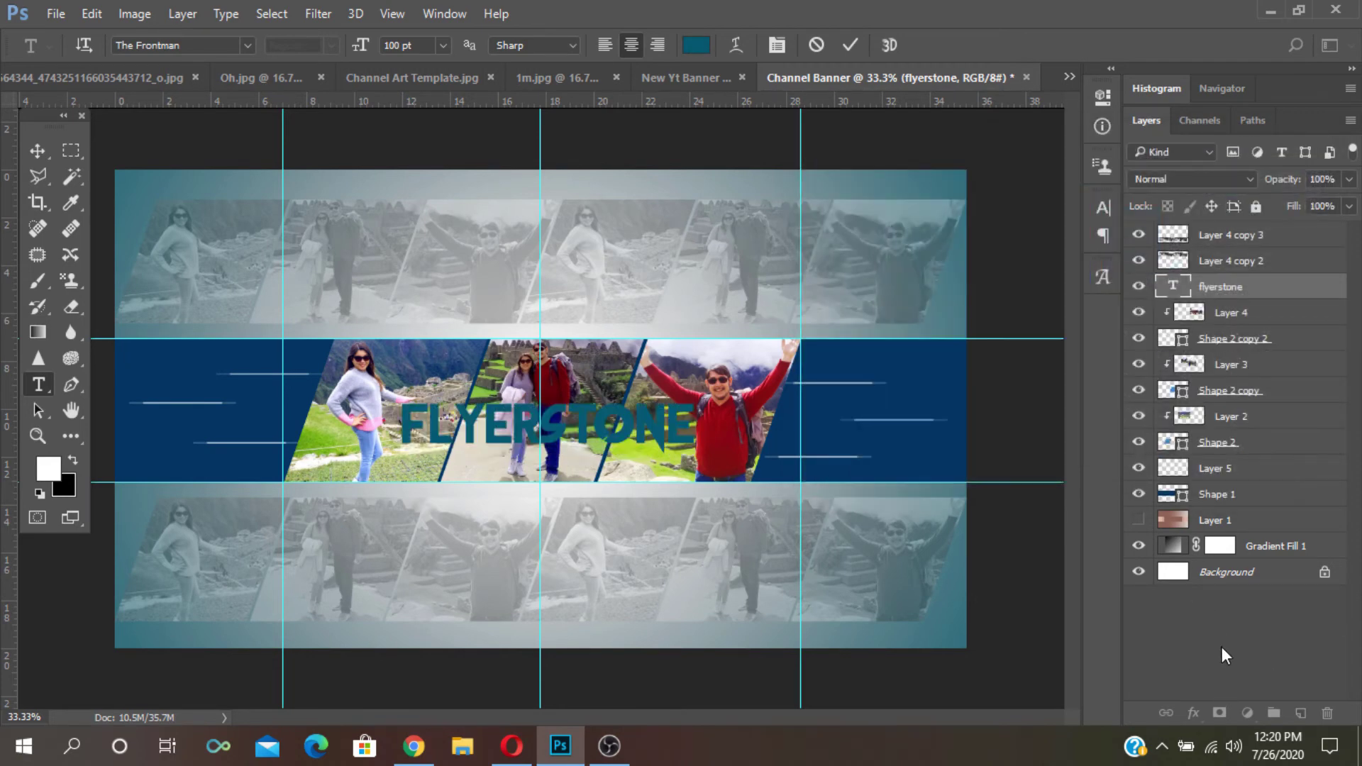
{"action": "left_click", "coordinate": [1270, 288]}
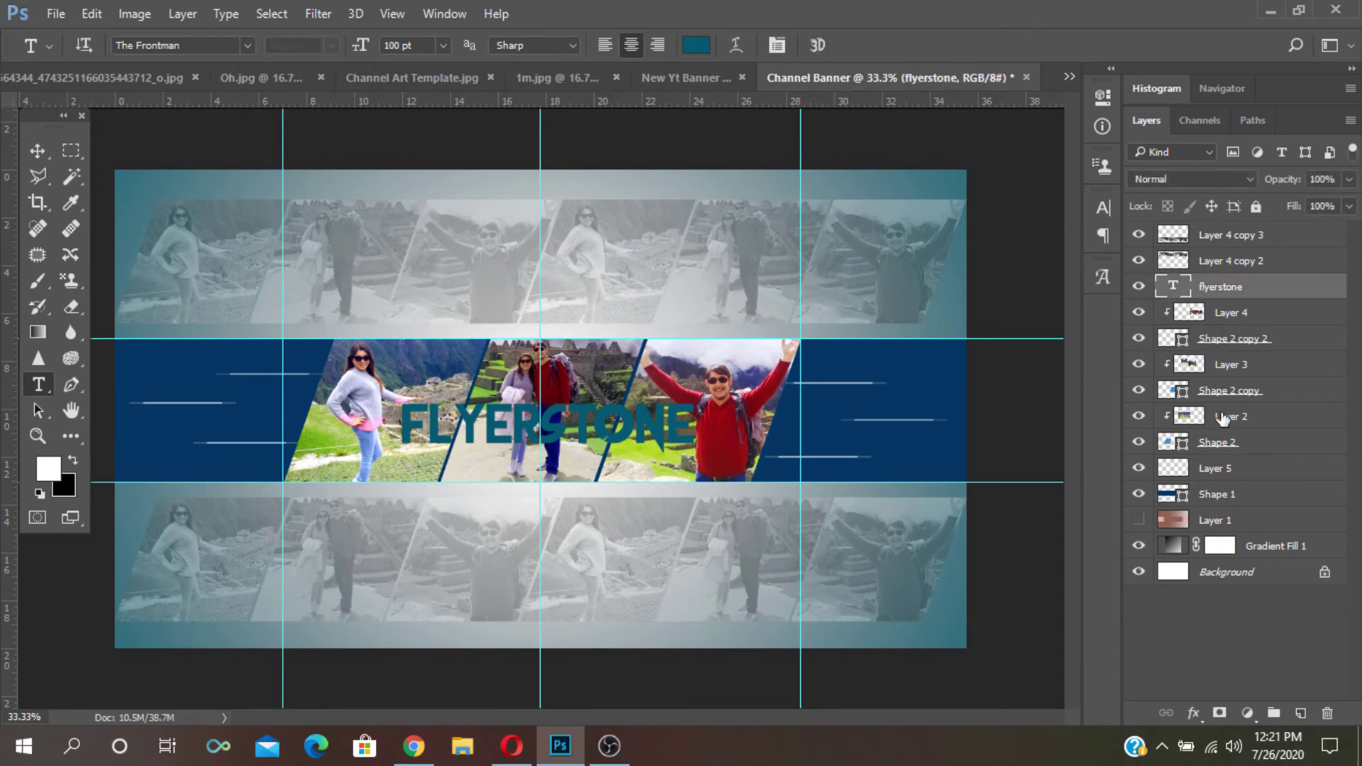
- Add a 3 px outside light Stroke effect to the FLYERSTONE title
{"action": "left_click", "coordinate": [1194, 713]}
{"action": "left_click", "coordinate": [1208, 530]}
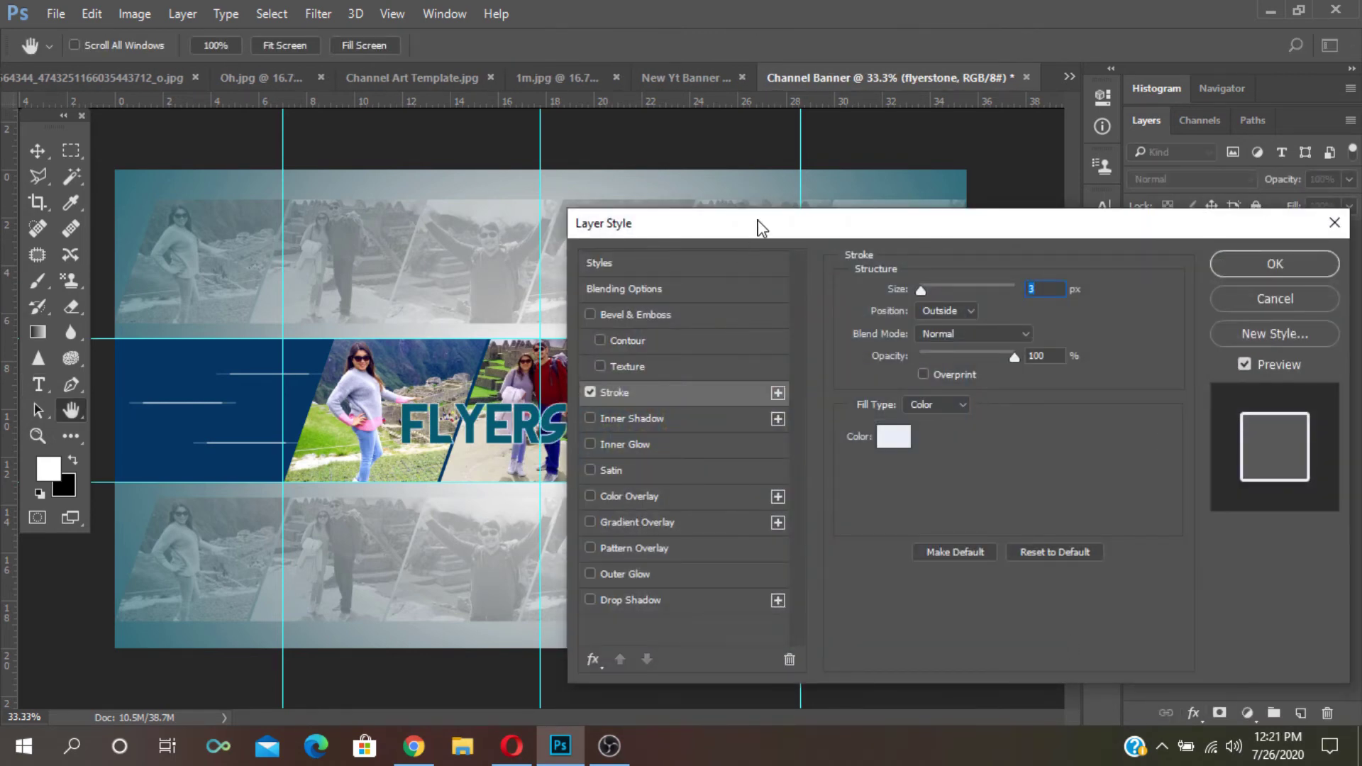
{"action": "mouse_move", "coordinate": [761, 227]}
{"action": "left_mouse_down"}
{"action": "mouse_move", "coordinate": [1204, 229]}
{"action": "mouse_move", "coordinate": [855, 226]}
{"action": "left_mouse_up"}
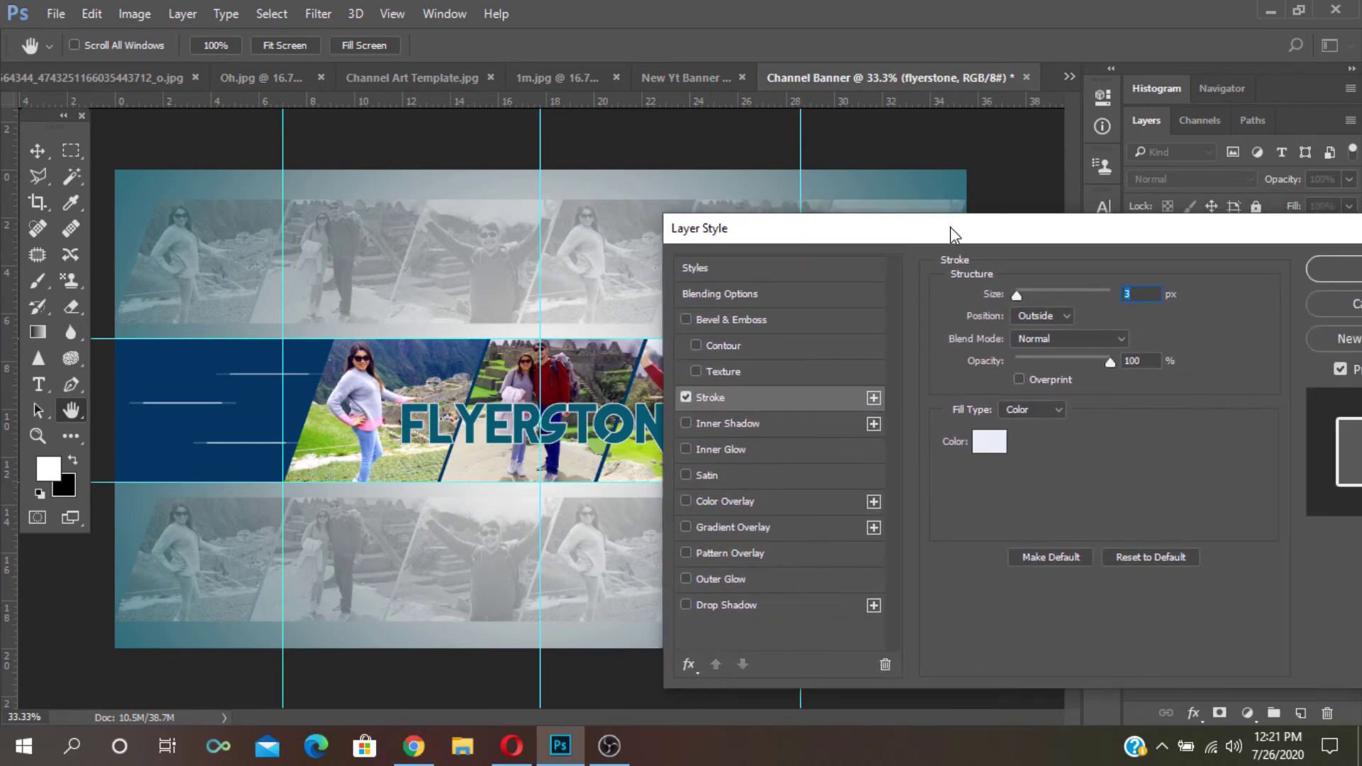
{"action": "left_click", "coordinate": [1335, 269]}
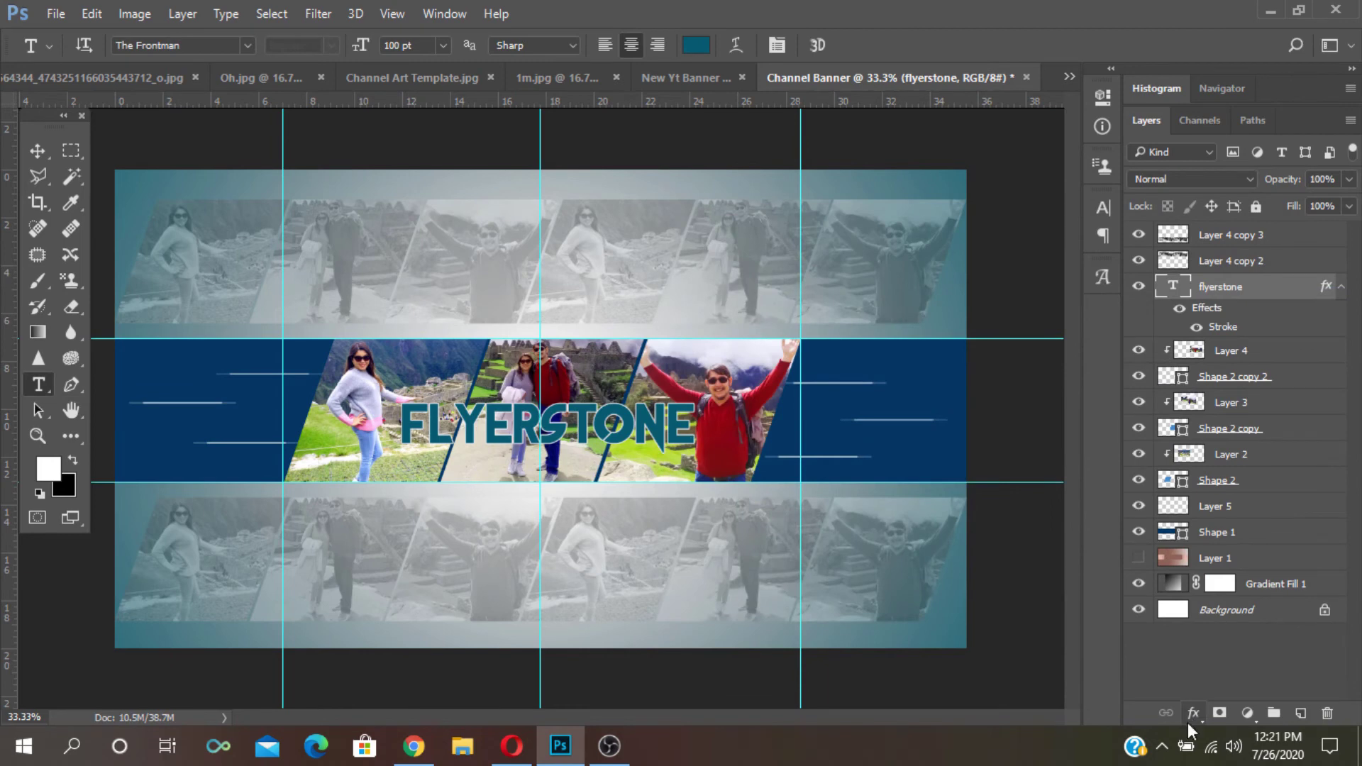
- Add a smooth Inner Bevel at 95% depth to the FLYERSTONE title
{"action": "left_click", "coordinate": [1188, 722]}
{"action": "left_click", "coordinate": [1203, 508]}
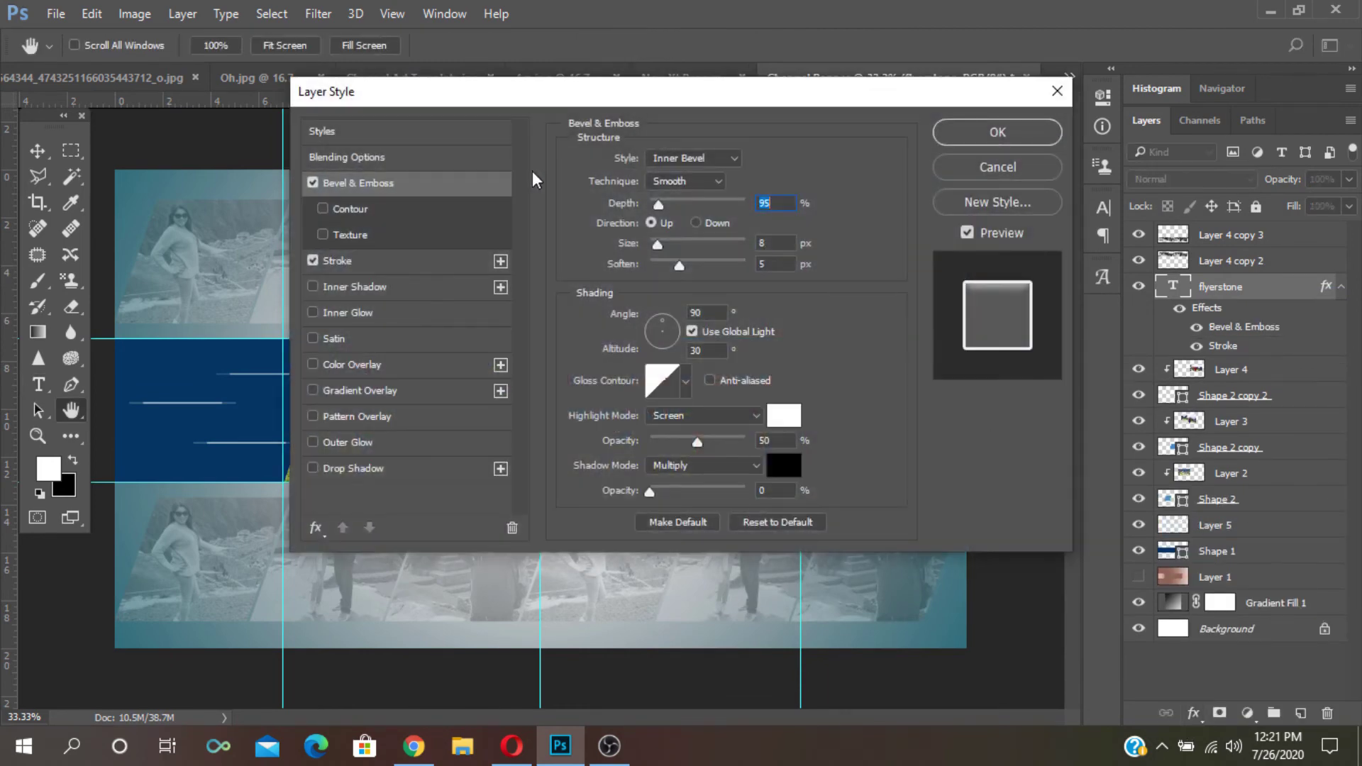
{"action": "left_click_drag", "start_coordinate": [454, 91], "coordinate": [888, 91]}
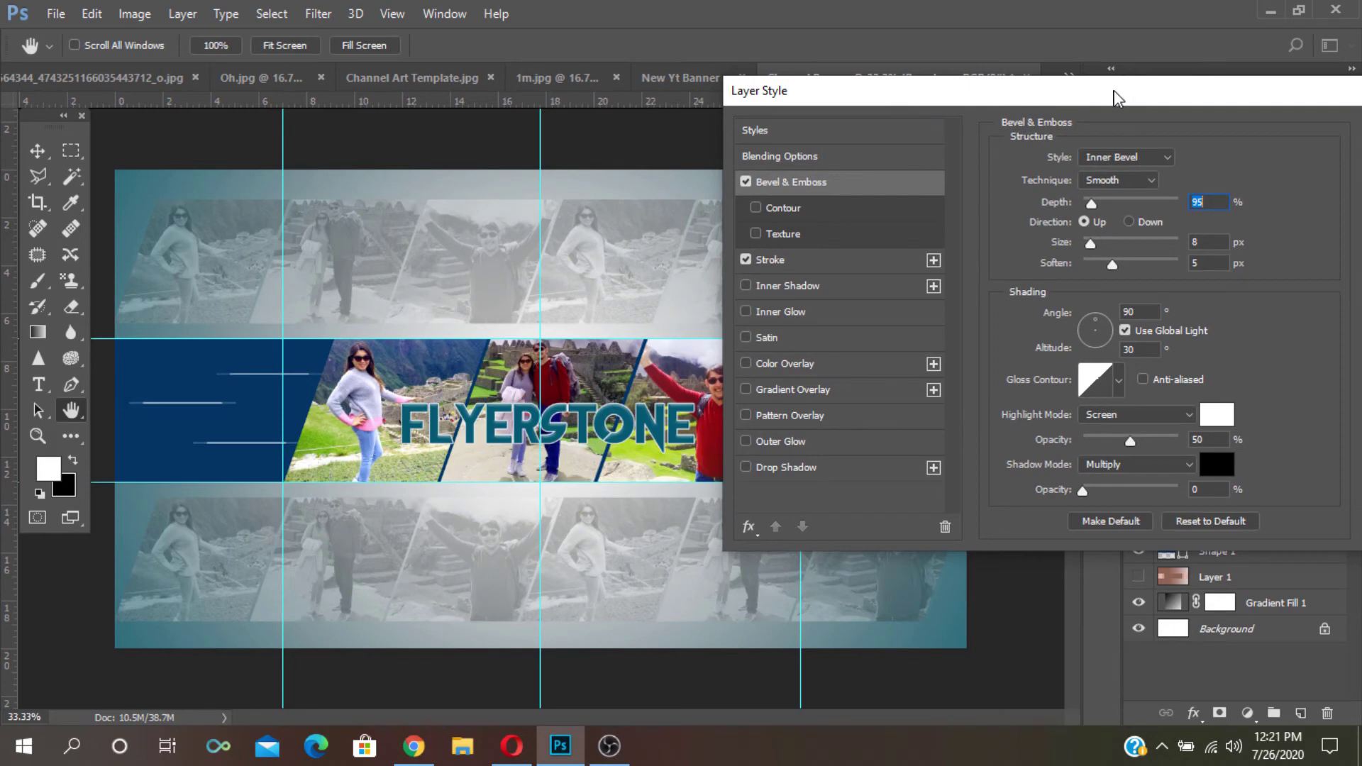
{"action": "left_click_drag", "start_coordinate": [1118, 98], "coordinate": [907, 115]}
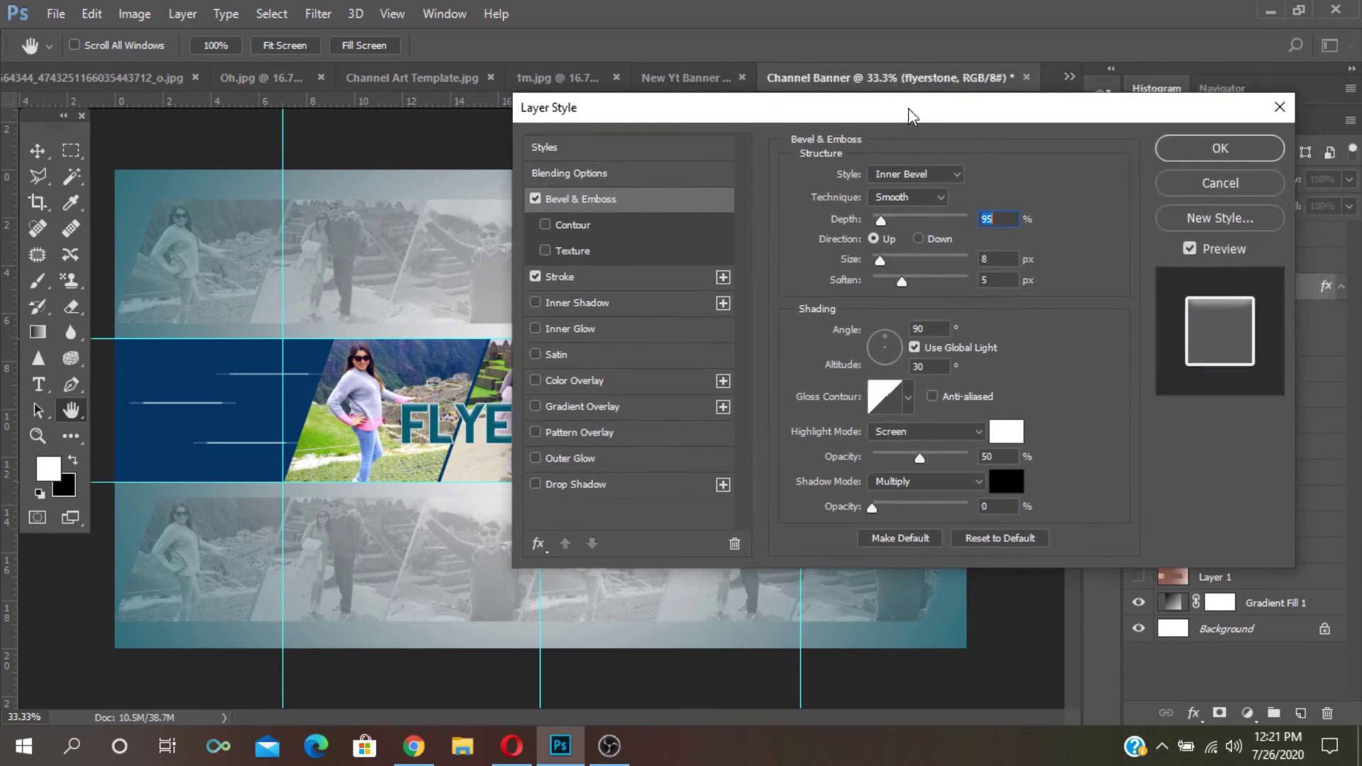
{"action": "left_click", "coordinate": [1215, 149]}
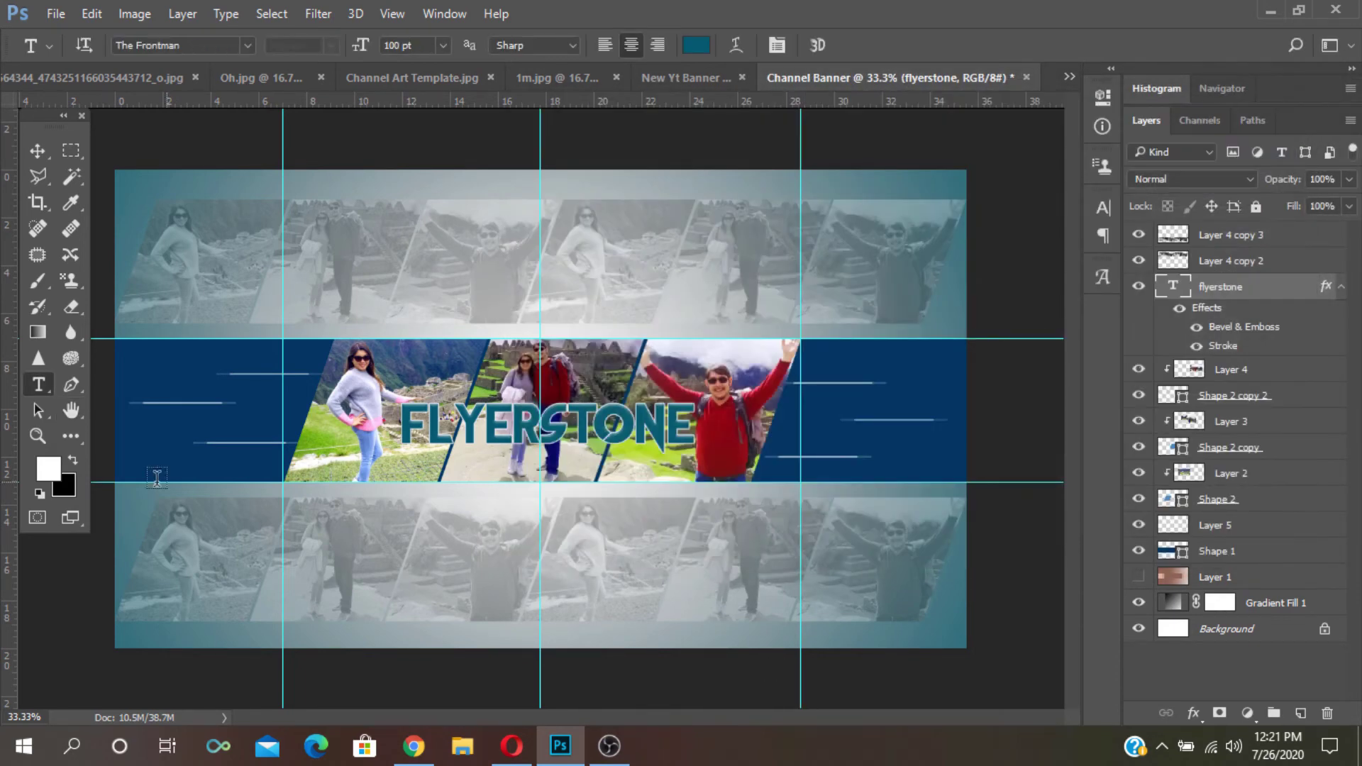
- Type 'TRAVEL AND EVENTS VLOG' in Market Fresh and place it under FLYERSTONE
{"action": "left_click", "coordinate": [404, 464]}
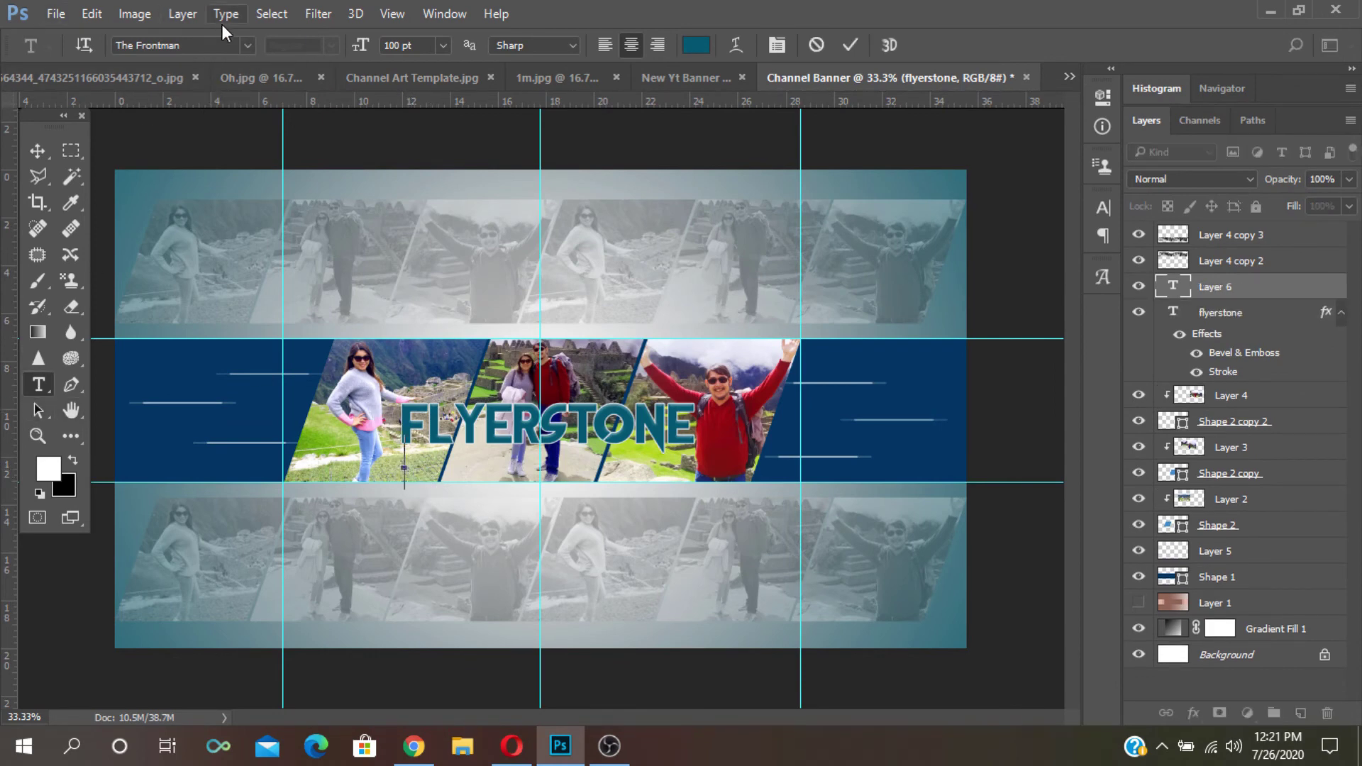
{"action": "left_click", "coordinate": [247, 44]}
{"action": "left_click", "coordinate": [195, 129]}
{"action": "type", "text": "TR"}
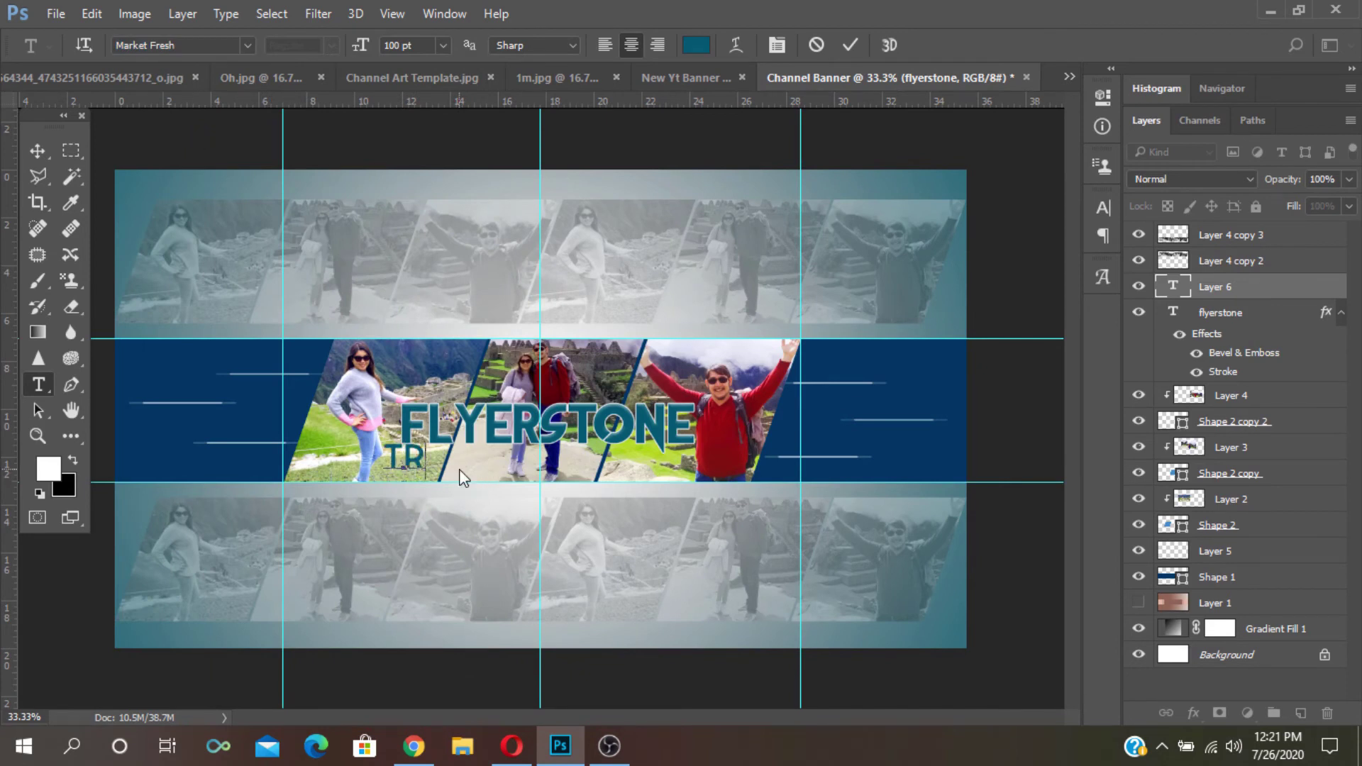
{"action": "type", "text": "AVEL AND EV"}
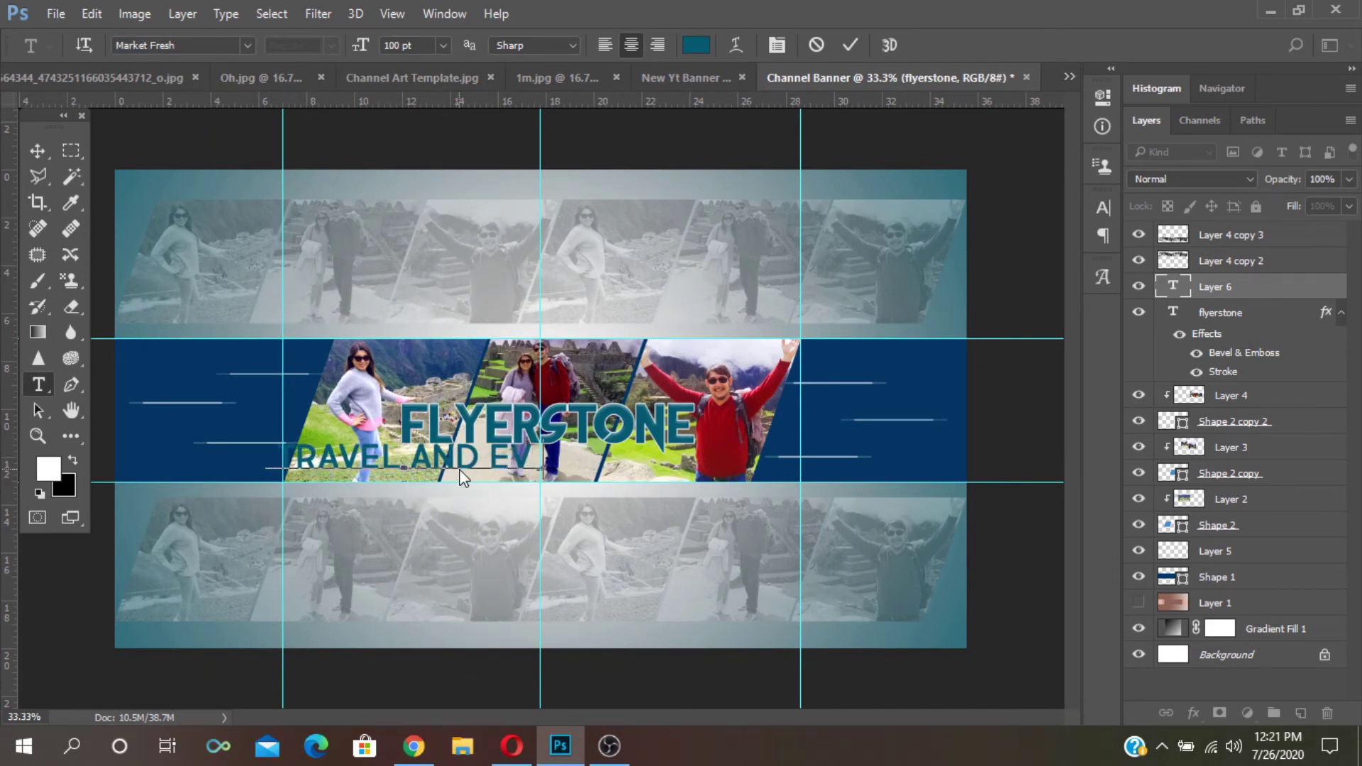
{"action": "type", "text": "ENTS VLOG"}
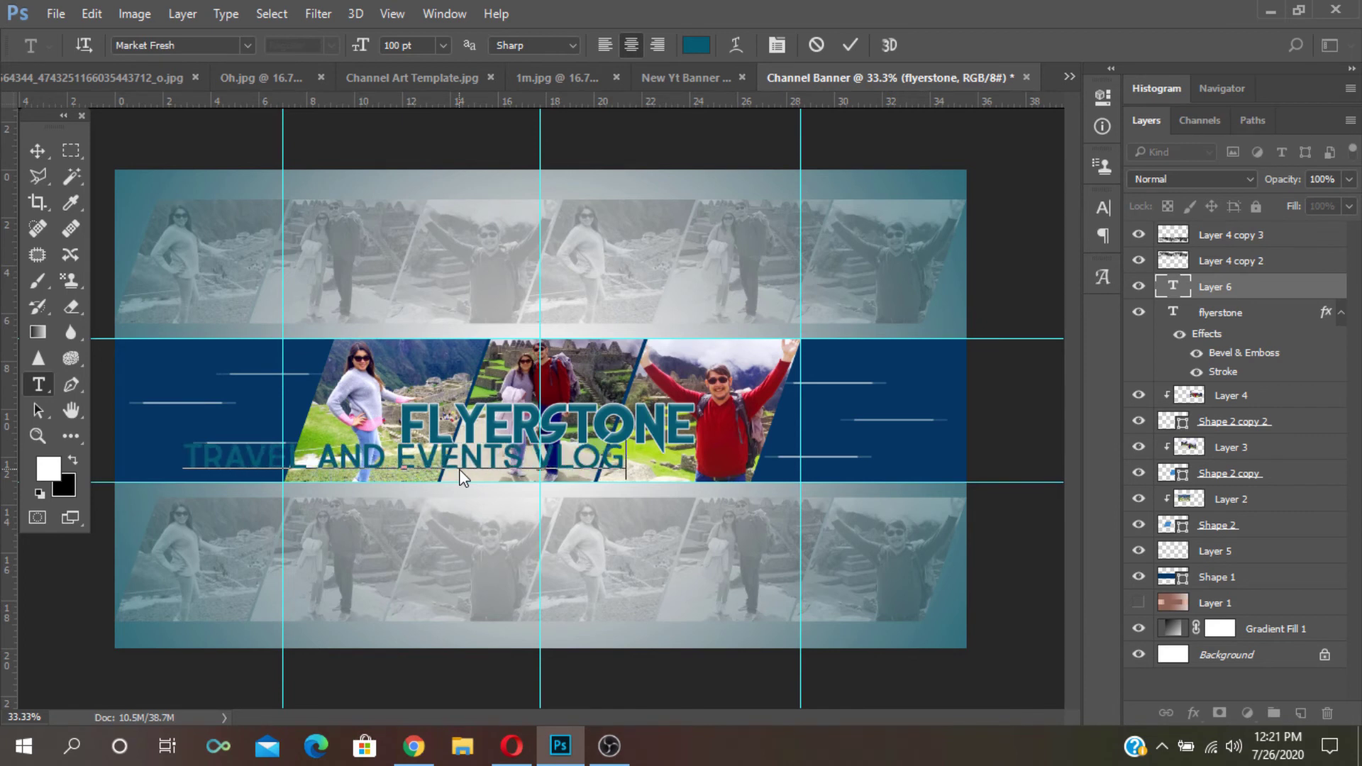
{"action": "left_click", "coordinate": [850, 45]}
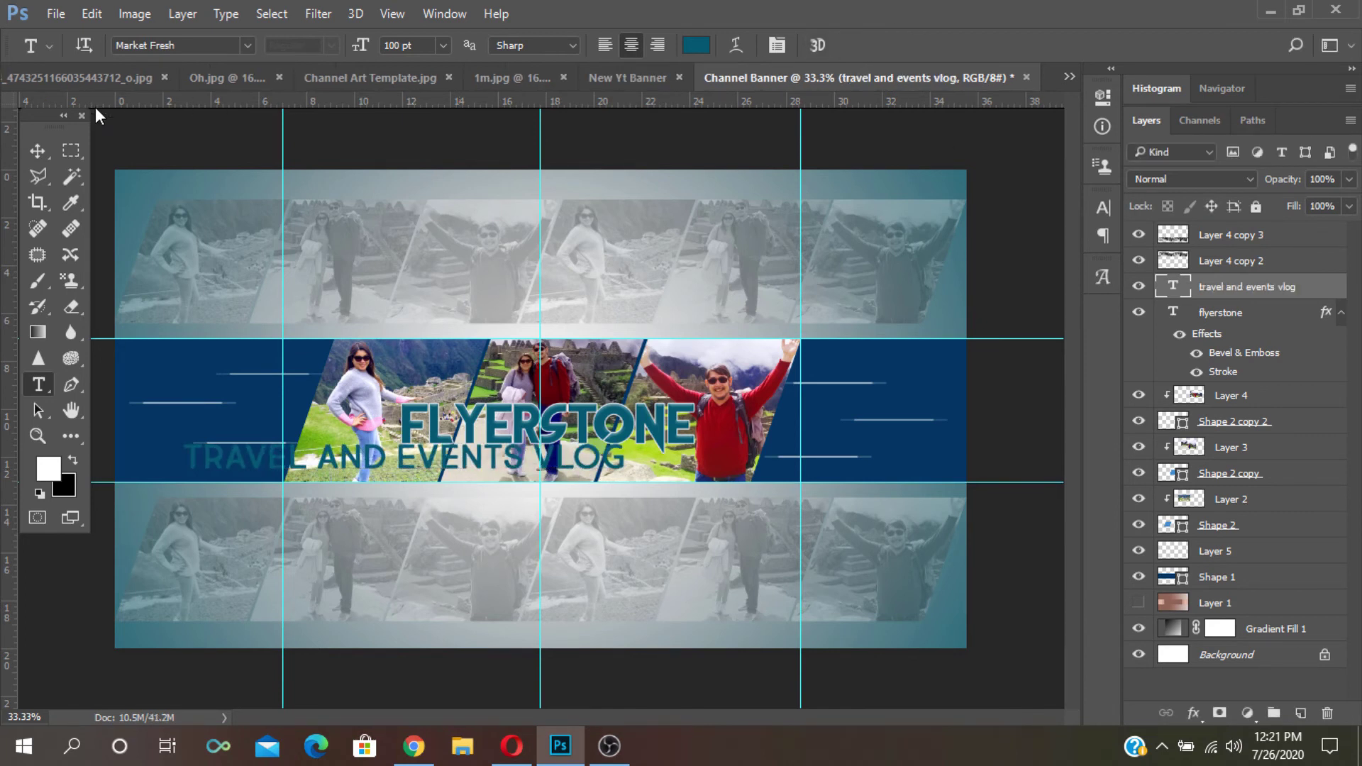
{"action": "left_click", "coordinate": [39, 150]}
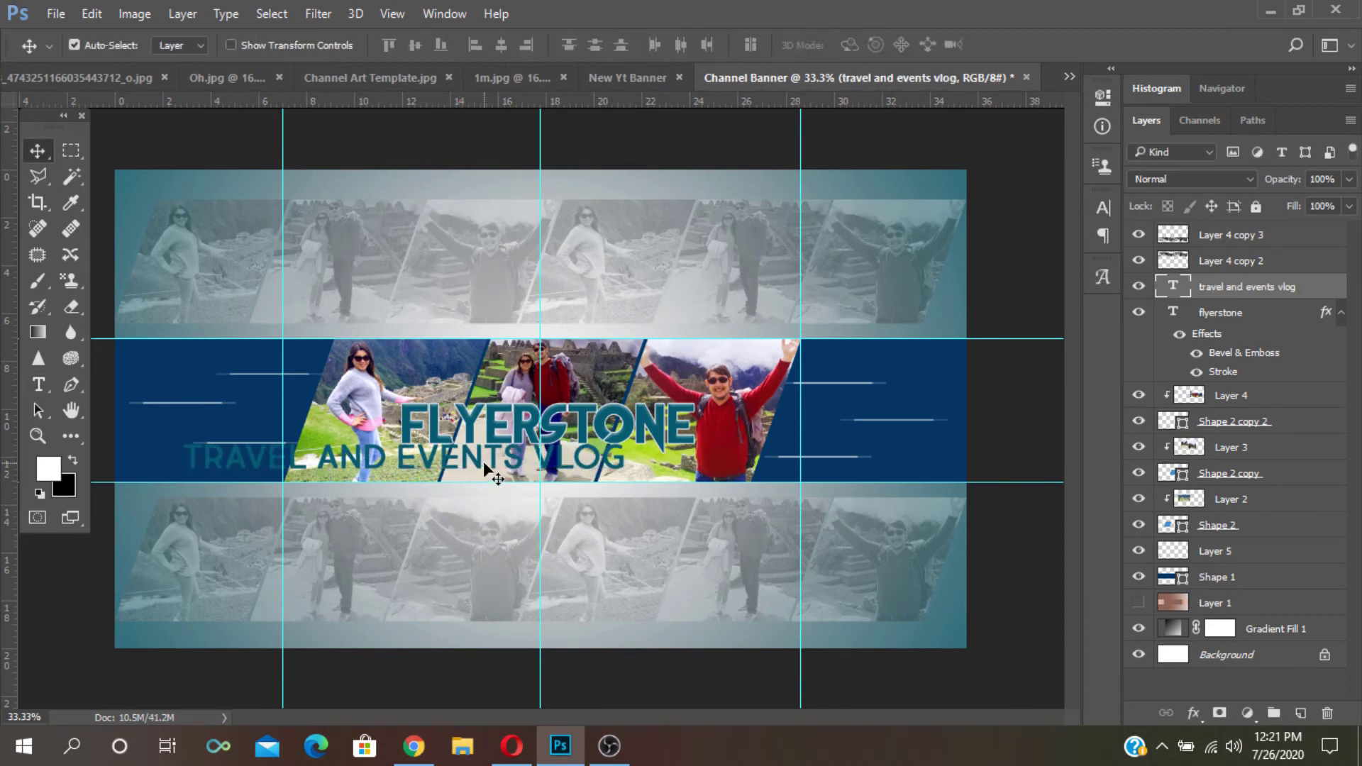
{"action": "left_click_drag", "start_coordinate": [483, 461], "coordinate": [628, 469]}
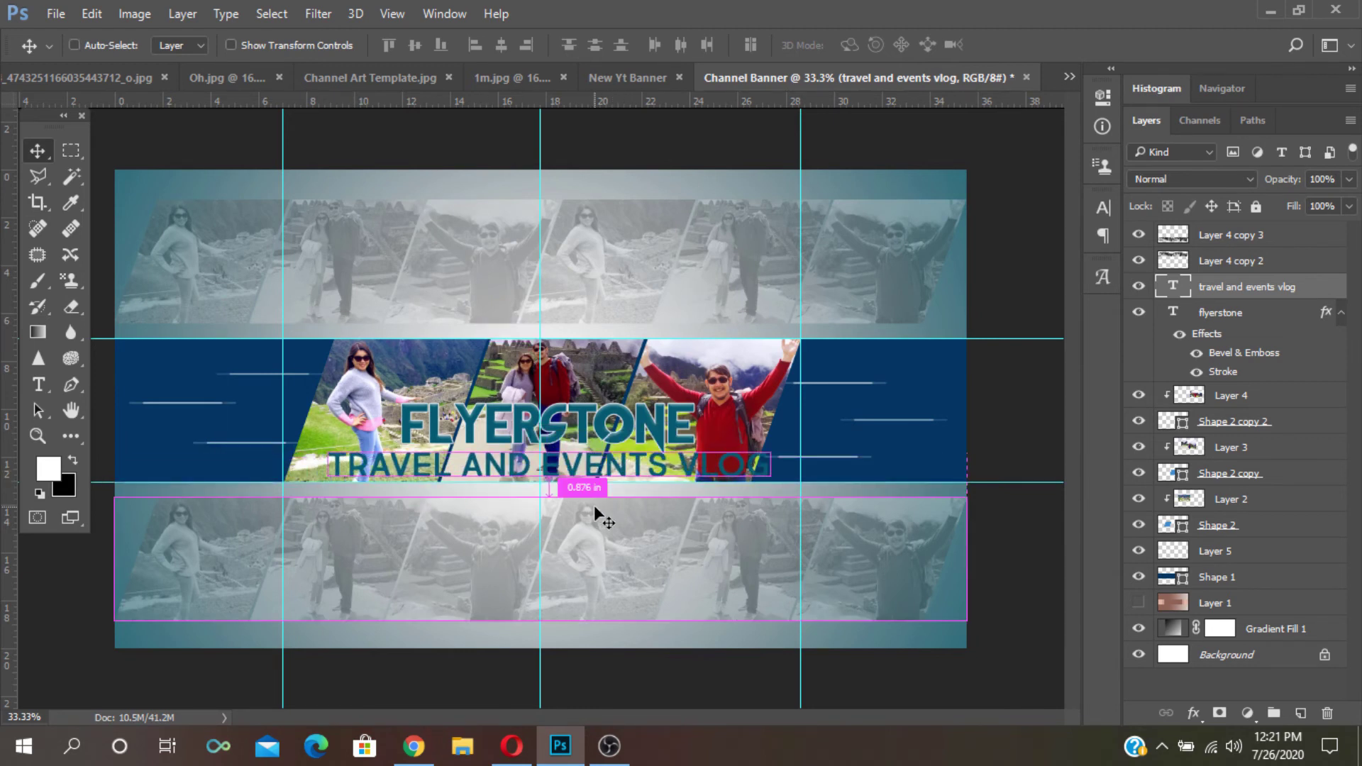
- Scale the subtitle narrower and shorter with Free Transform so it fits beneath the title
{"action": "key", "text": "ctrl+t"}
{"action": "left_click_drag", "start_coordinate": [326, 471], "coordinate": [429, 472]}
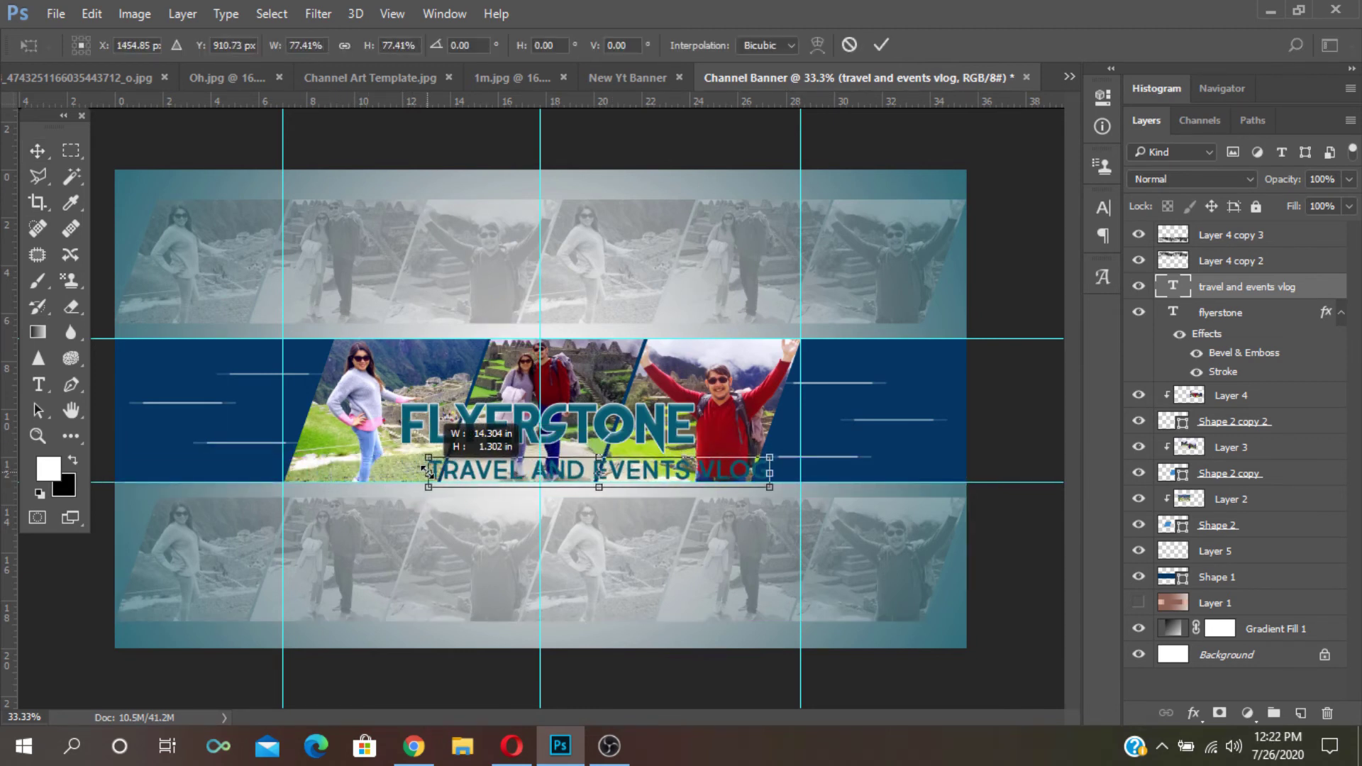
{"action": "left_click_drag", "start_coordinate": [599, 460], "coordinate": [601, 465]}
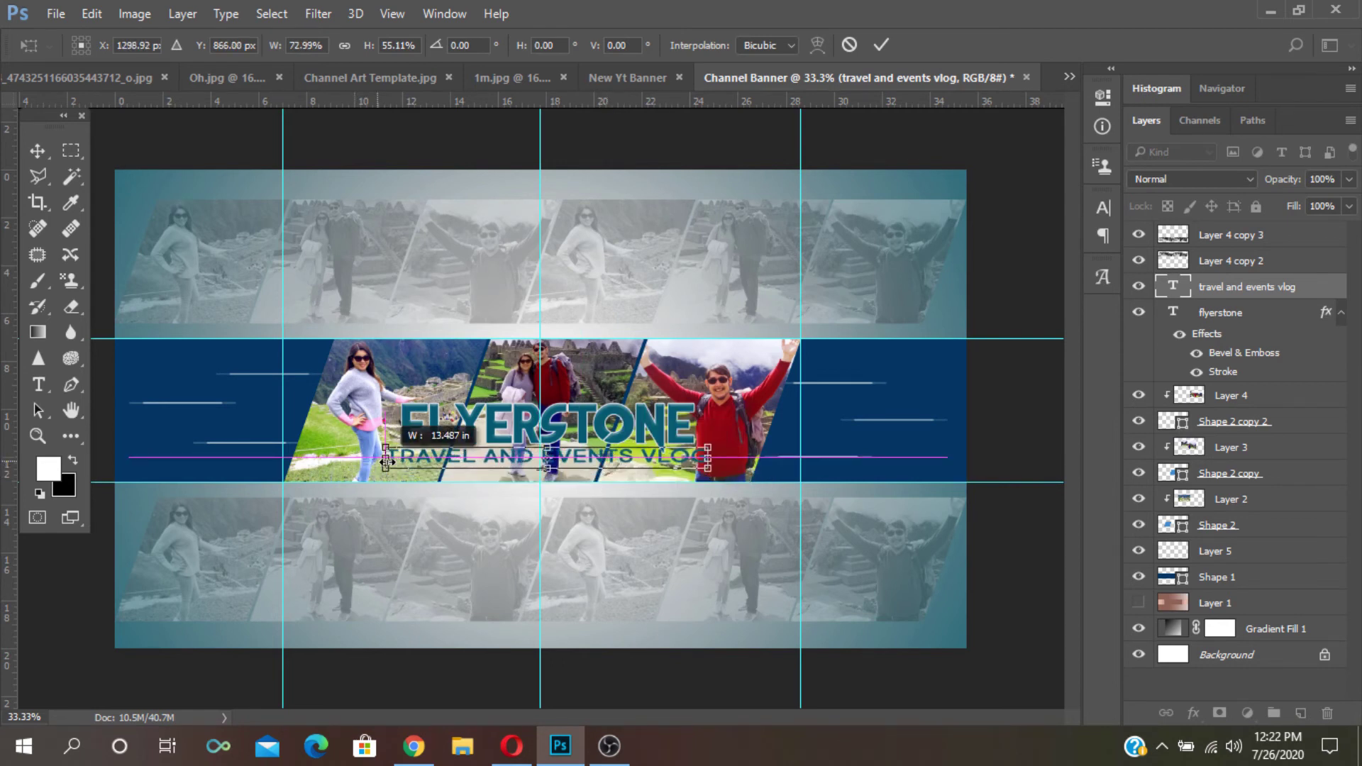
{"action": "left_click_drag", "start_coordinate": [366, 460], "coordinate": [403, 459]}
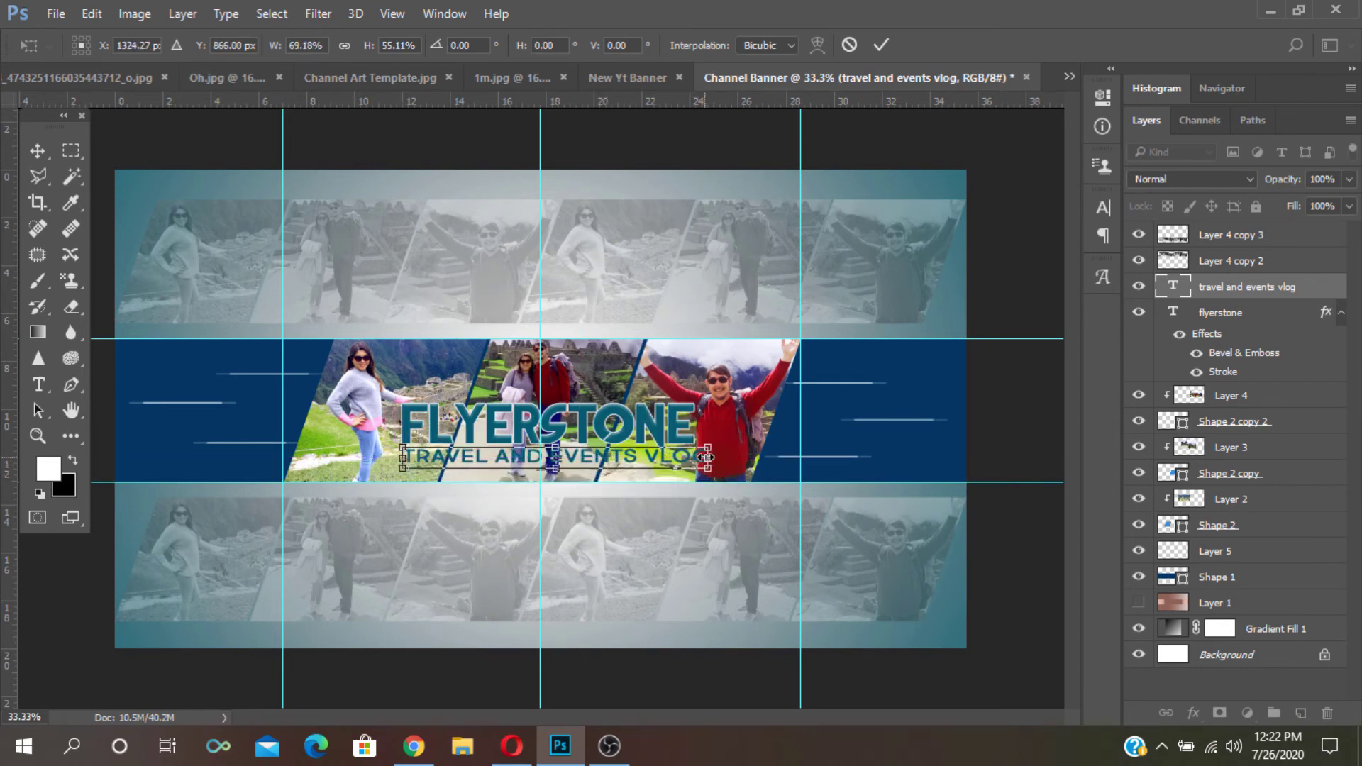
{"action": "left_click_drag", "start_coordinate": [699, 465], "coordinate": [684, 465]}
{"action": "key", "text": "Down"}
{"action": "key", "text": "Down"}
{"action": "key", "text": "Down"}
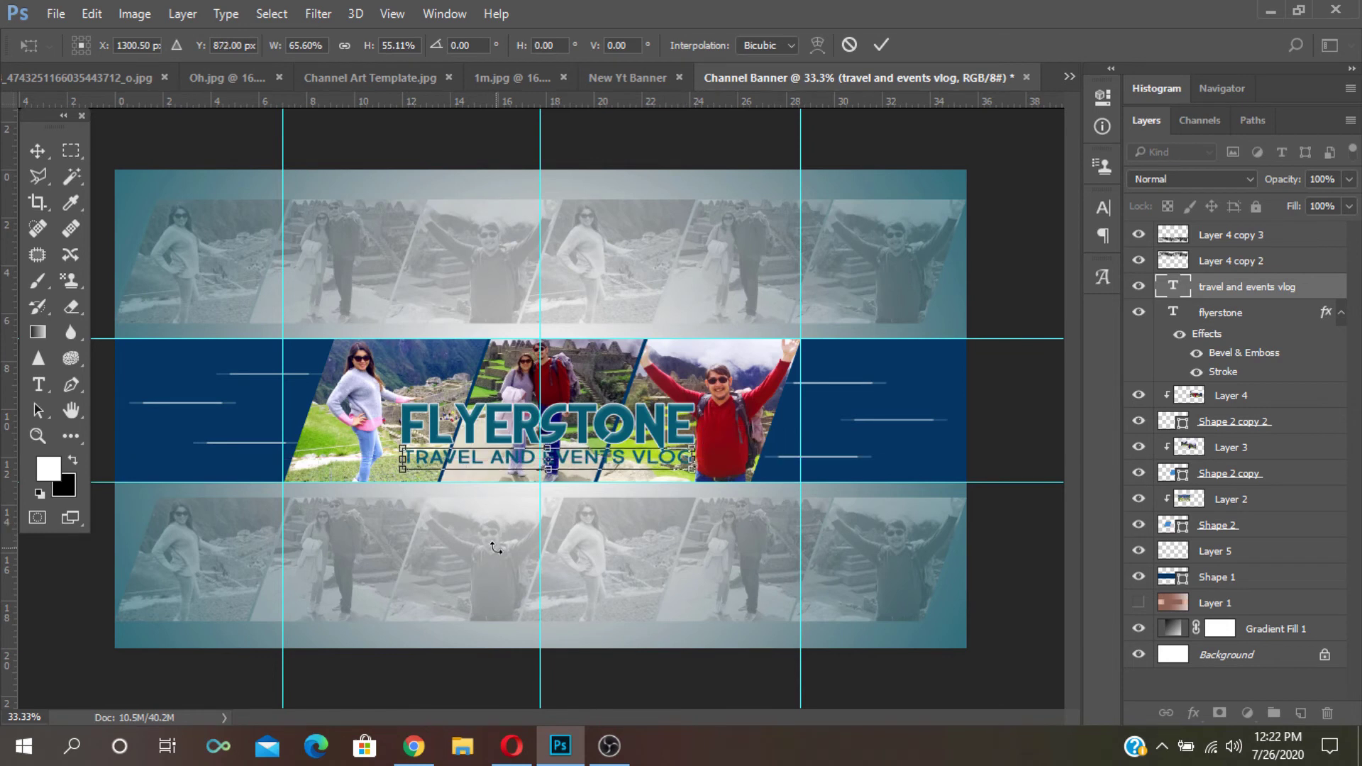
{"action": "key", "text": "Down"}
{"action": "key", "text": "Down"}
{"action": "key", "text": "Down"}
{"action": "key", "text": "Return"}
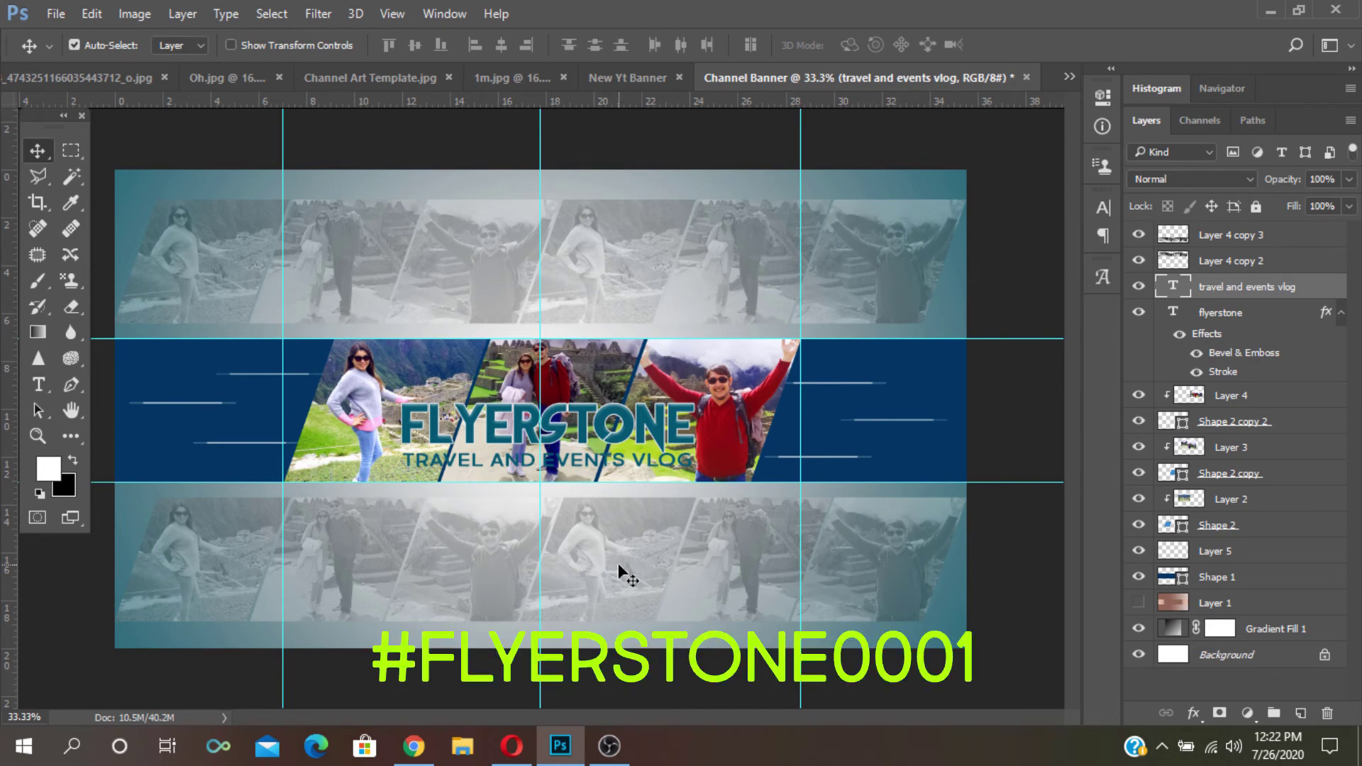
- Give the TRAVEL AND EVENTS VLOG subtitle a stroke and a drop shadow
{"action": "left_click", "coordinate": [1195, 713]}
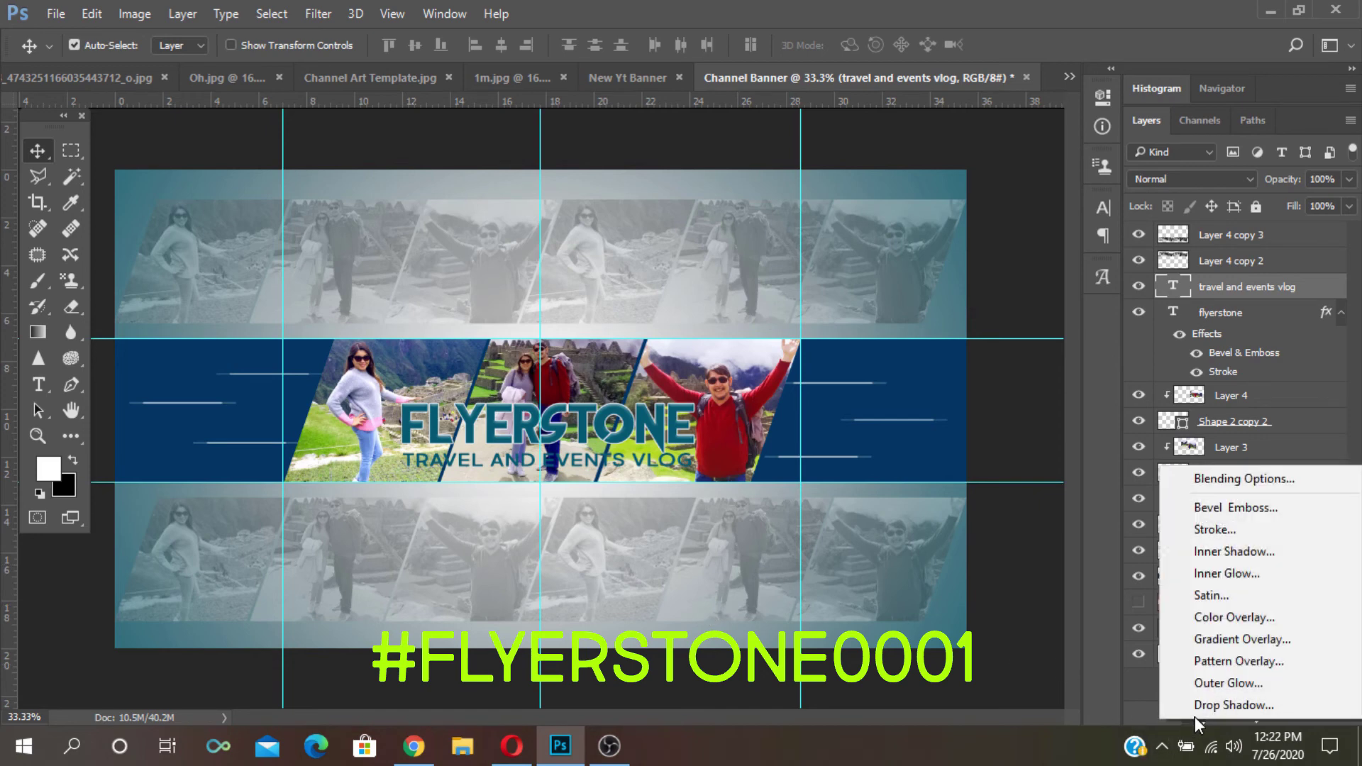
{"action": "left_click", "coordinate": [1207, 525]}
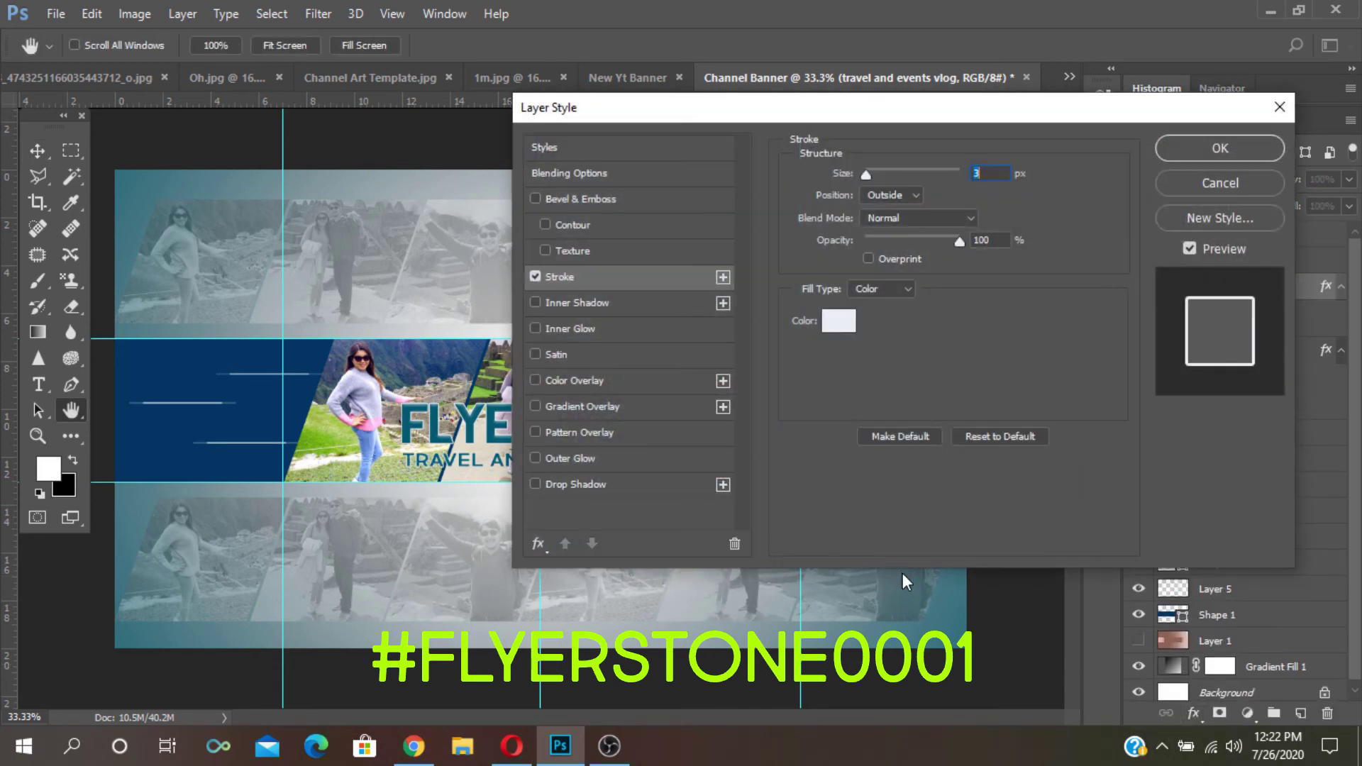
{"action": "left_click", "coordinate": [1177, 146]}
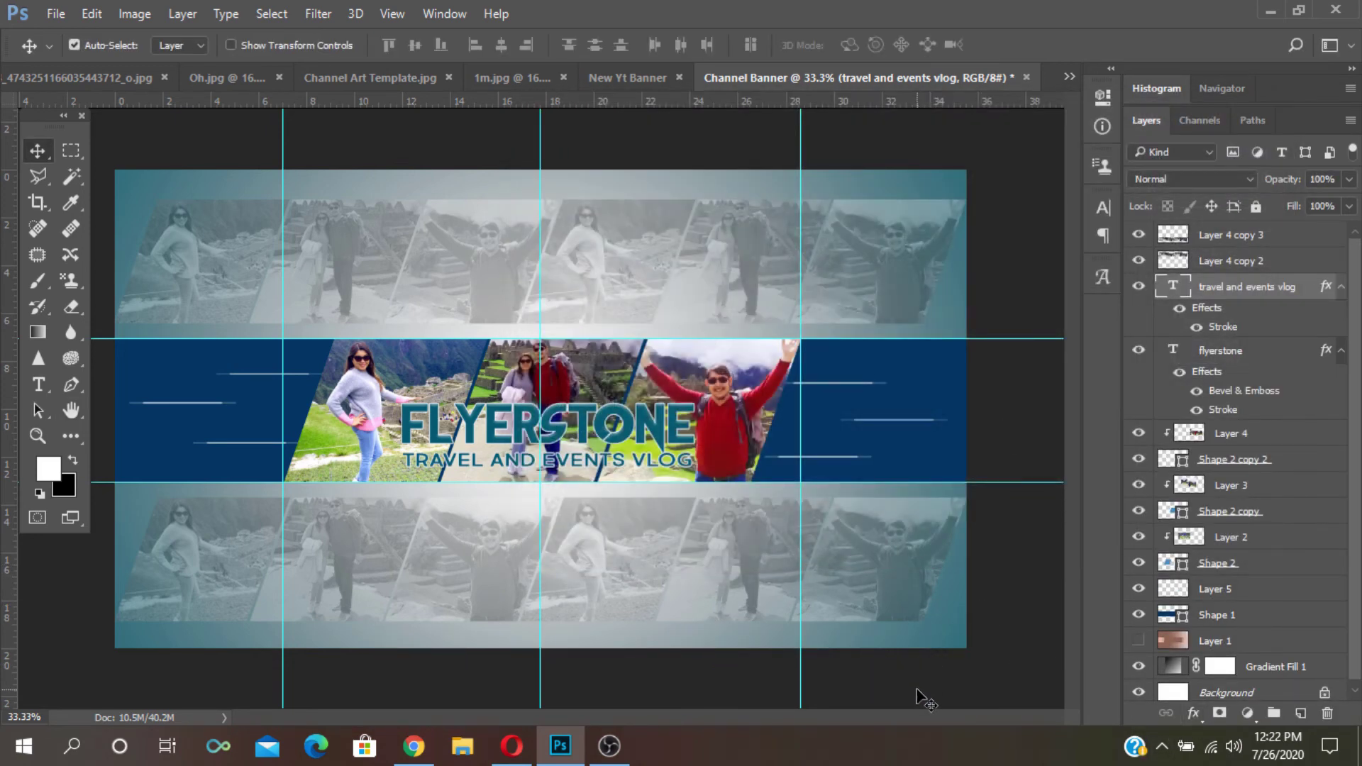
{"action": "left_click", "coordinate": [1194, 713]}
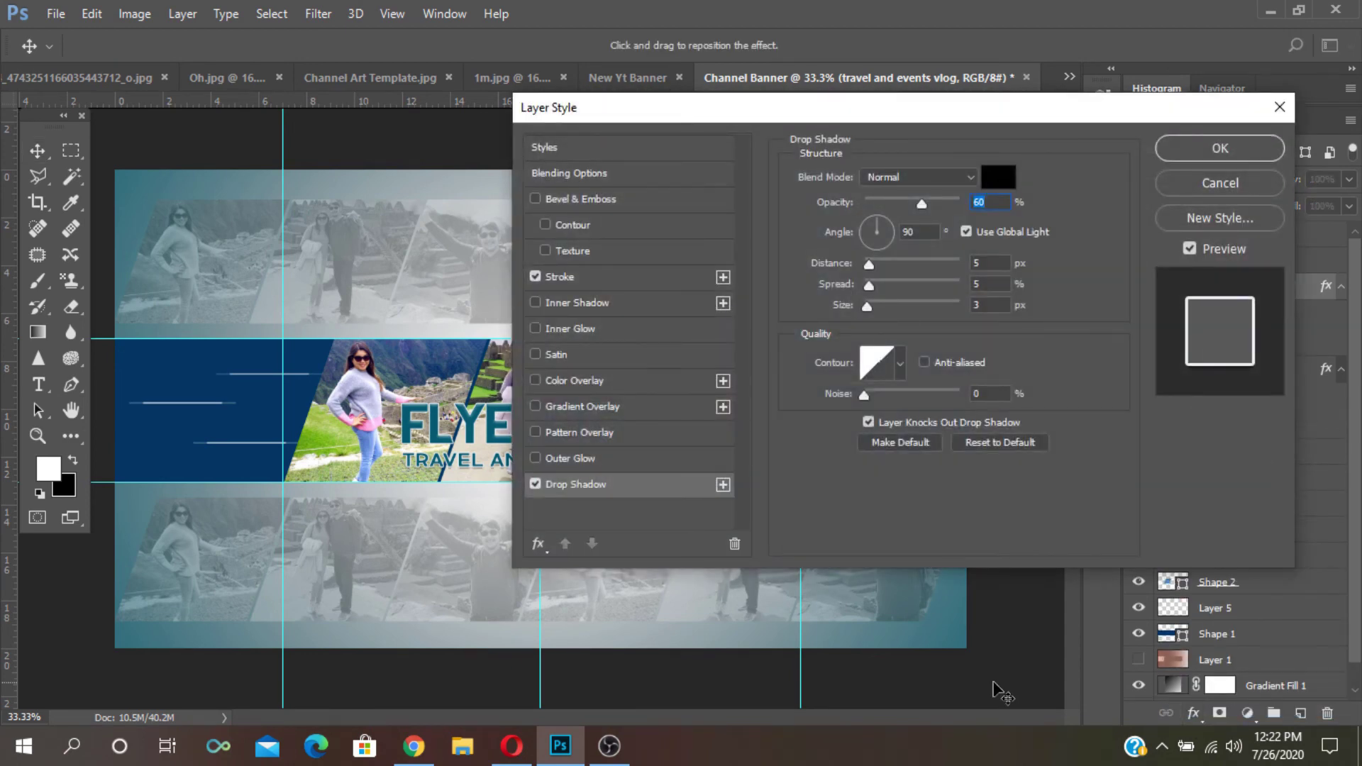
{"action": "left_click", "coordinate": [1248, 148]}
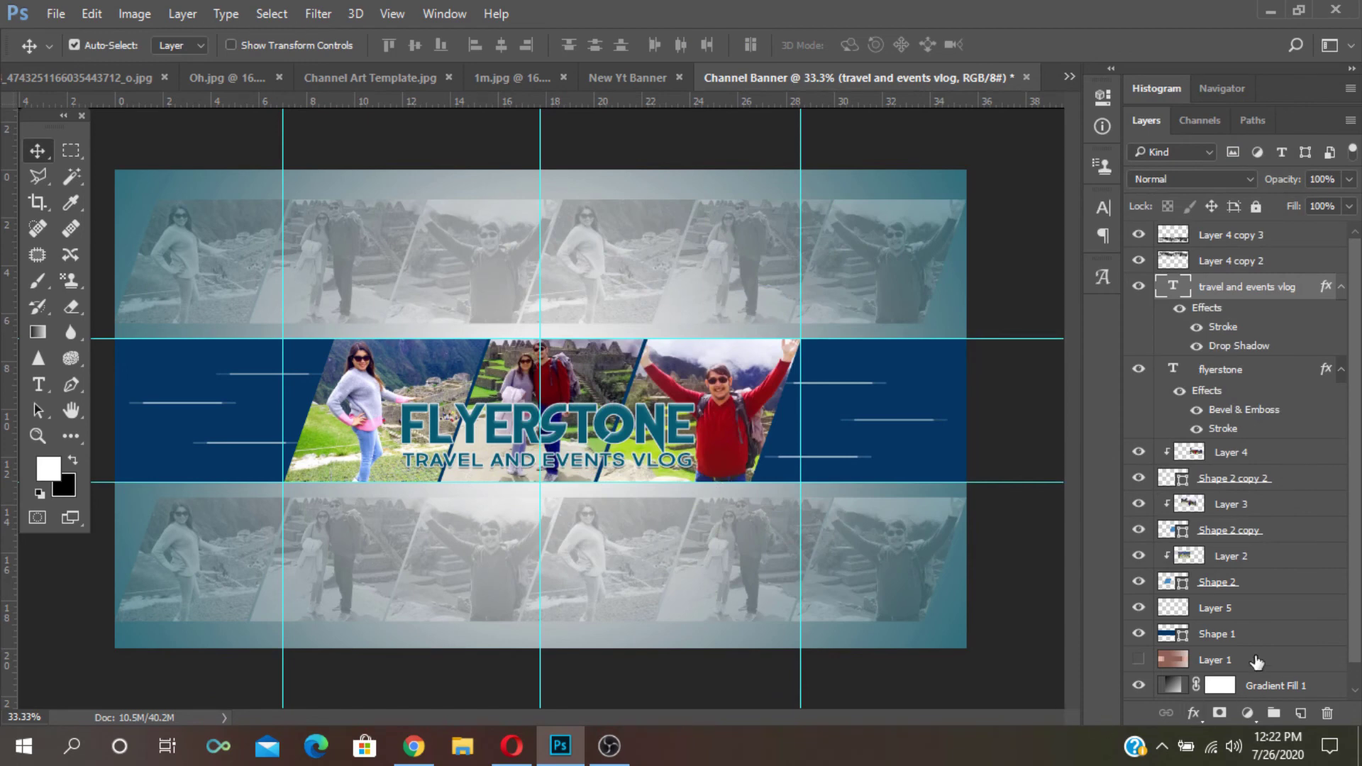
- Add a drop shadow at a 45° angle to the FLYERSTONE title layer
{"action": "left_click", "coordinate": [1249, 370]}
{"action": "left_click", "coordinate": [1195, 713]}
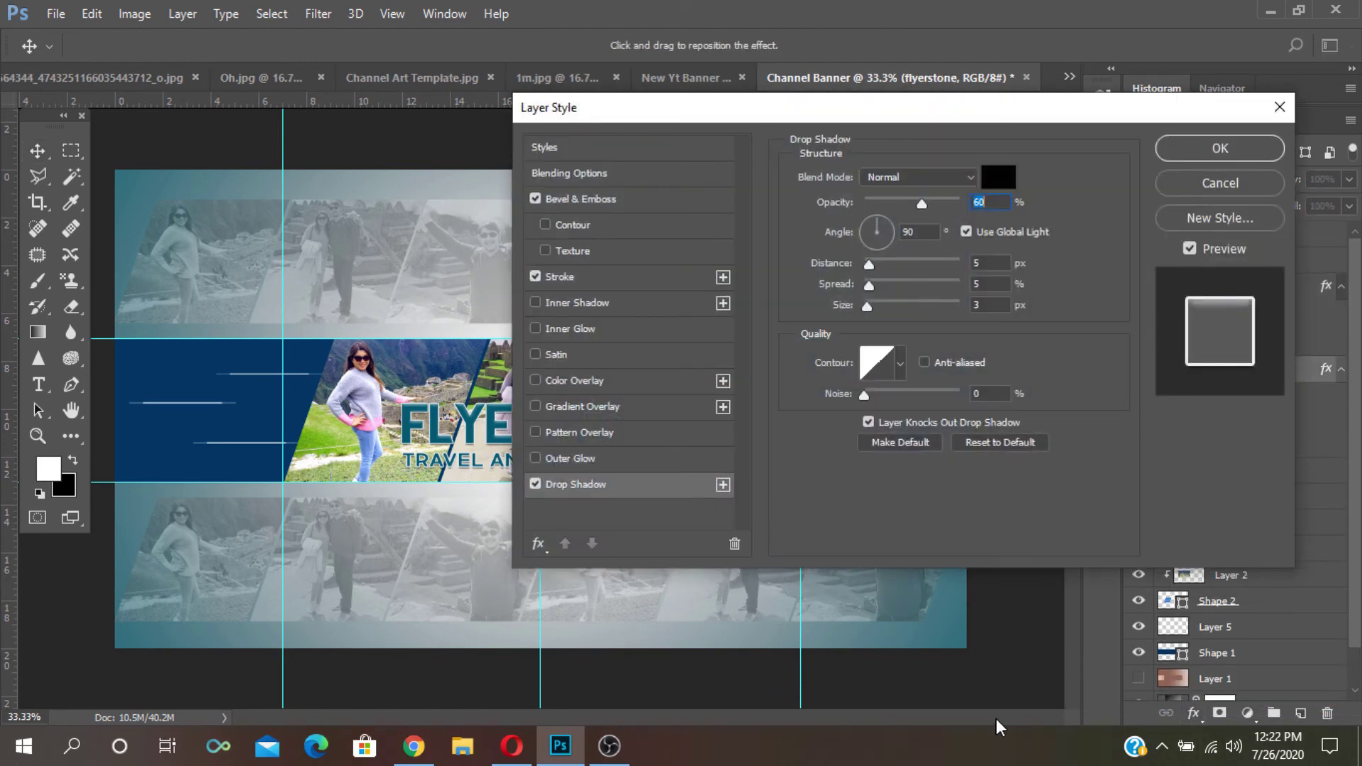
{"action": "left_click", "coordinate": [887, 224]}
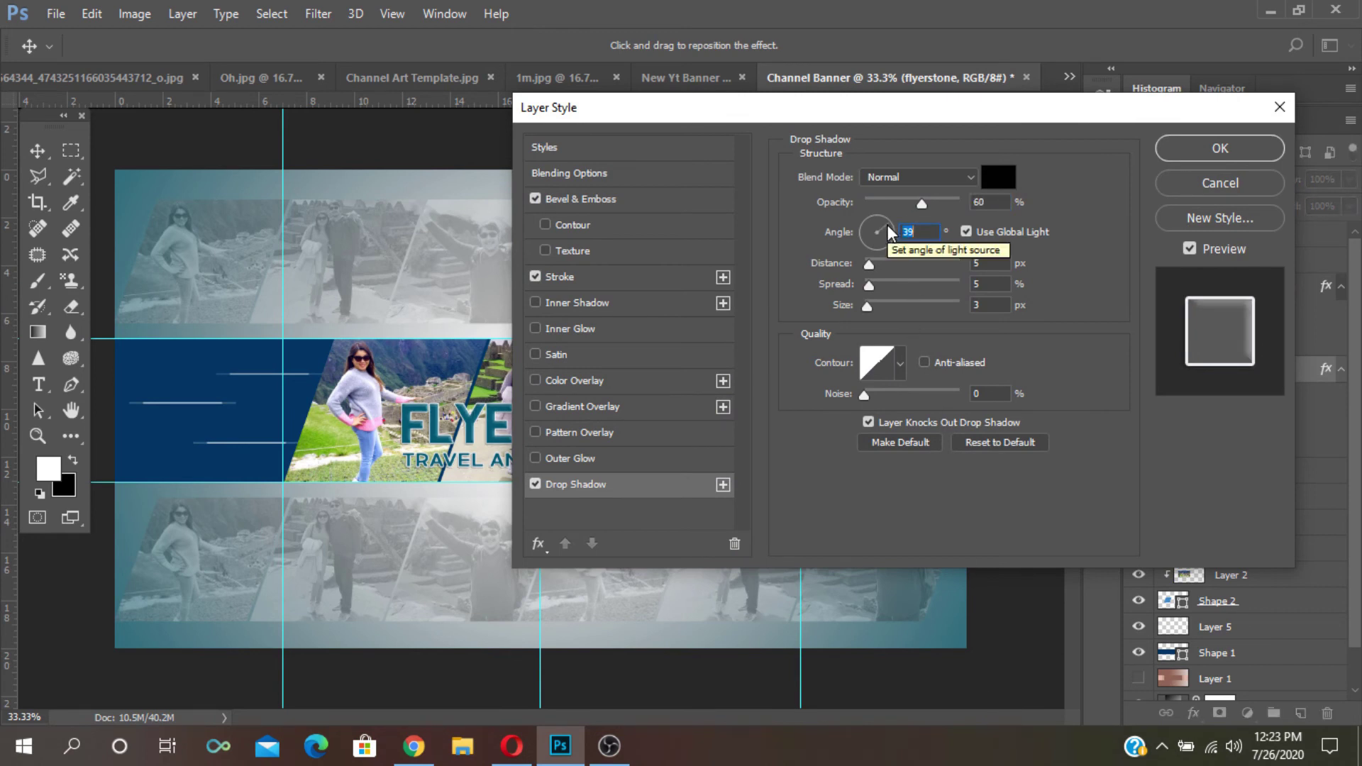
{"action": "left_click", "coordinate": [888, 229]}
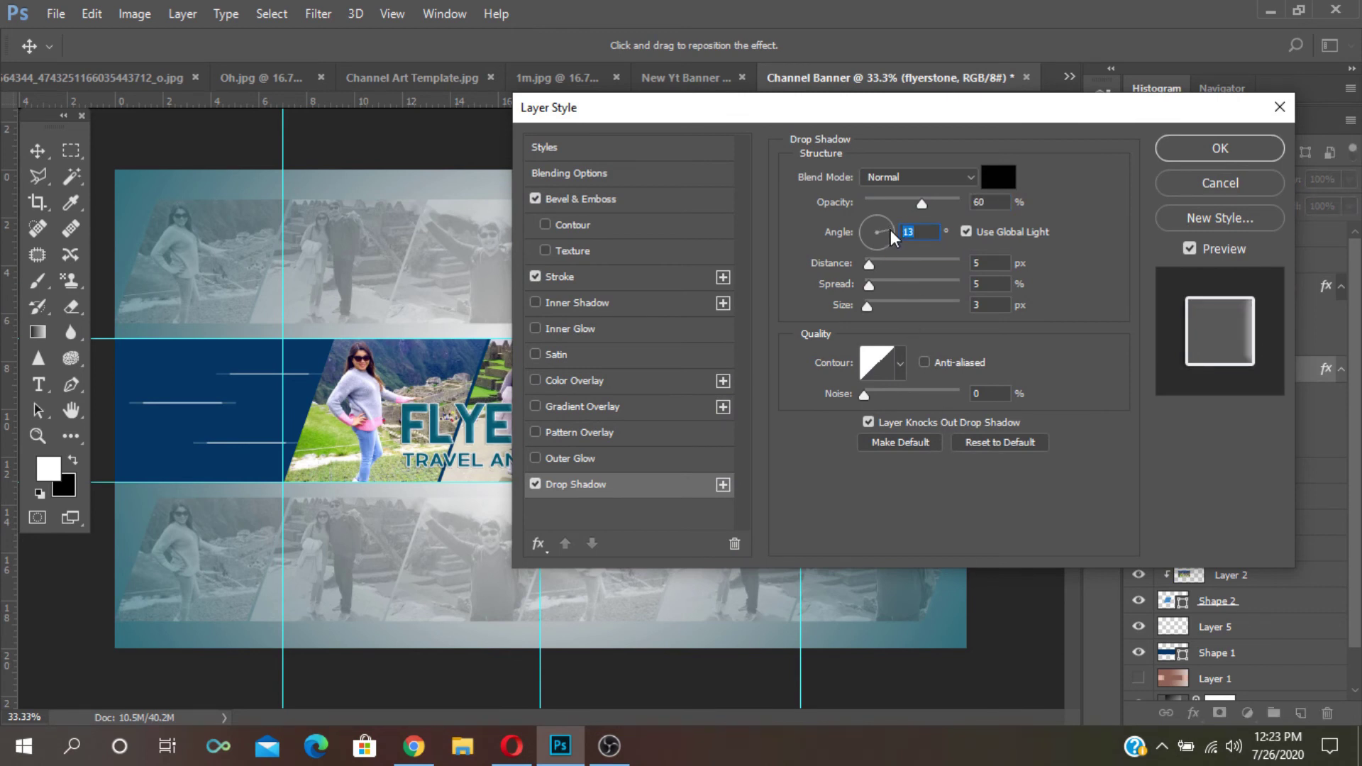
{"action": "left_click", "coordinate": [890, 220]}
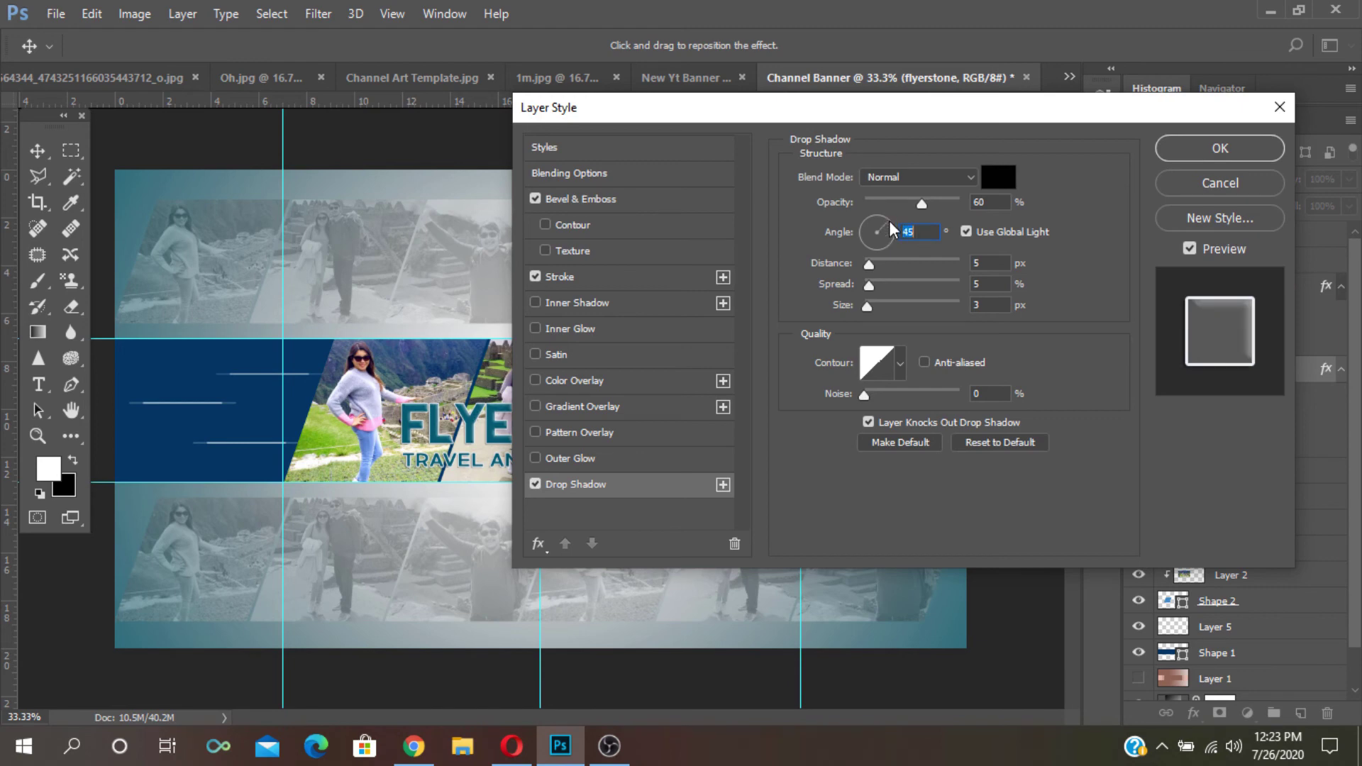
{"action": "left_click", "coordinate": [1174, 149]}
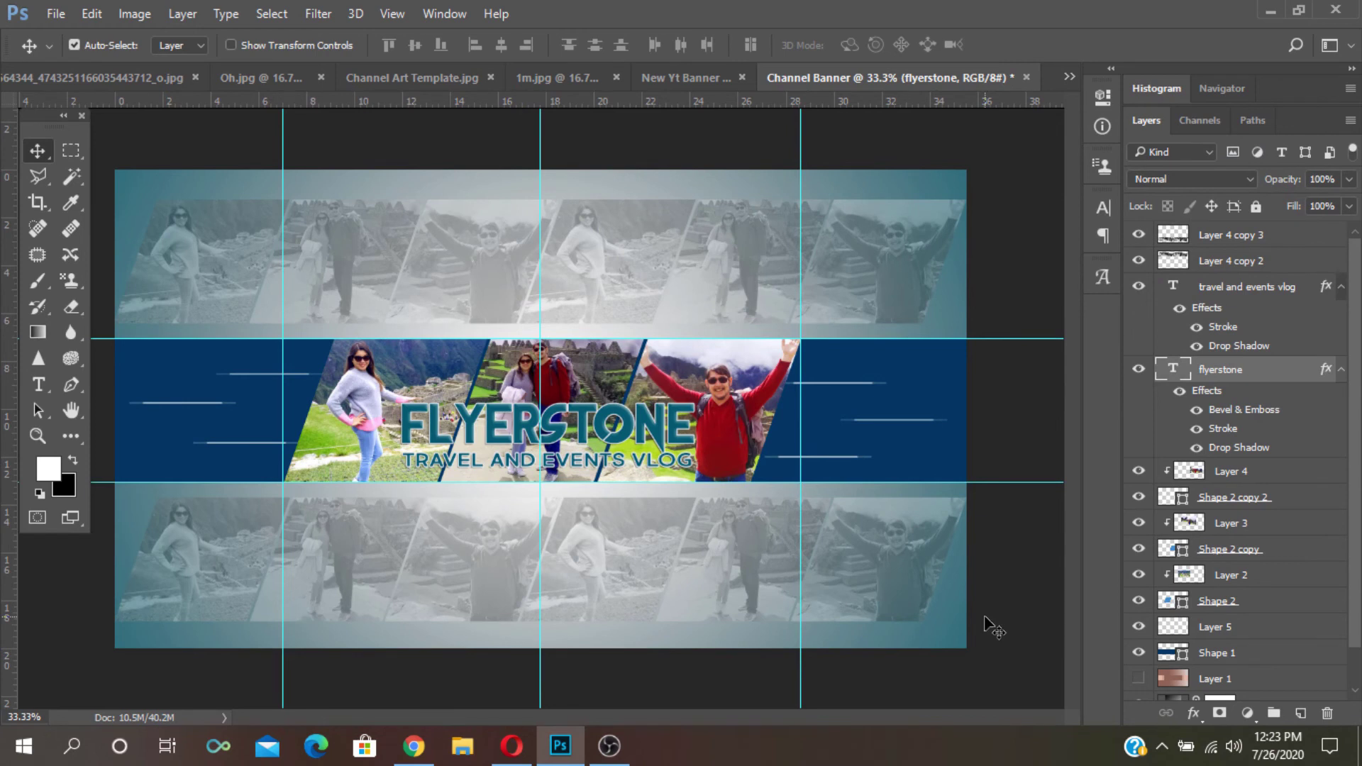
- Set the blue band layer Shape 1 to 32% opacity
{"action": "scroll", "coordinate": [1355, 512], "scroll_direction": "down", "scroll_amount": 2}
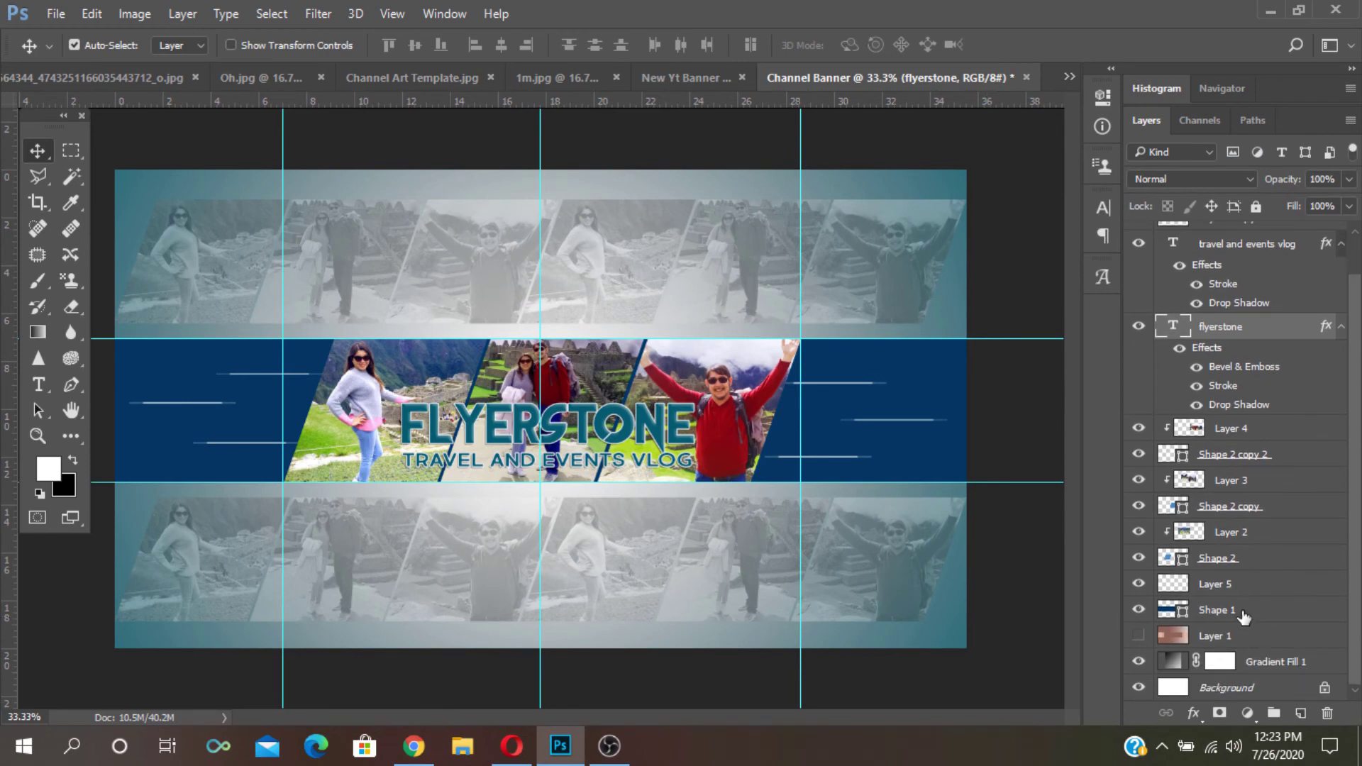
{"action": "left_click", "coordinate": [1243, 615]}
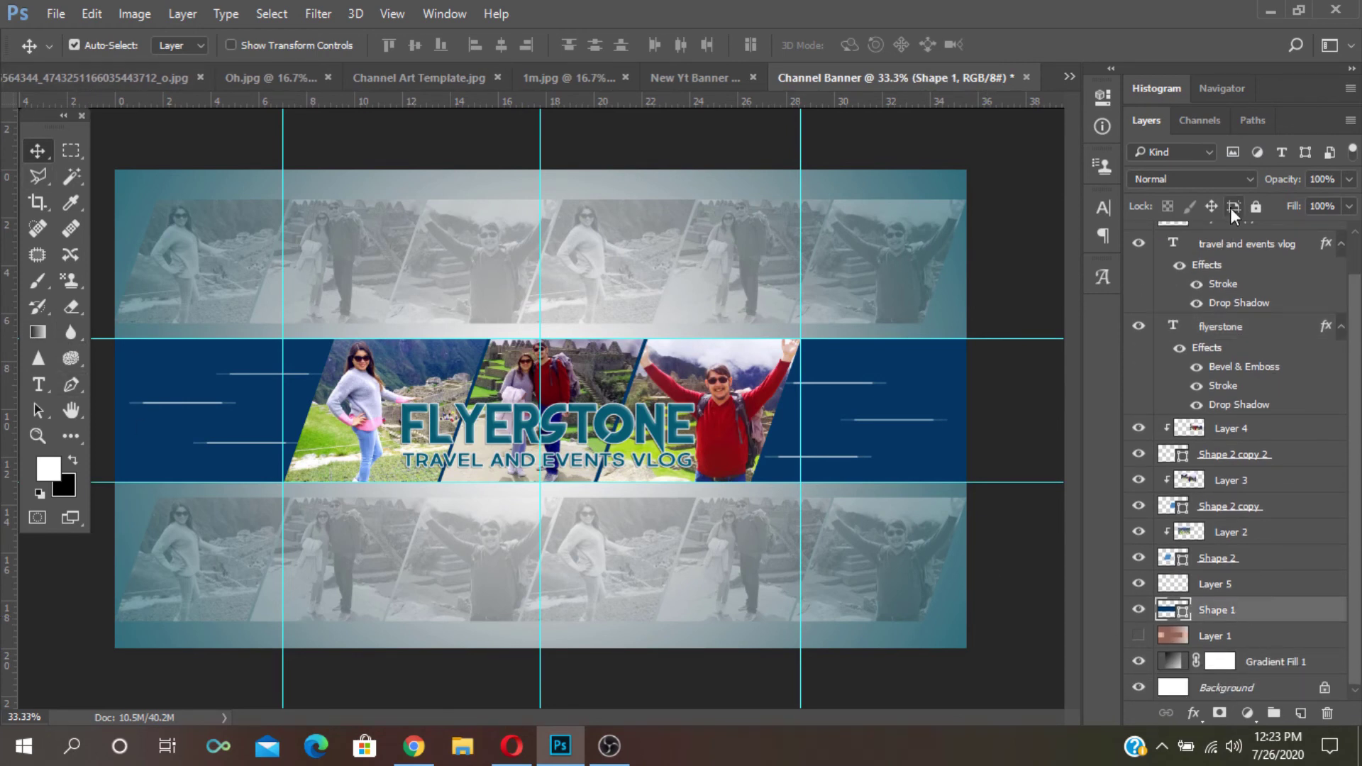
{"action": "left_click_drag", "start_coordinate": [1290, 181], "coordinate": [1226, 225]}
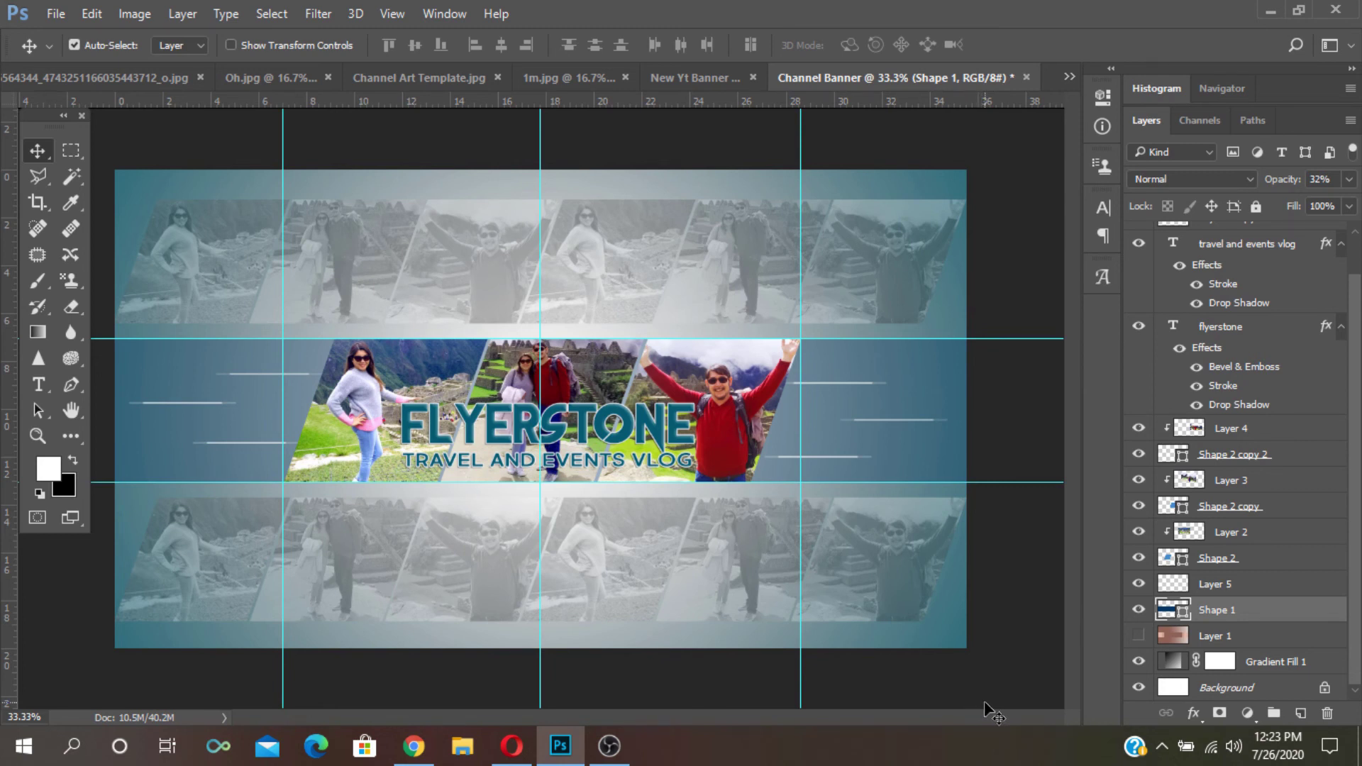
- Fade Layer 4 copy 3 and Layer 4 copy 2 to 20% opacity
{"action": "scroll", "coordinate": [1288, 337], "scroll_direction": "up", "scroll_amount": 2}
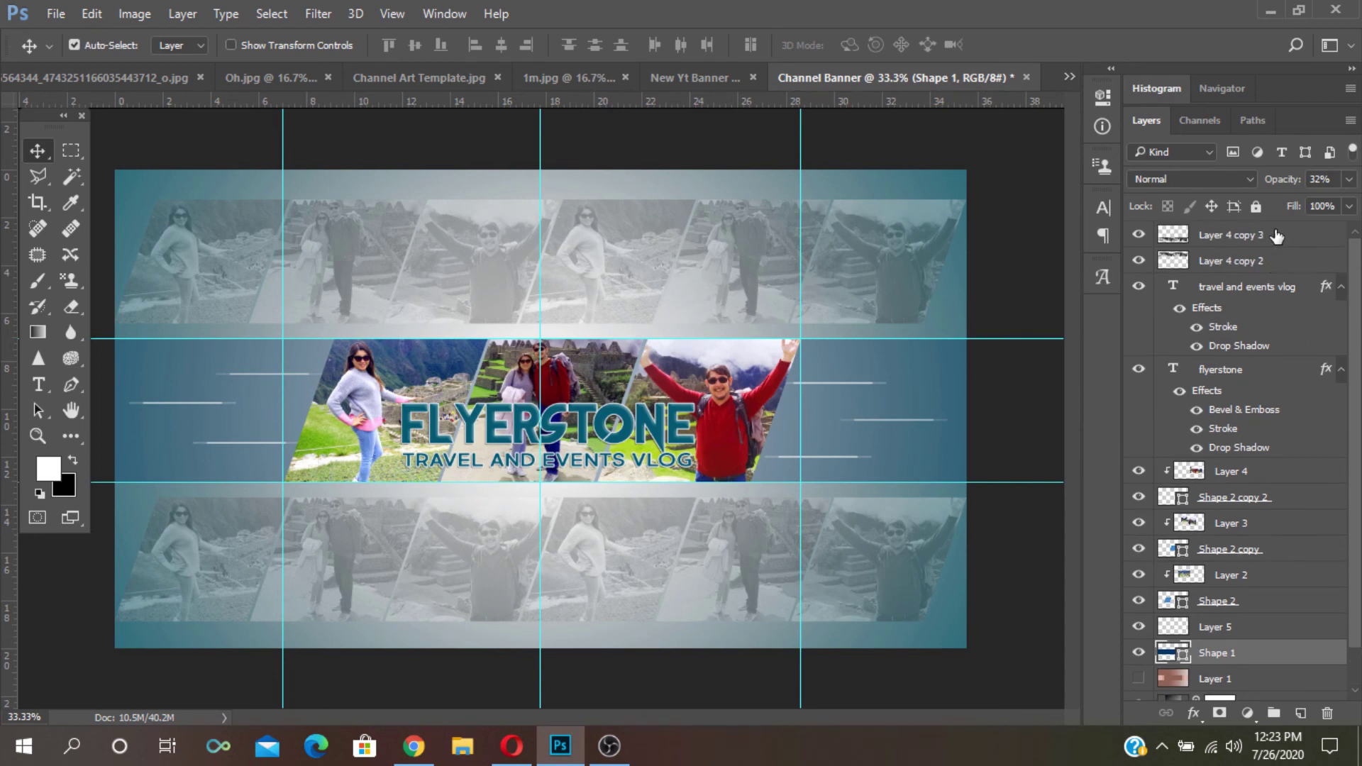
{"action": "left_click", "coordinate": [1277, 235]}
{"action": "left_click", "coordinate": [1289, 182]}
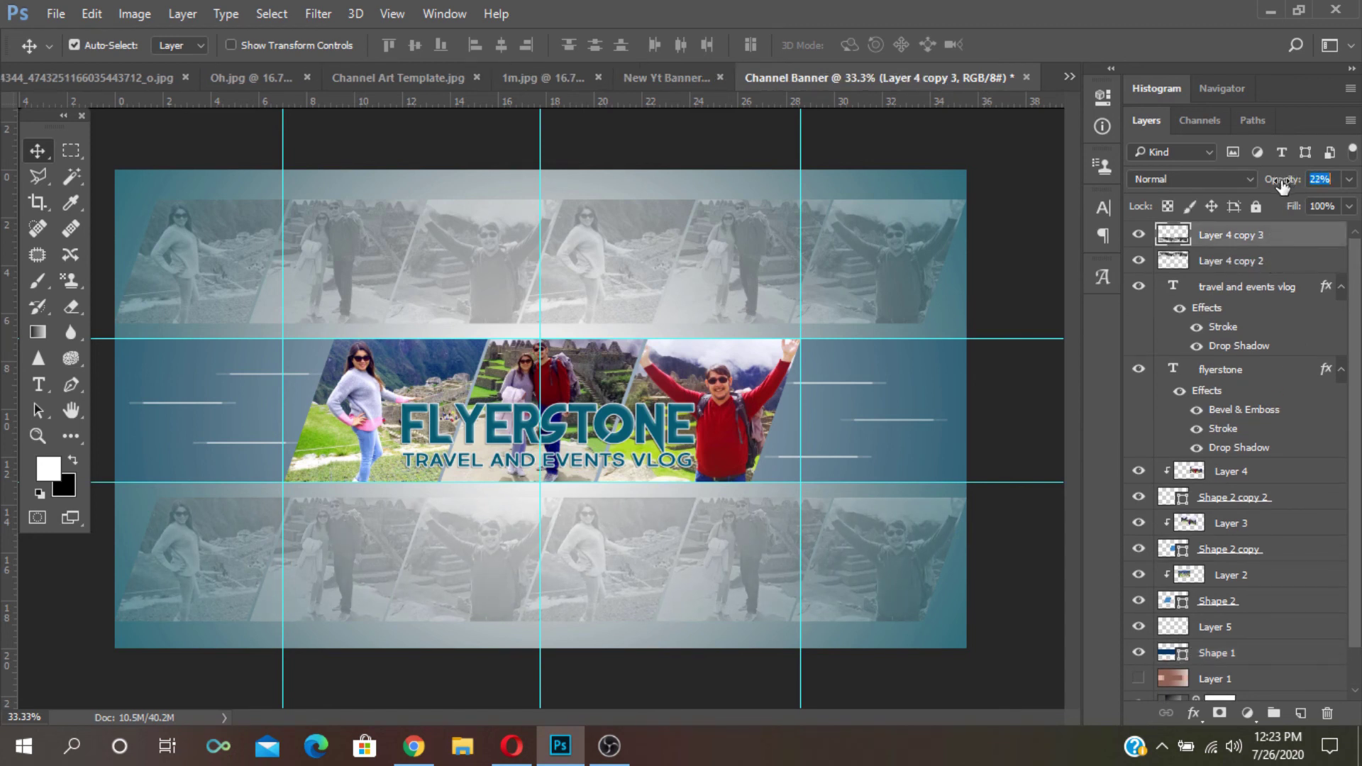
{"action": "left_click_drag", "start_coordinate": [1282, 185], "coordinate": [1280, 186]}
{"action": "key", "text": "Return"}
{"action": "left_click", "coordinate": [1267, 261]}
{"action": "left_click_drag", "start_coordinate": [1284, 183], "coordinate": [1238, 205]}
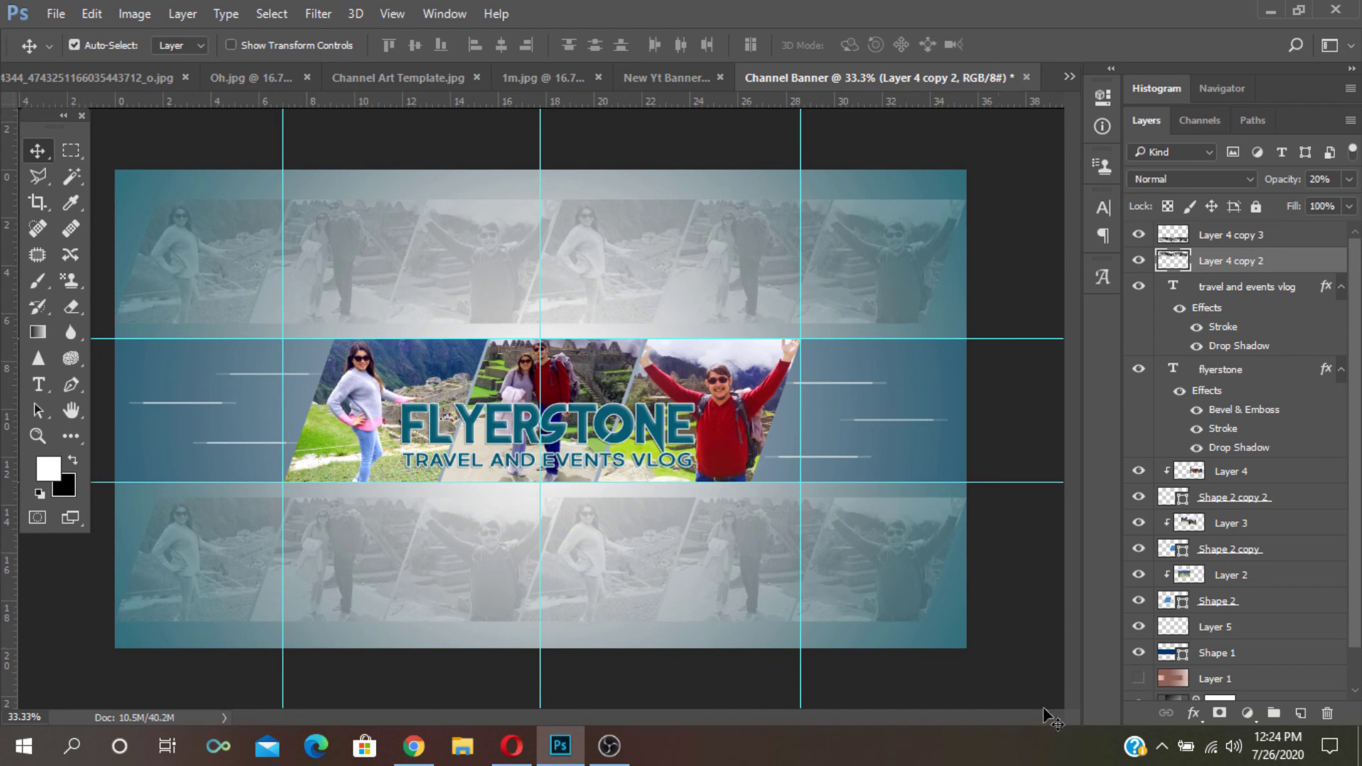
- Save the banner as a JPEG named Channel Banner in the New Layout folder, accepting default quality
{"action": "left_click", "coordinate": [52, 9]}
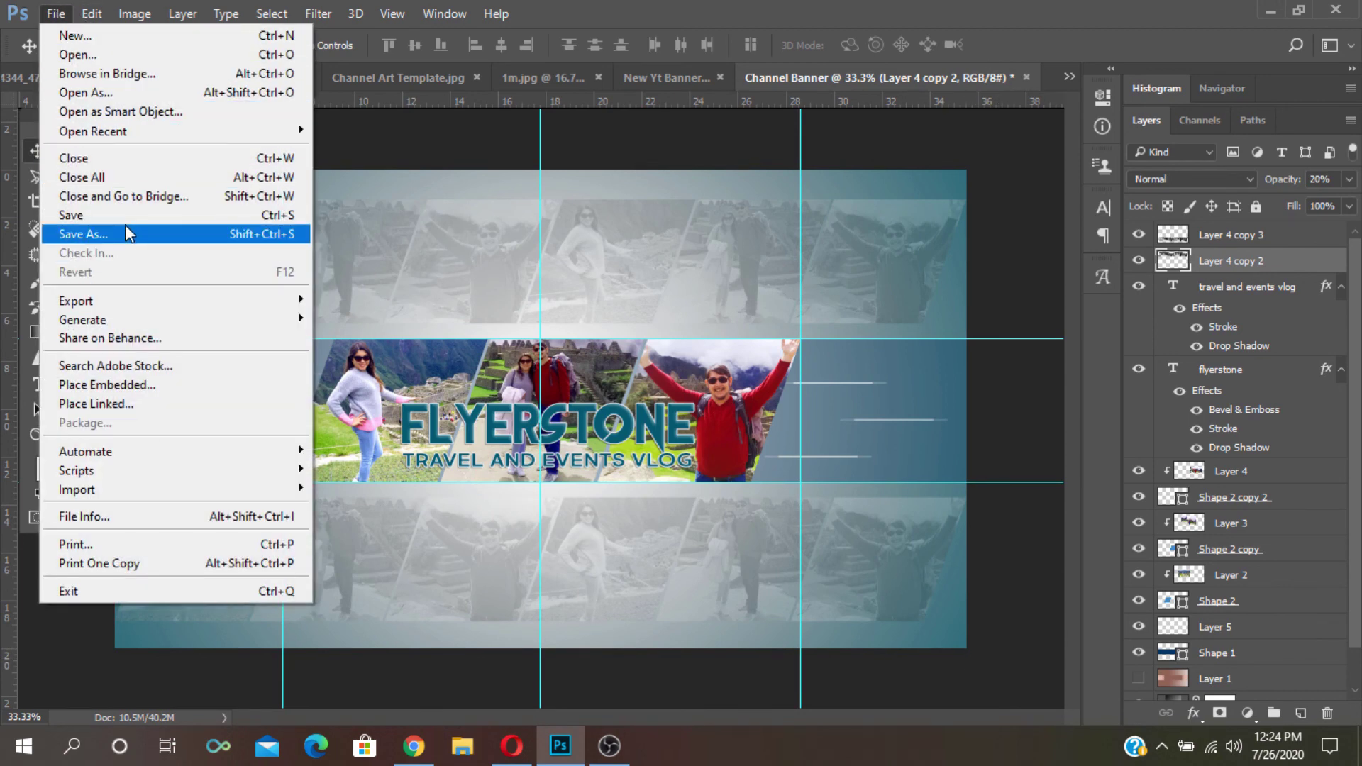
{"action": "left_click", "coordinate": [128, 234]}
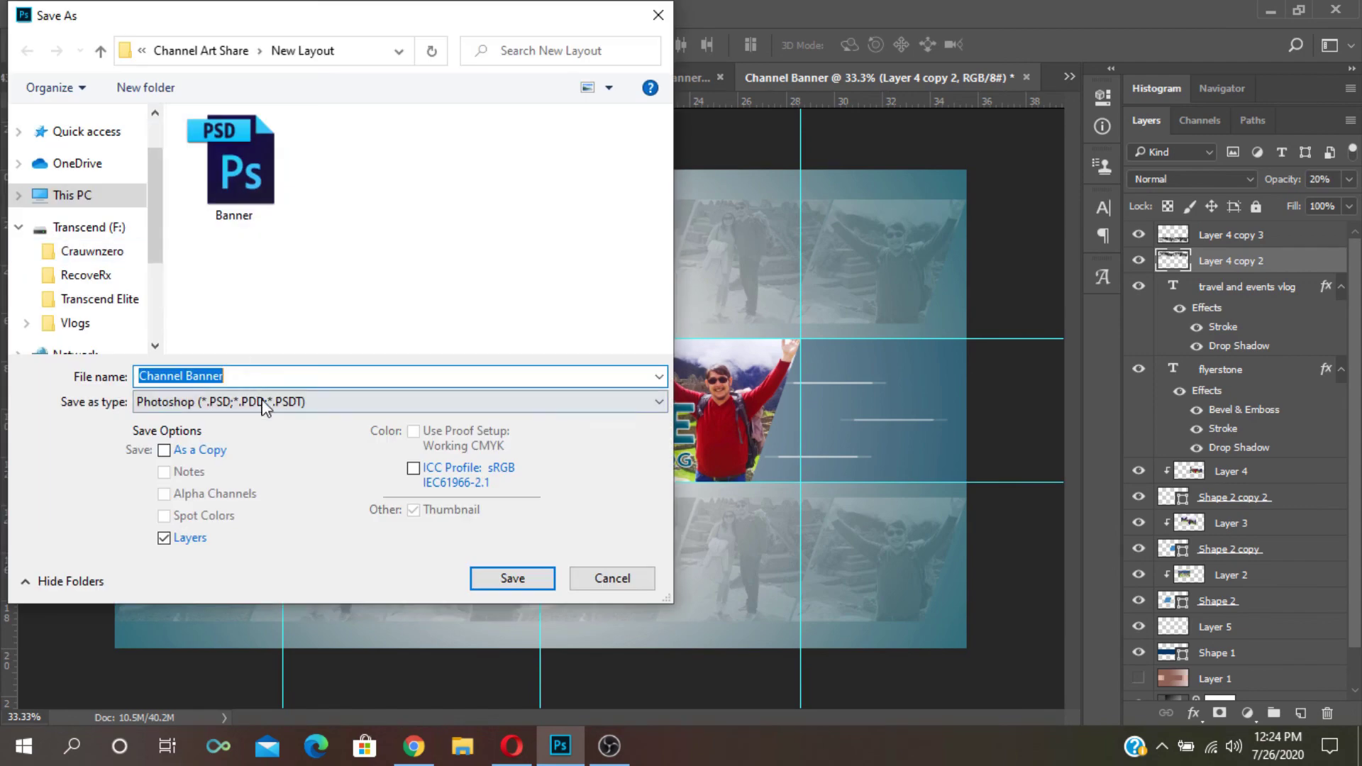
{"action": "left_click", "coordinate": [262, 407]}
{"action": "left_click", "coordinate": [259, 552]}
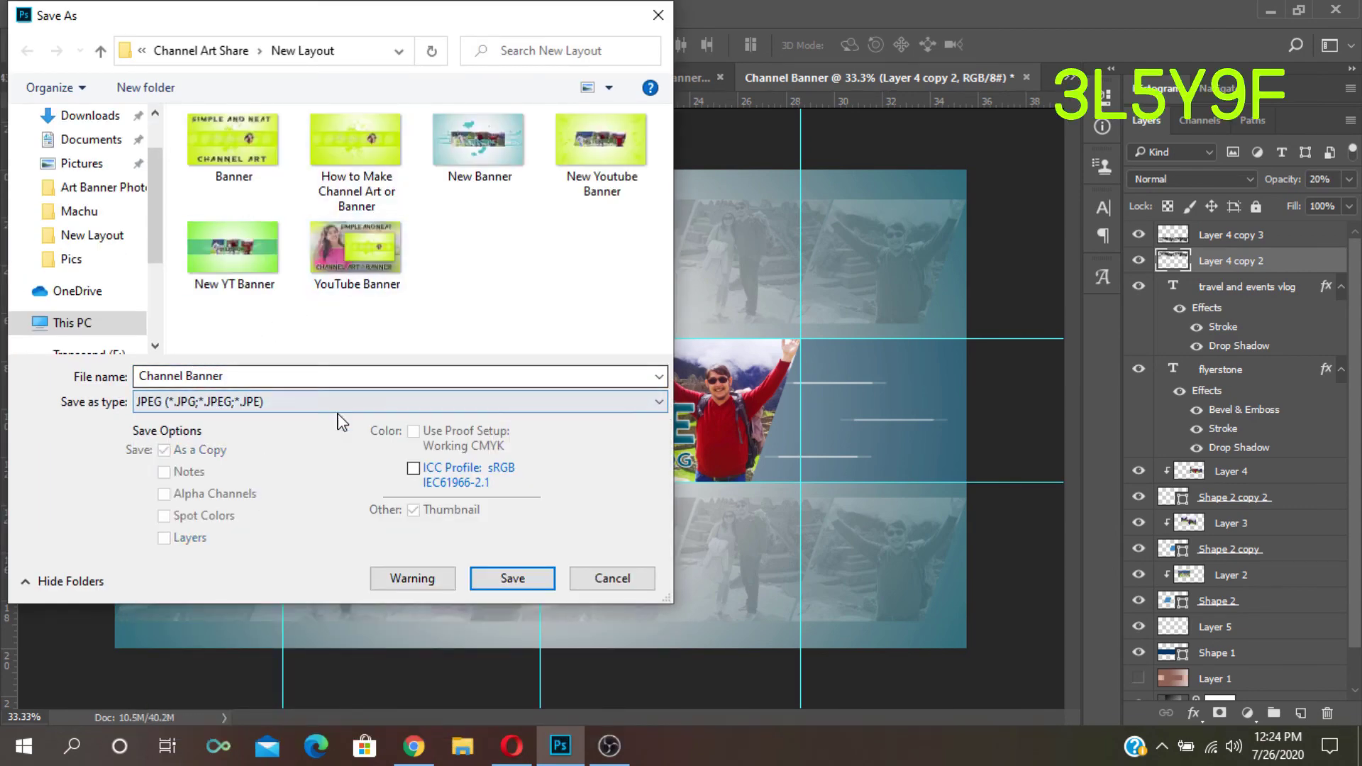
{"action": "left_click", "coordinate": [514, 581]}
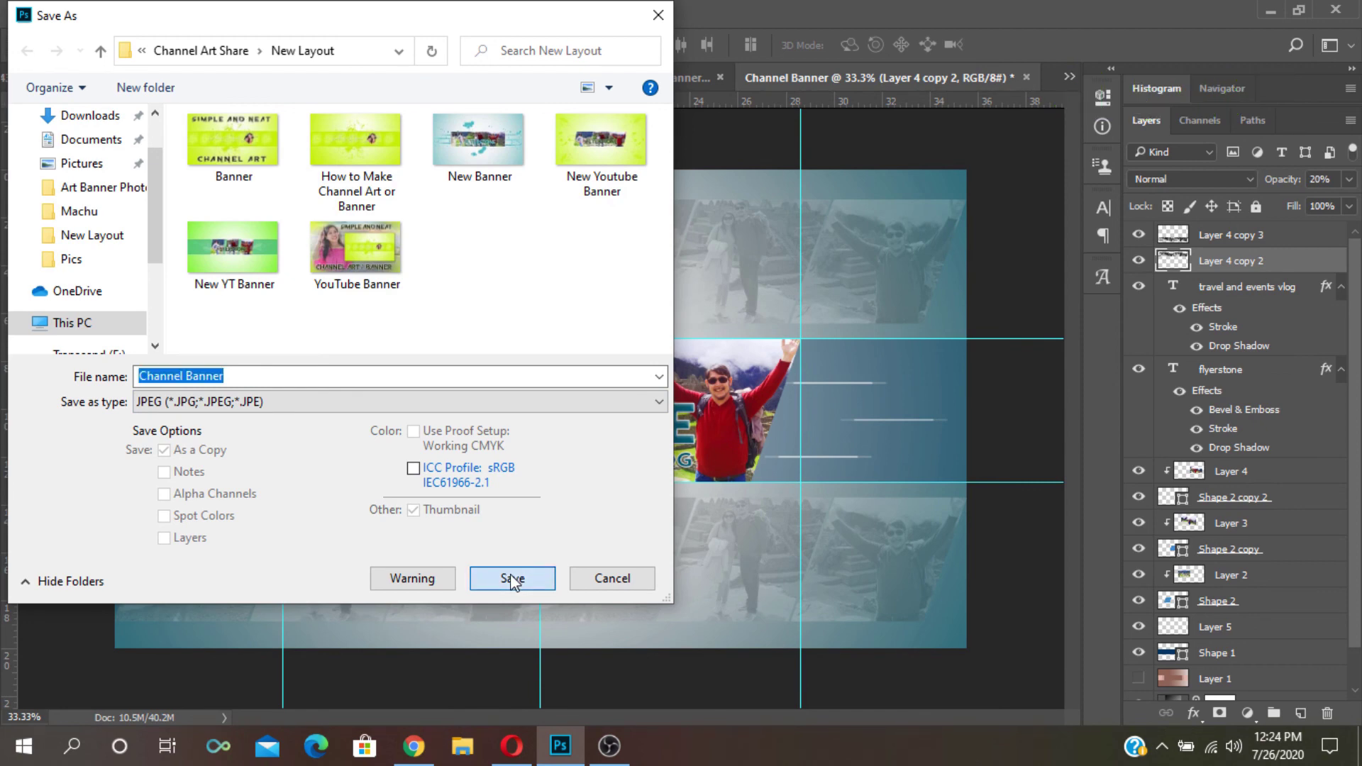
{"action": "left_click", "coordinate": [513, 578]}
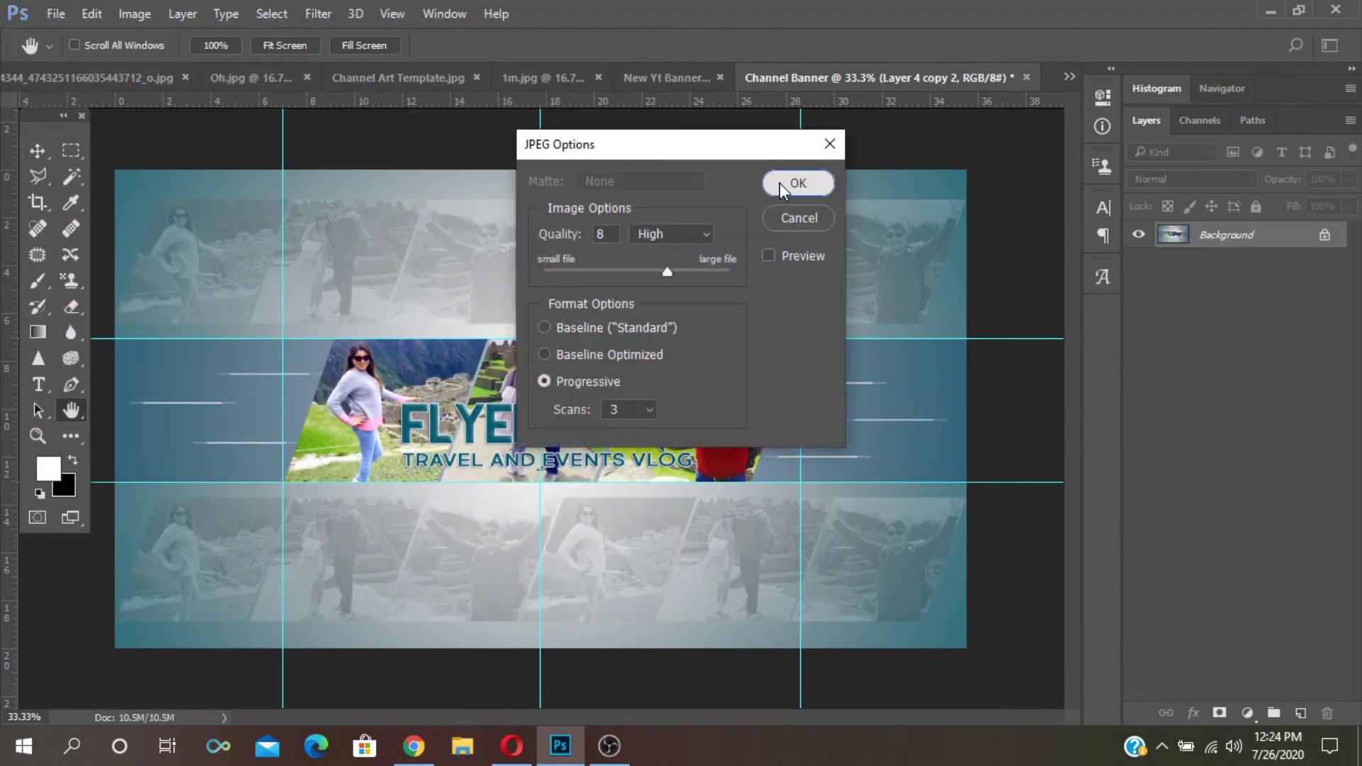
{"action": "left_click", "coordinate": [780, 183]}
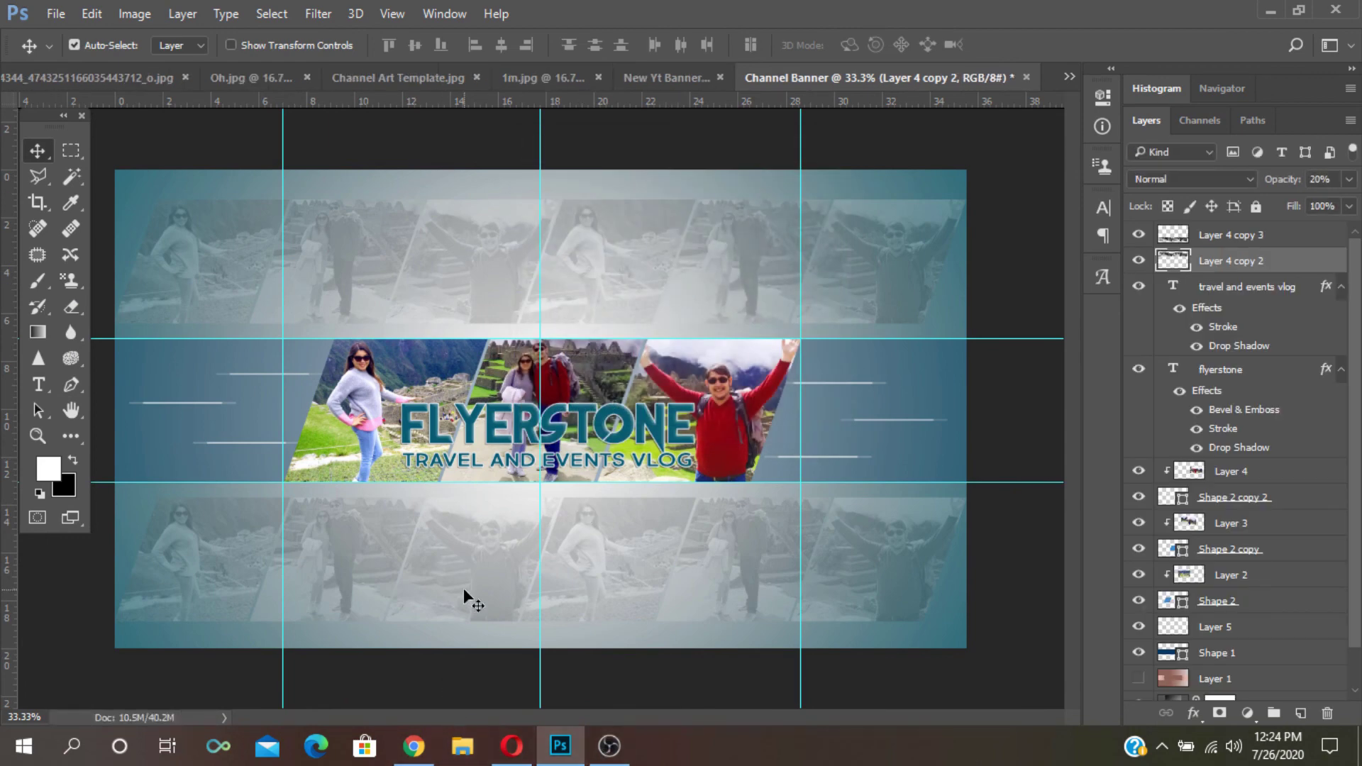
{"action": "left_click", "coordinate": [414, 746]}
- Upload the Channel Banner image from the computer as the Flyerstone channel art
{"action": "left_click", "coordinate": [1305, 167]}
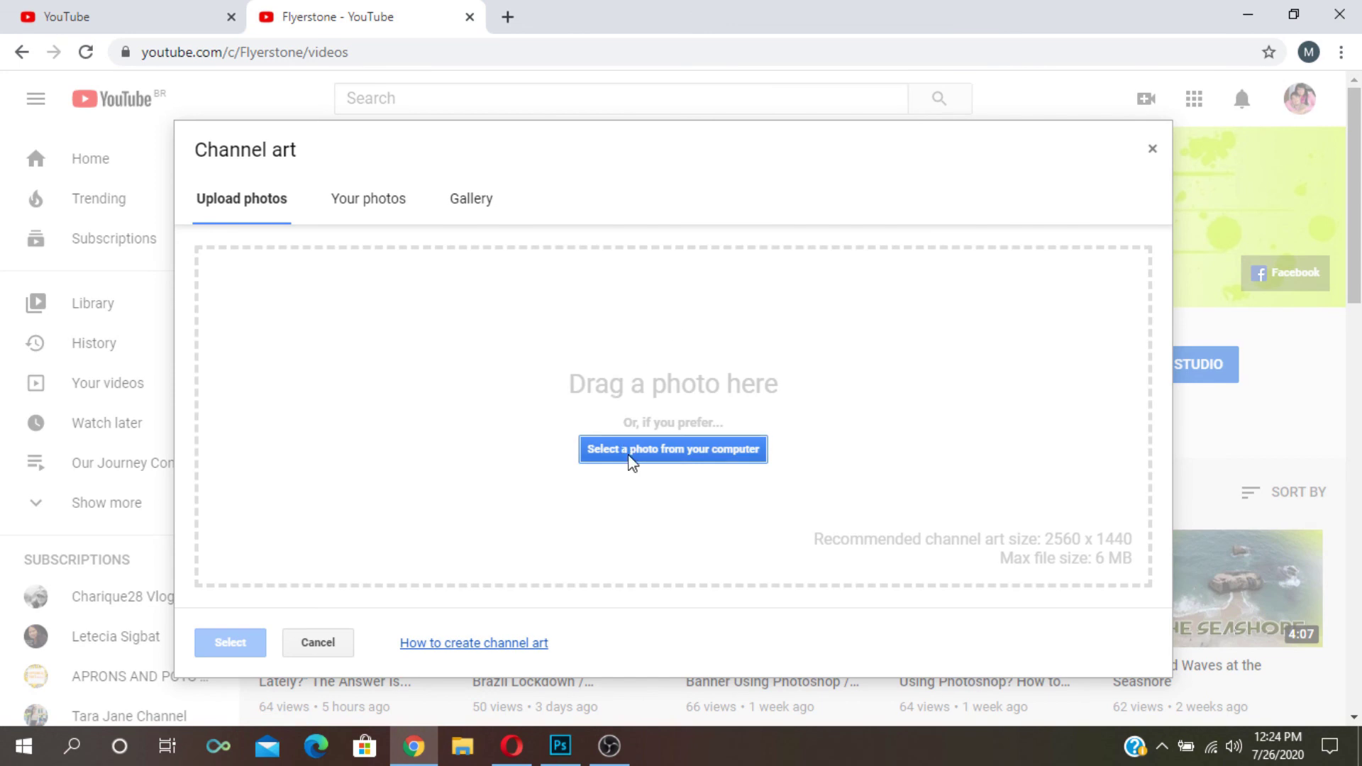
{"action": "left_click", "coordinate": [632, 456]}
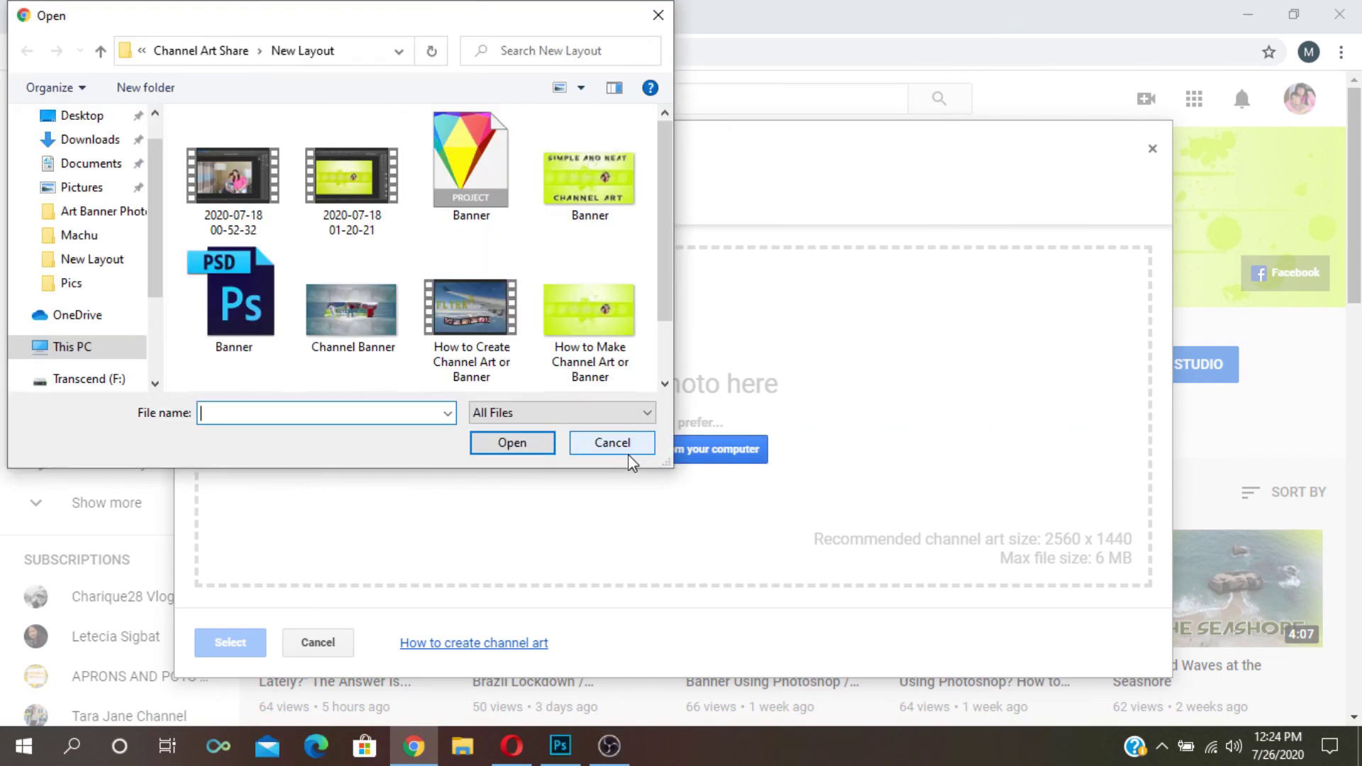
{"action": "left_click", "coordinate": [339, 312]}
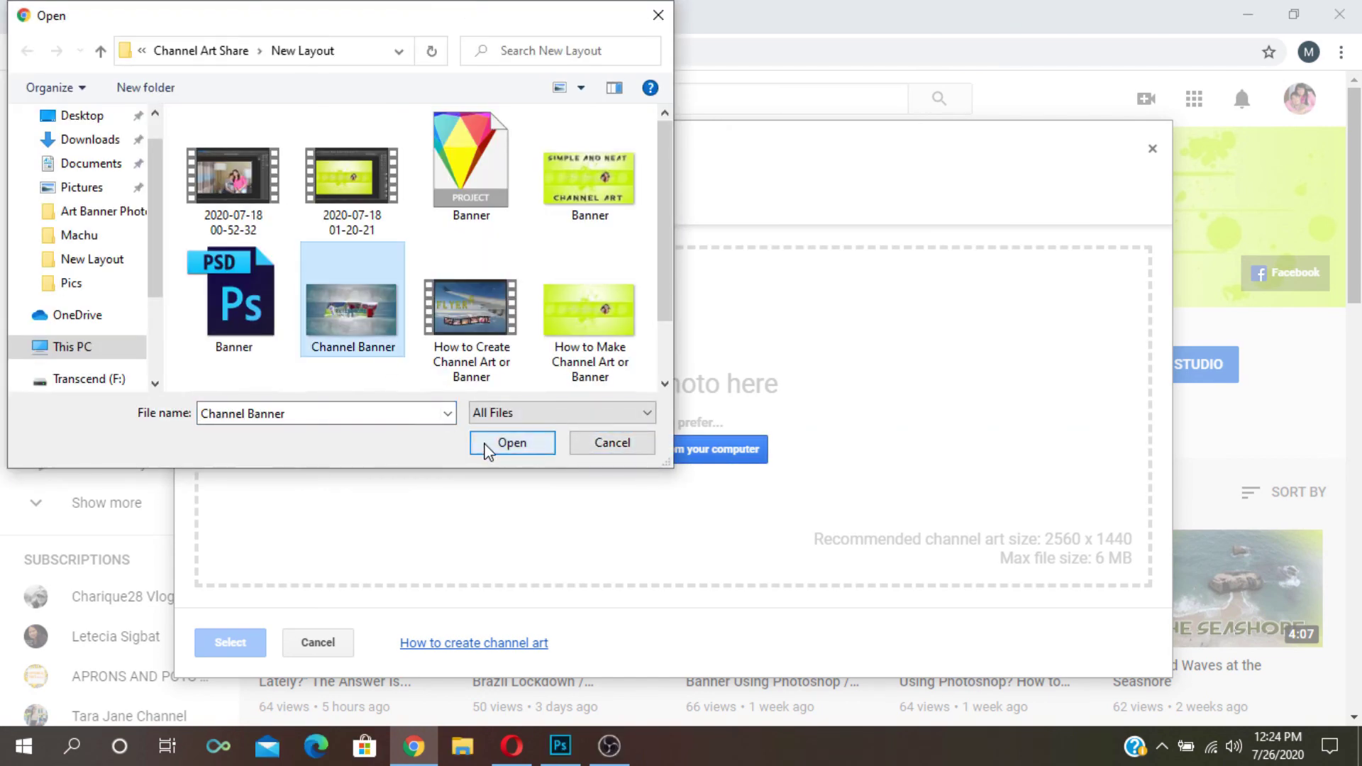
{"action": "left_click", "coordinate": [490, 447]}
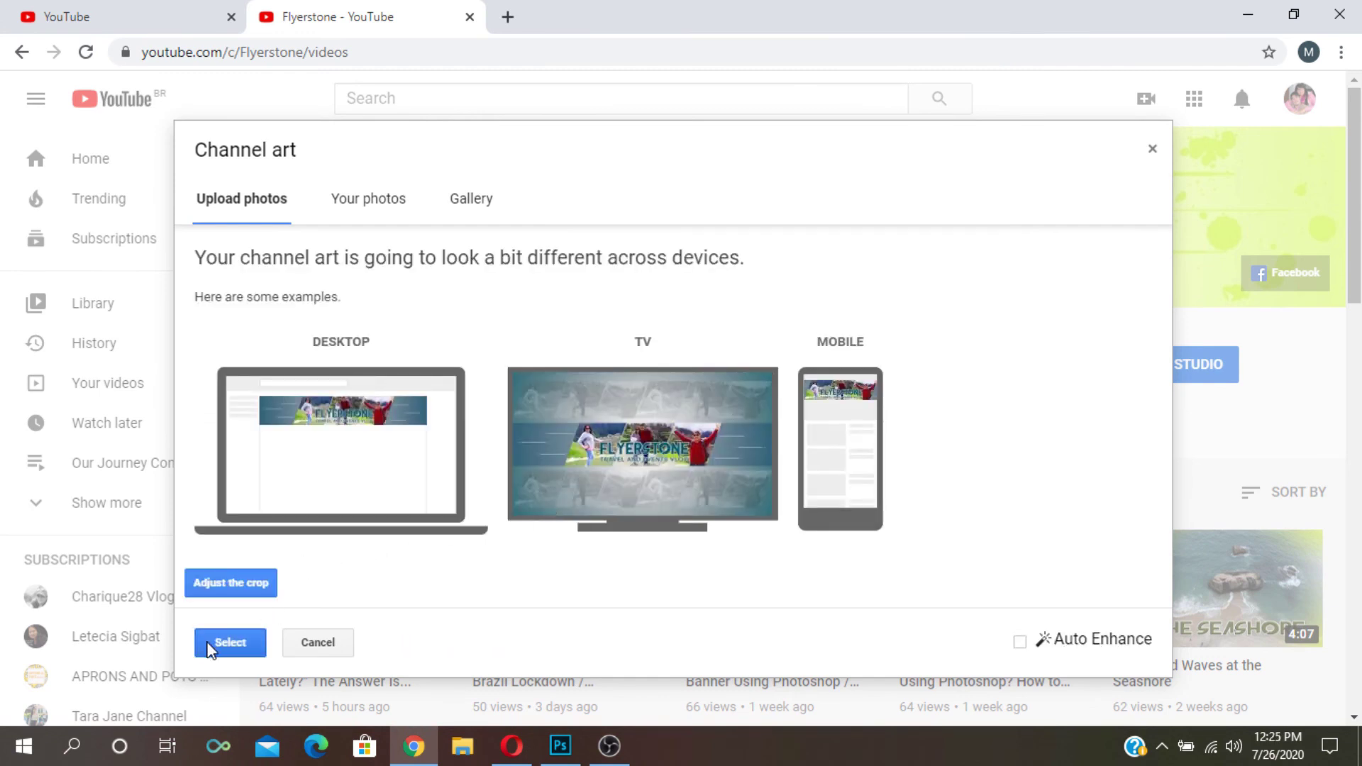
{"action": "left_click", "coordinate": [230, 642]}
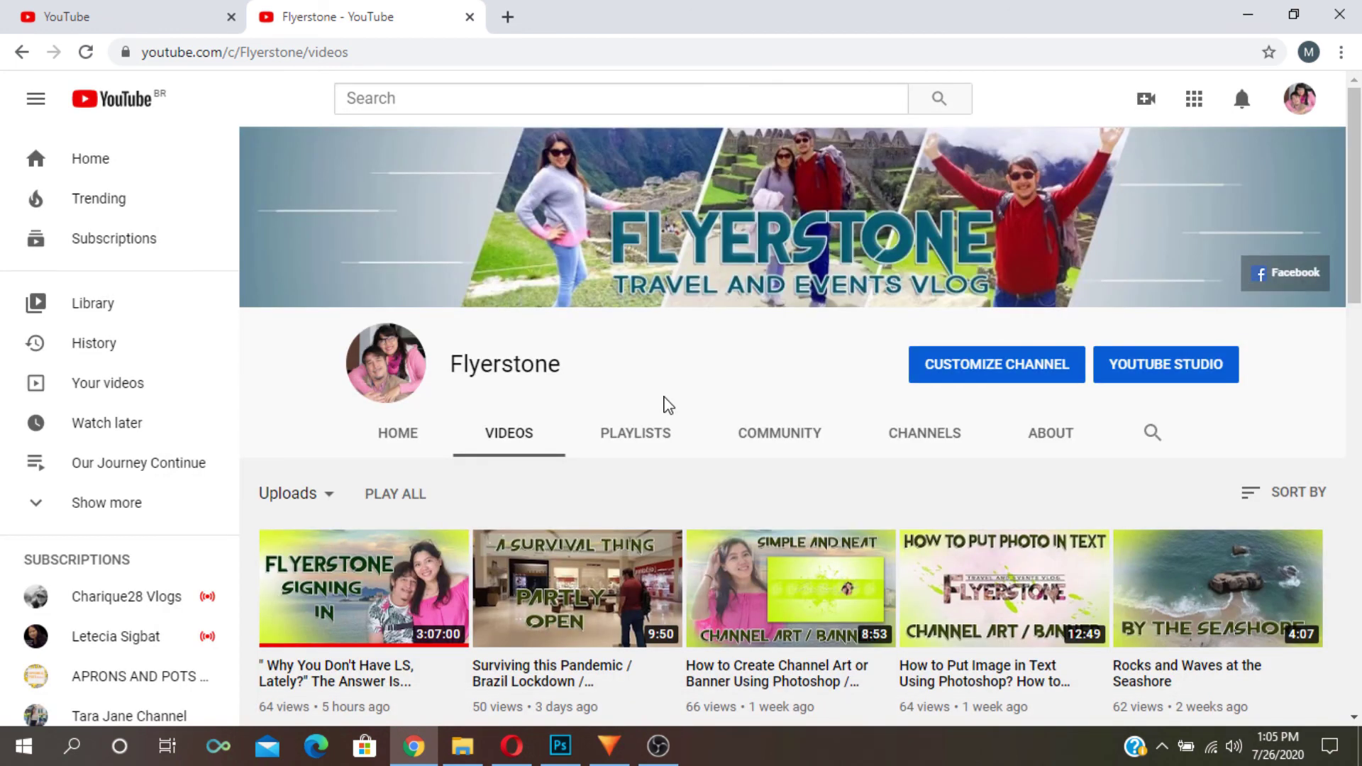